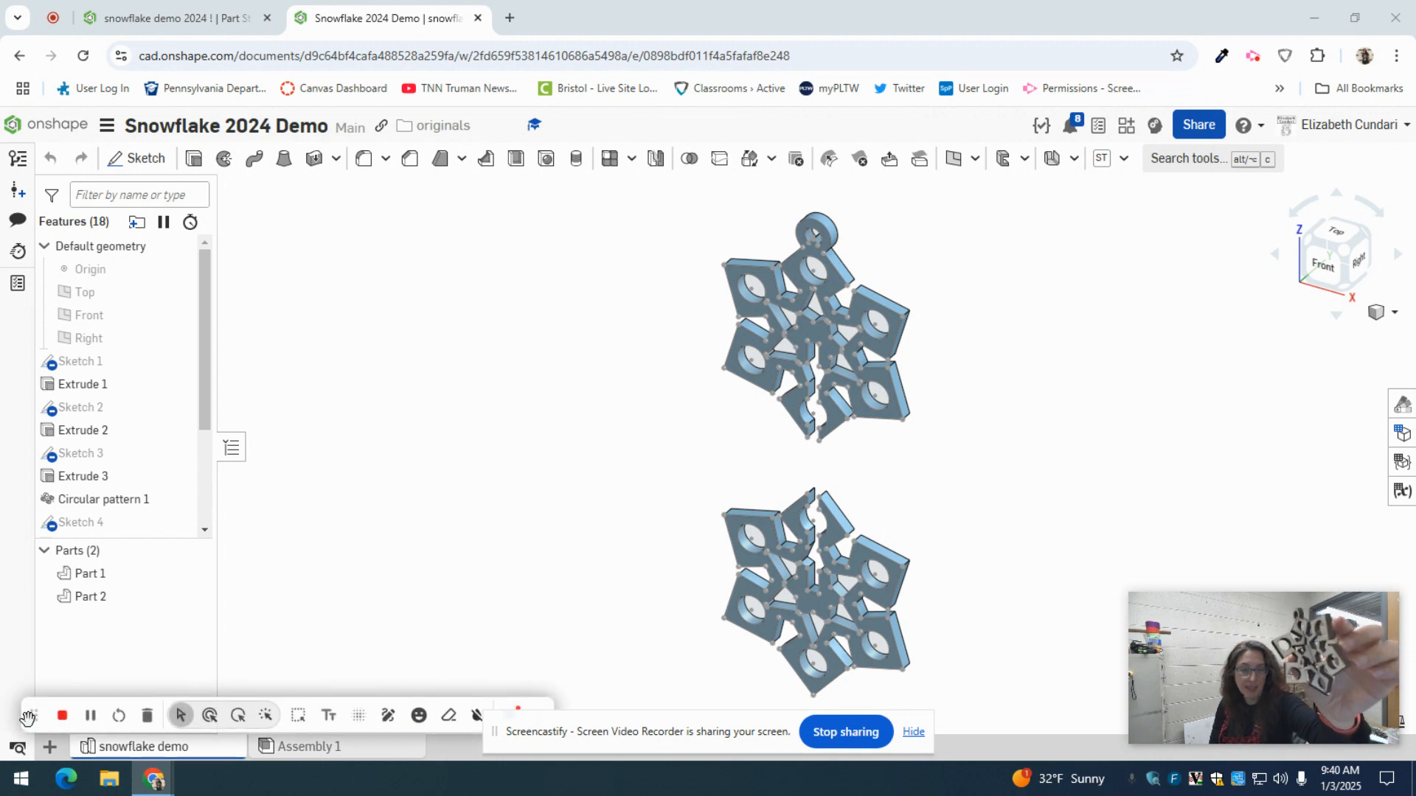
Step: Open Assembly 1 of the finished snowflake and examine the two interlocked parts from several sides
left_click_drag(33, 715, 42, 622)
left_click(342, 747)
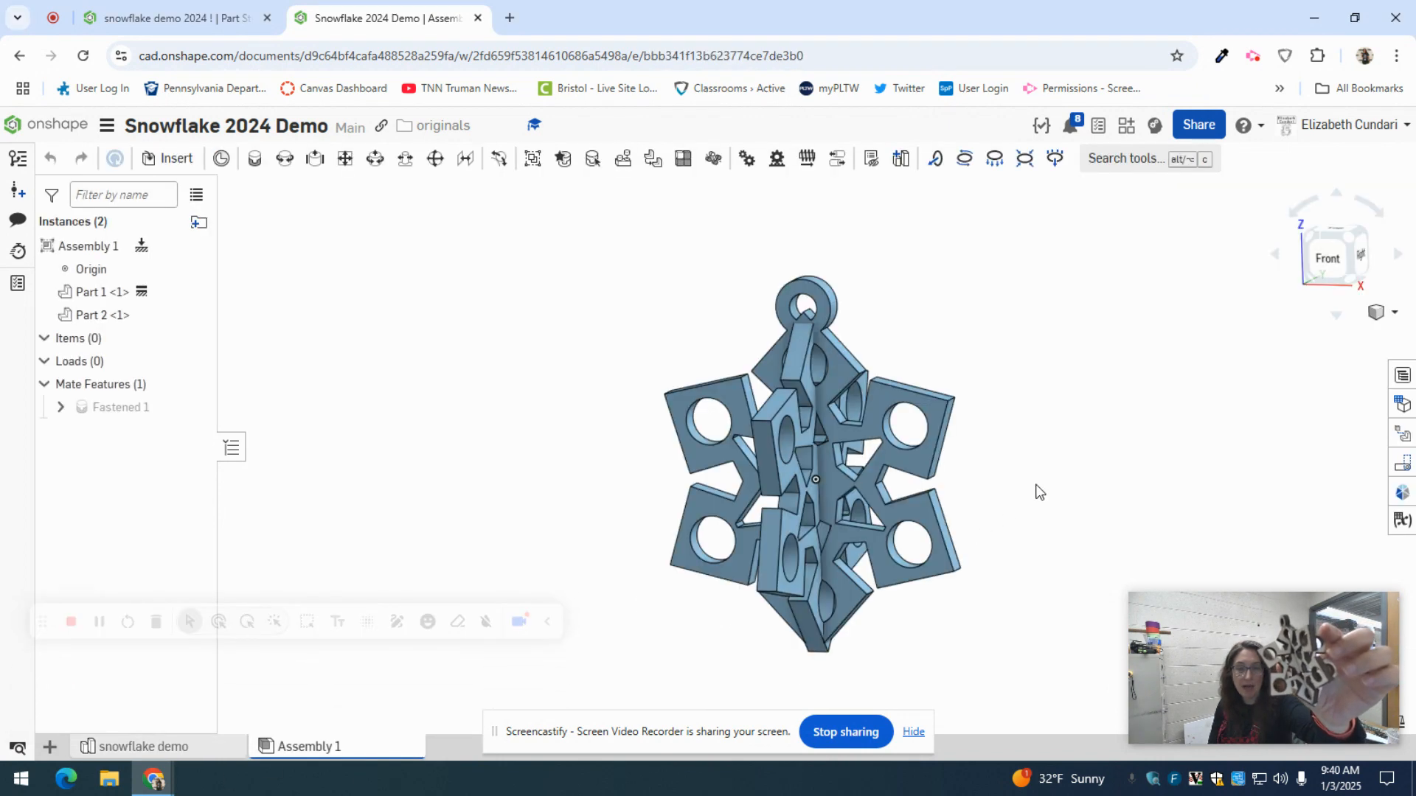
right_click_drag(1034, 489, 1119, 441)
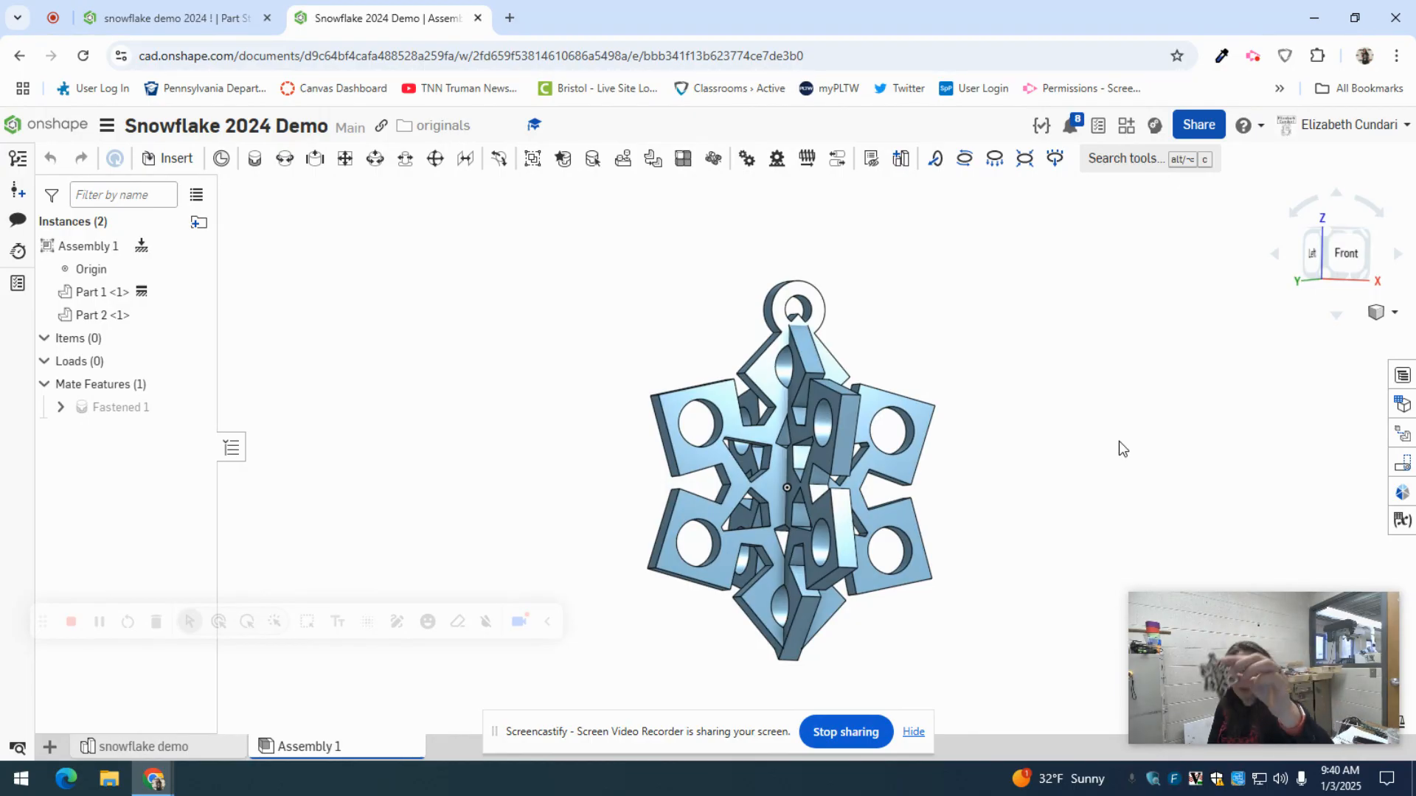
right_click_drag(1119, 442, 1171, 441)
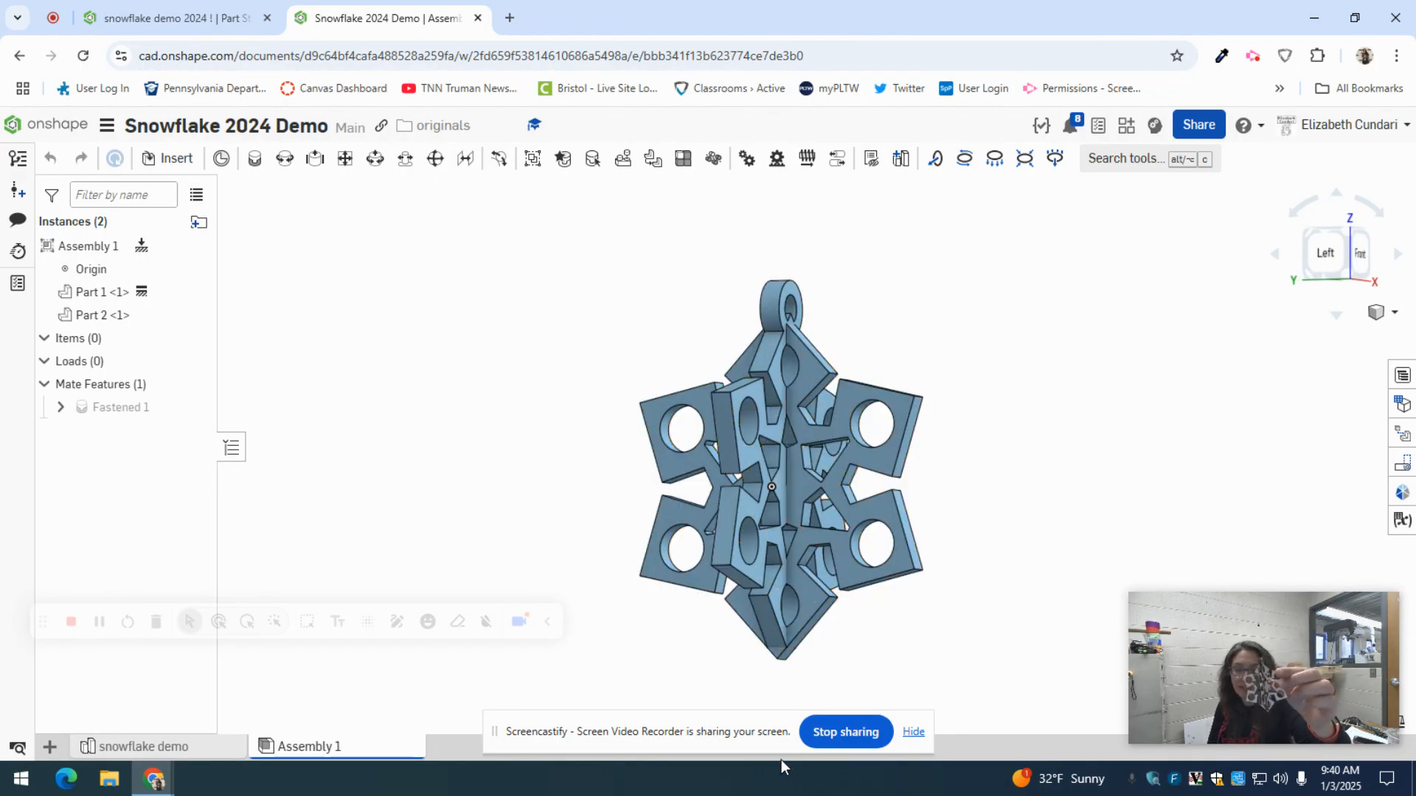
left_click(914, 732)
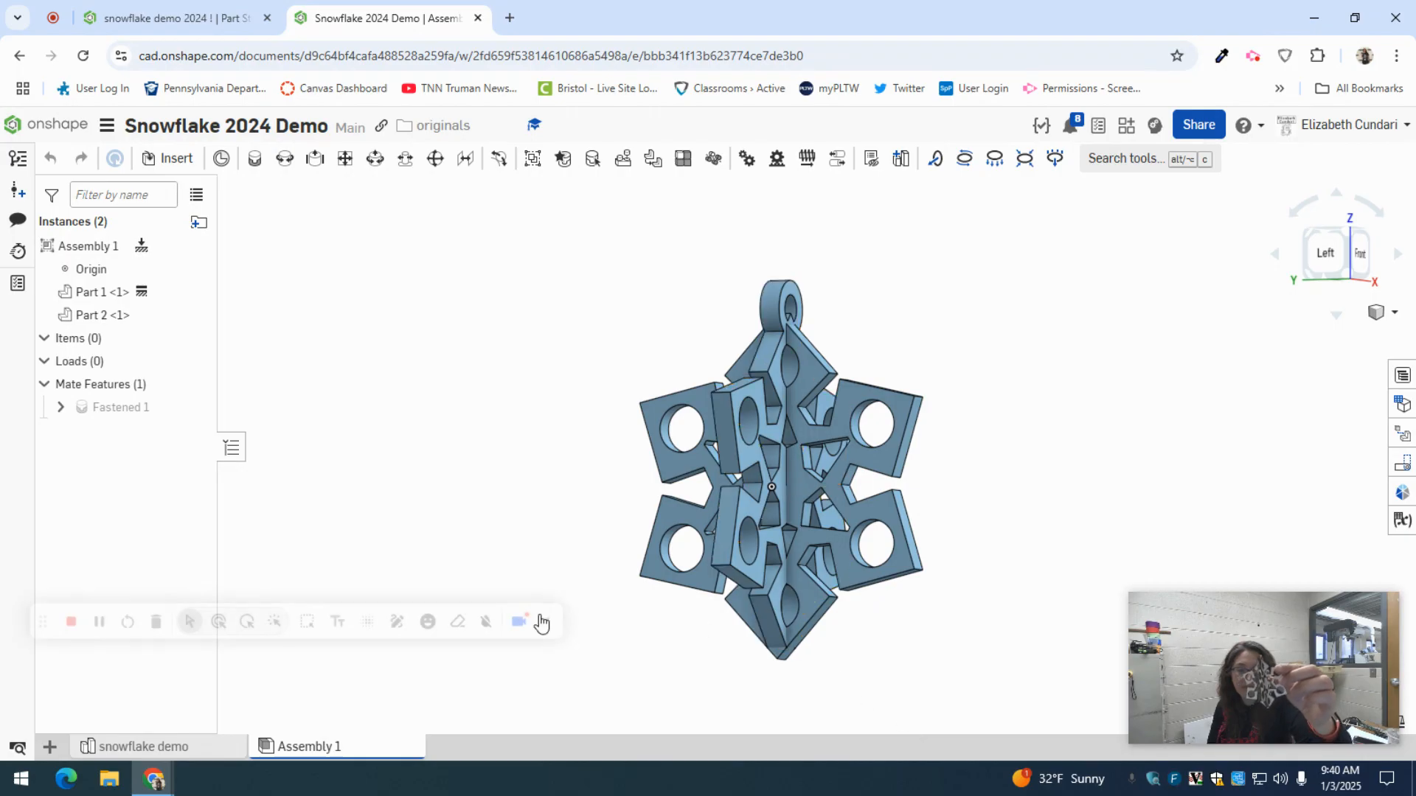
left_click(518, 623)
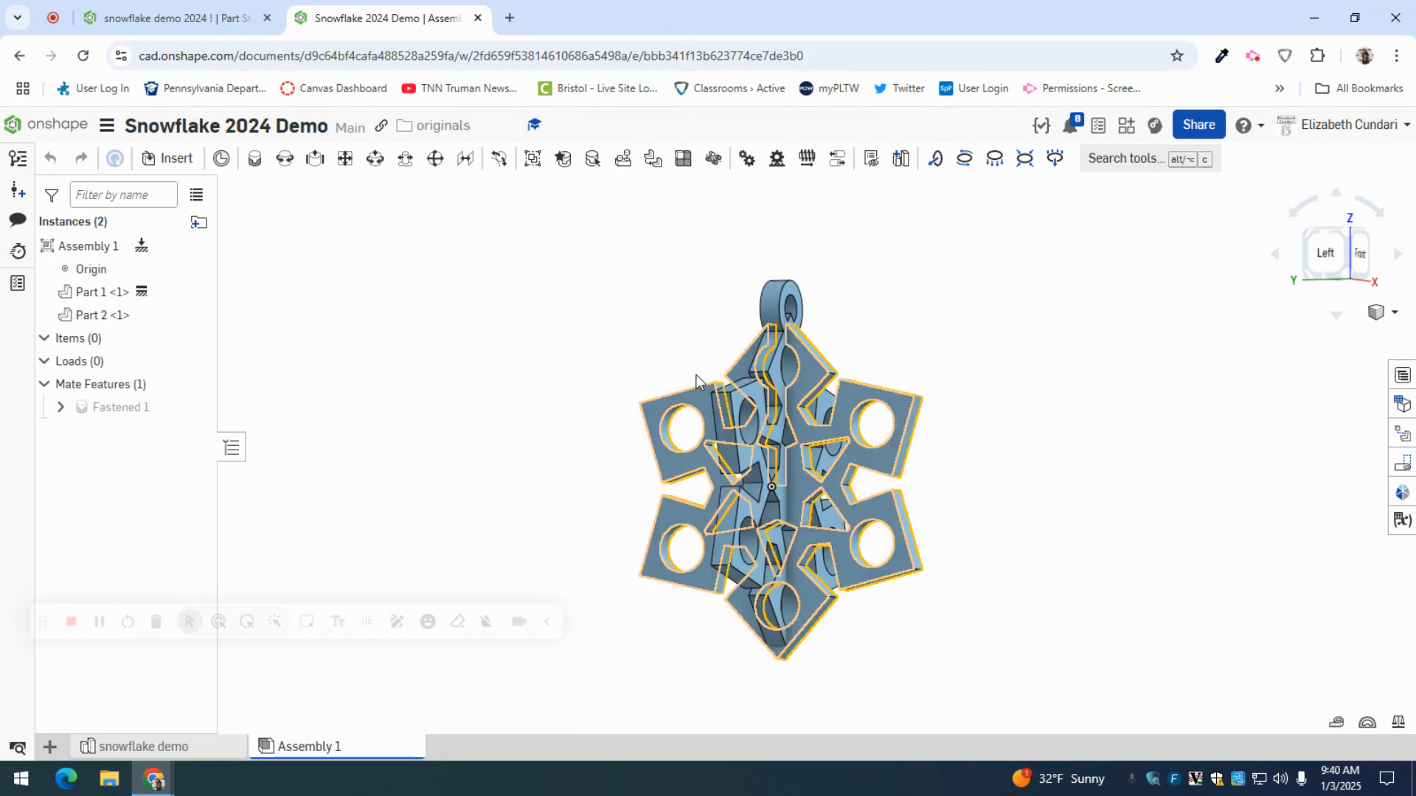
Step: Switch to the "snowflake demo 2024 !" document, view it isometrically, and accept Millimeter as the default length unit in its workspace units
left_click(153, 20)
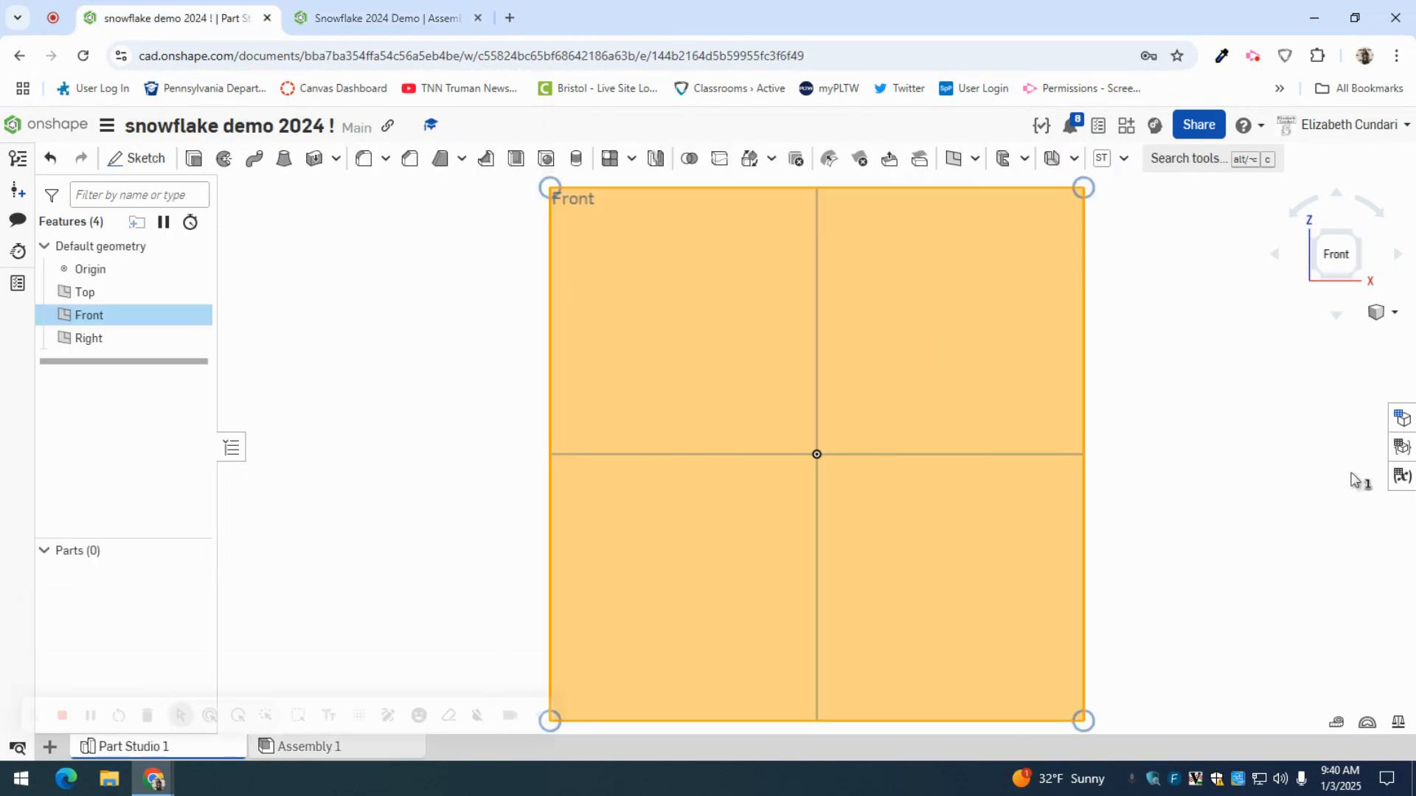
left_click(1361, 234)
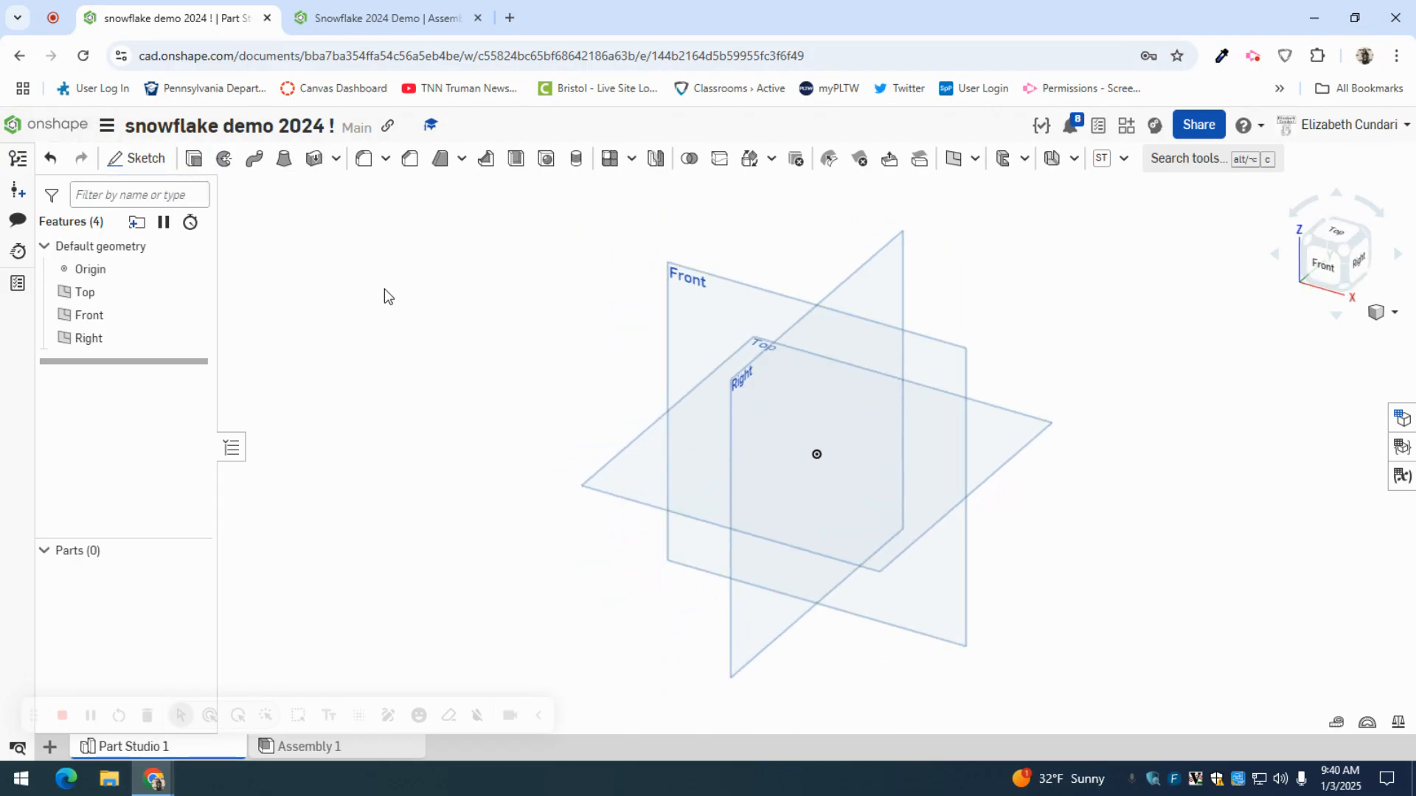
left_click(107, 126)
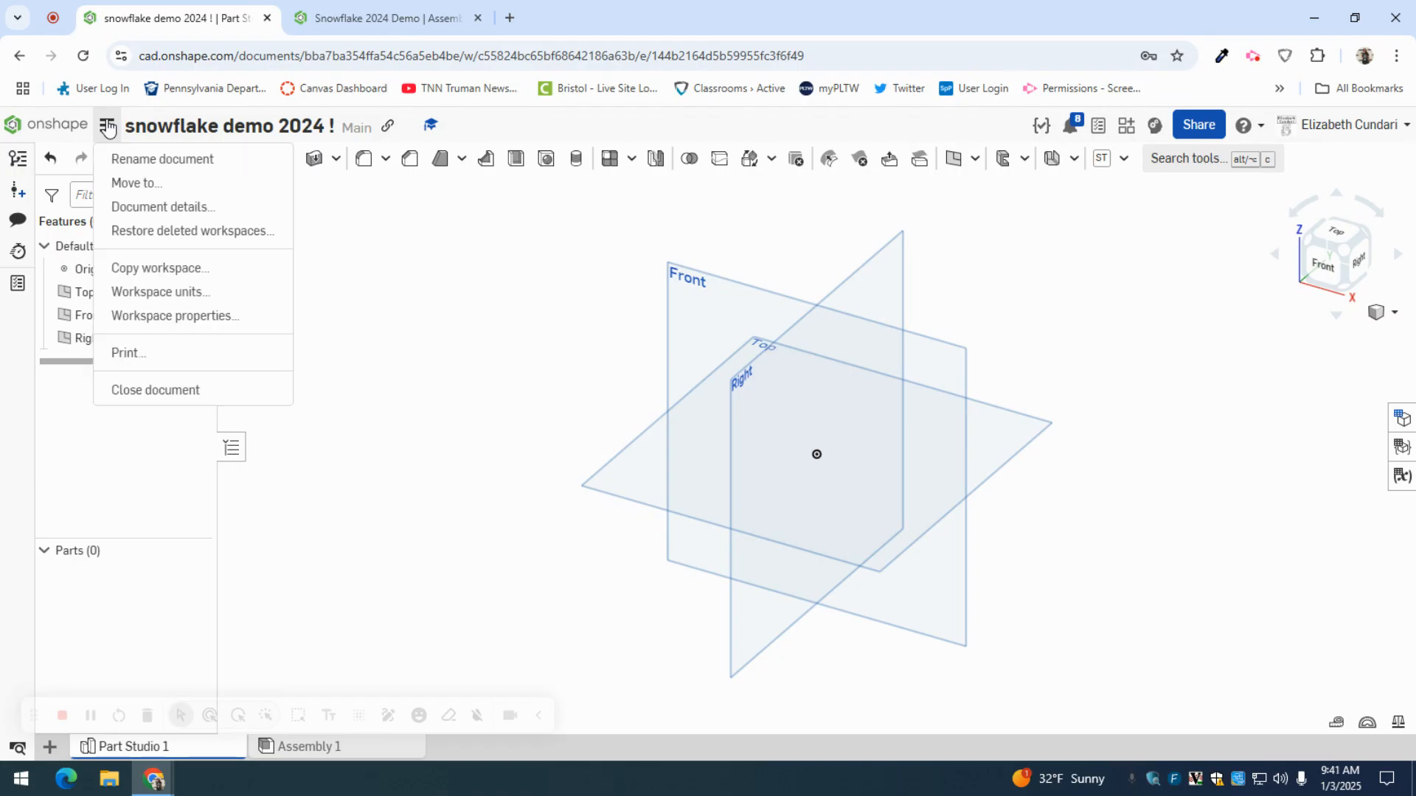
left_click(157, 295)
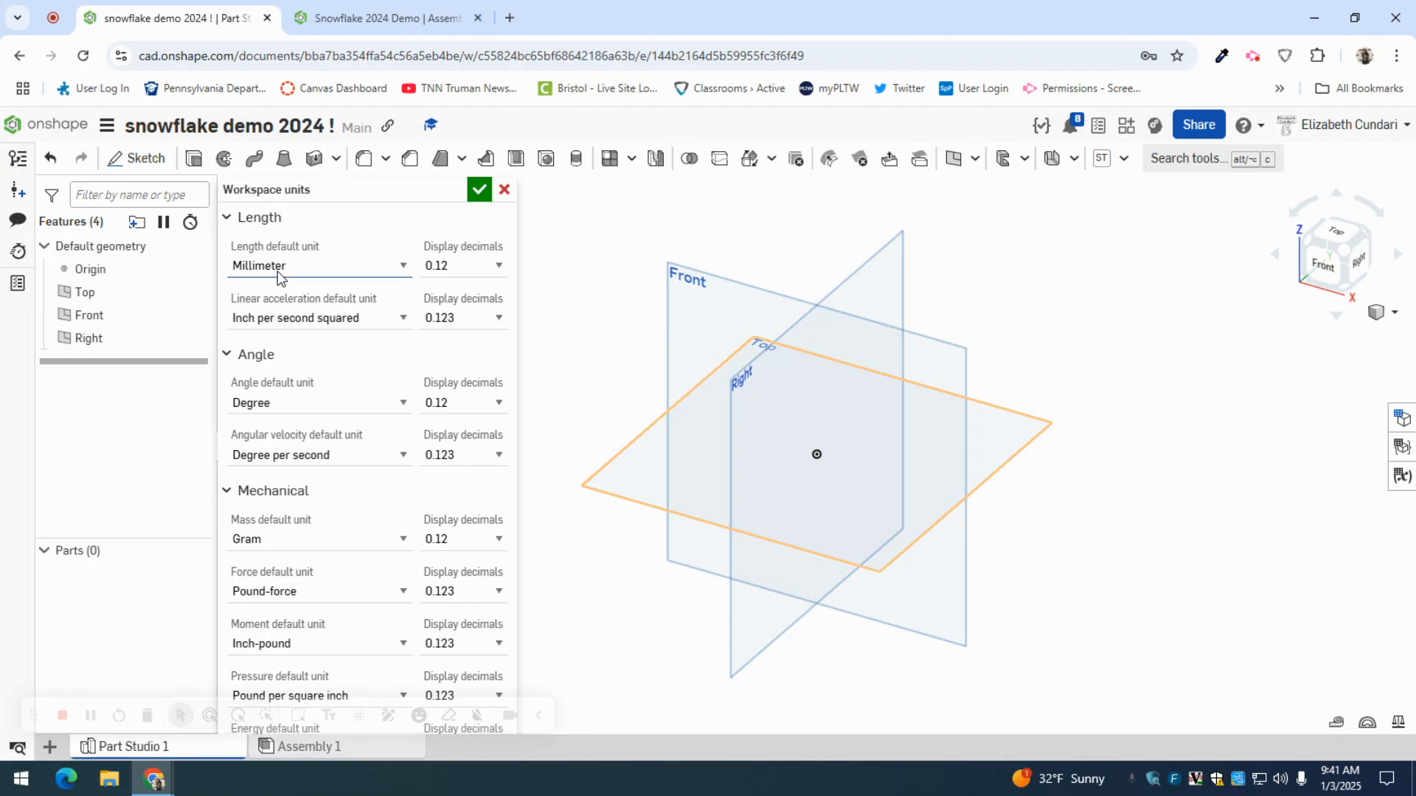
left_click(480, 191)
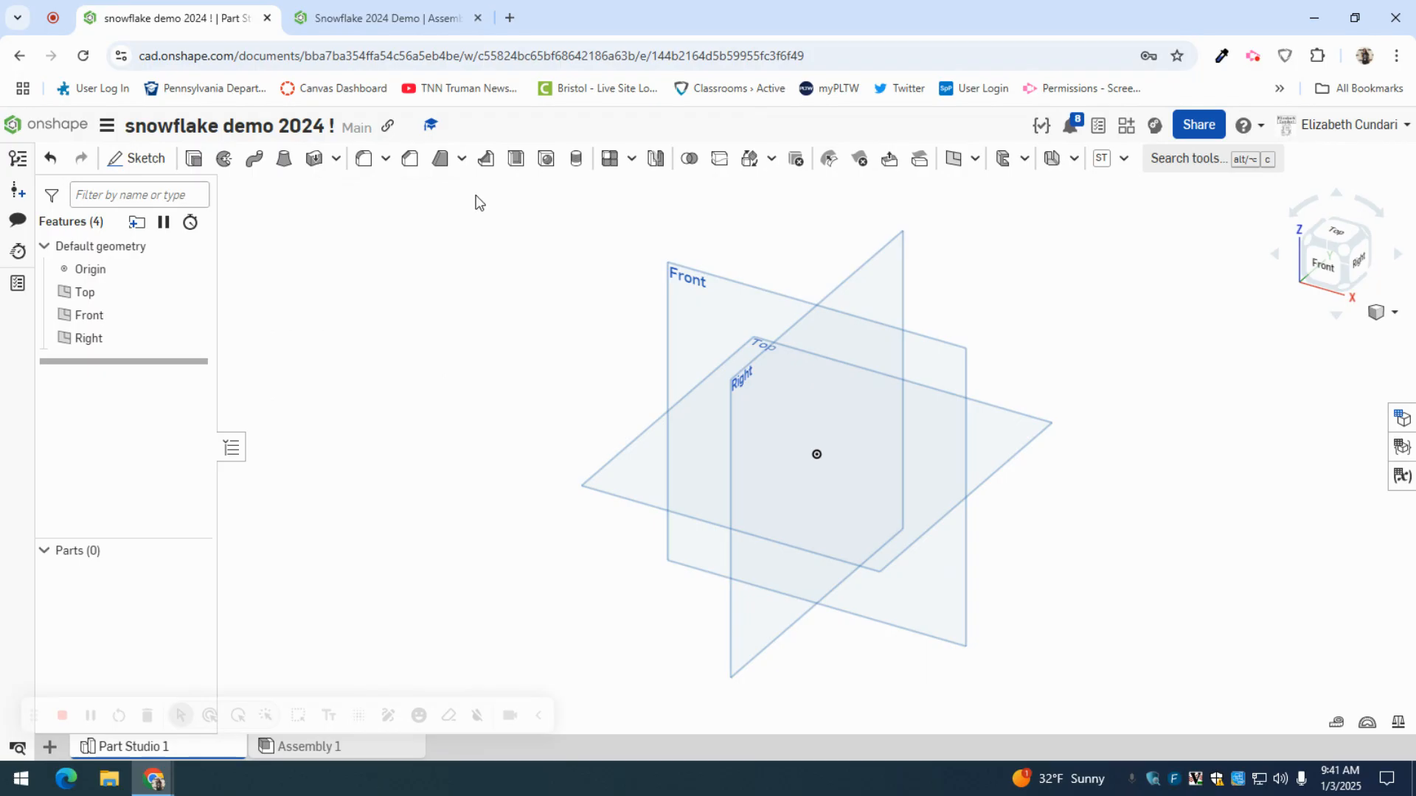
Step: Start a sketch on the Front plane and draw a construction circle about 81 mm in diameter centred on the origin
left_click(138, 158)
left_click(738, 308)
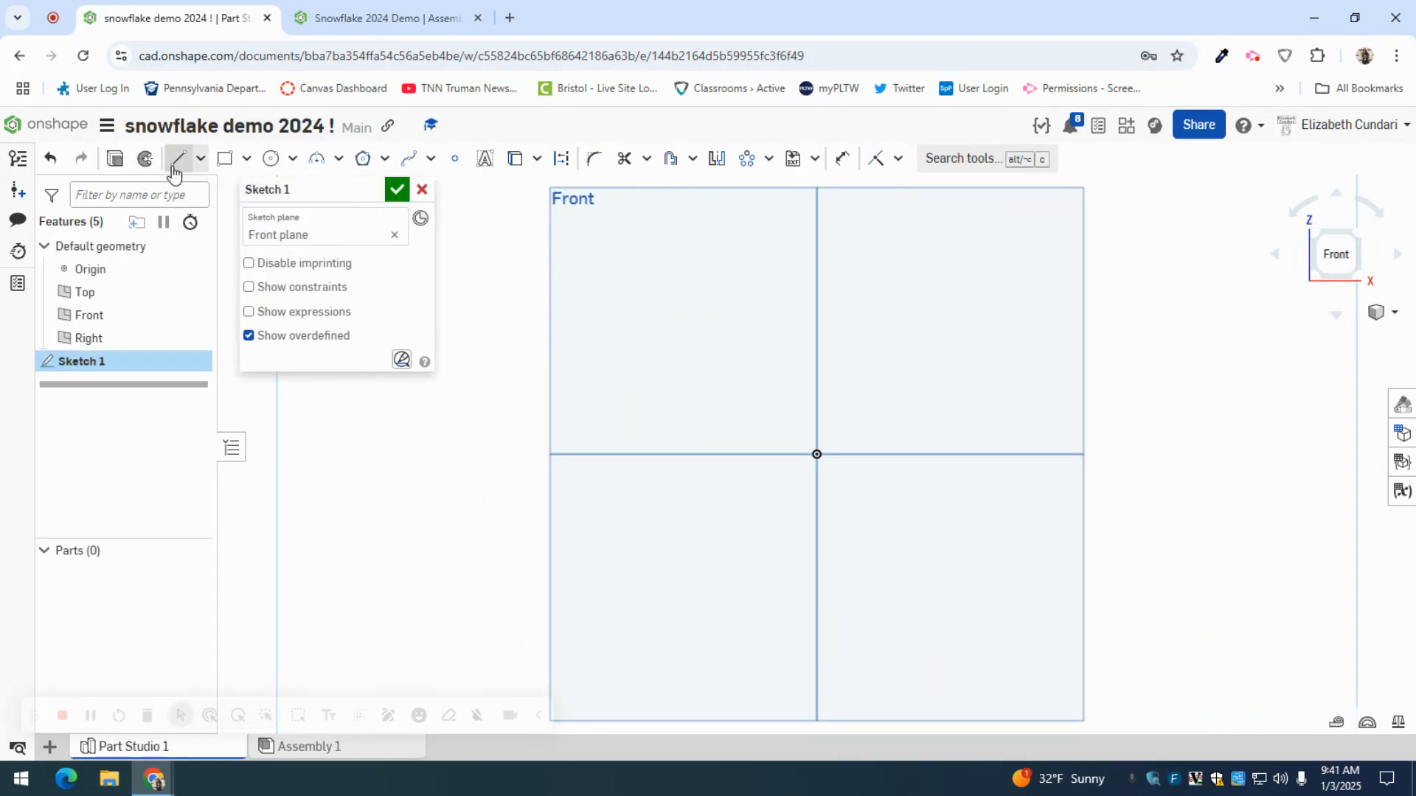
left_click(271, 158)
left_click(561, 159)
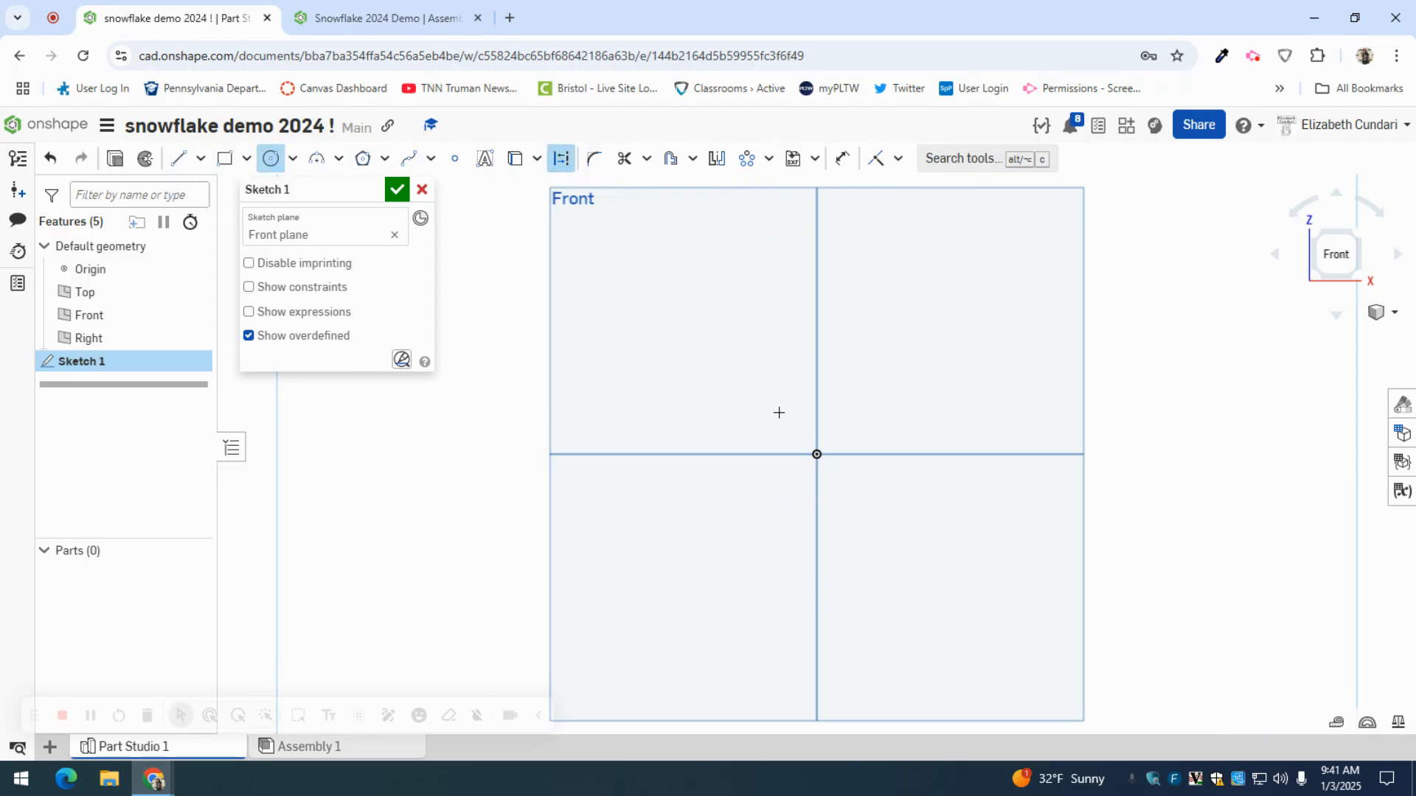
left_click(816, 454)
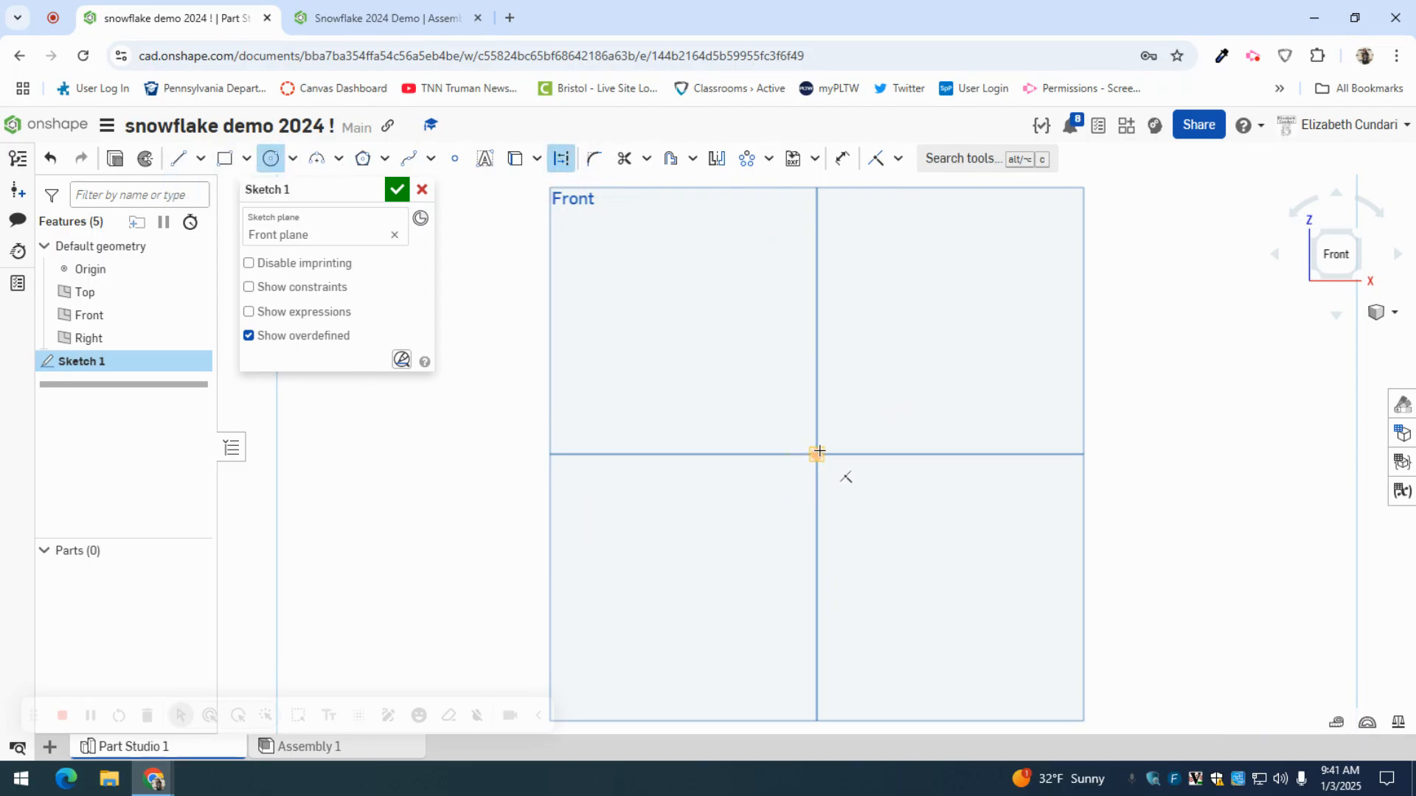
left_click(926, 548)
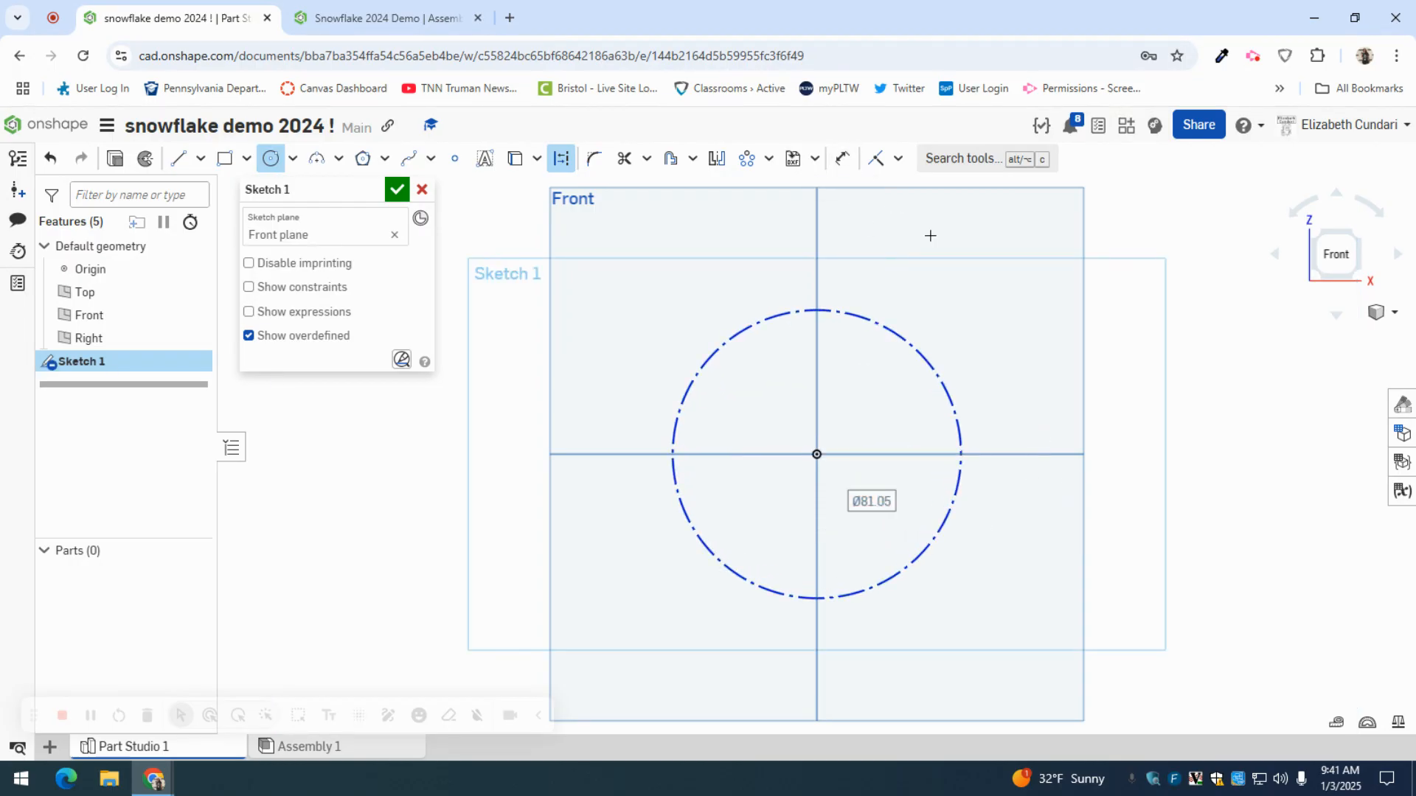
Step: Dimension the construction circle's diameter as 3 in
key("d")
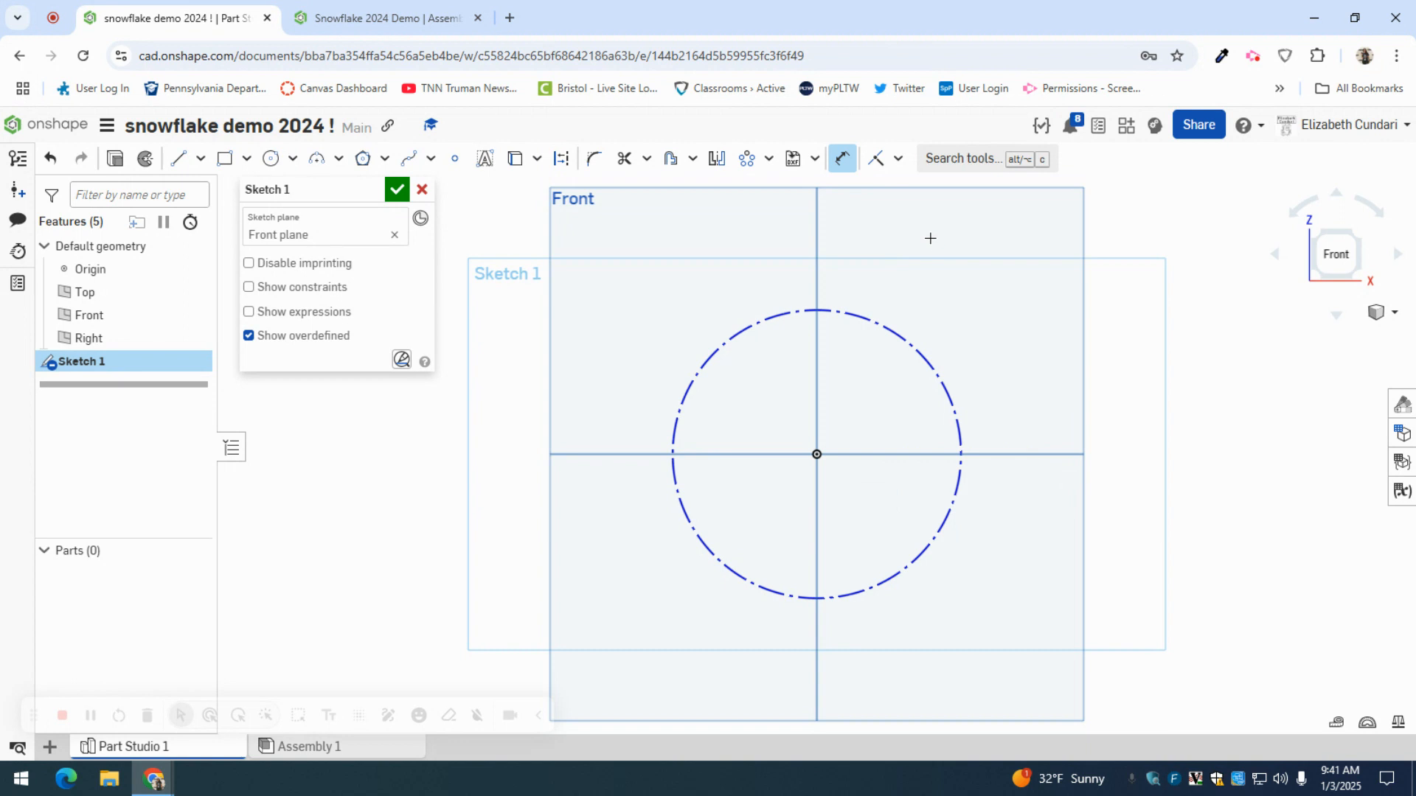
left_click(921, 347)
left_click(952, 314)
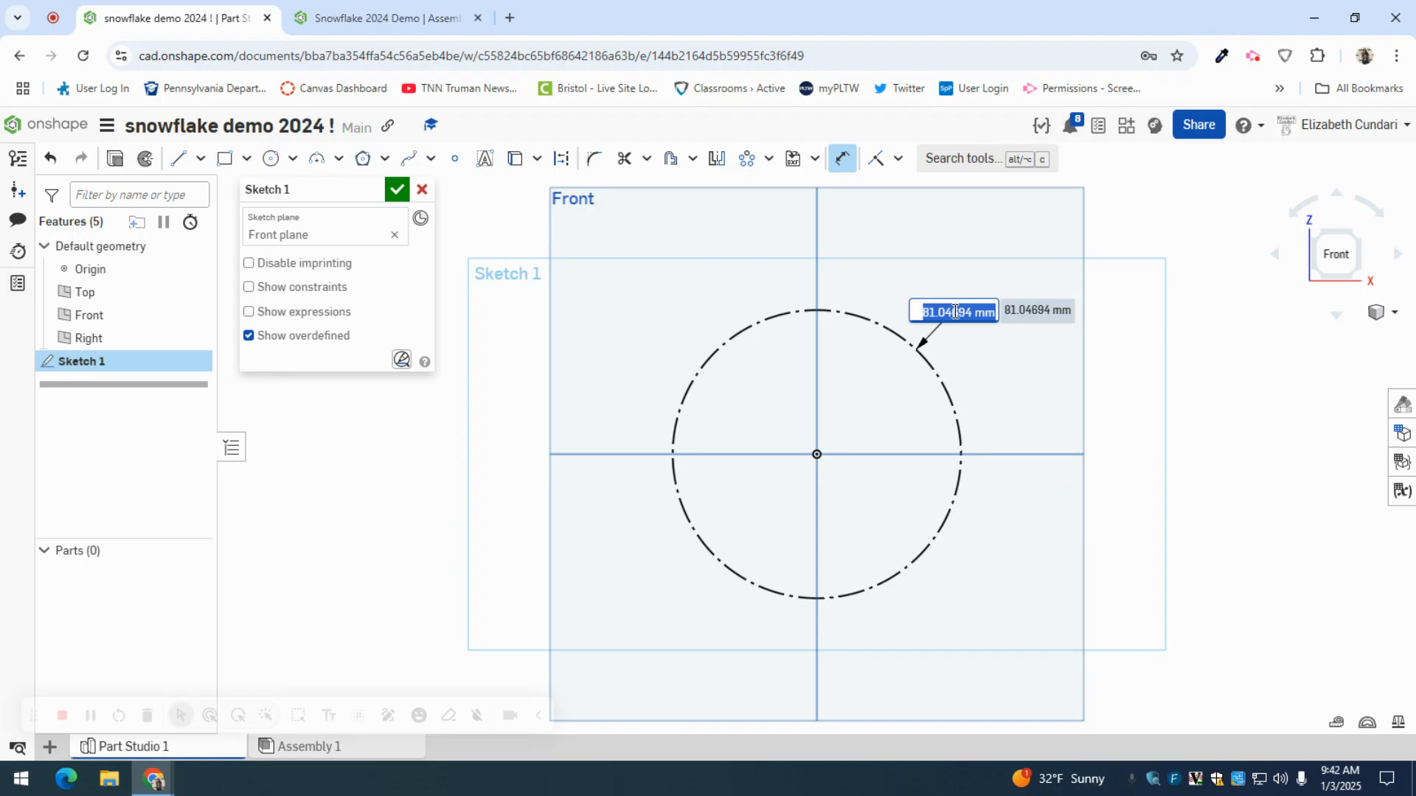
type("3 in")
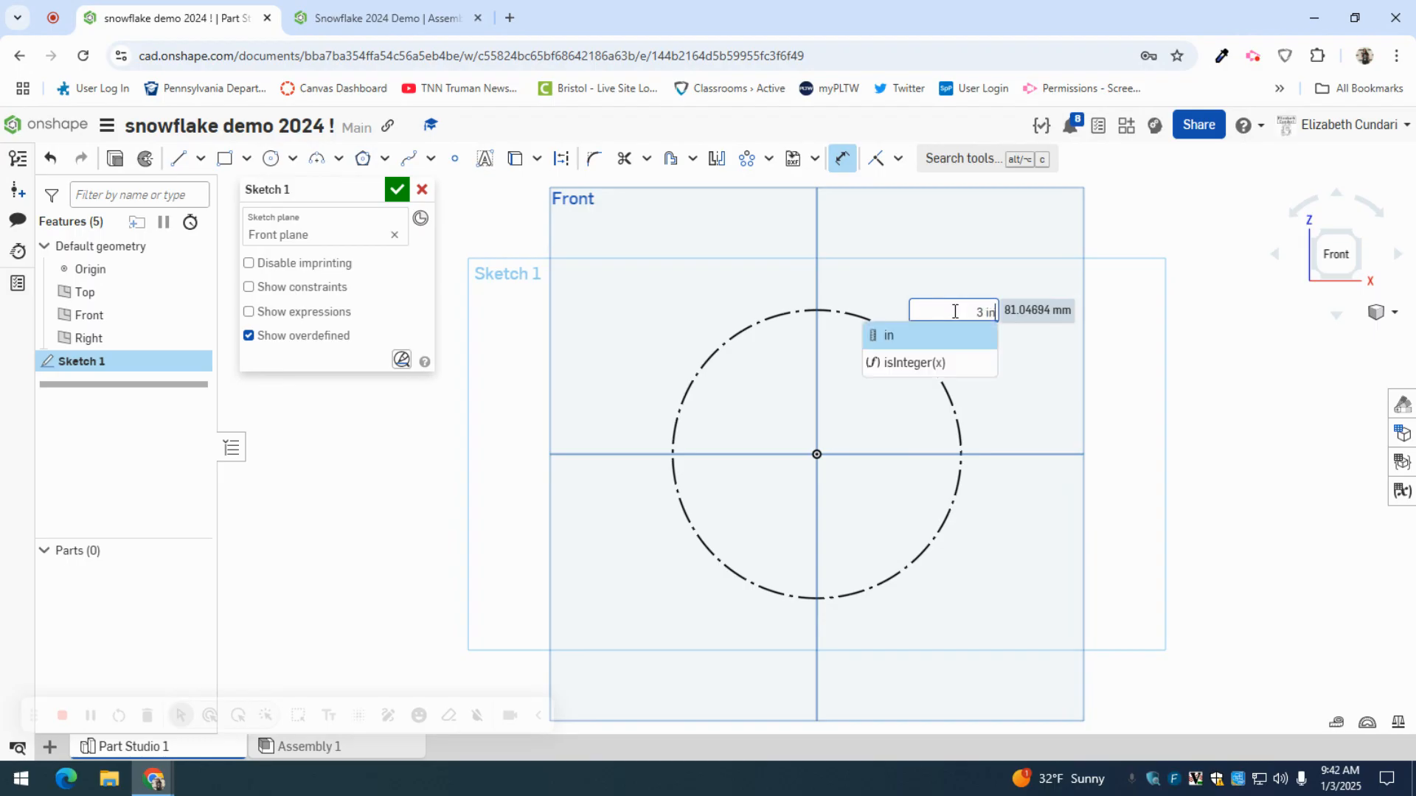
key("Return")
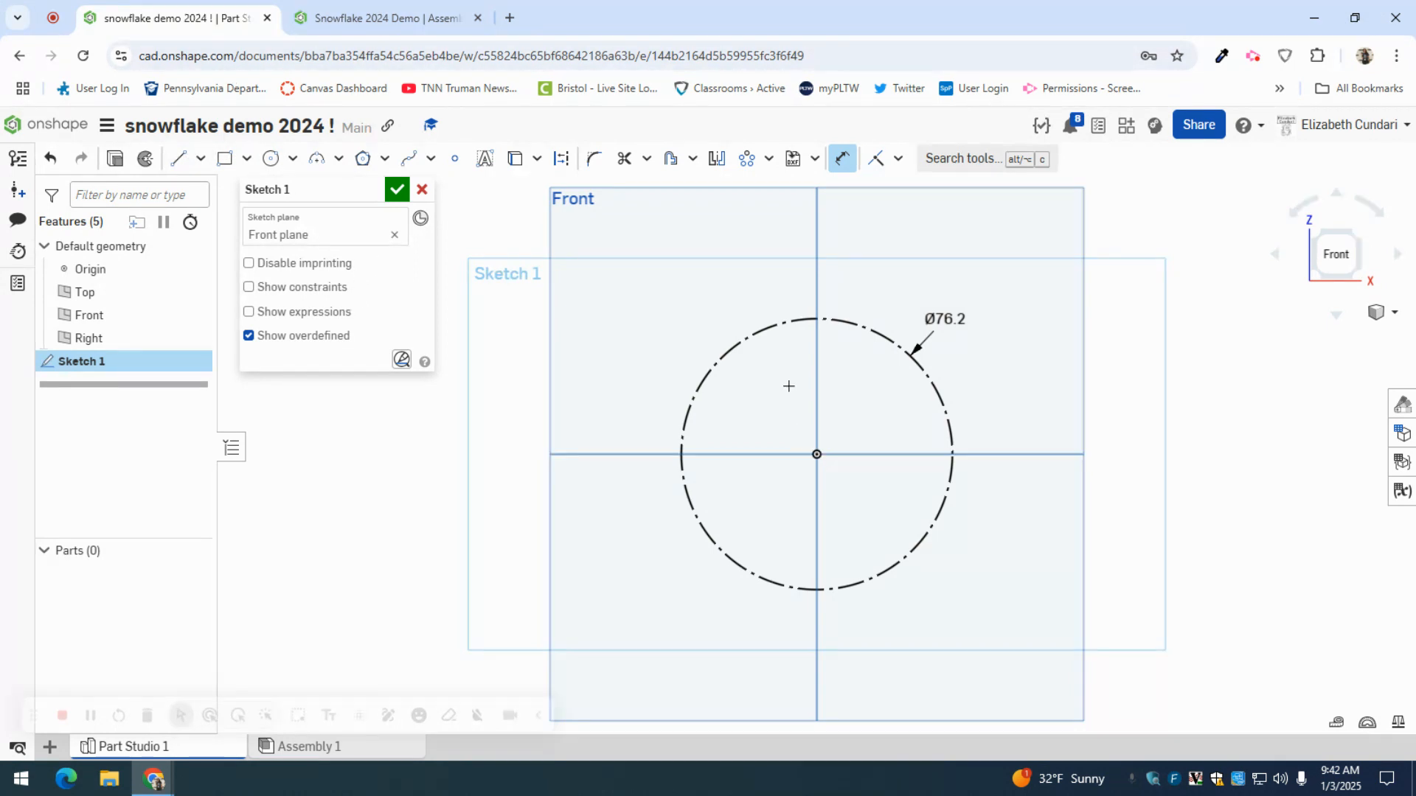
Step: Draw a closed half-branch outline with a vertical line from the origin to the circle, then zigzag lines of about 17, 11, 13 and 23 mm
left_click(175, 162)
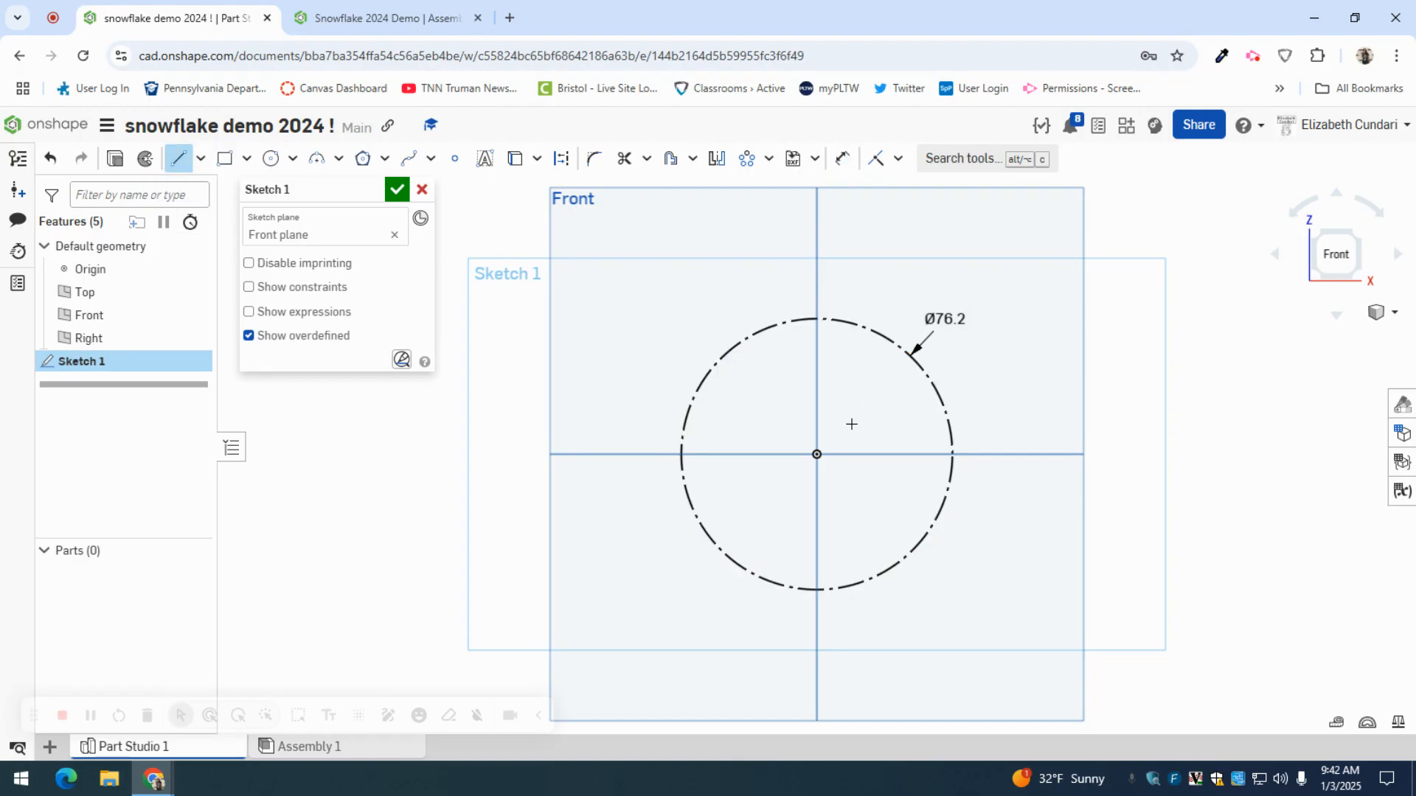
left_click(817, 454)
left_click(817, 318)
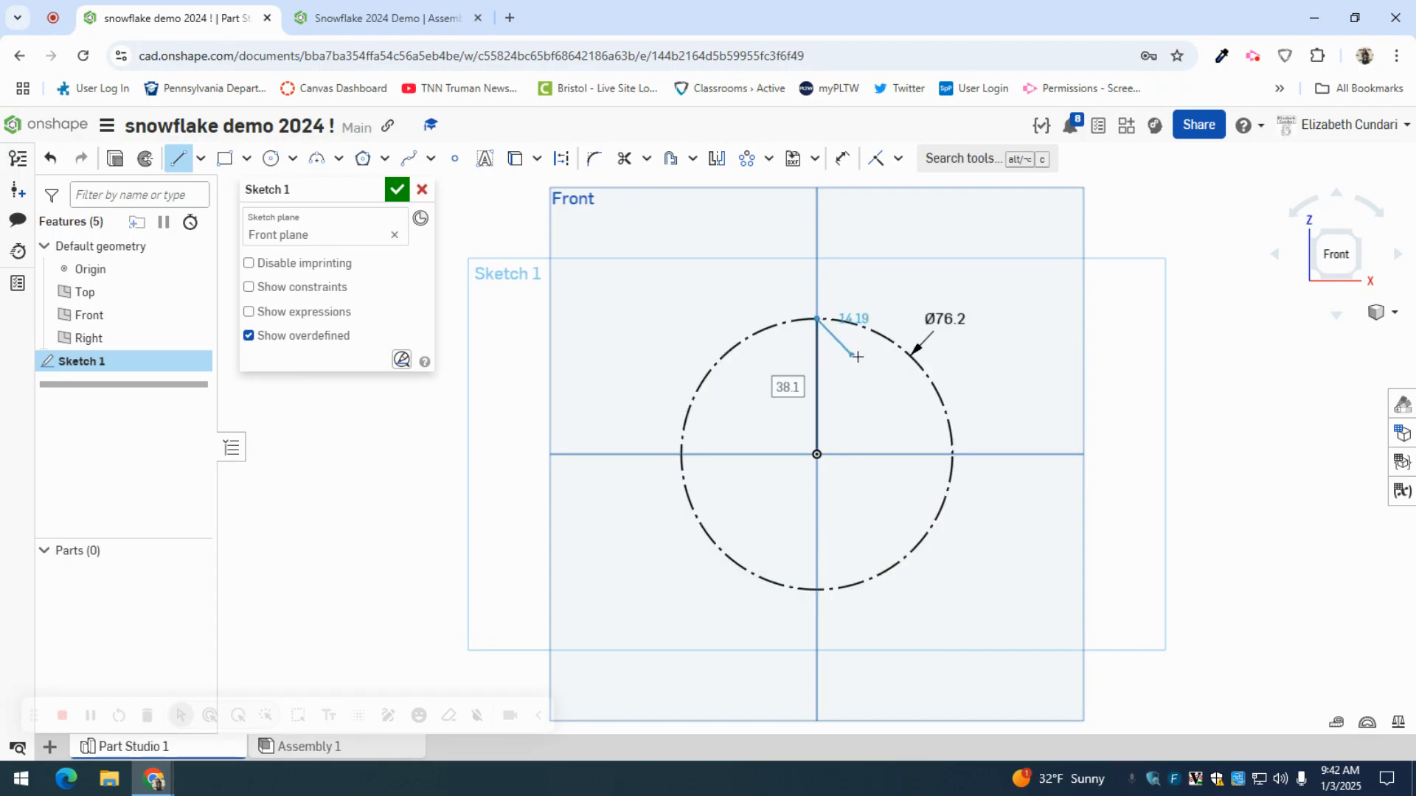
left_click(863, 359)
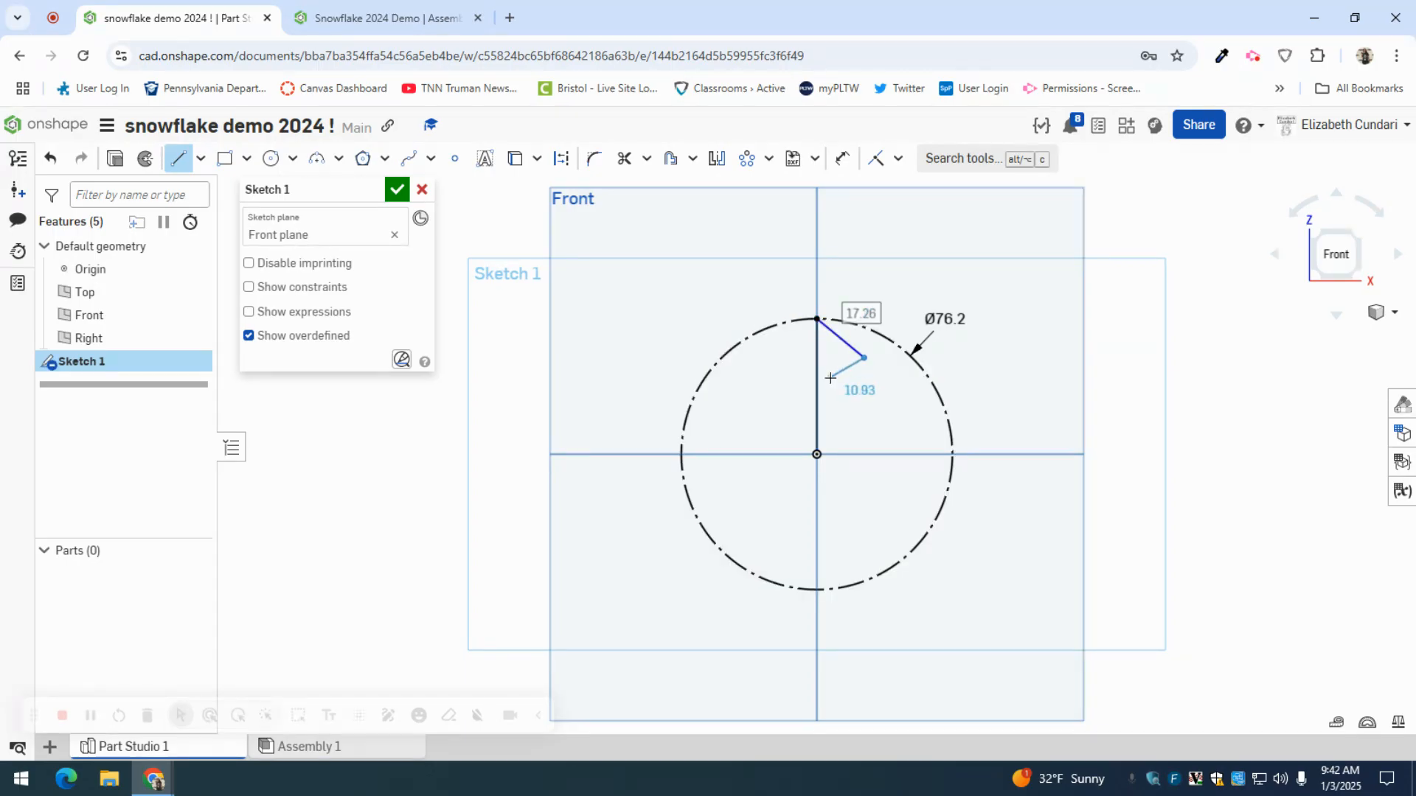
double_click(831, 378)
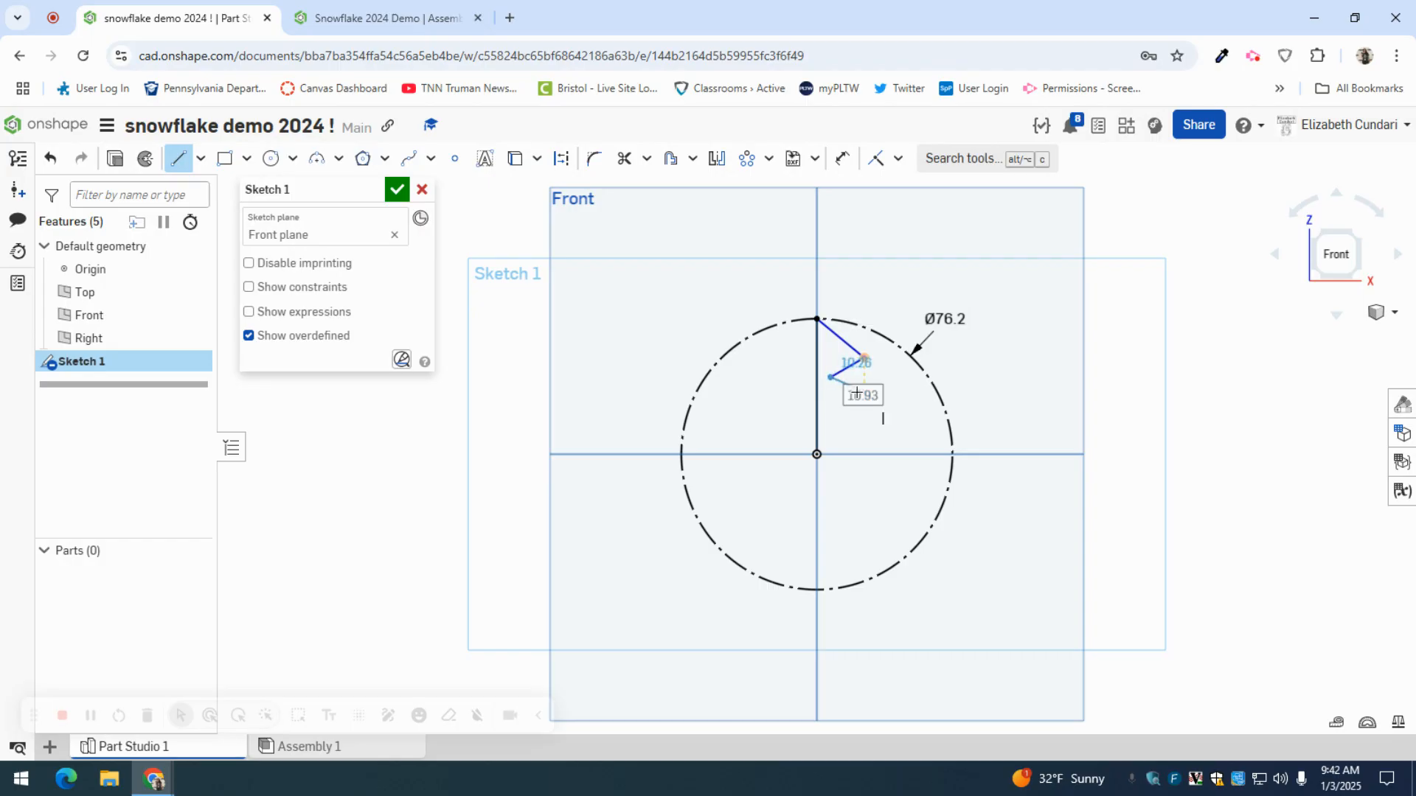
left_click(874, 396)
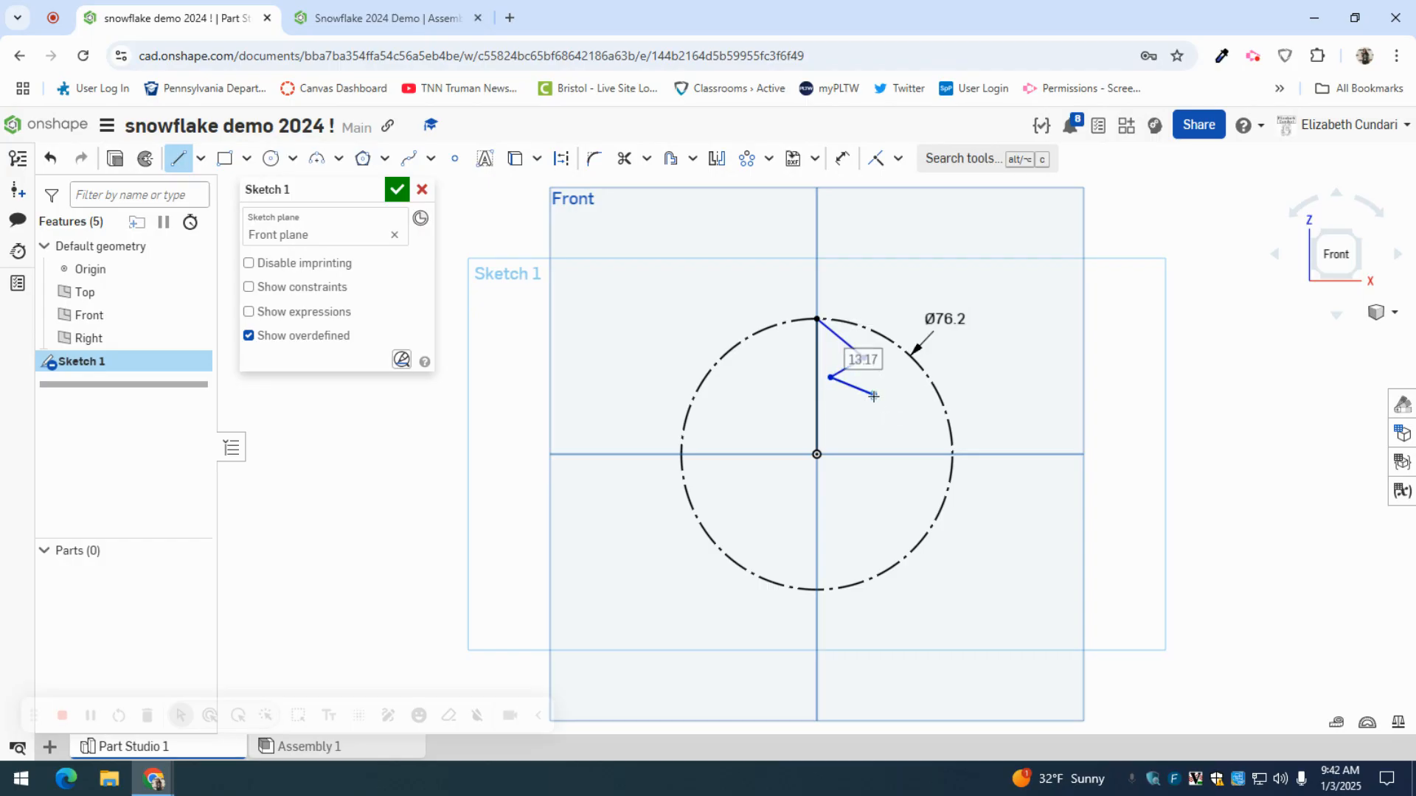
left_click(817, 455)
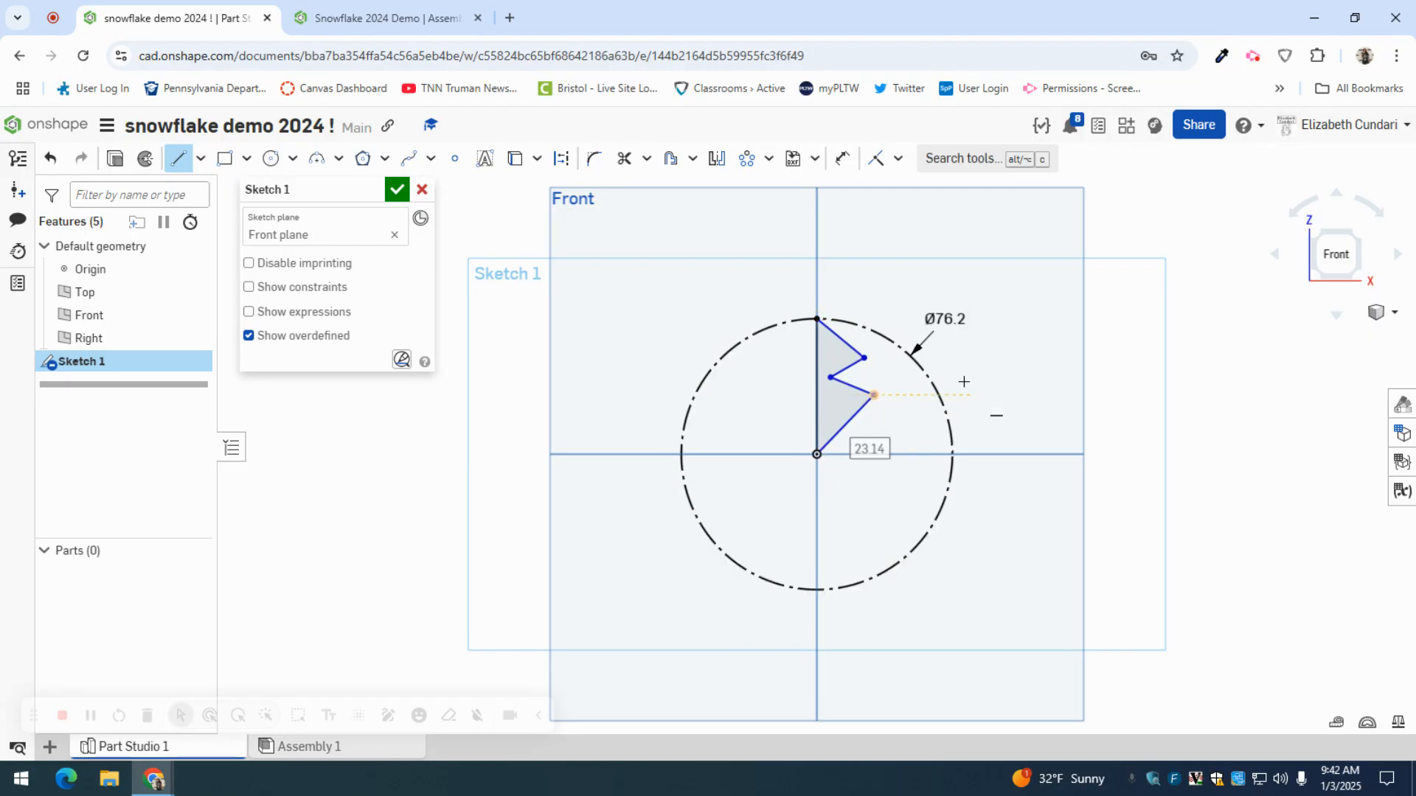
Step: Mirror the four zigzag lines of the half branch about the vertical line from the origin
left_click(725, 162)
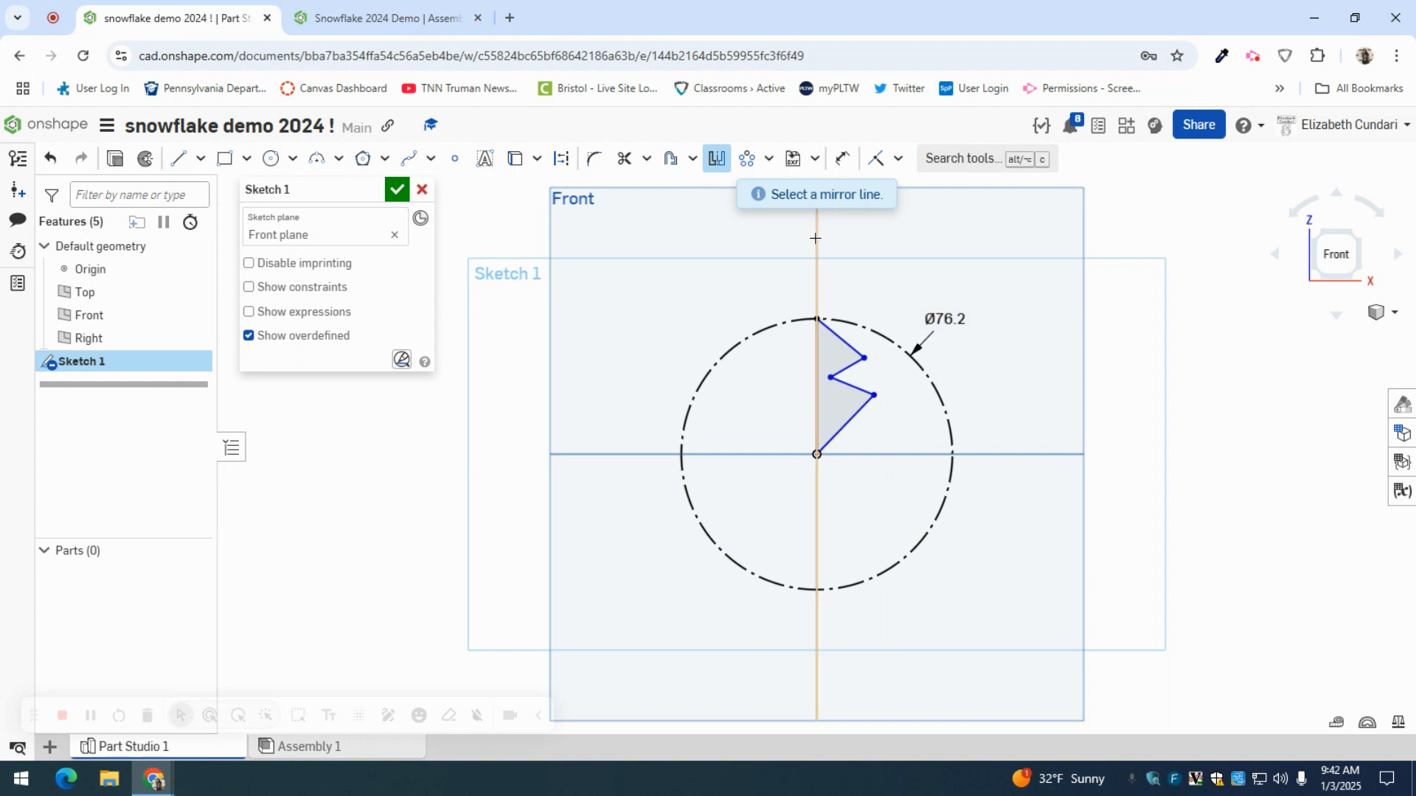
left_click(817, 386)
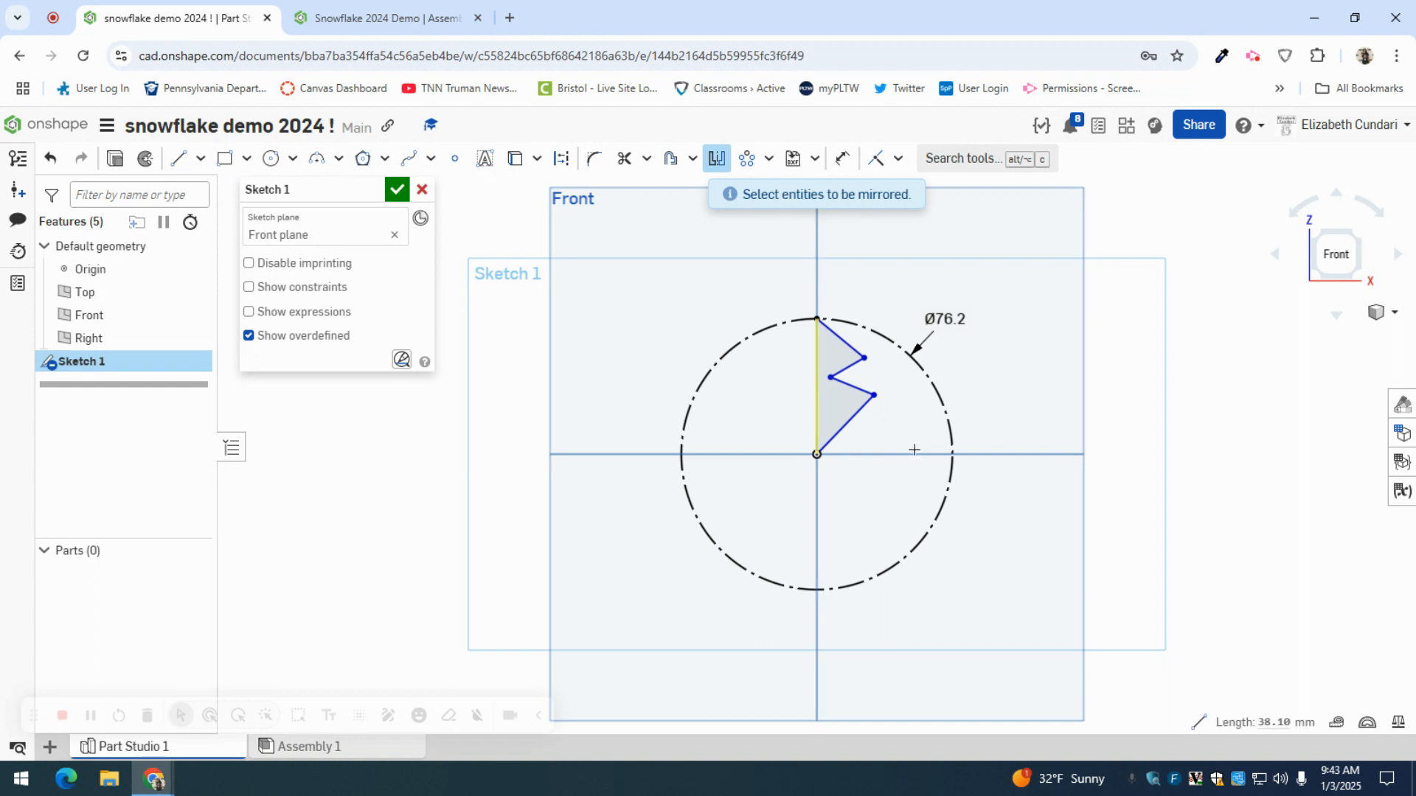
left_click(835, 375)
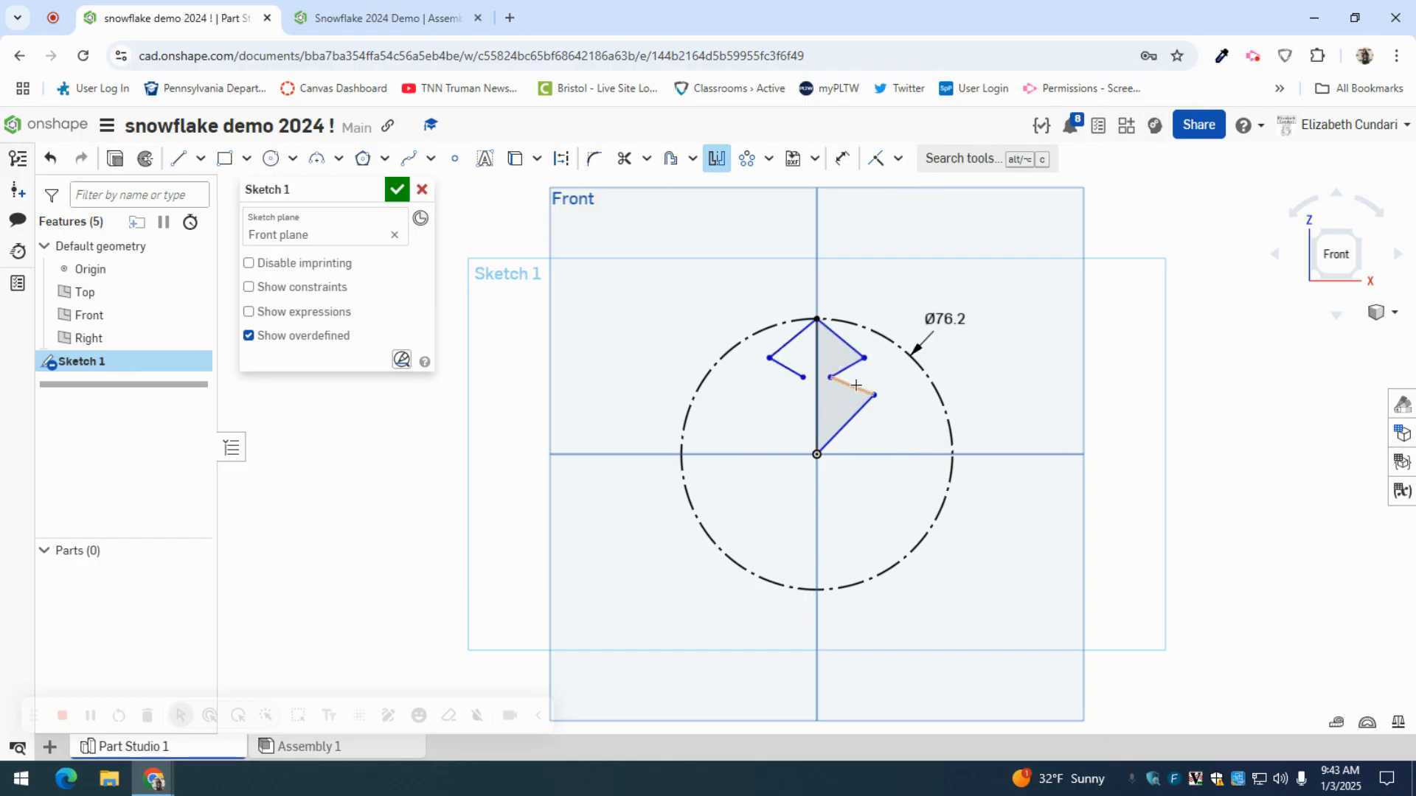
left_click(855, 384)
left_click(855, 420)
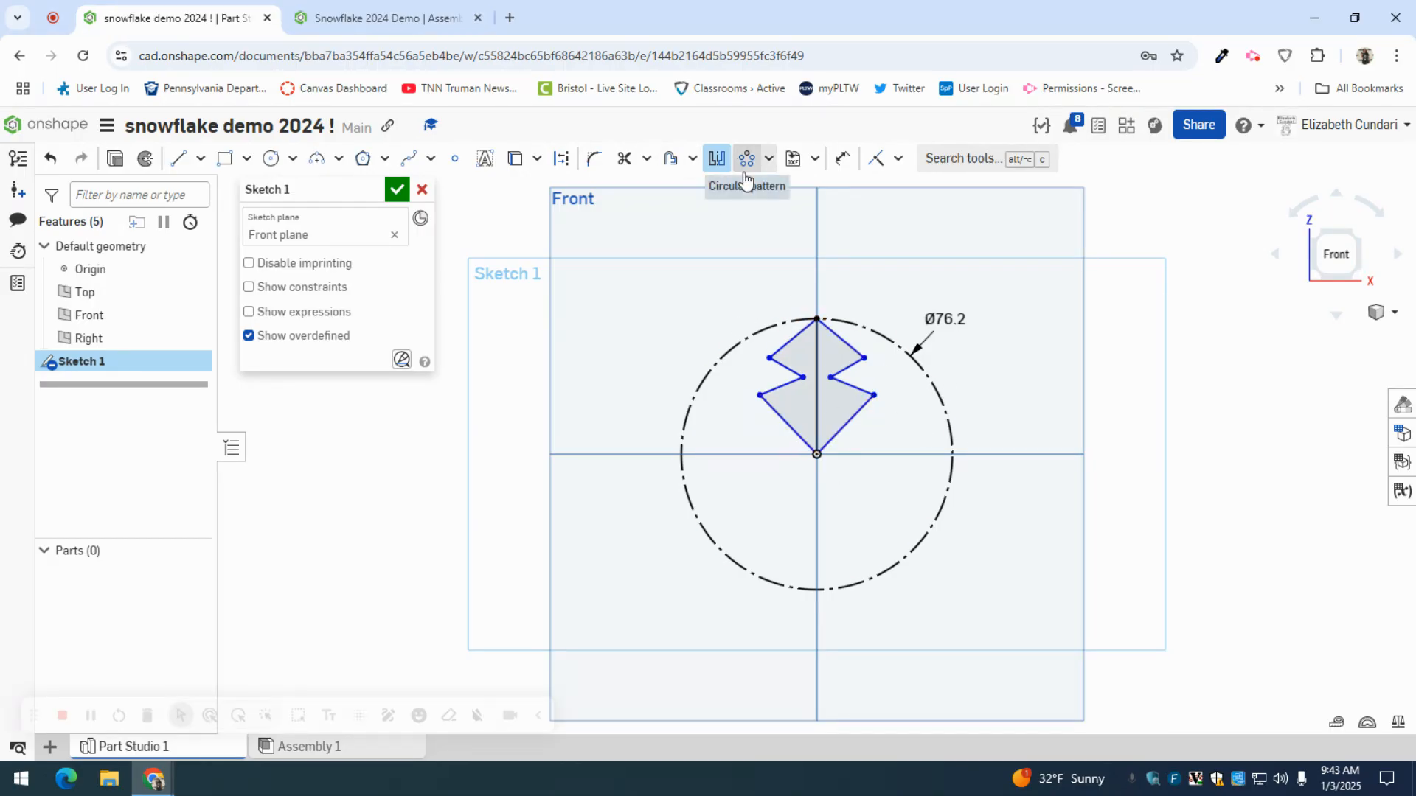
left_click(768, 159)
left_click(772, 191)
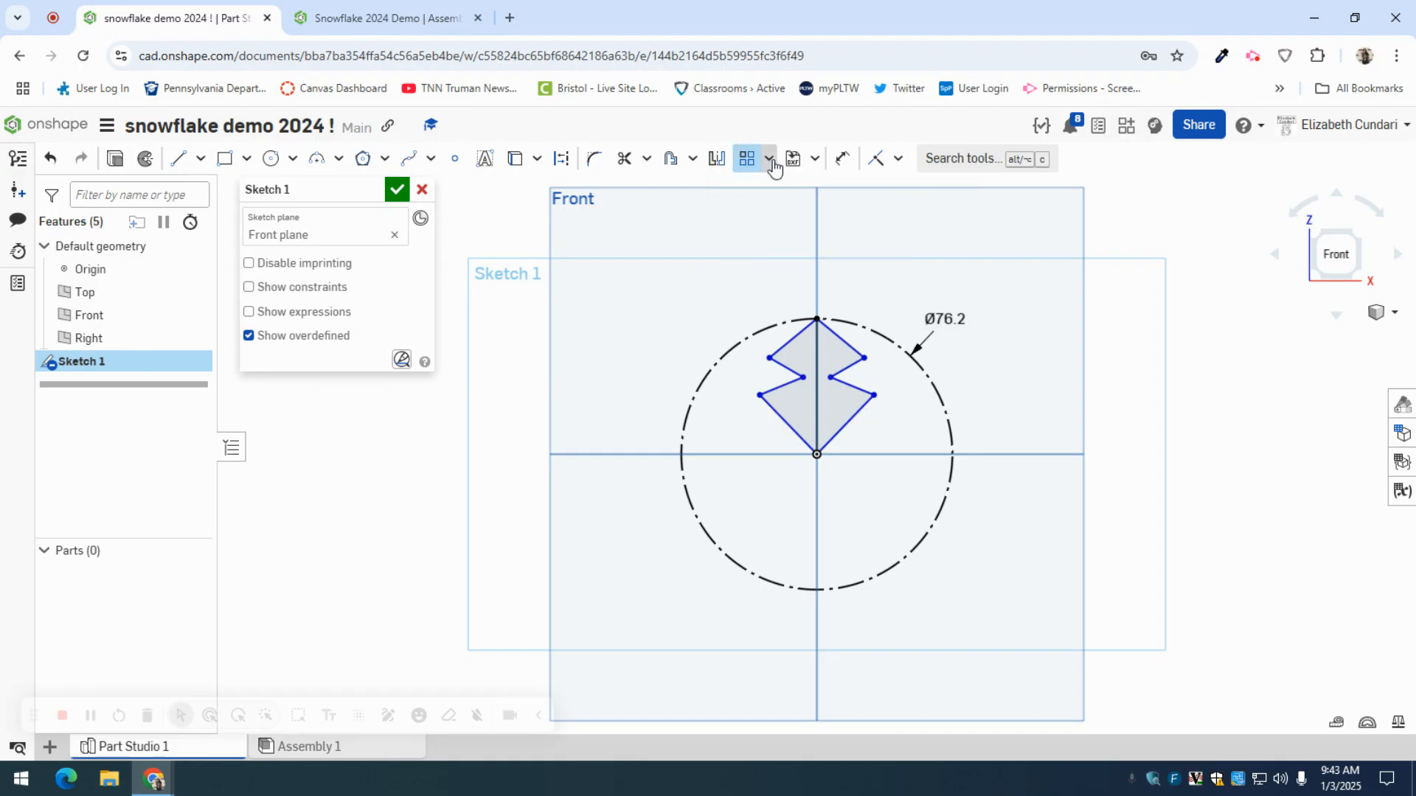
left_click(771, 163)
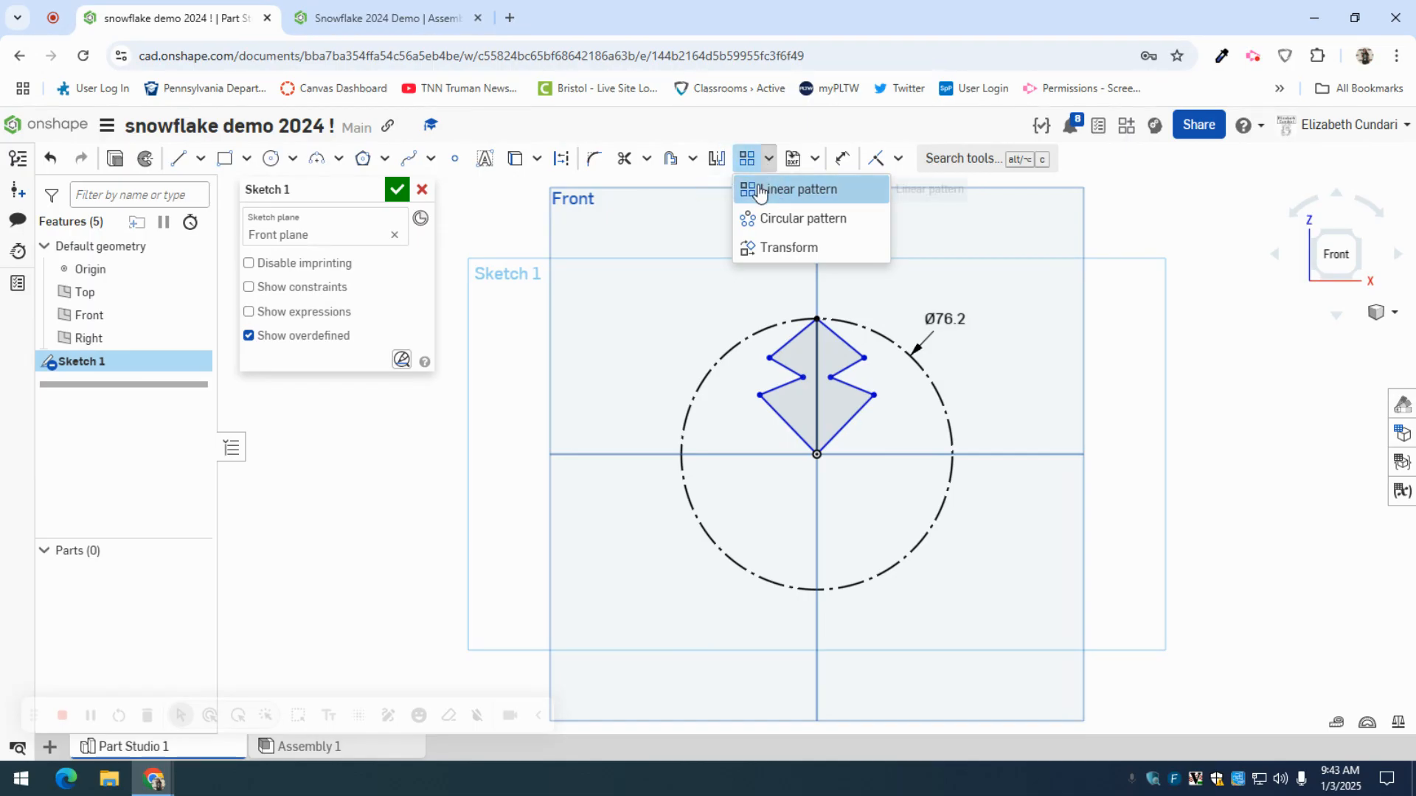
left_click(654, 219)
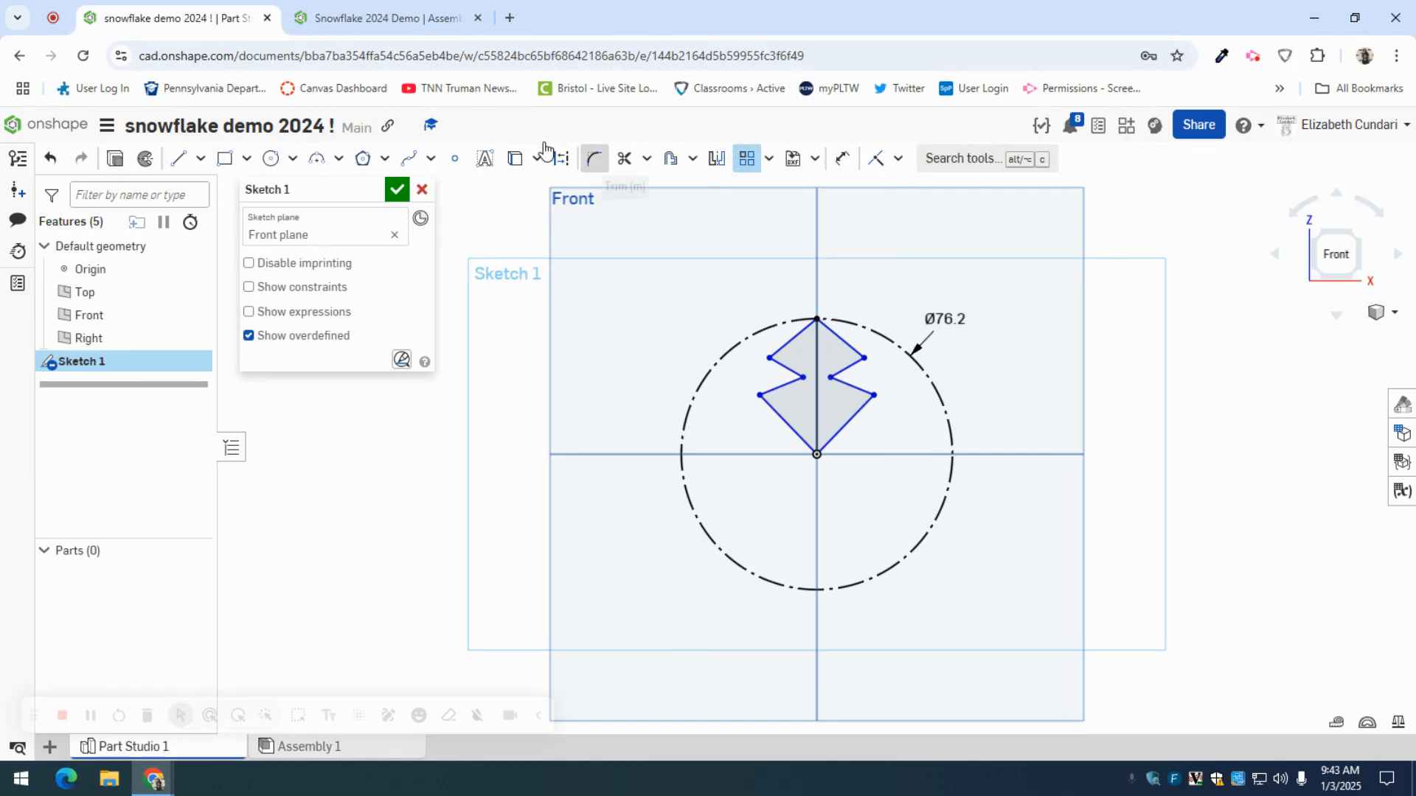
Step: Create a circular pattern of the complete mirrored branch around the origin
left_click(768, 161)
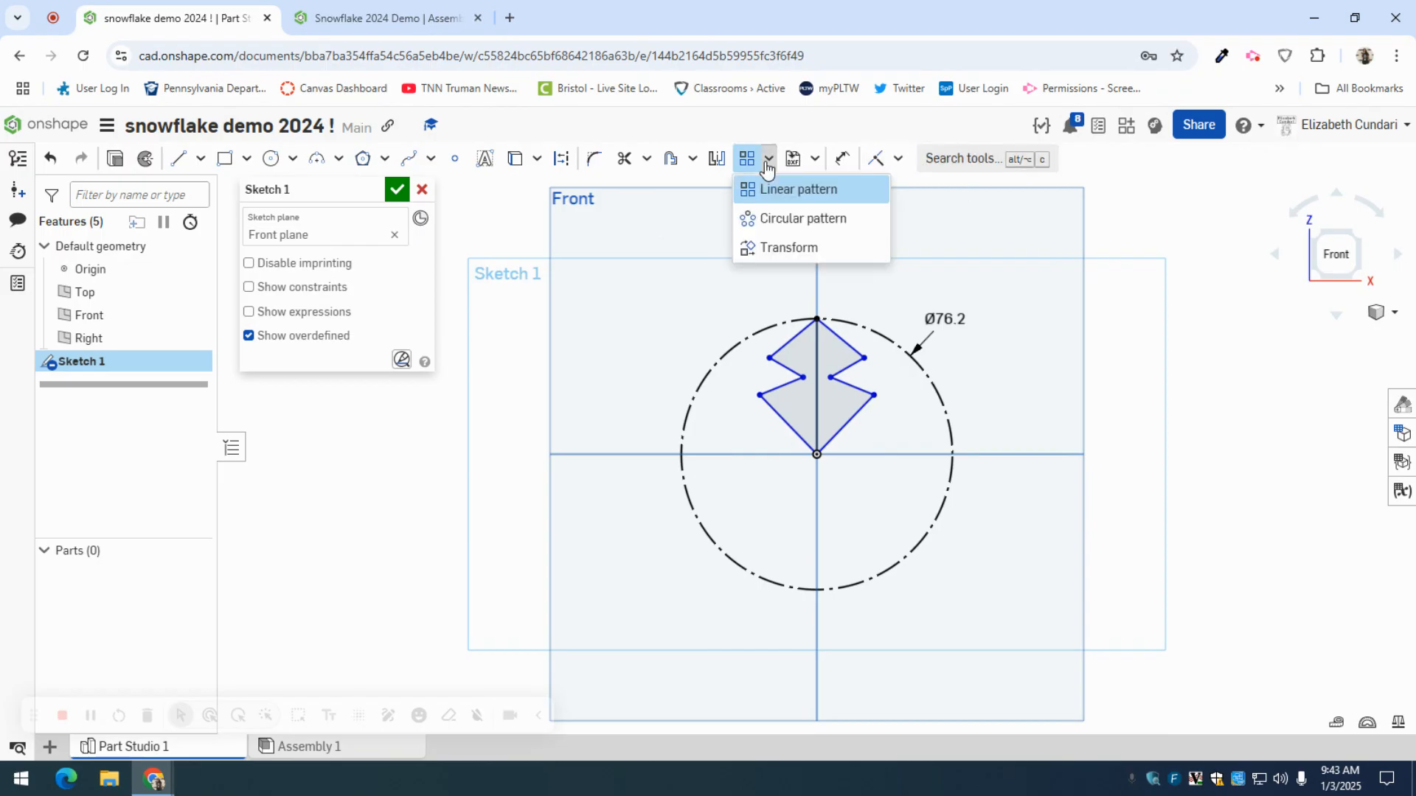
left_click(774, 220)
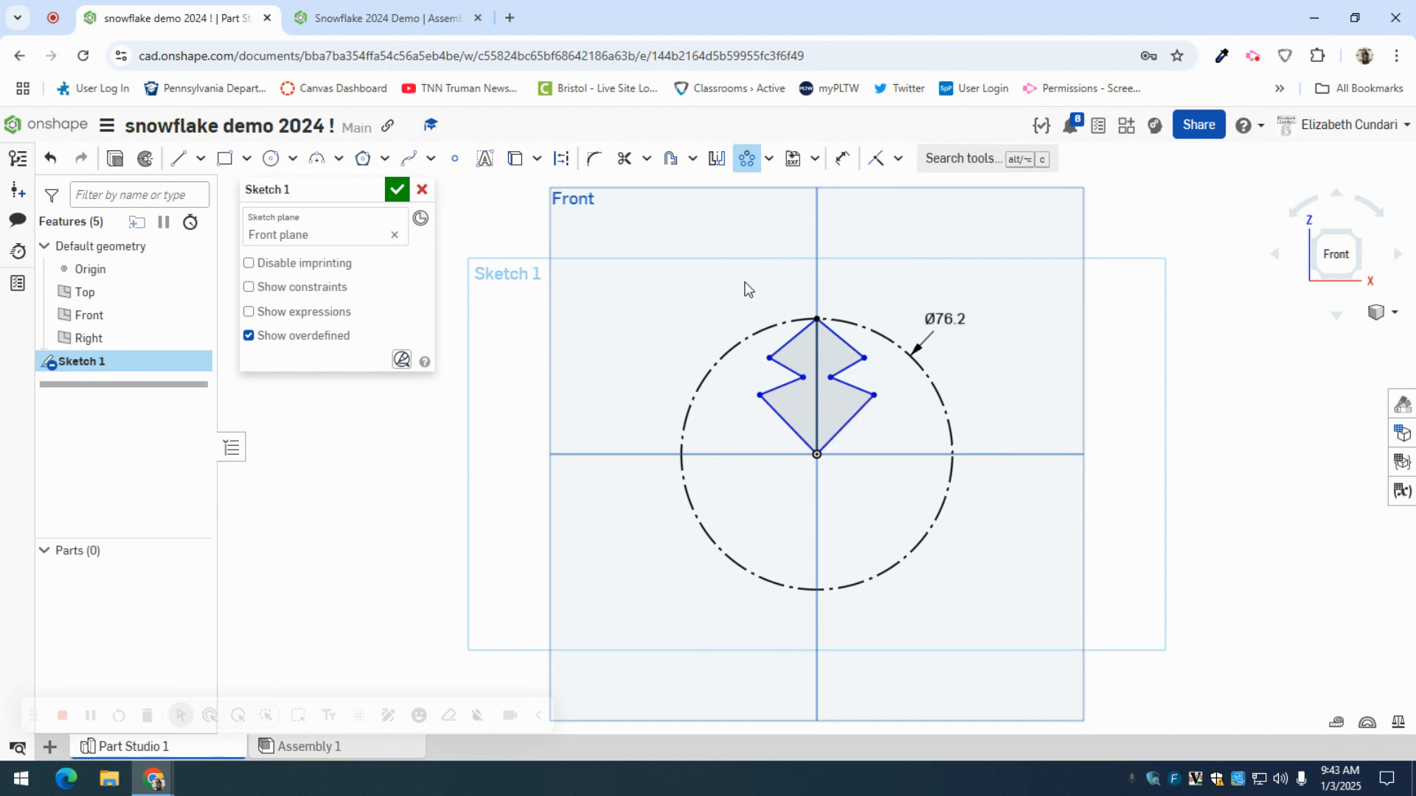
left_click_drag(735, 282, 895, 477)
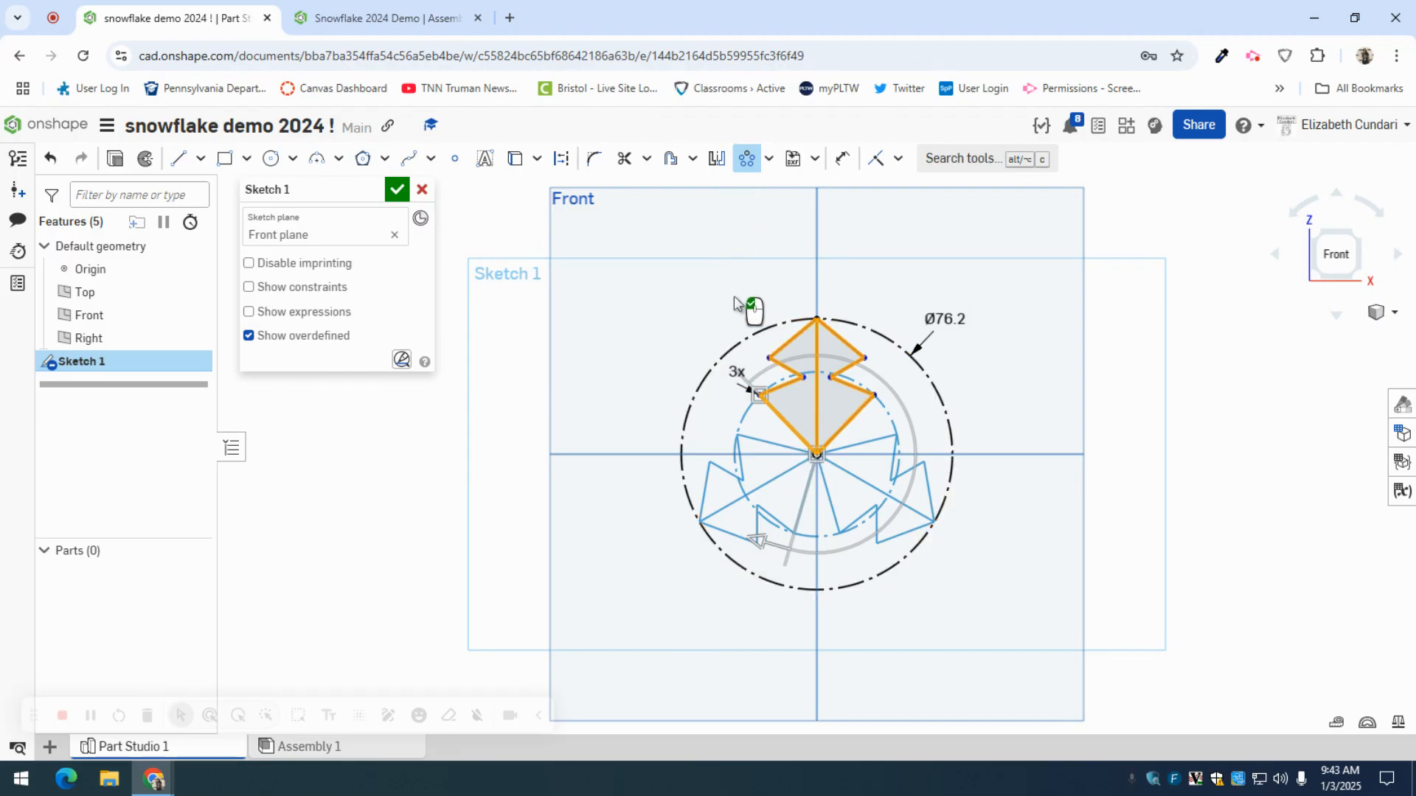
Step: Set the branch pattern's instance count to 5
left_click(737, 372)
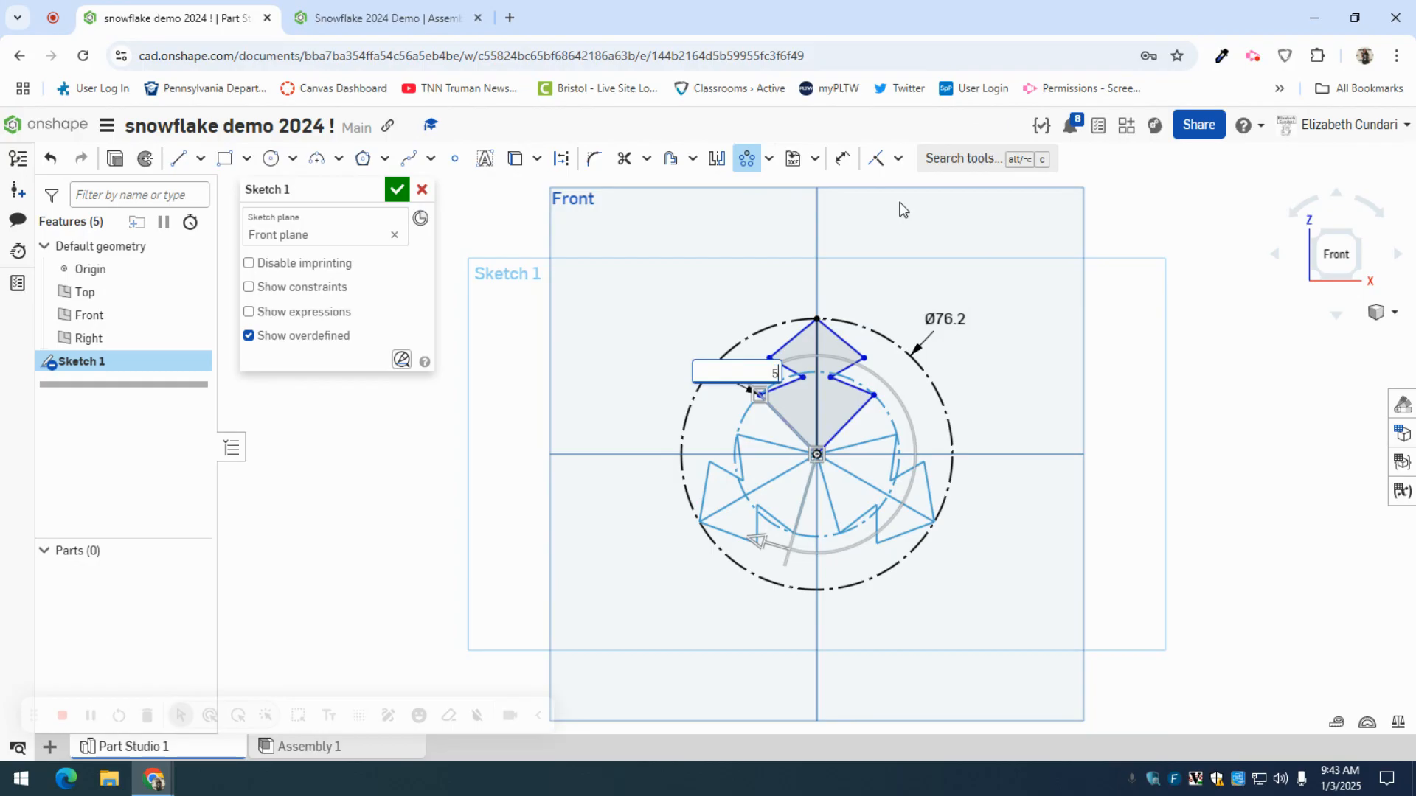
type("5")
key("Return")
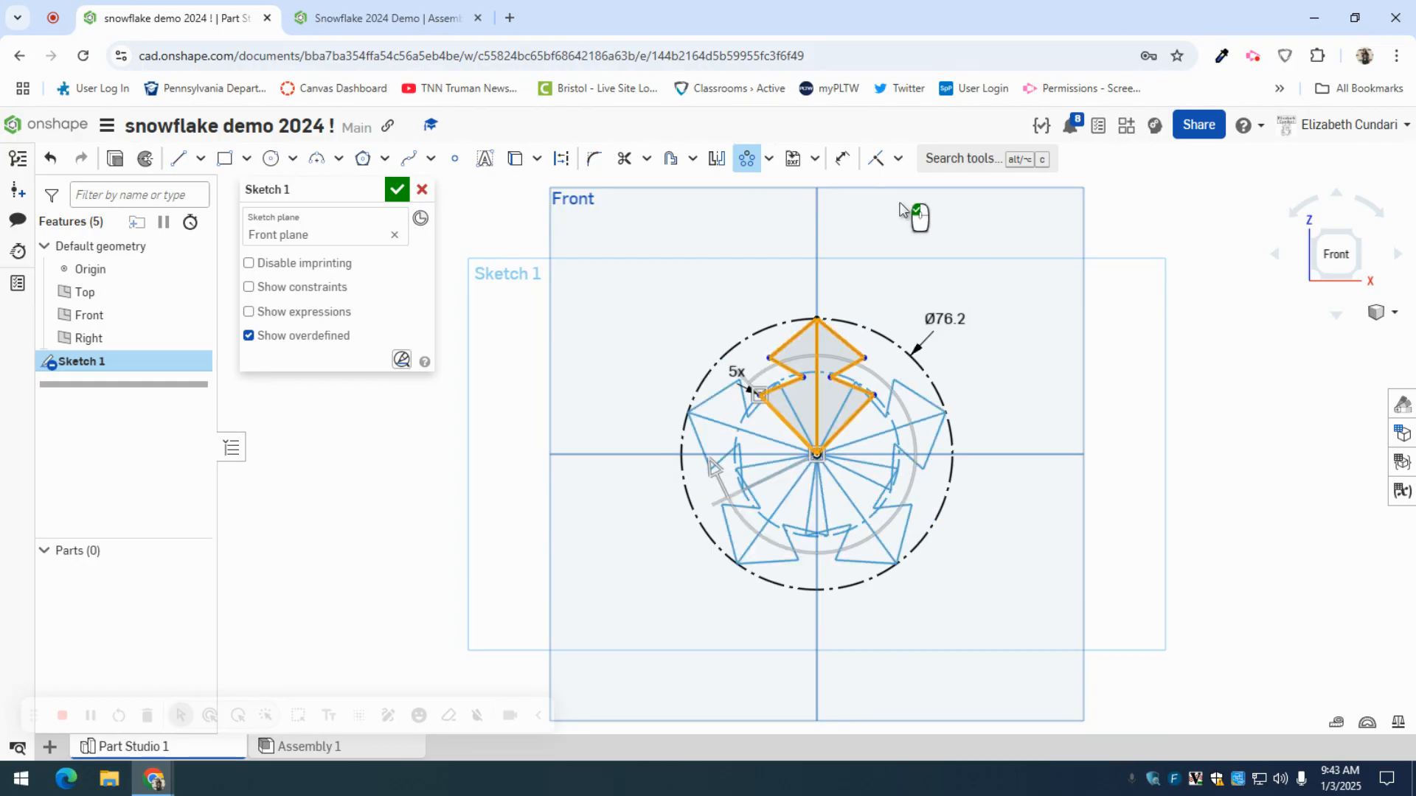
Step: Set the branch pattern's instance count to 6 and finish the sketch
left_click(738, 373)
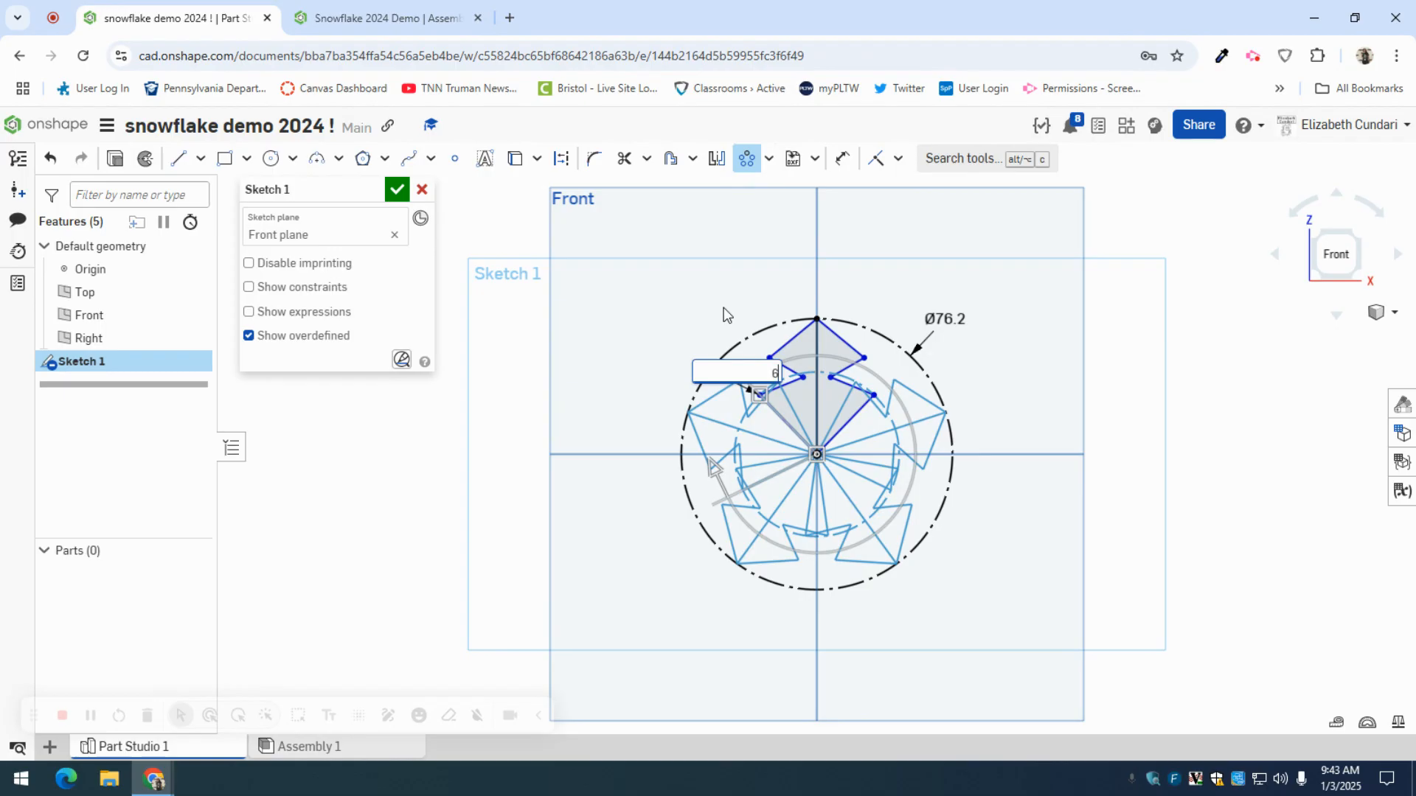
type("6")
key("Return")
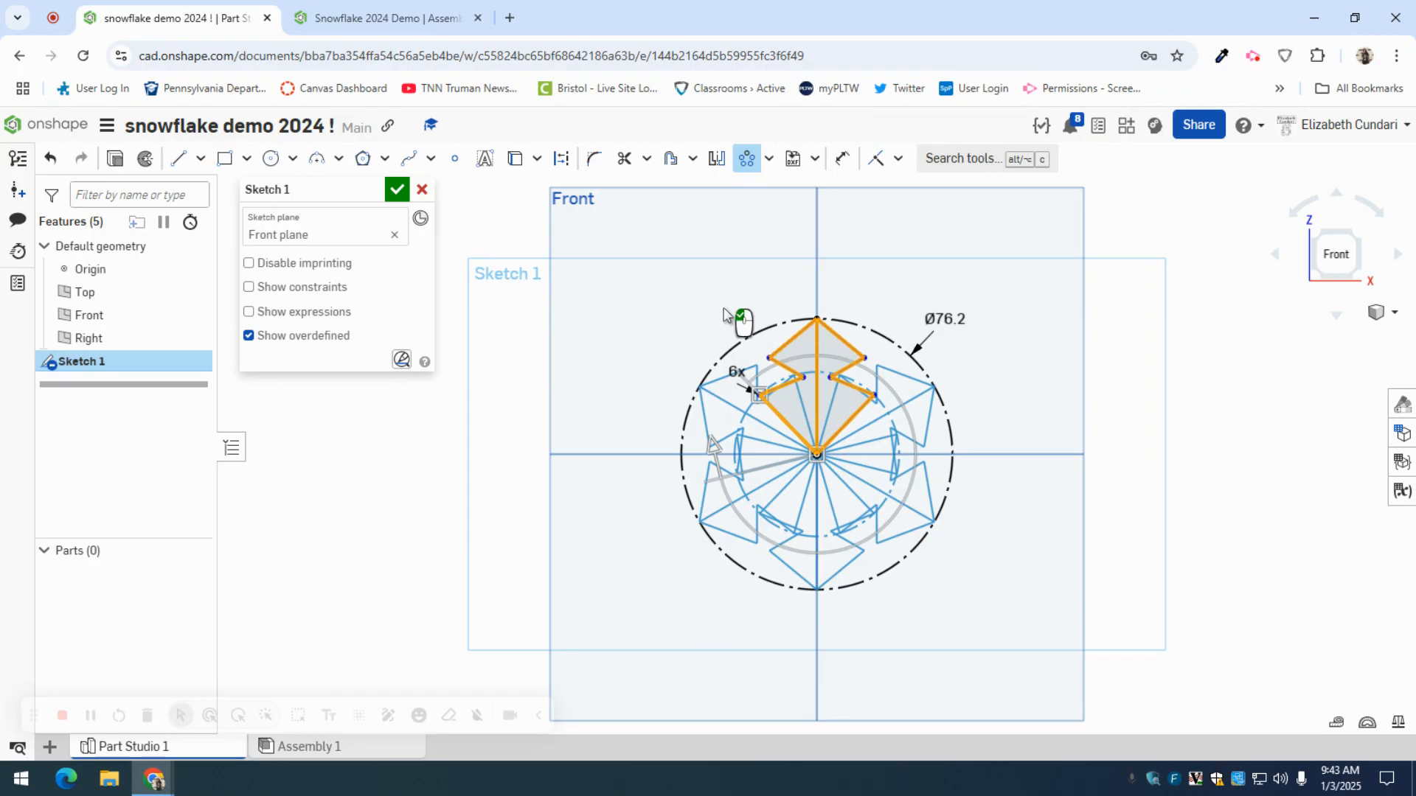
left_click(396, 189)
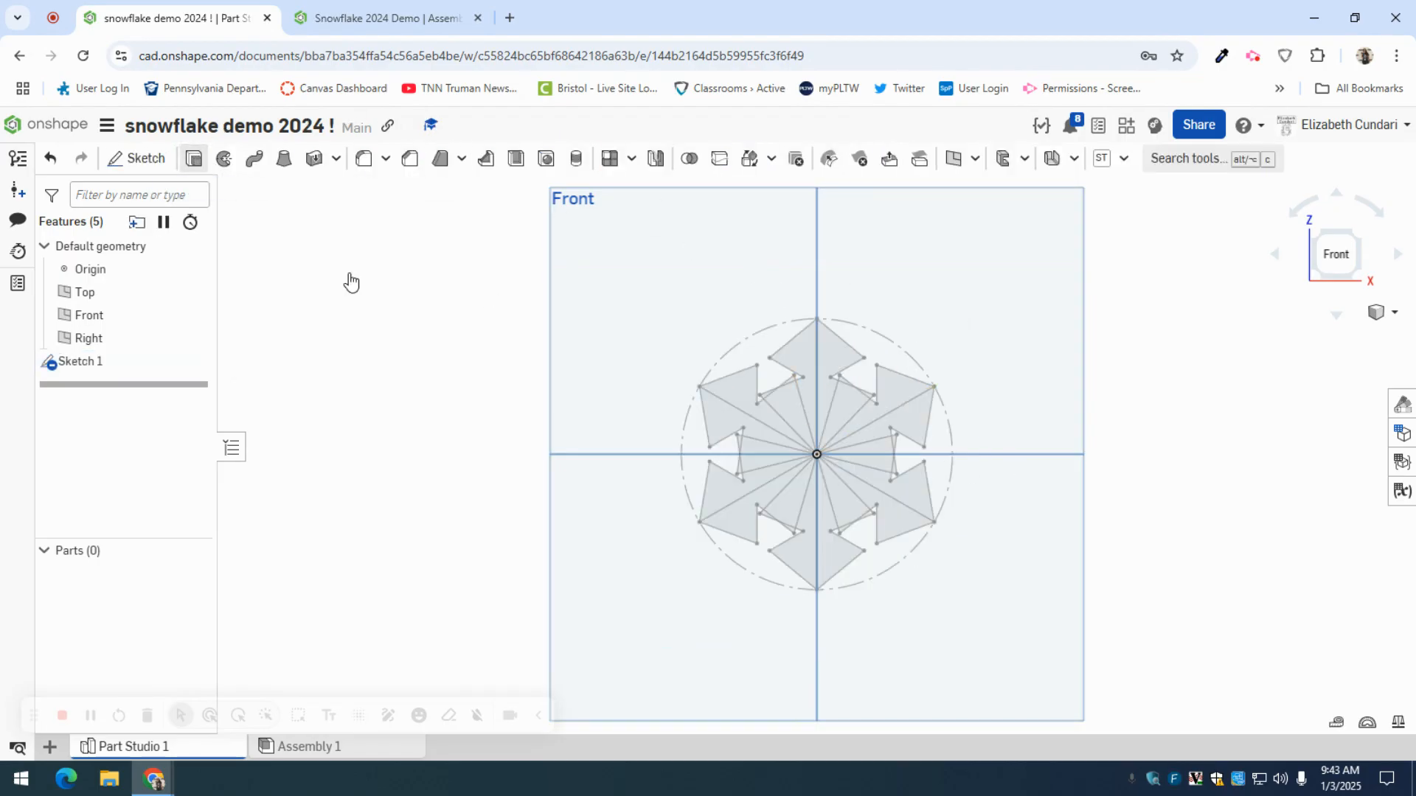
Step: Extrude all the snowflake sketch regions as a new solid 0.18 in deep, and review the extrusion's settings
key("shift+e")
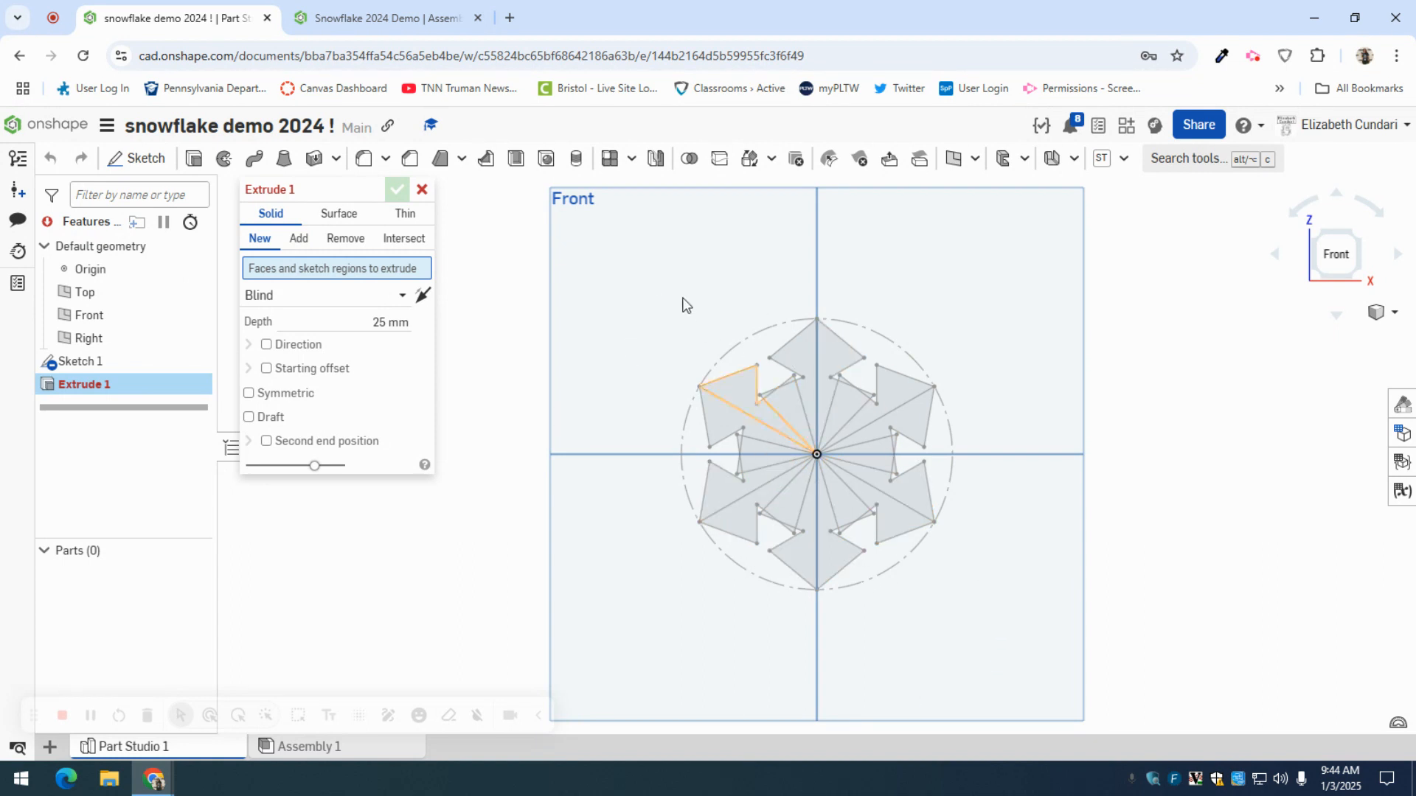
mouse_move(653, 300)
left_mouse_down()
mouse_move(946, 691)
mouse_move(1014, 620)
mouse_move(986, 610)
left_mouse_up()
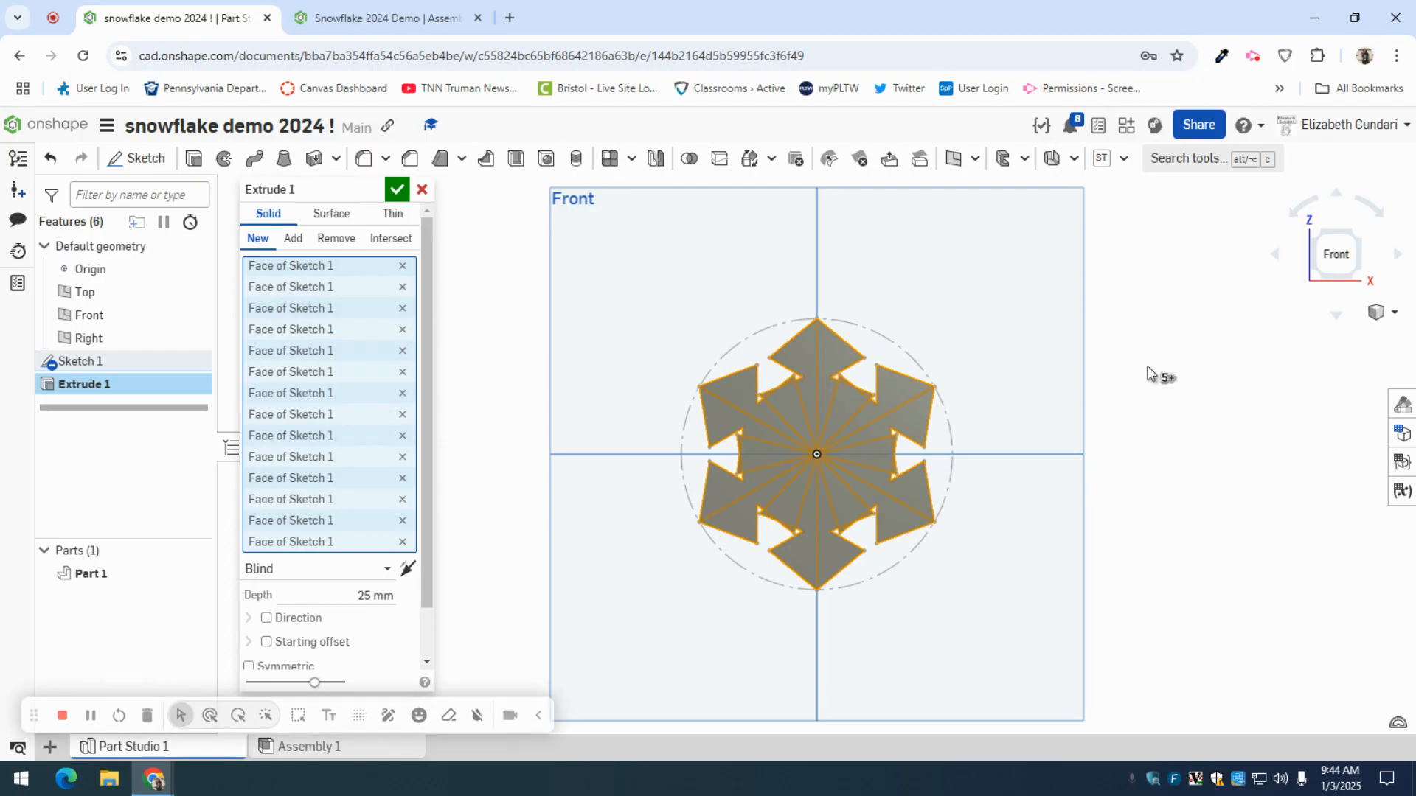
left_click(388, 590)
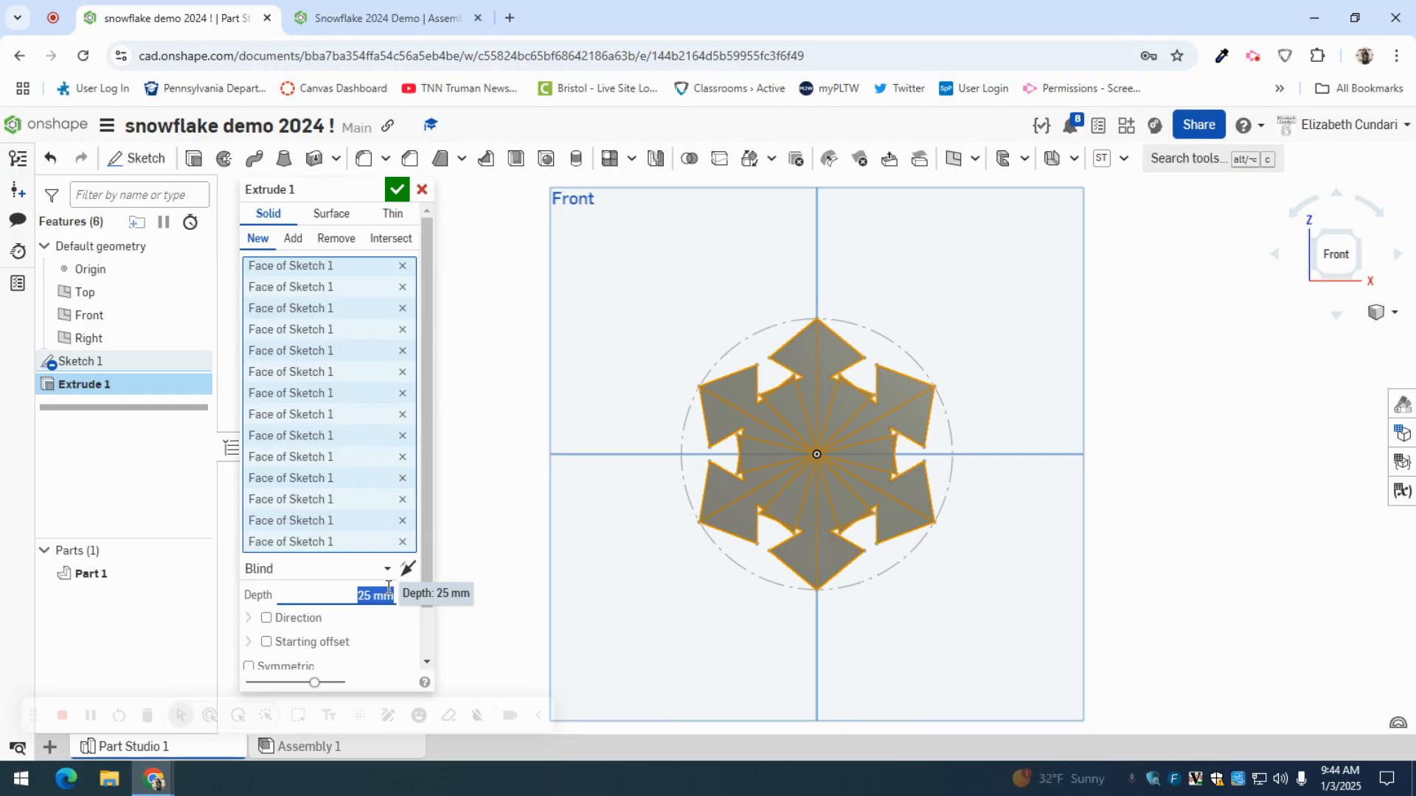
key("BackSpace")
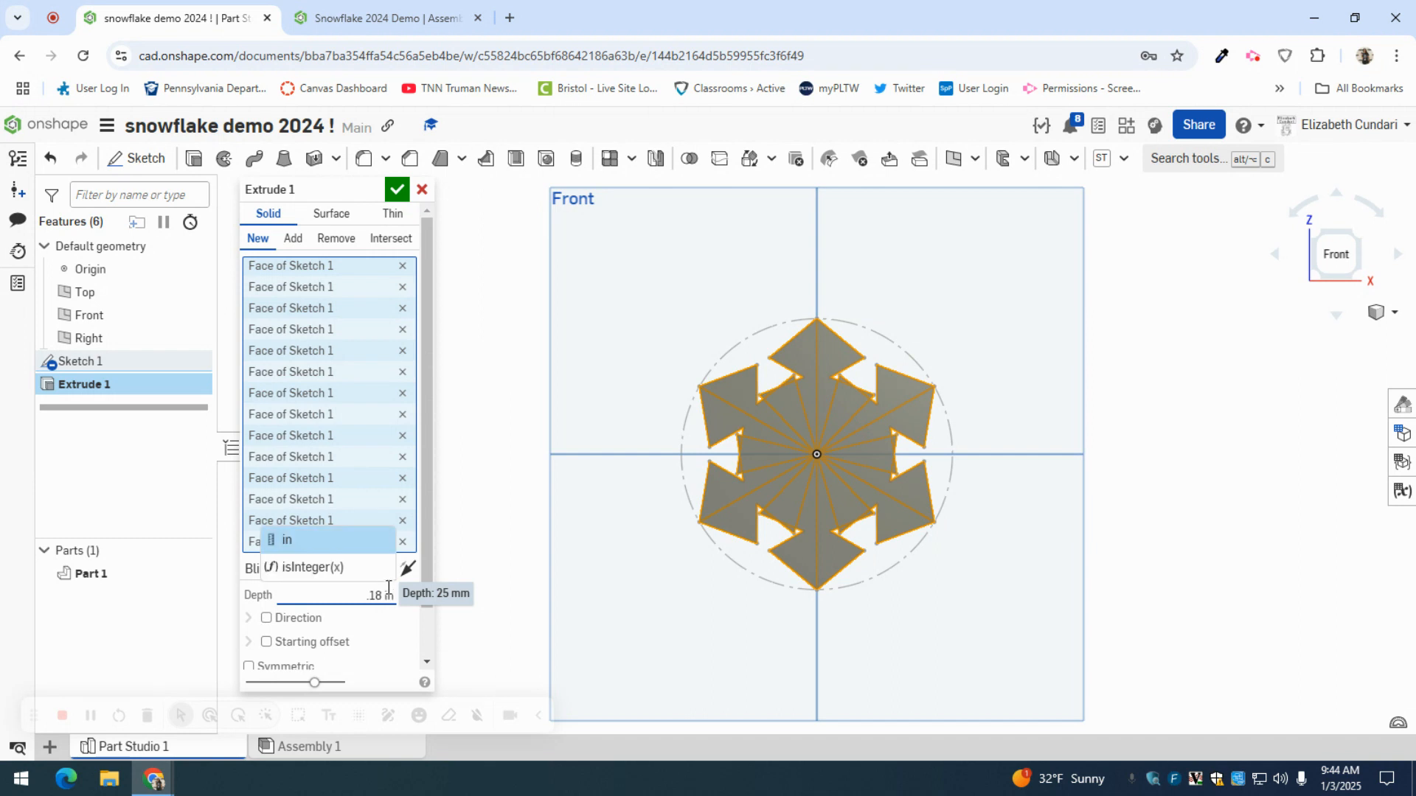
key("Return")
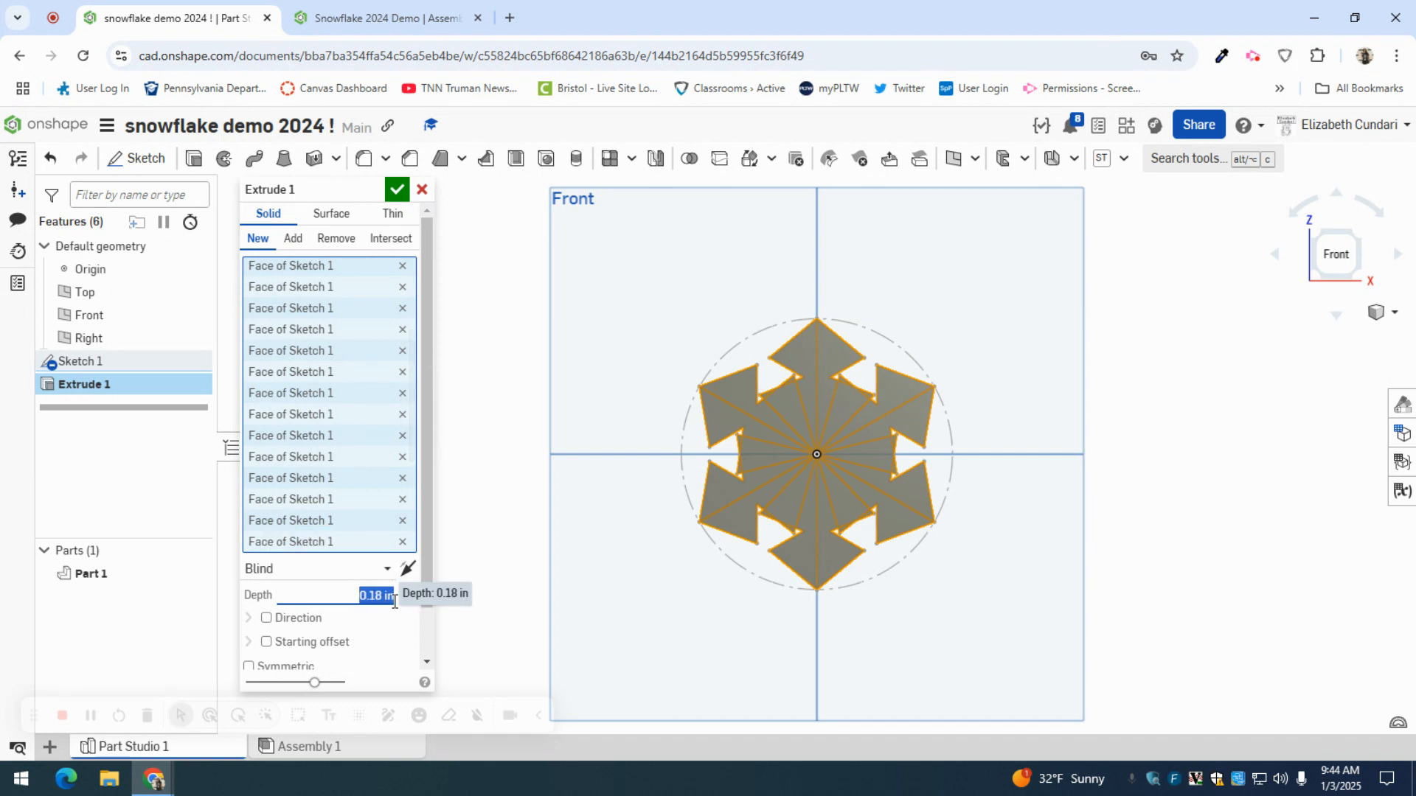
left_click(393, 599)
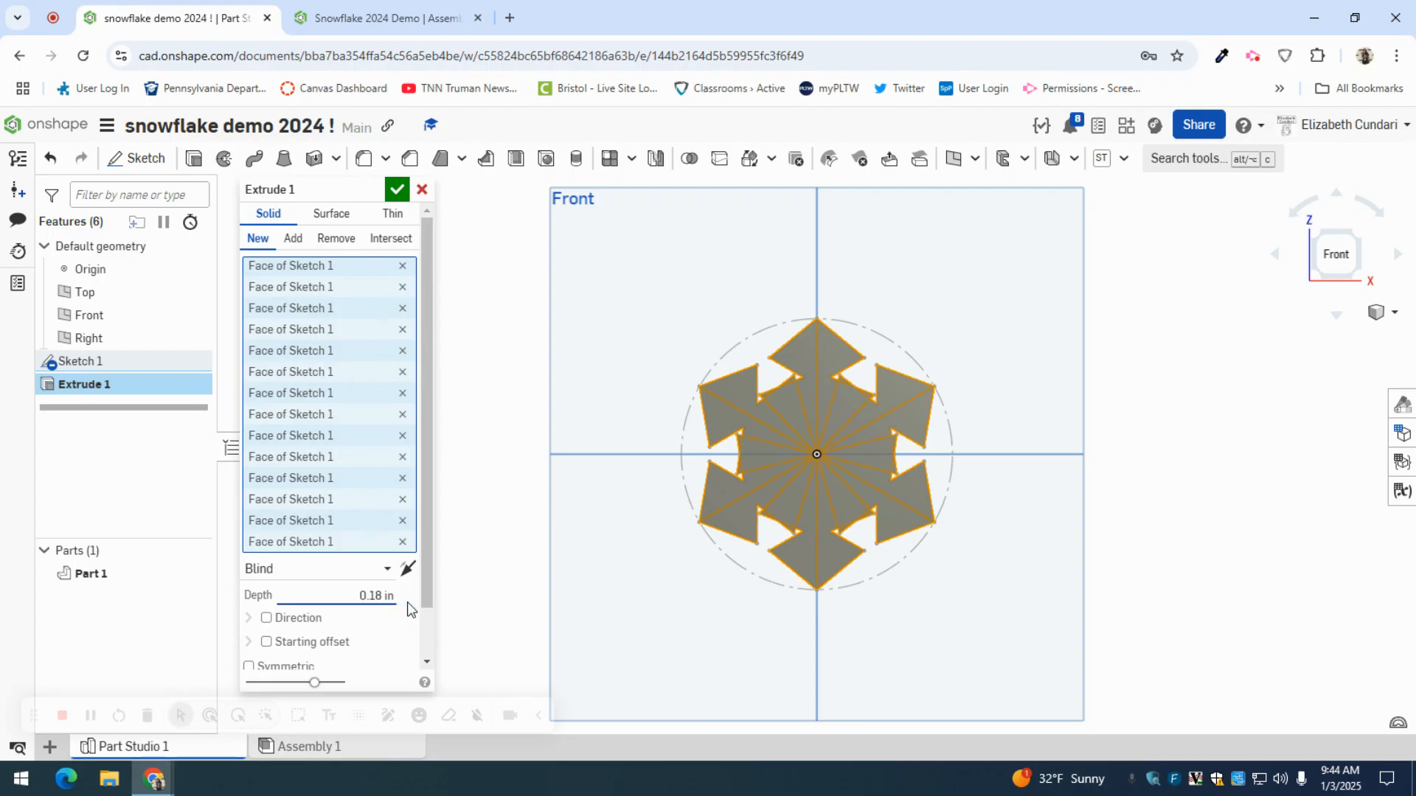
key("Return")
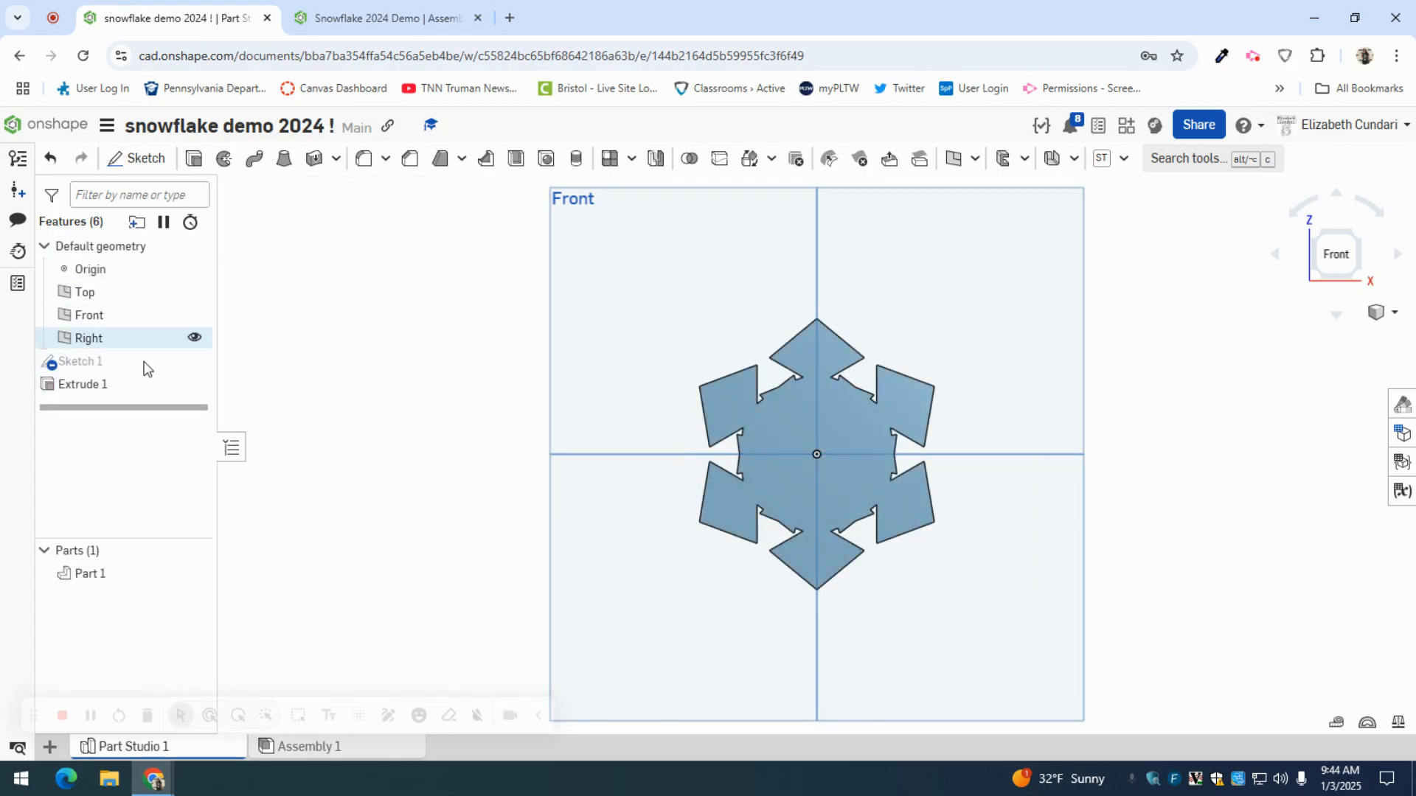
double_click(111, 383)
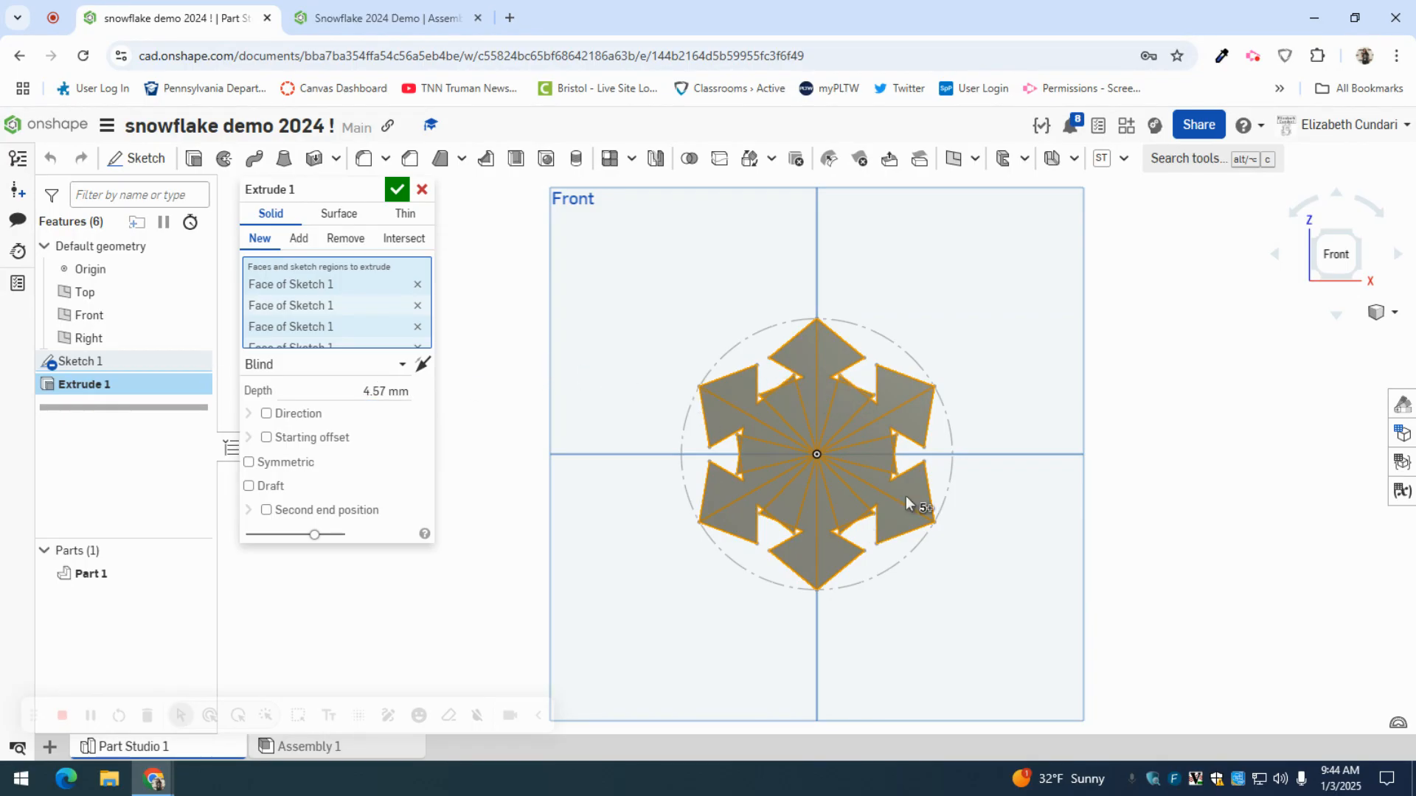
left_click(397, 190)
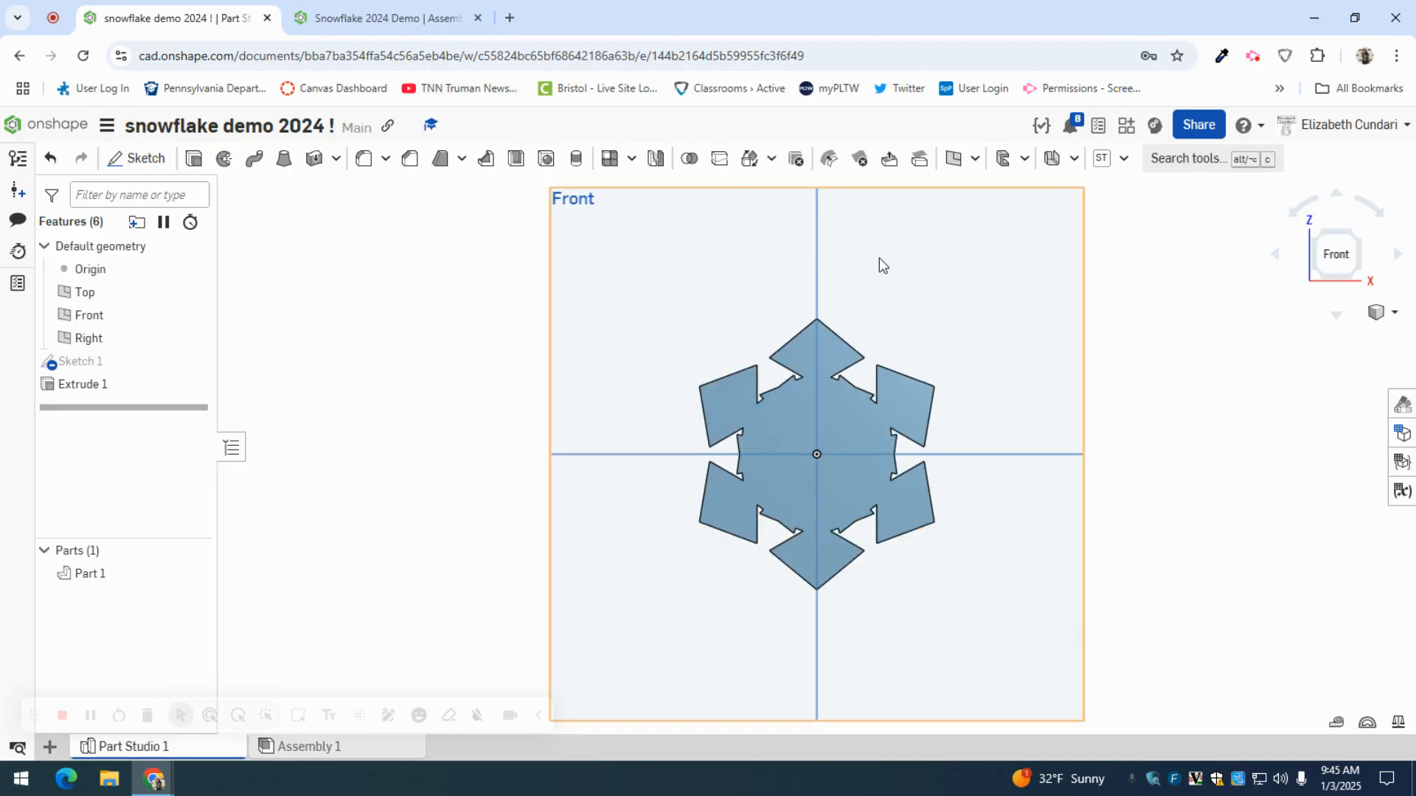
Step: Start a sketch on the snowflake's front face and draw a circle about 7.5 mm in diameter inside the upper branch, straight above the origin
left_click(137, 158)
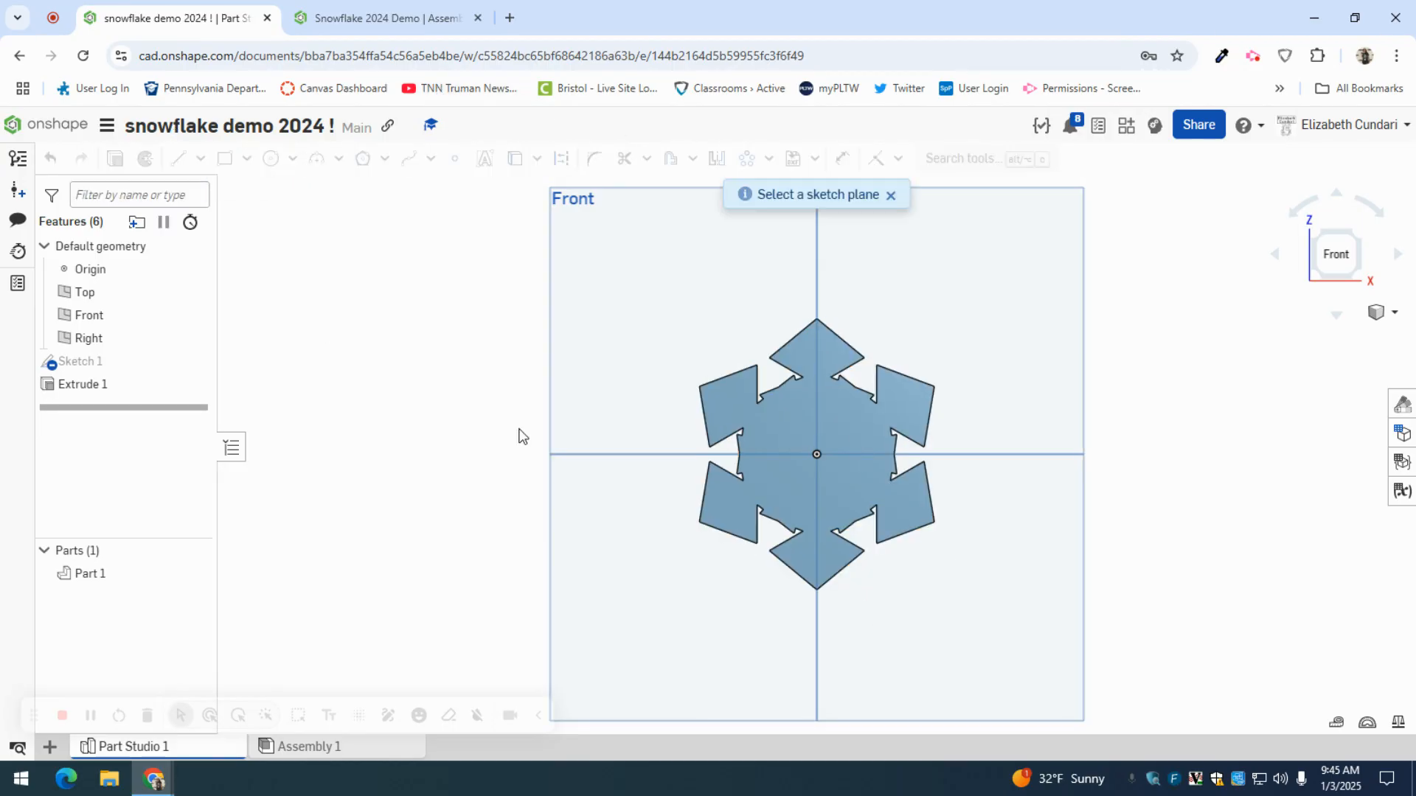
left_click(756, 469)
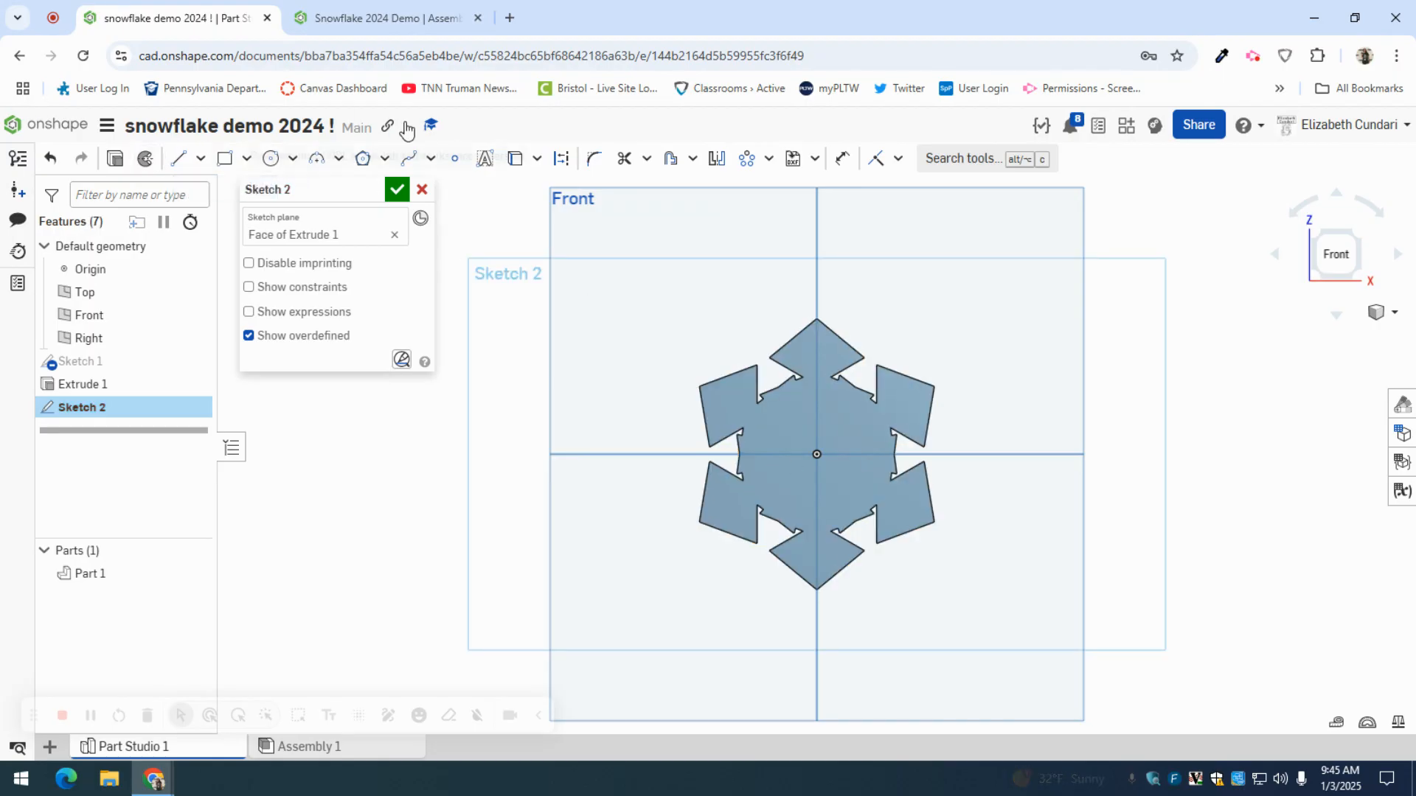
left_click(271, 158)
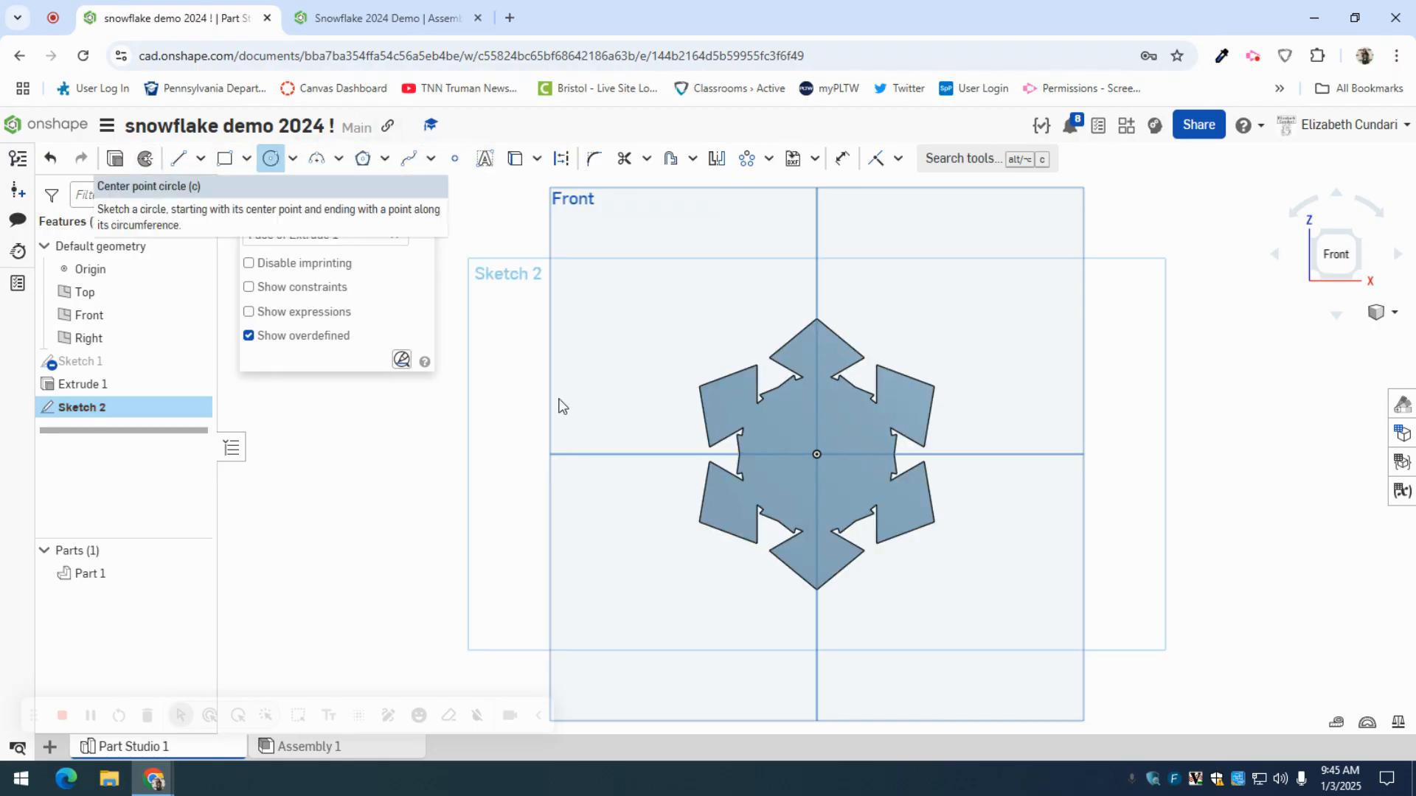
left_click(816, 351)
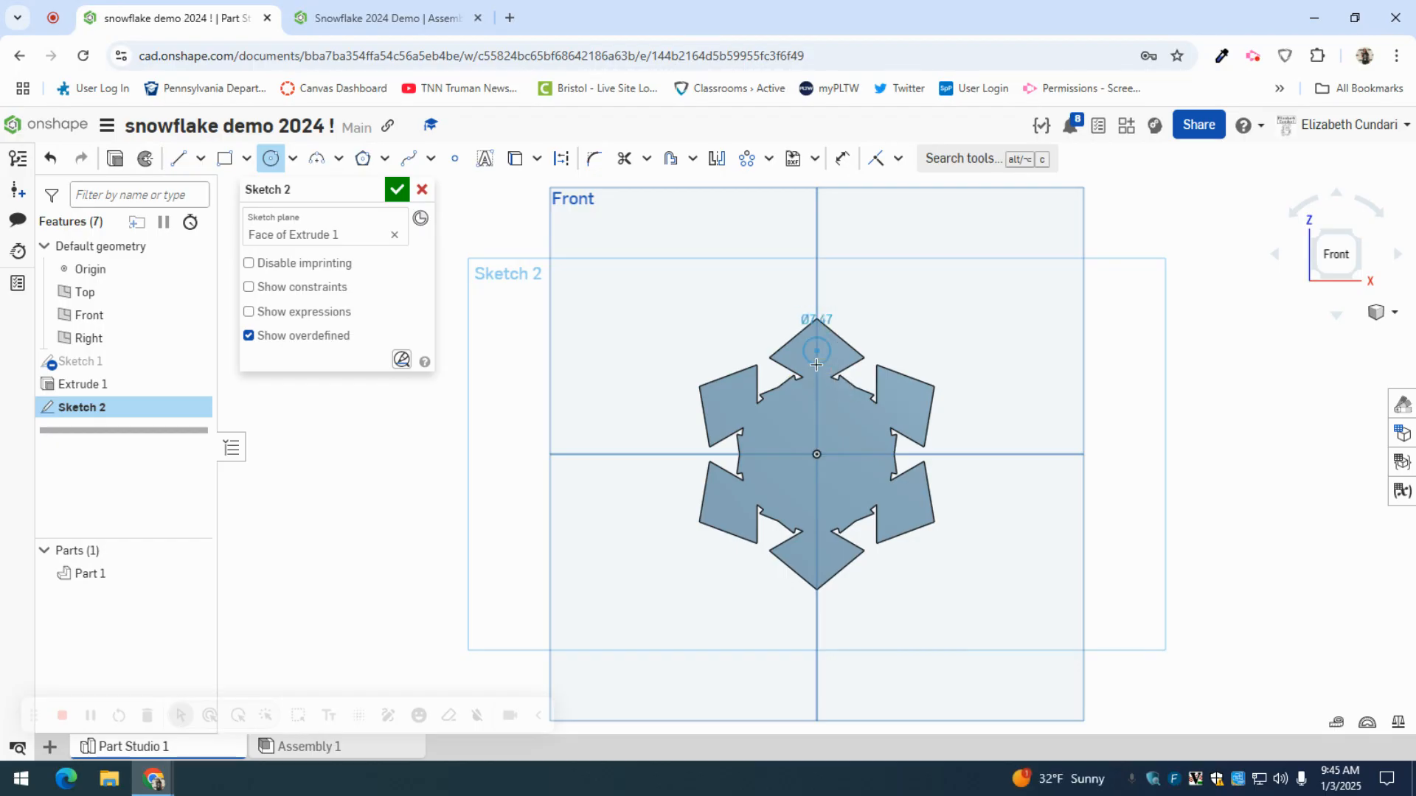
left_click(816, 364)
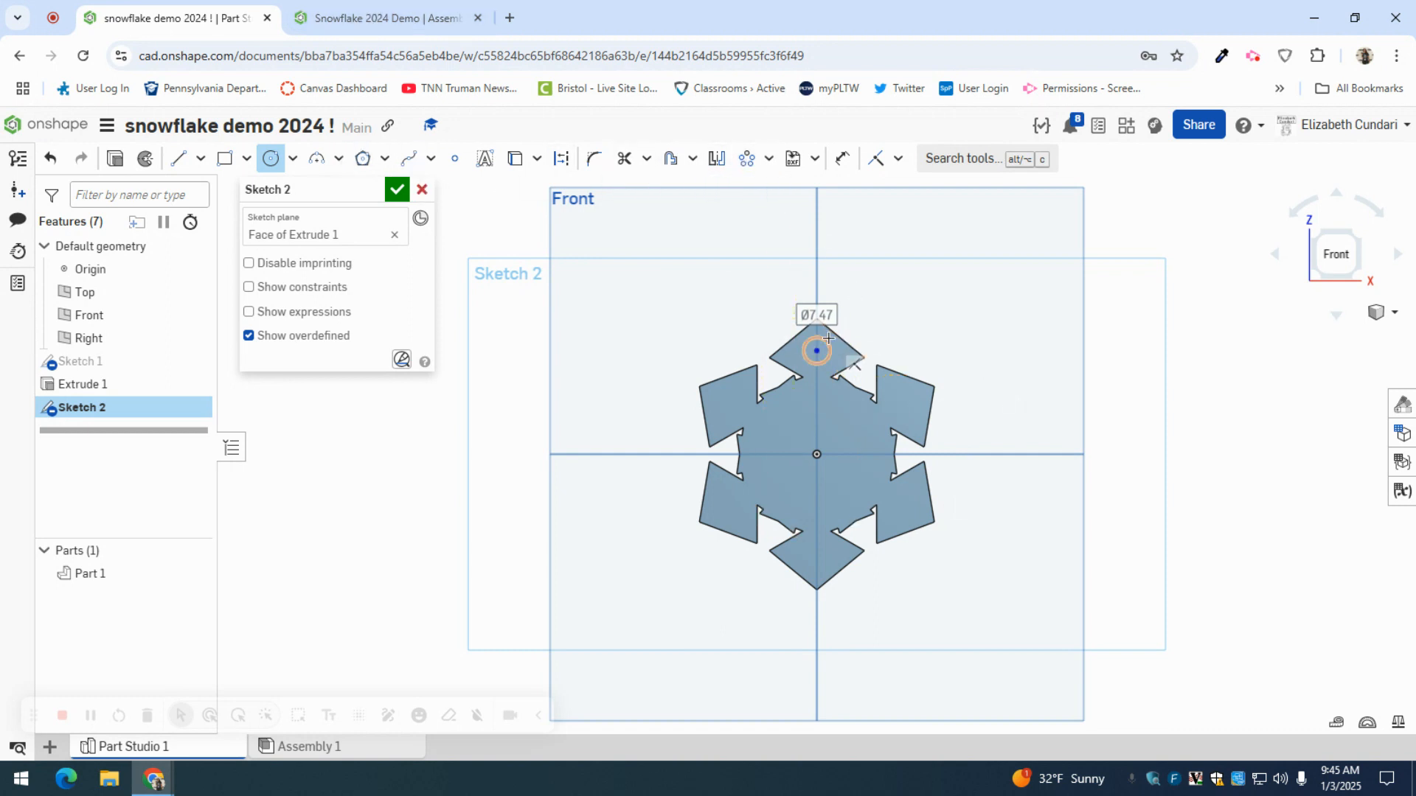
Step: Pattern the small circle around the origin with 6 instances, one in each branch tip
left_click(746, 158)
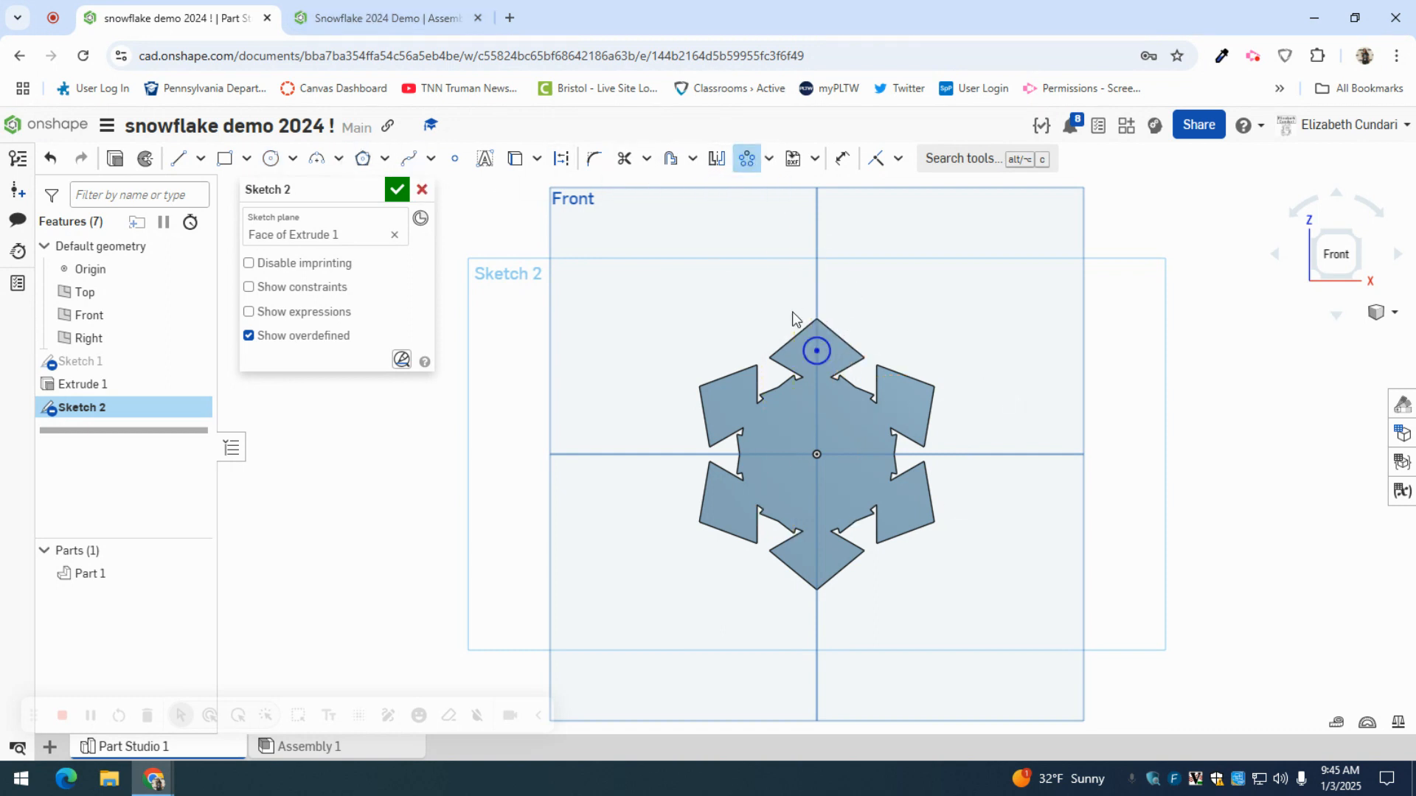
left_click(817, 352)
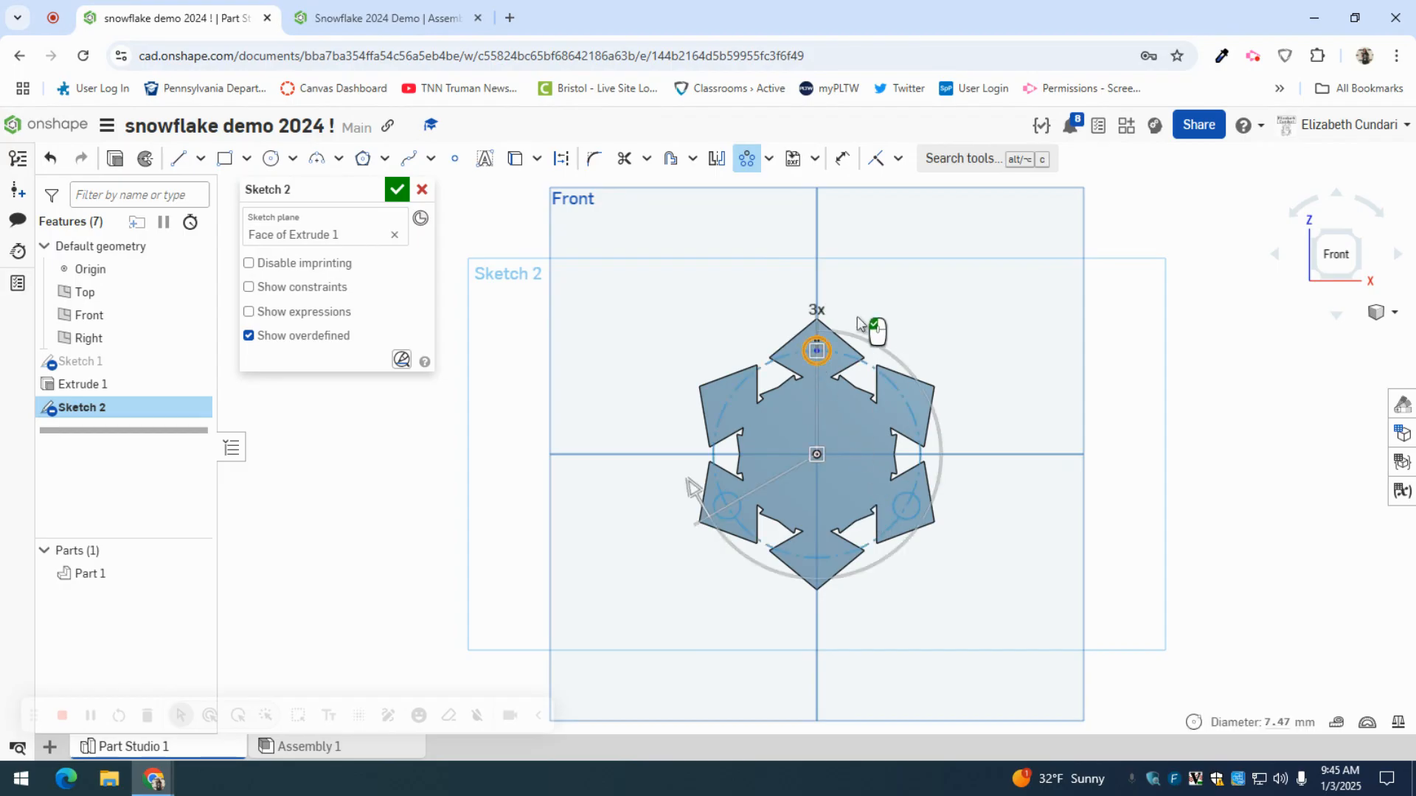
left_click(821, 310)
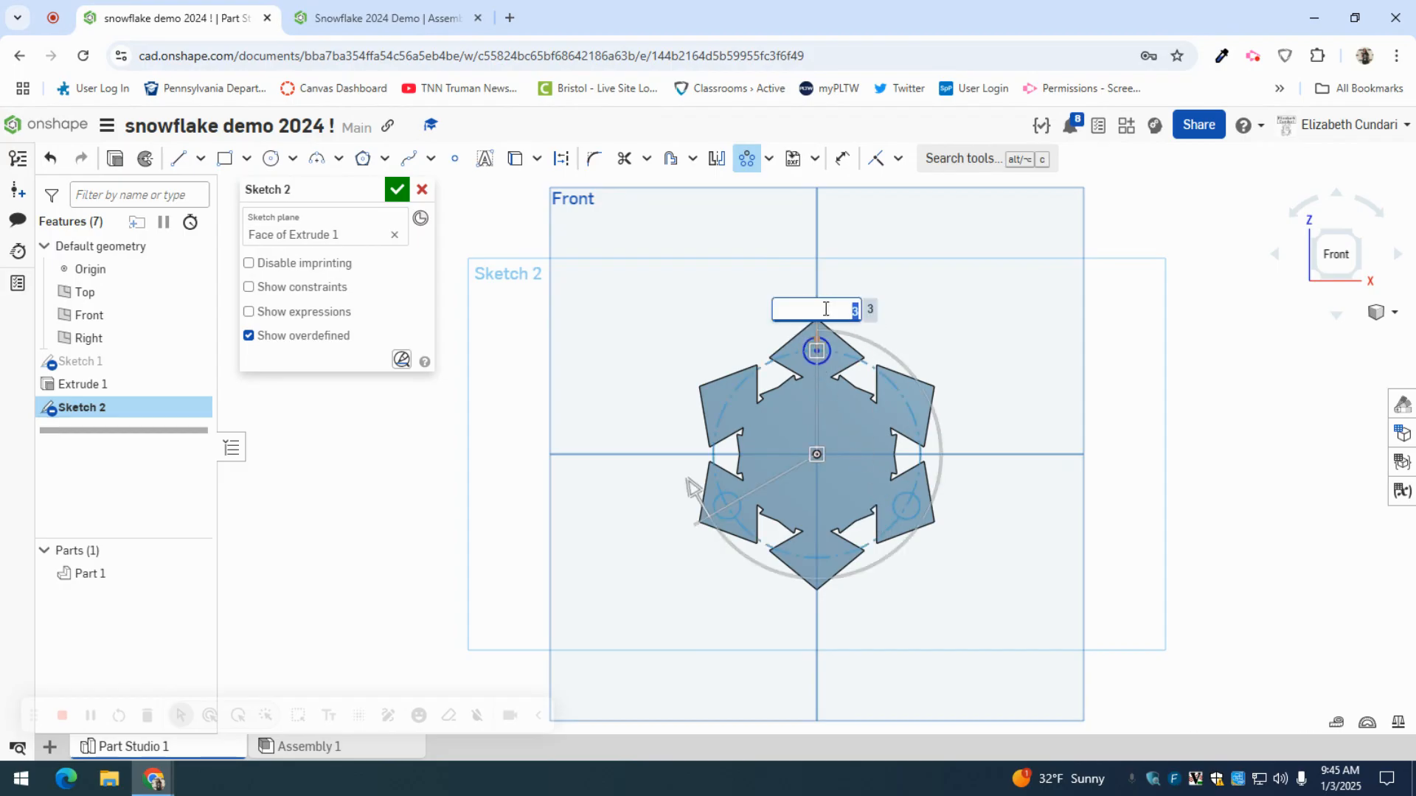
key("Return")
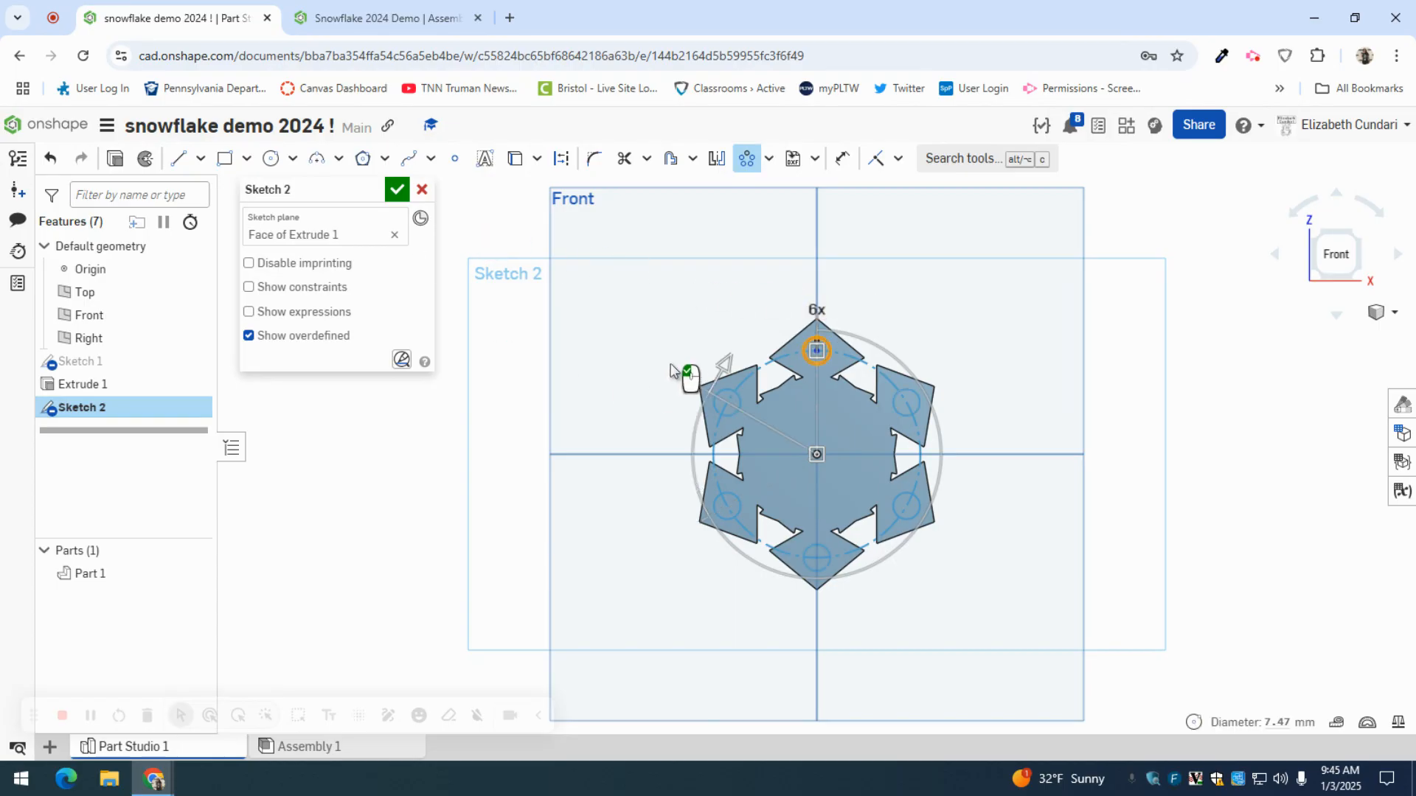
left_click(671, 341)
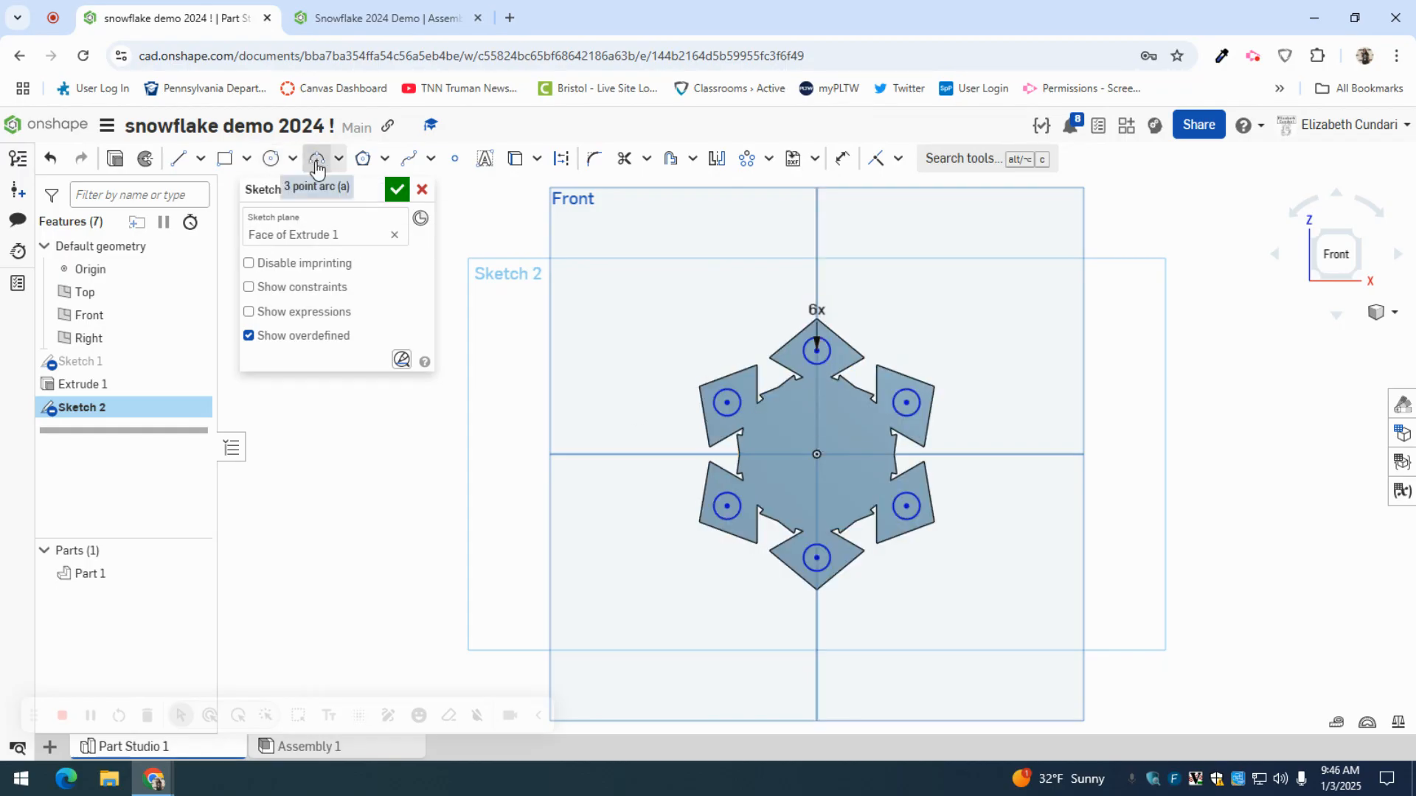
Step: Draw a narrow closed triangle upward from the origin with two sides about 14 mm long and a horizontal top edge
left_click(178, 158)
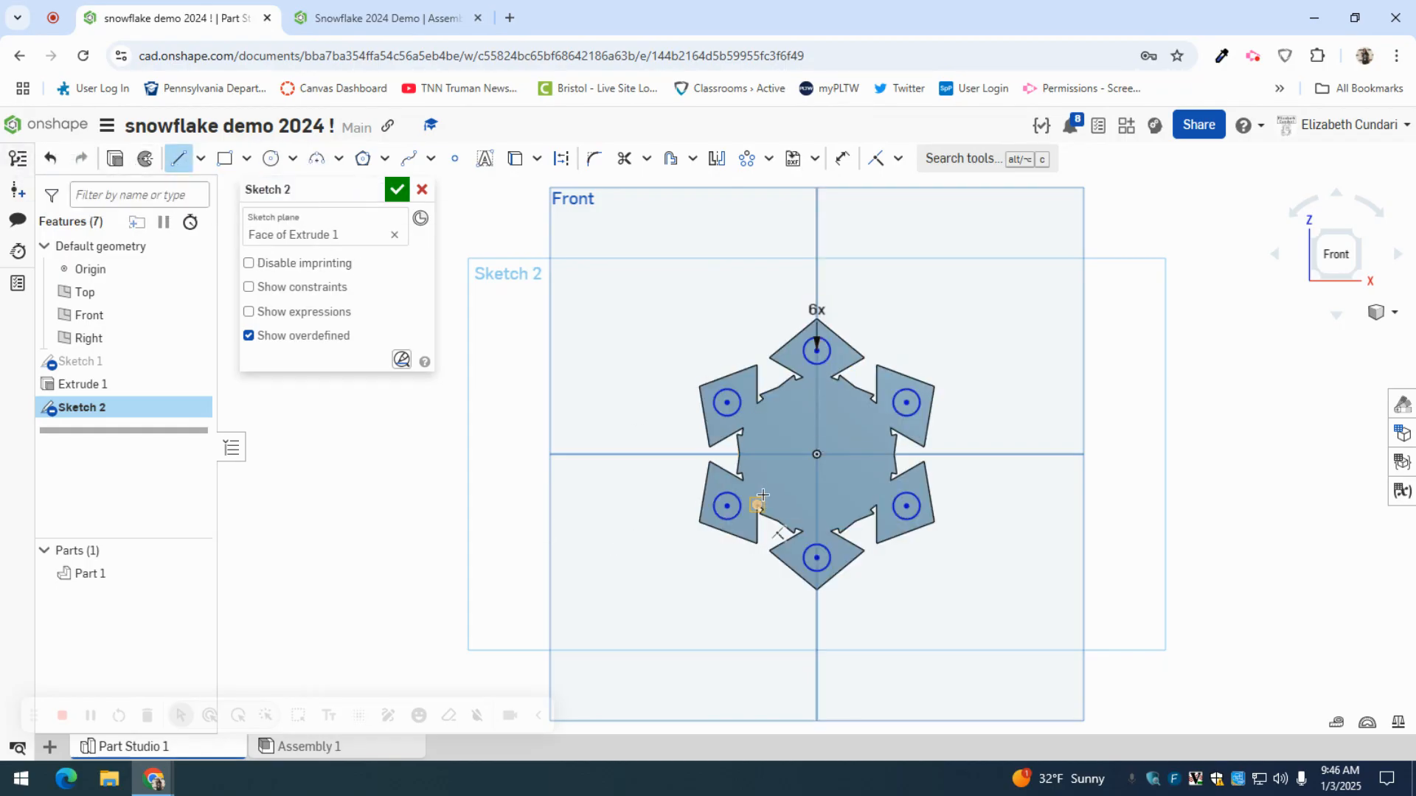
left_click(816, 455)
left_click(833, 409)
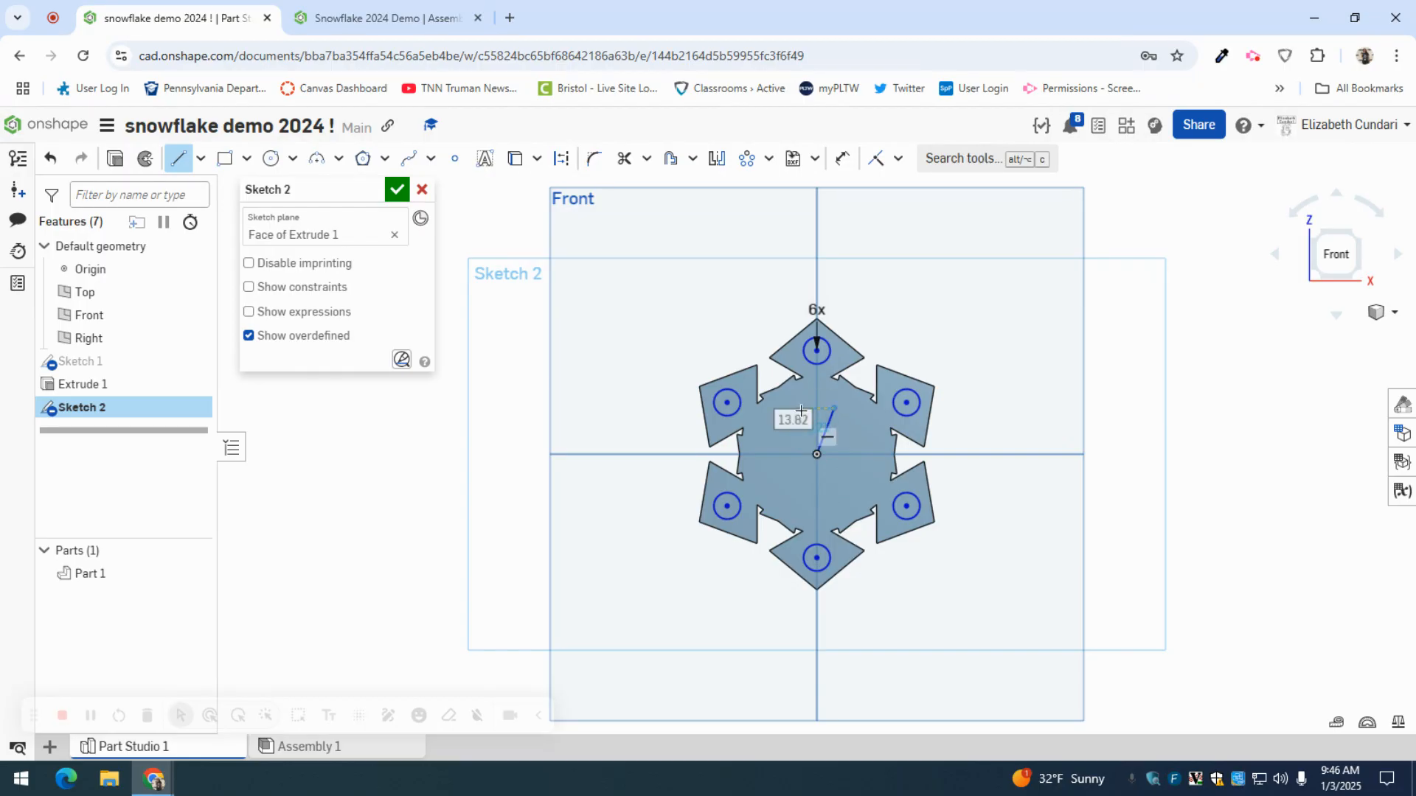
left_click(801, 410)
left_click(816, 455)
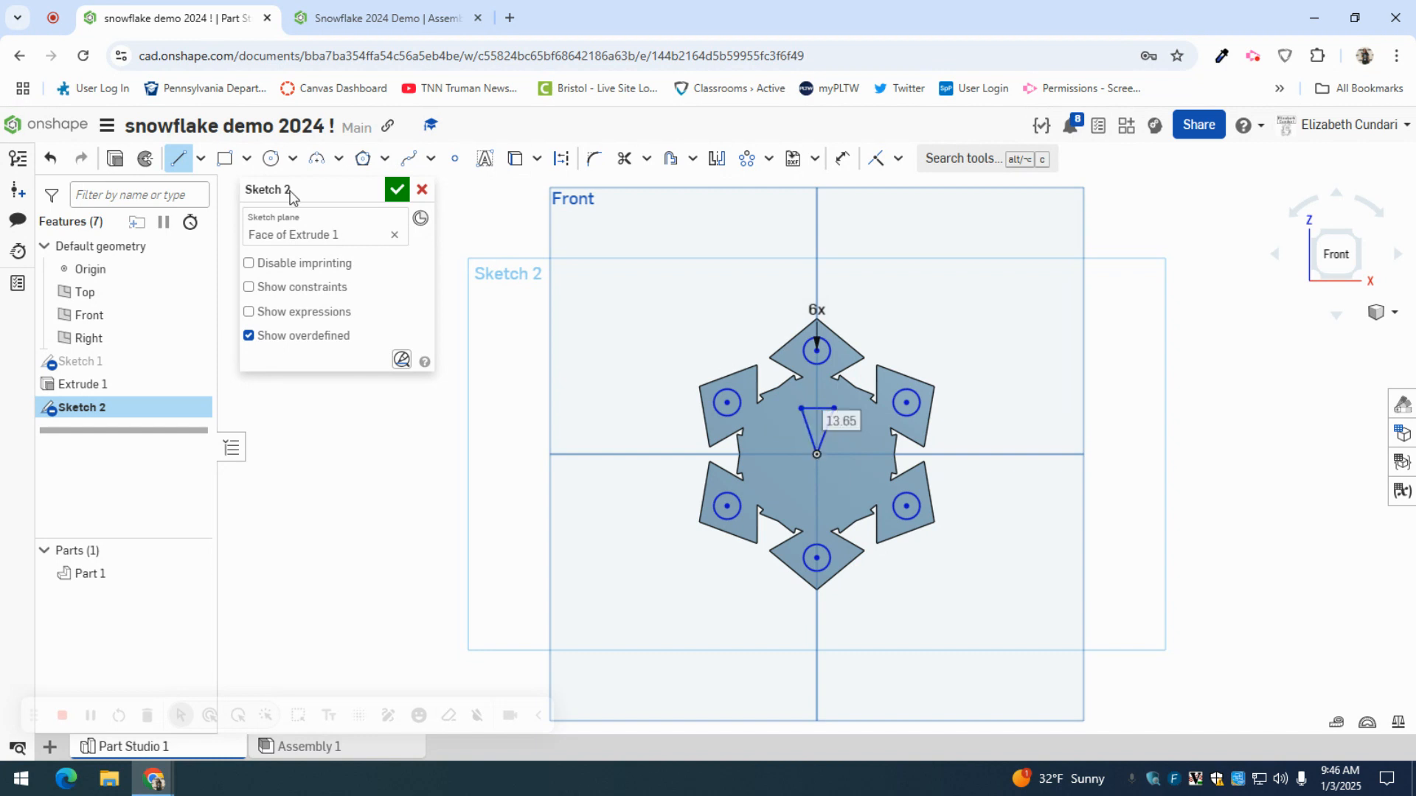
Step: Draw a three-point arc with a radius of about 4.9 mm bulging upward between the triangle's two upper corners
left_click(316, 158)
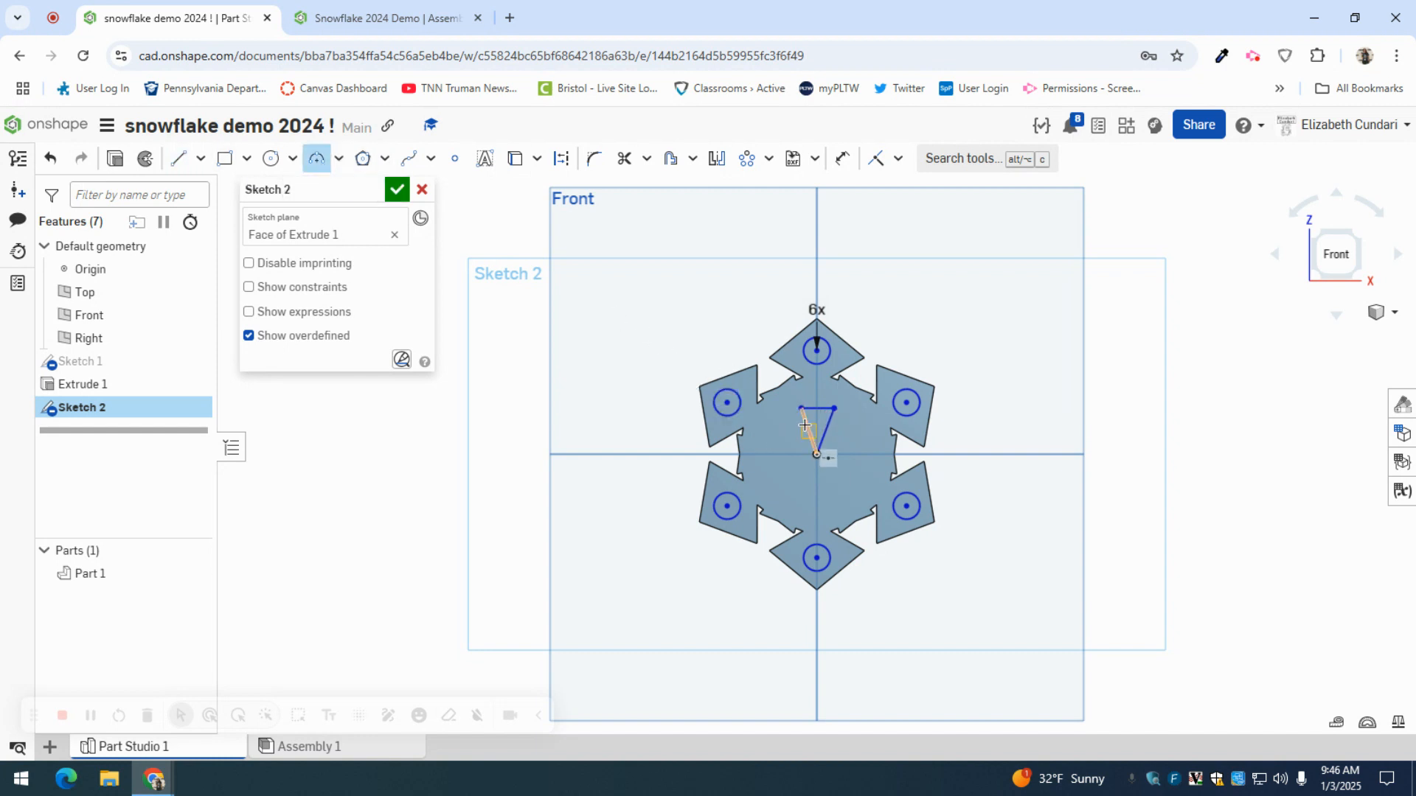
left_click(838, 407)
left_click(801, 408)
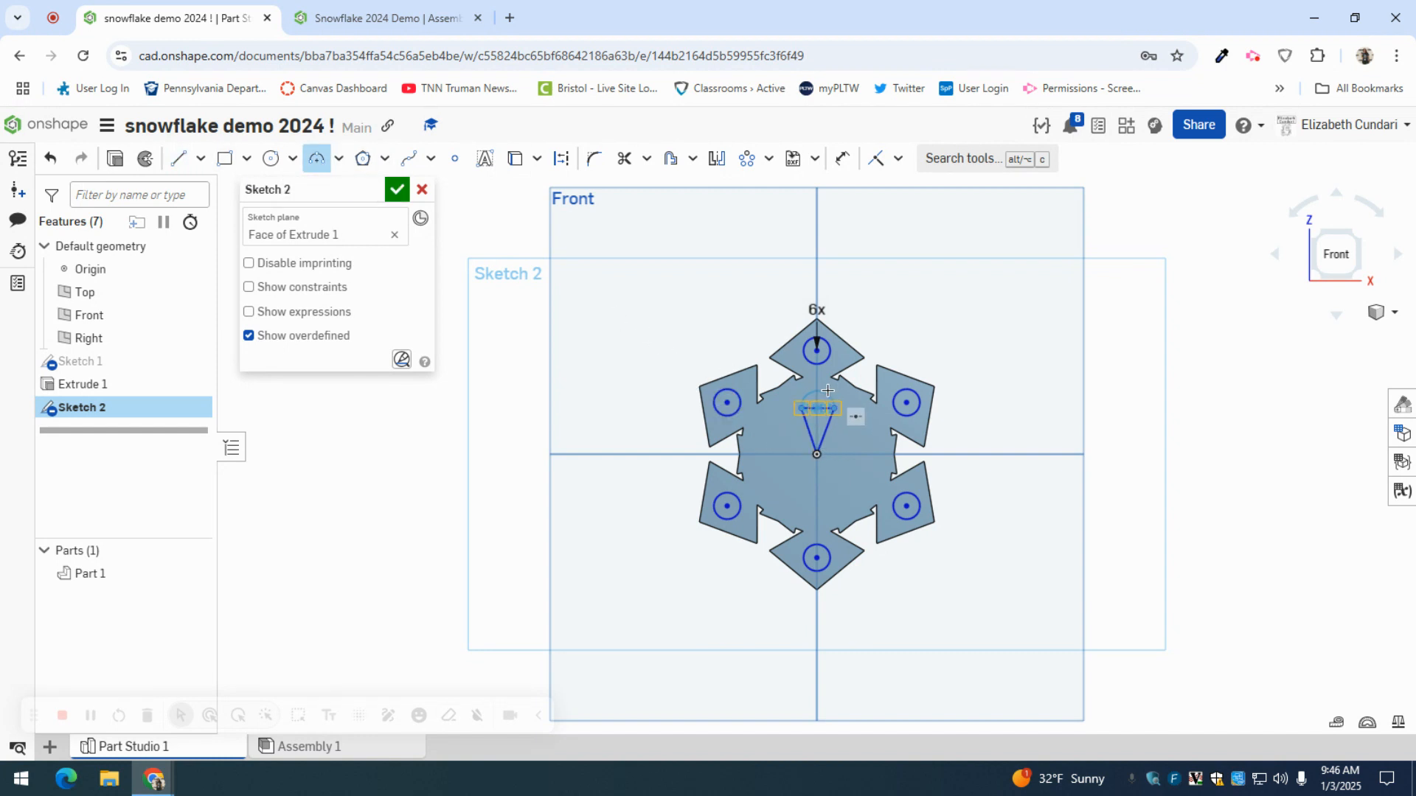
left_click(828, 391)
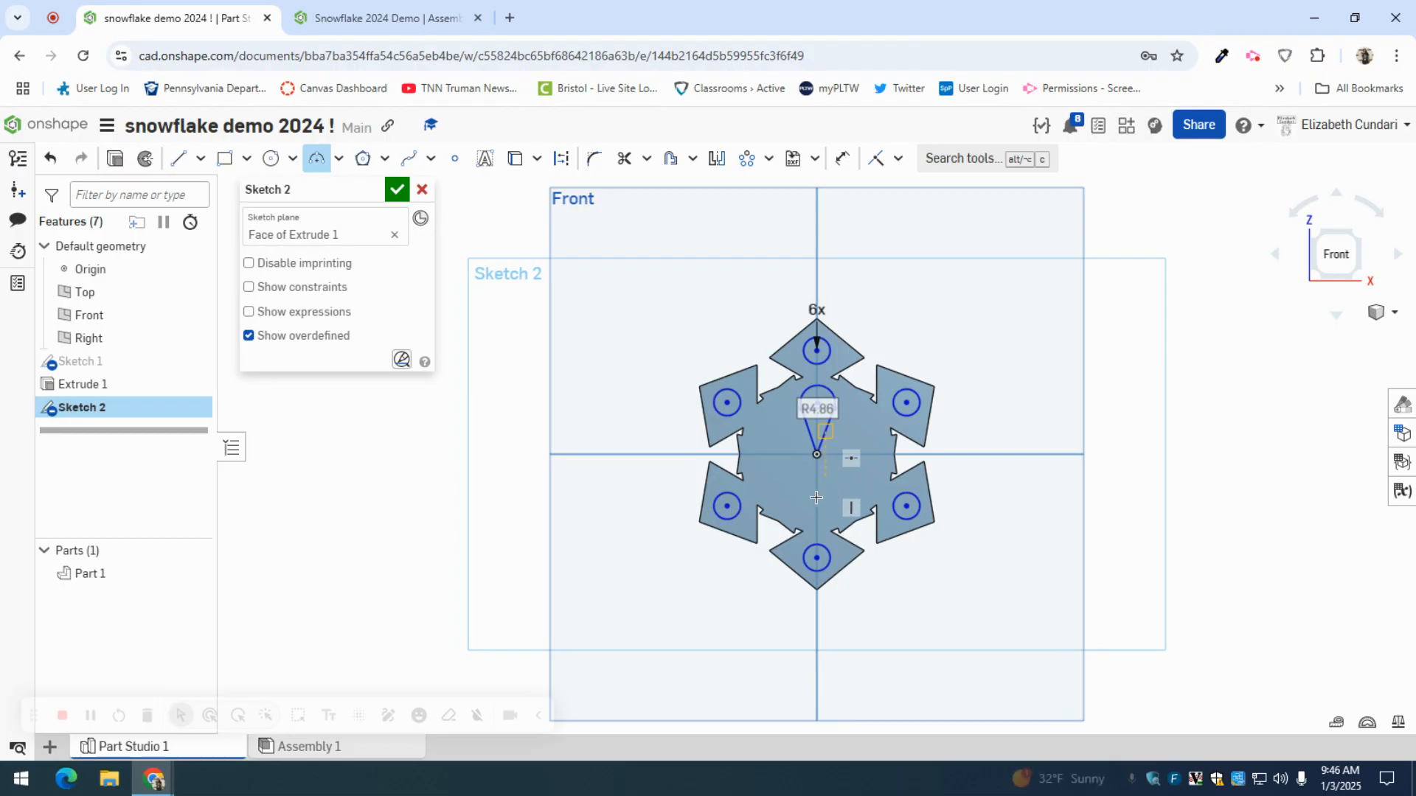
Step: Draw a circle about 10.5 mm in diameter centred on the origin
left_click(272, 159)
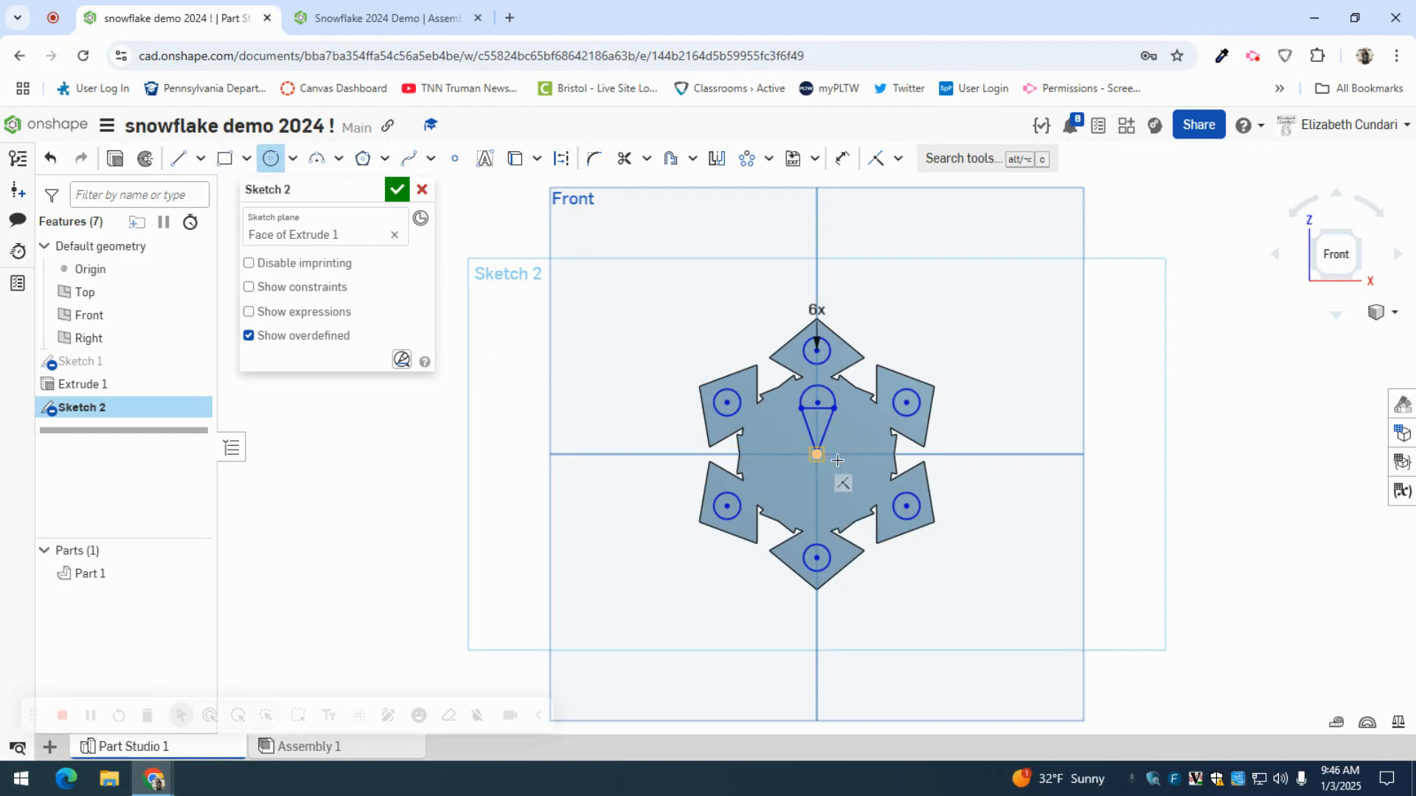
left_click(817, 454)
left_click(832, 446)
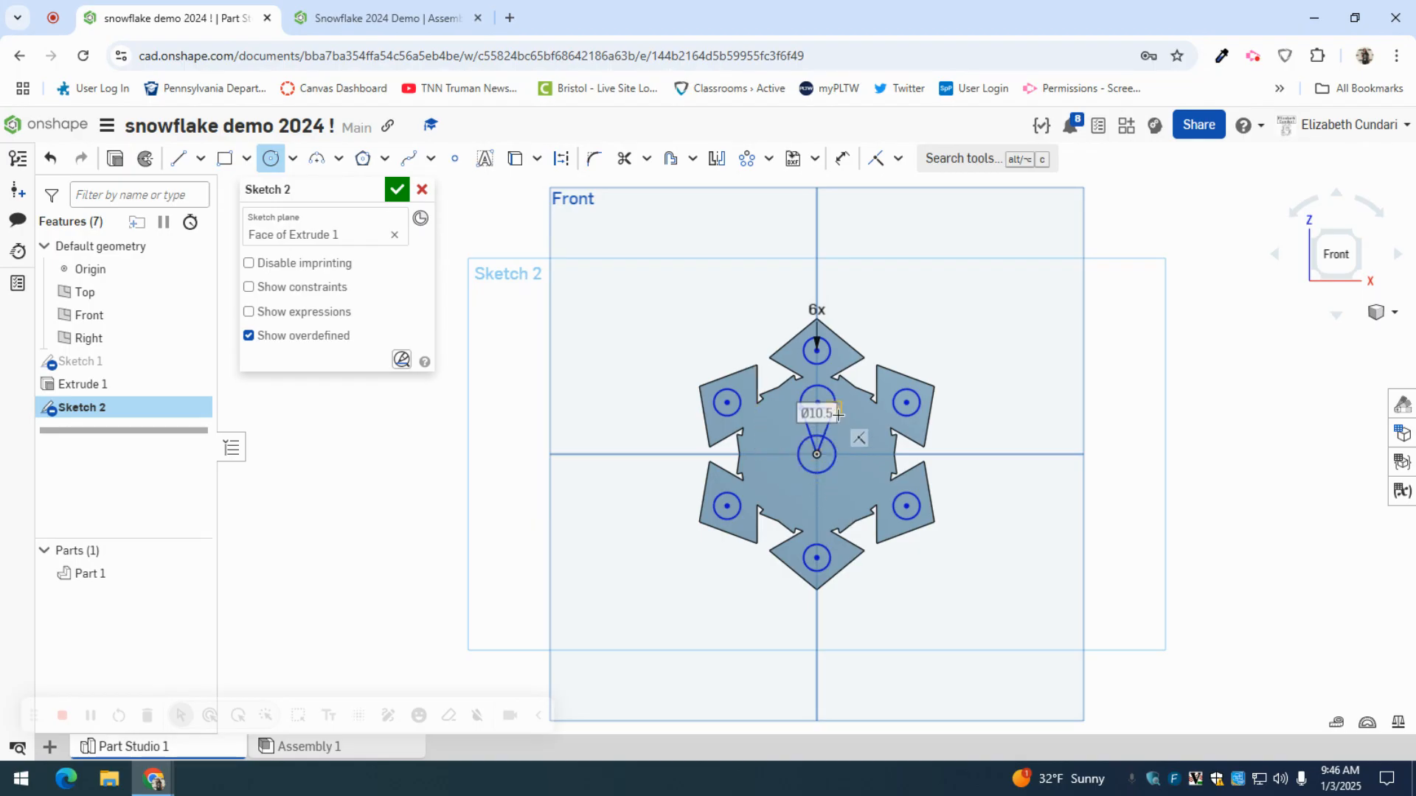
Step: Circular-pattern the teardrop's two slanted sides and its top arc around the origin with 6 instances
left_click(817, 351)
left_click(824, 362)
left_click(748, 161)
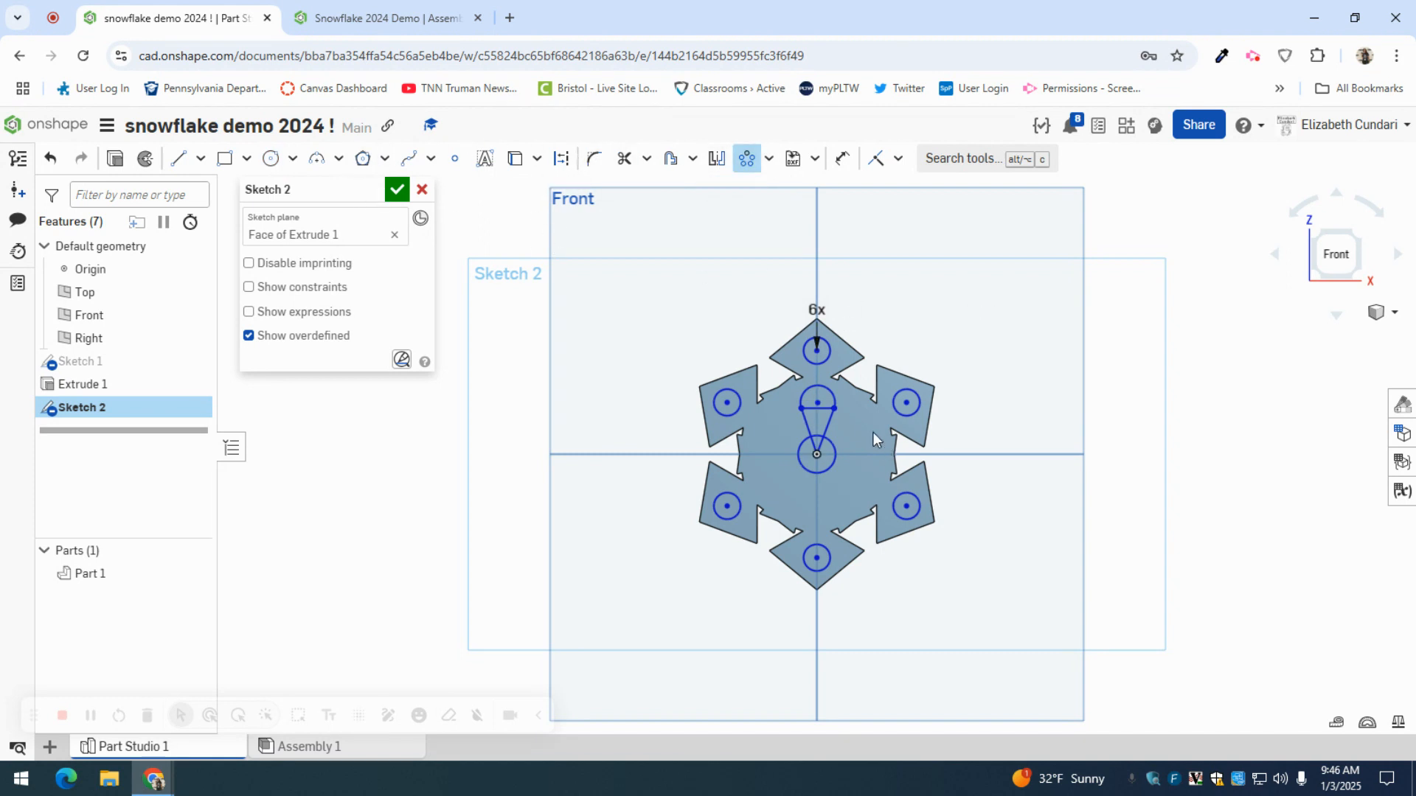
left_click(806, 421)
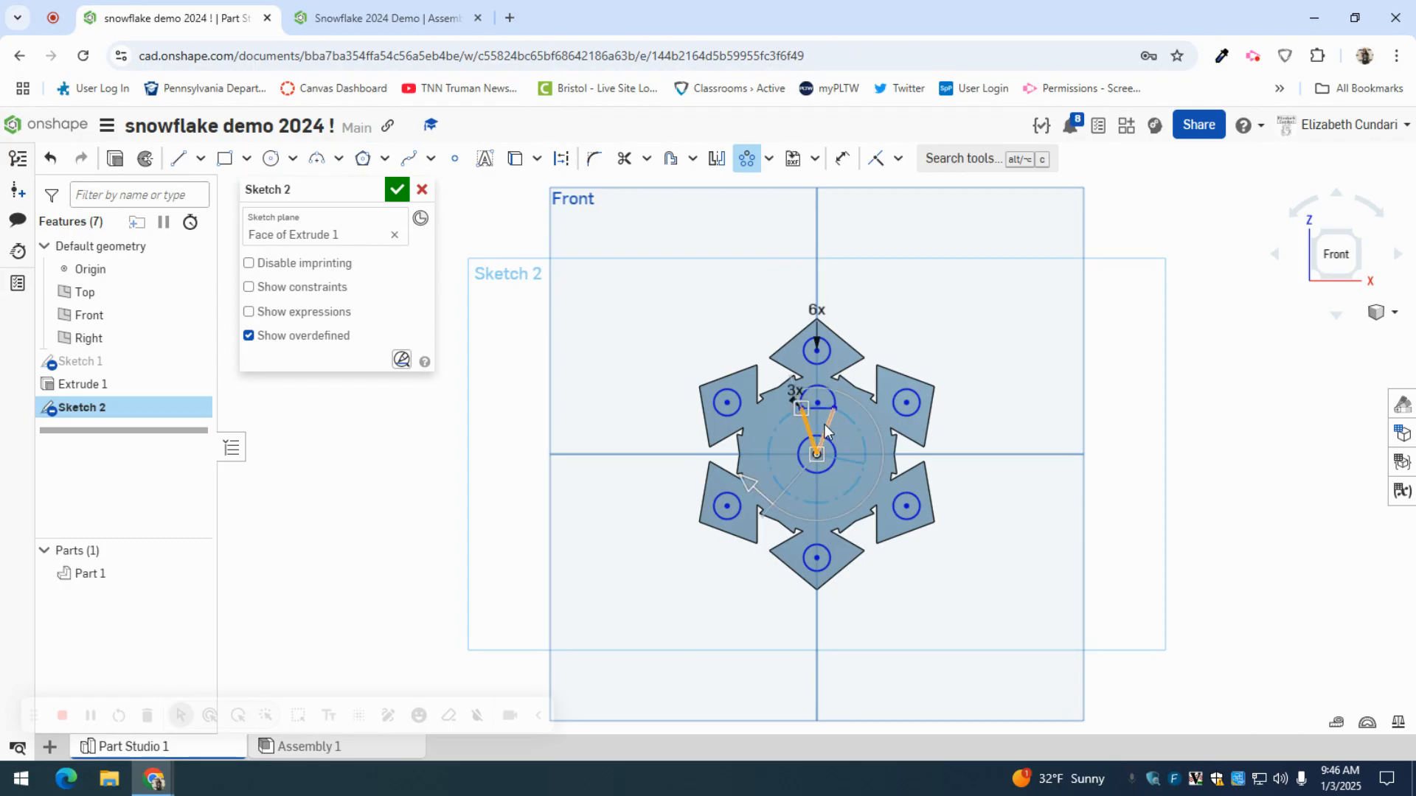
left_click(827, 428)
left_click(811, 388)
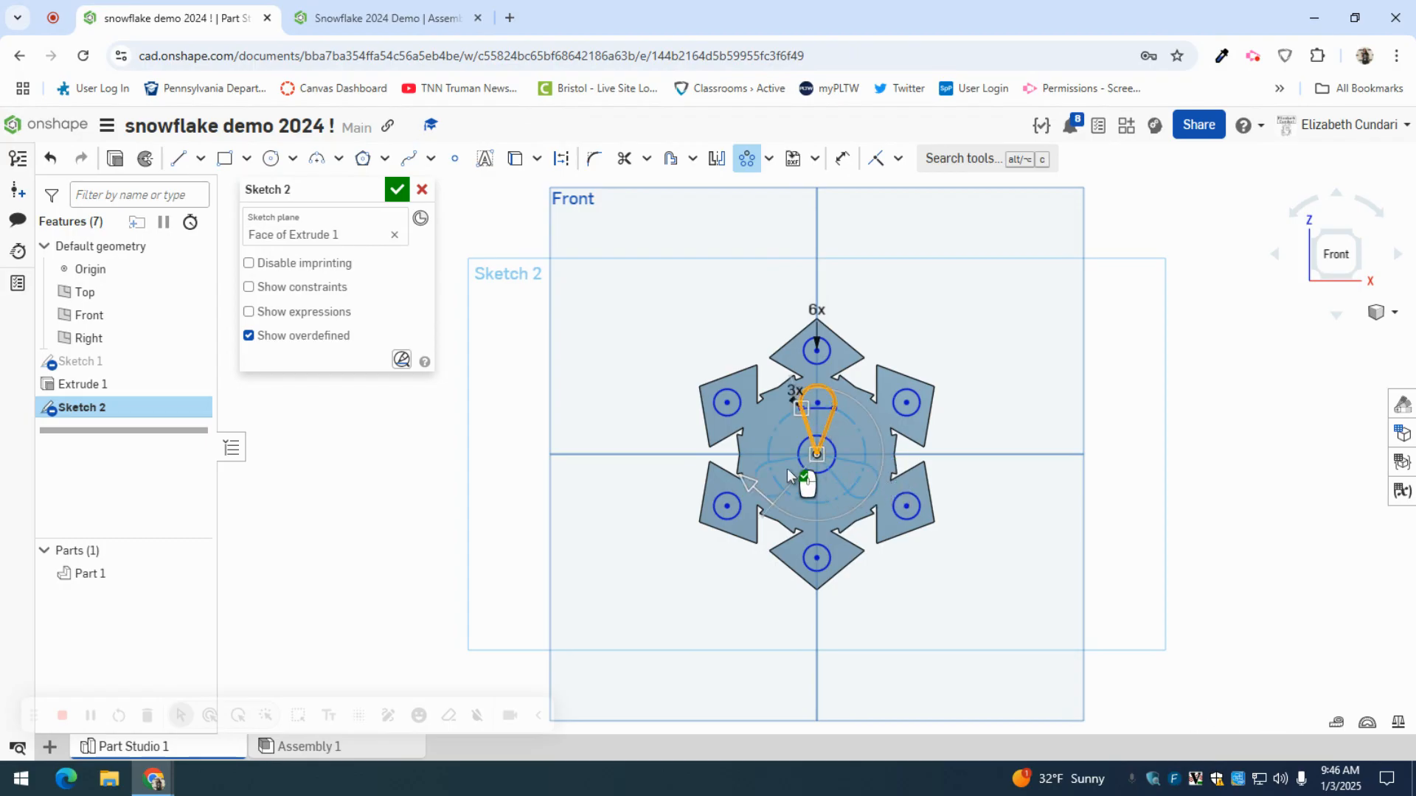
left_click(795, 391)
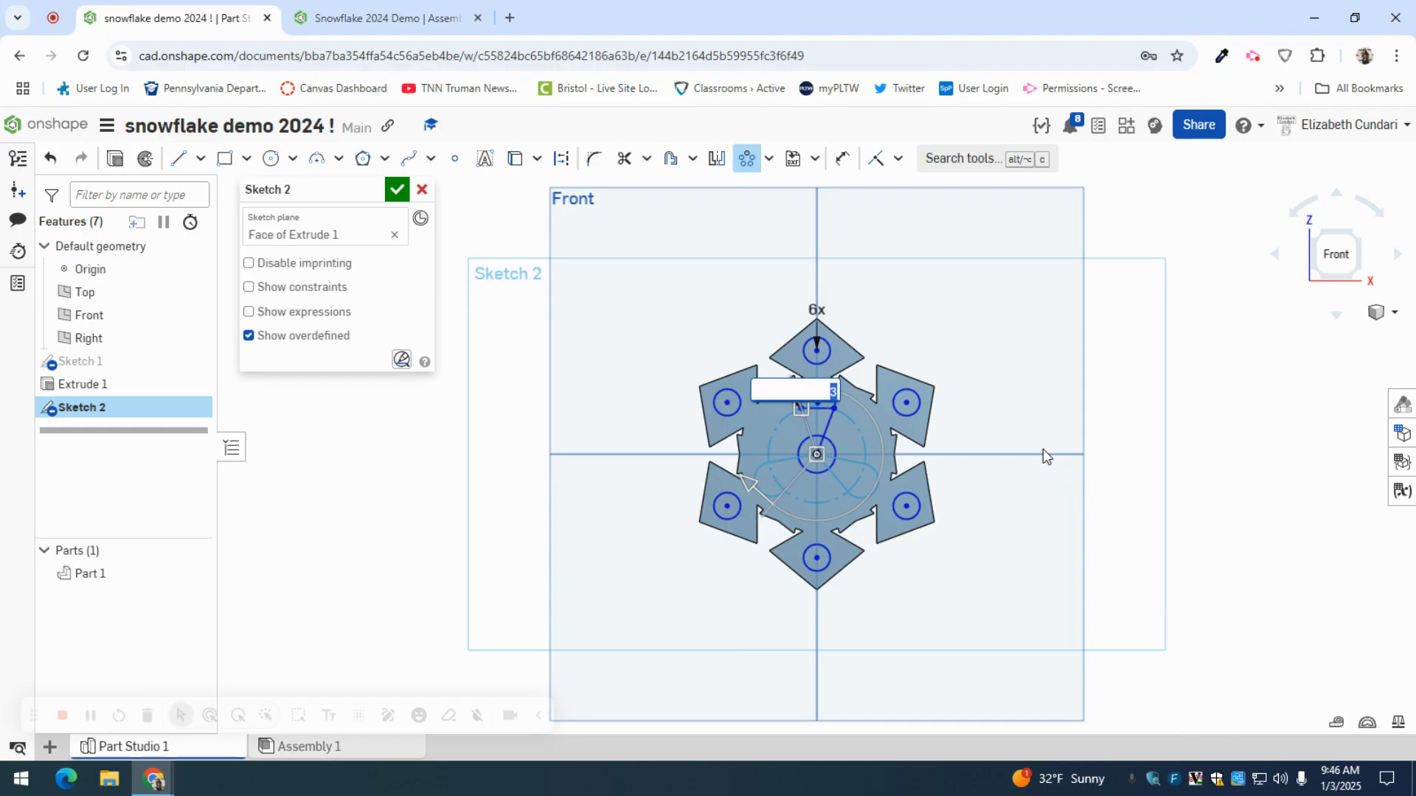
type("6")
left_click(1043, 449)
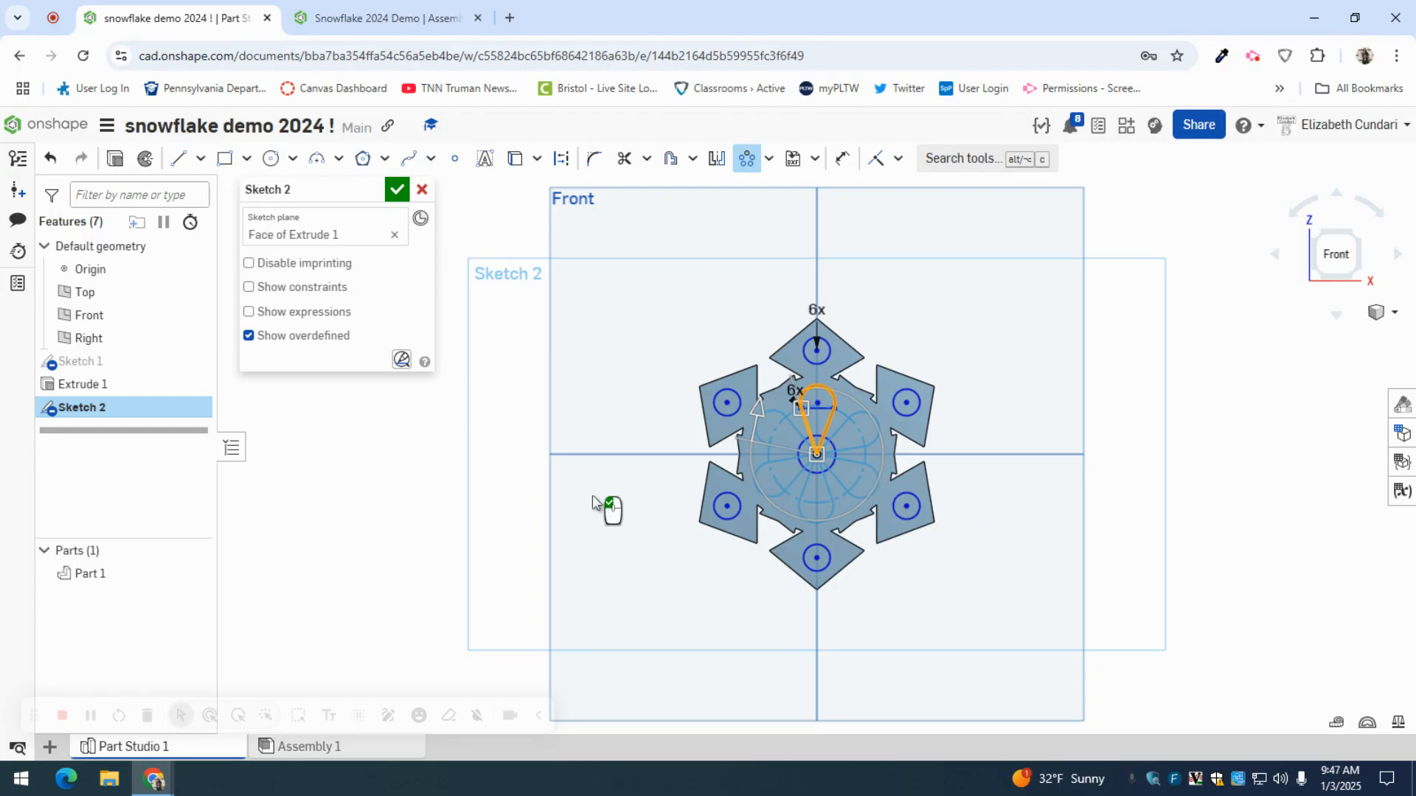
Step: Set the teardrop pattern's count to 5 instances and finish the sketch
double_click(795, 390)
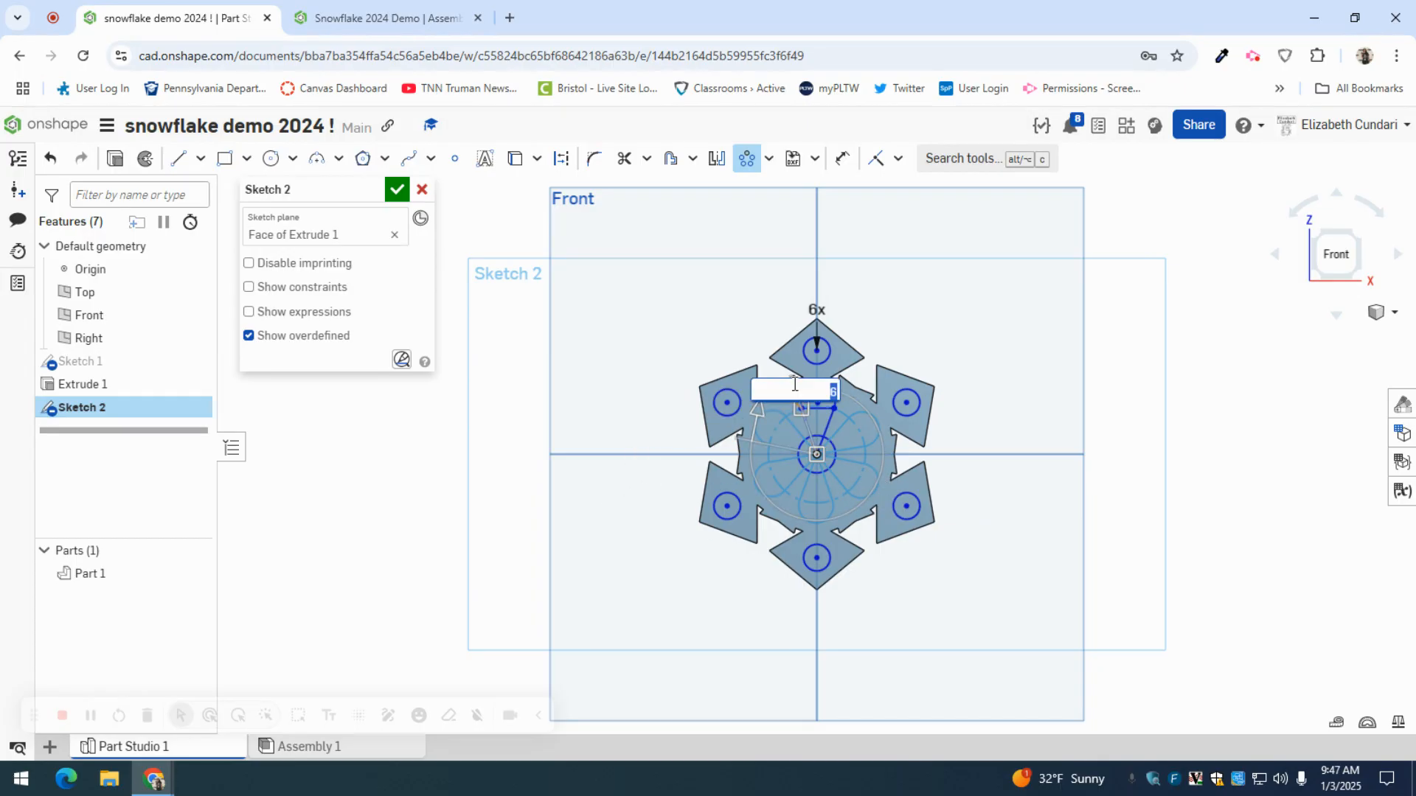
type("3")
key("Return")
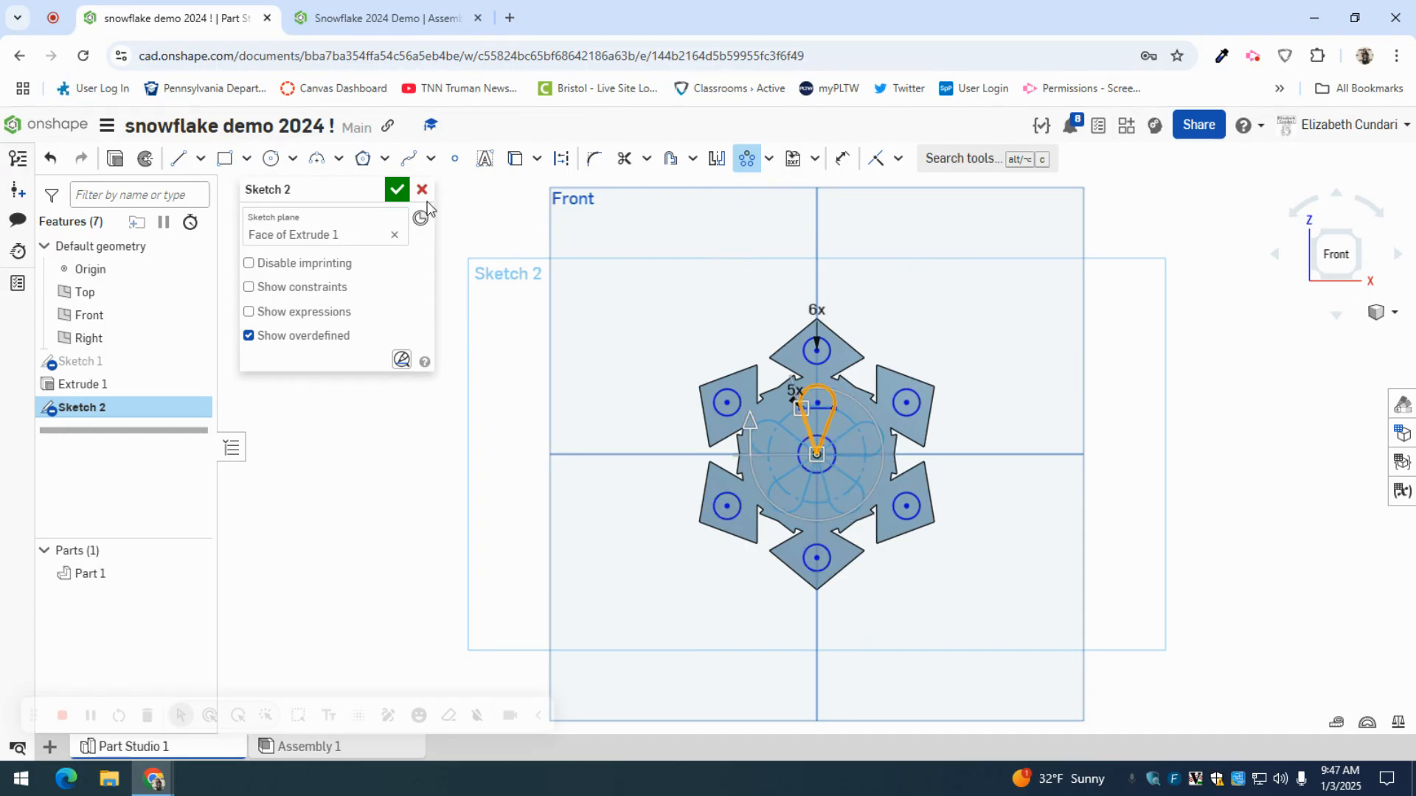
left_click(641, 291)
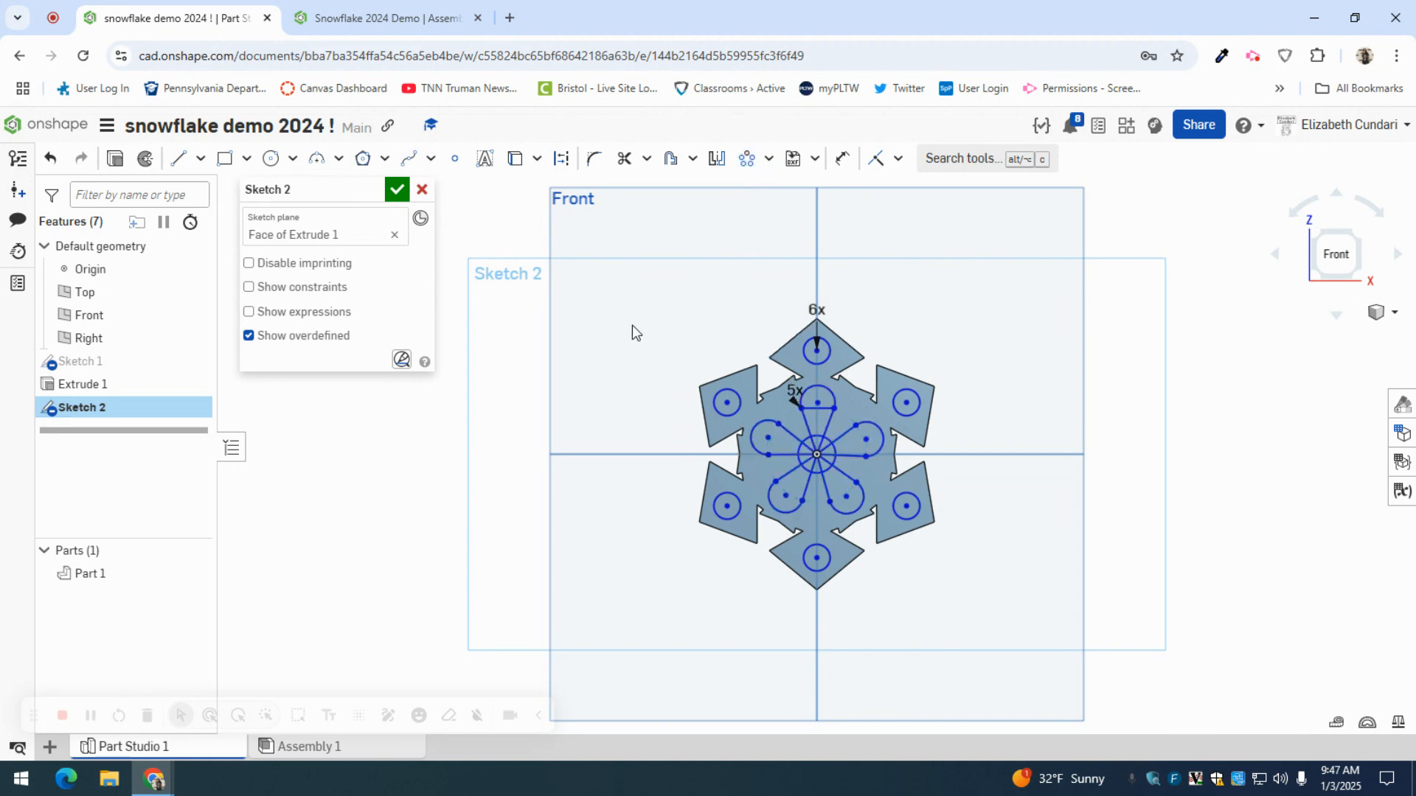
left_click(398, 191)
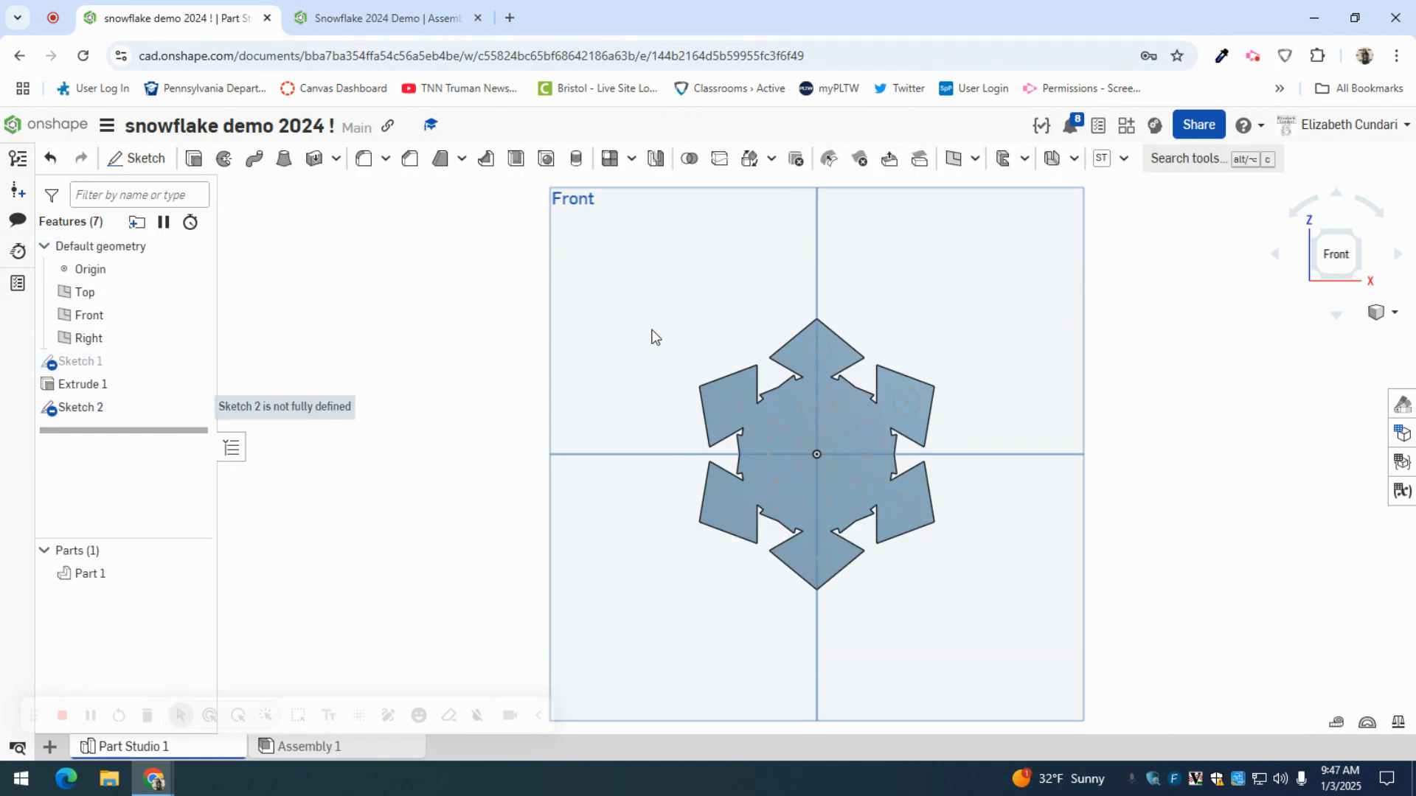
Step: Start a Remove extrude with the six branch-tip circles and the five teardrop regions outside the central circle
left_click(191, 162)
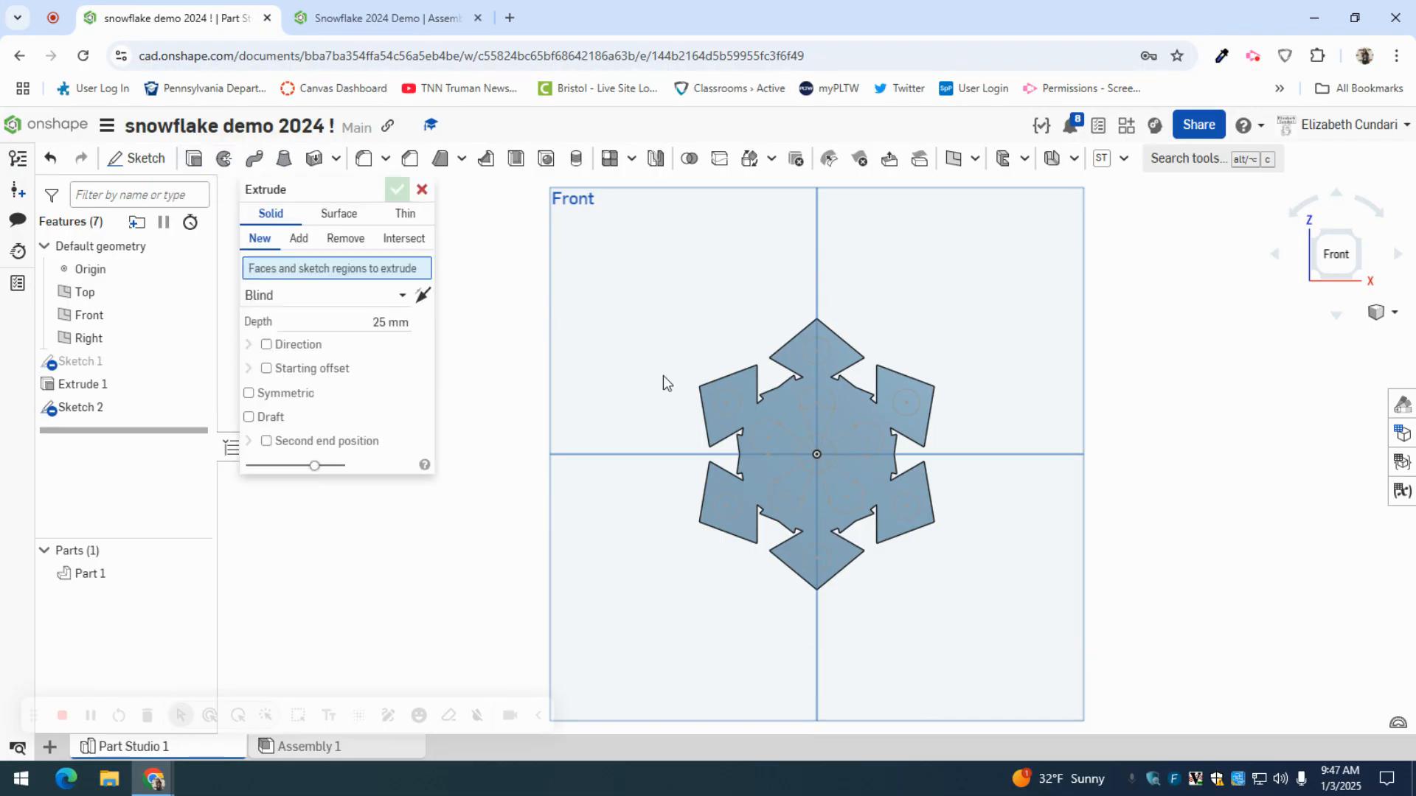
left_click(727, 406)
left_click(345, 238)
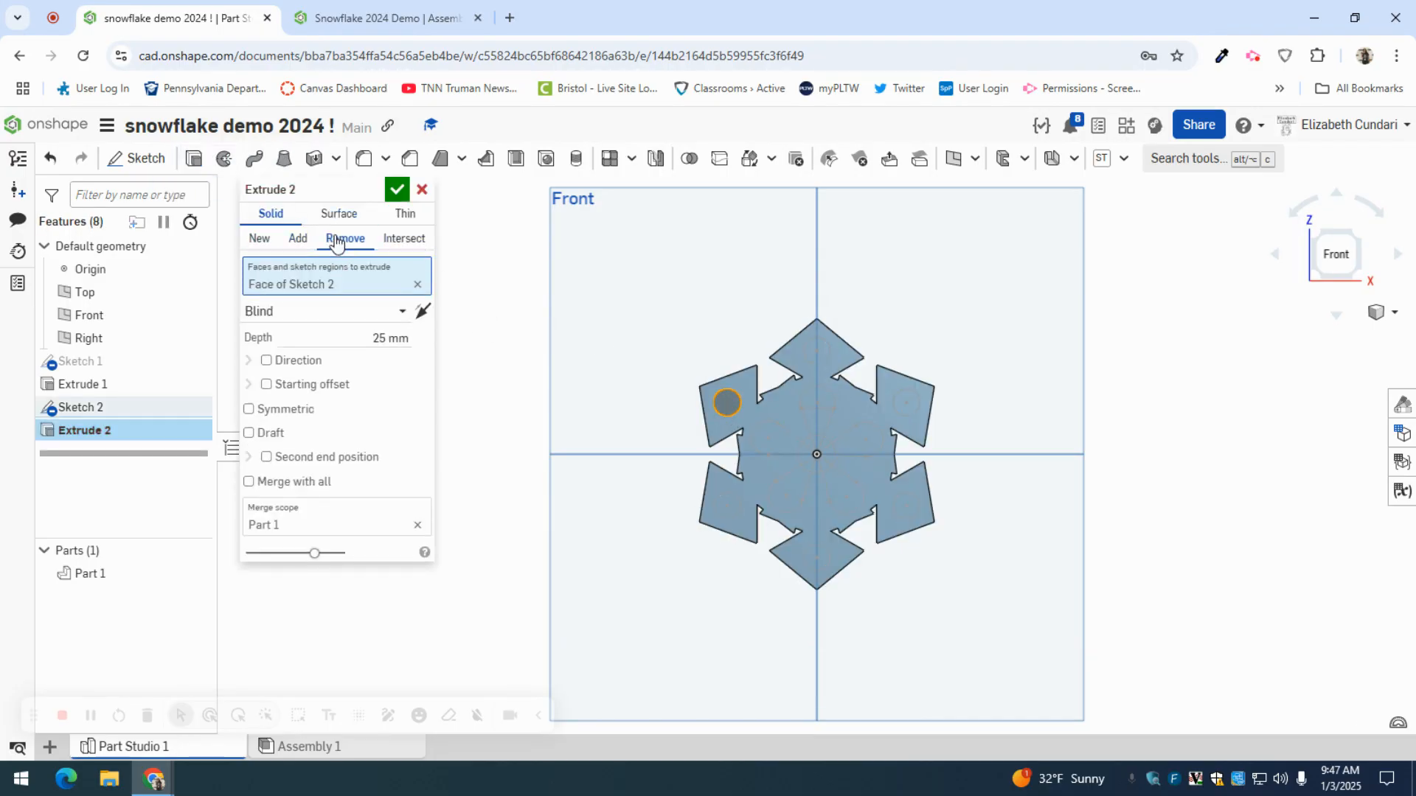
left_click(771, 441)
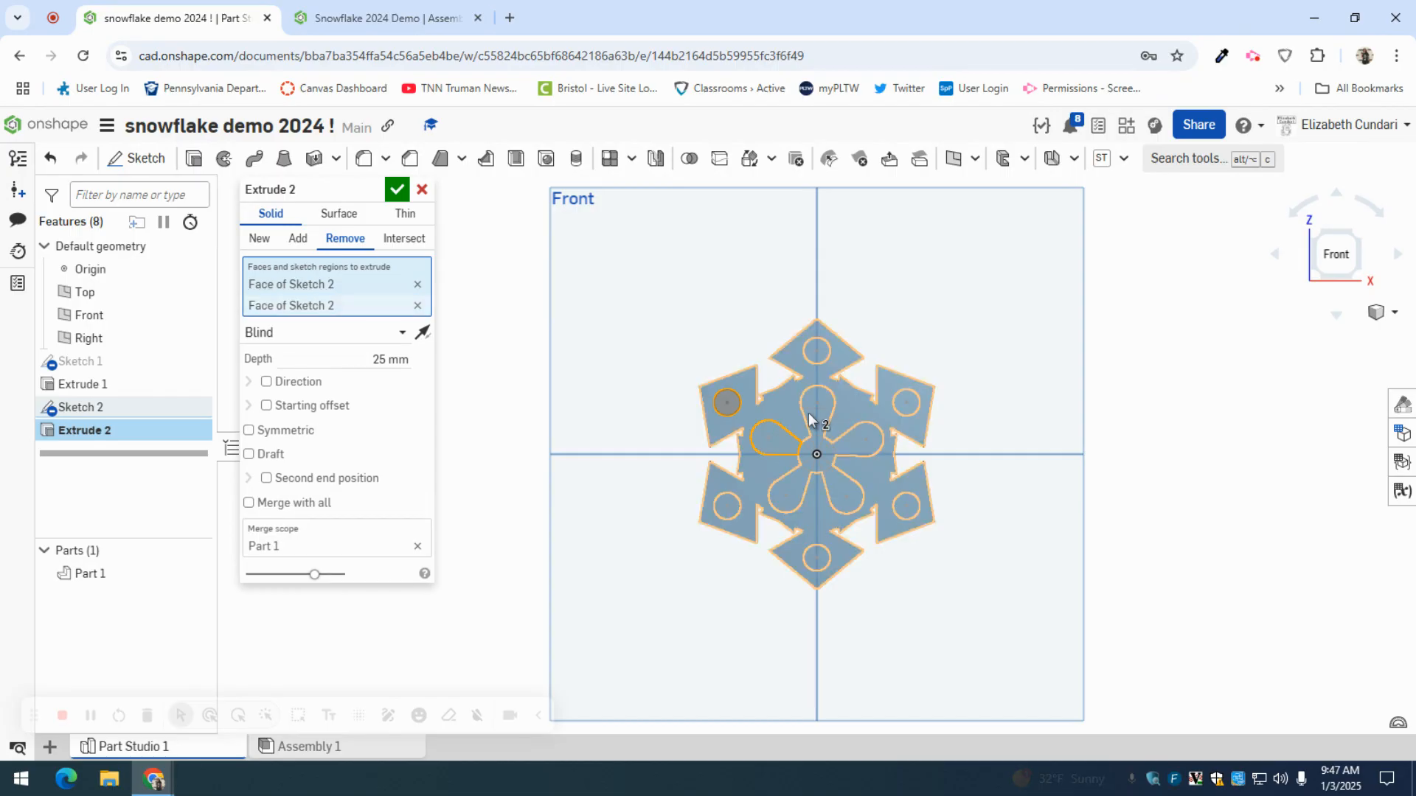
left_click(815, 401)
left_click(857, 439)
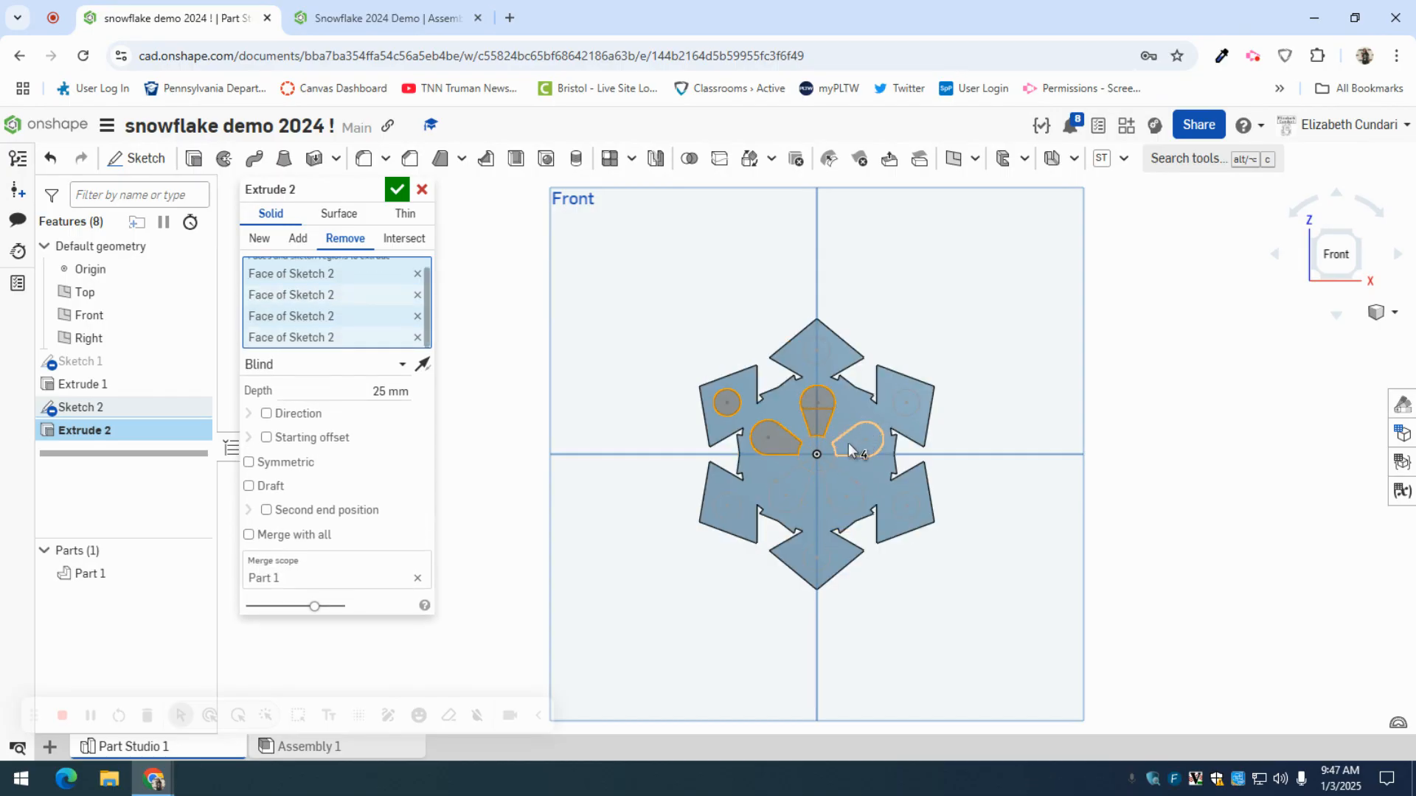
left_click(855, 495)
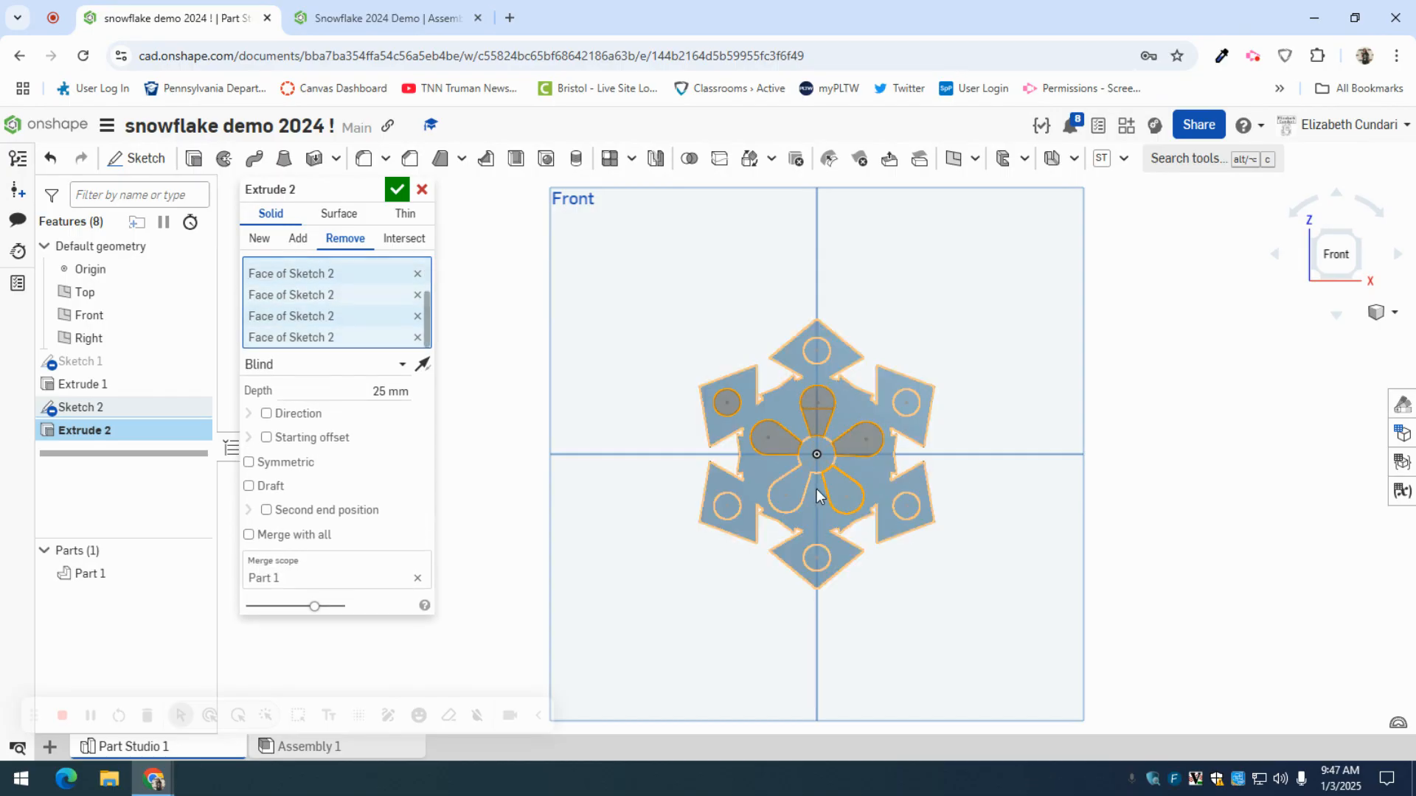
left_click(815, 556)
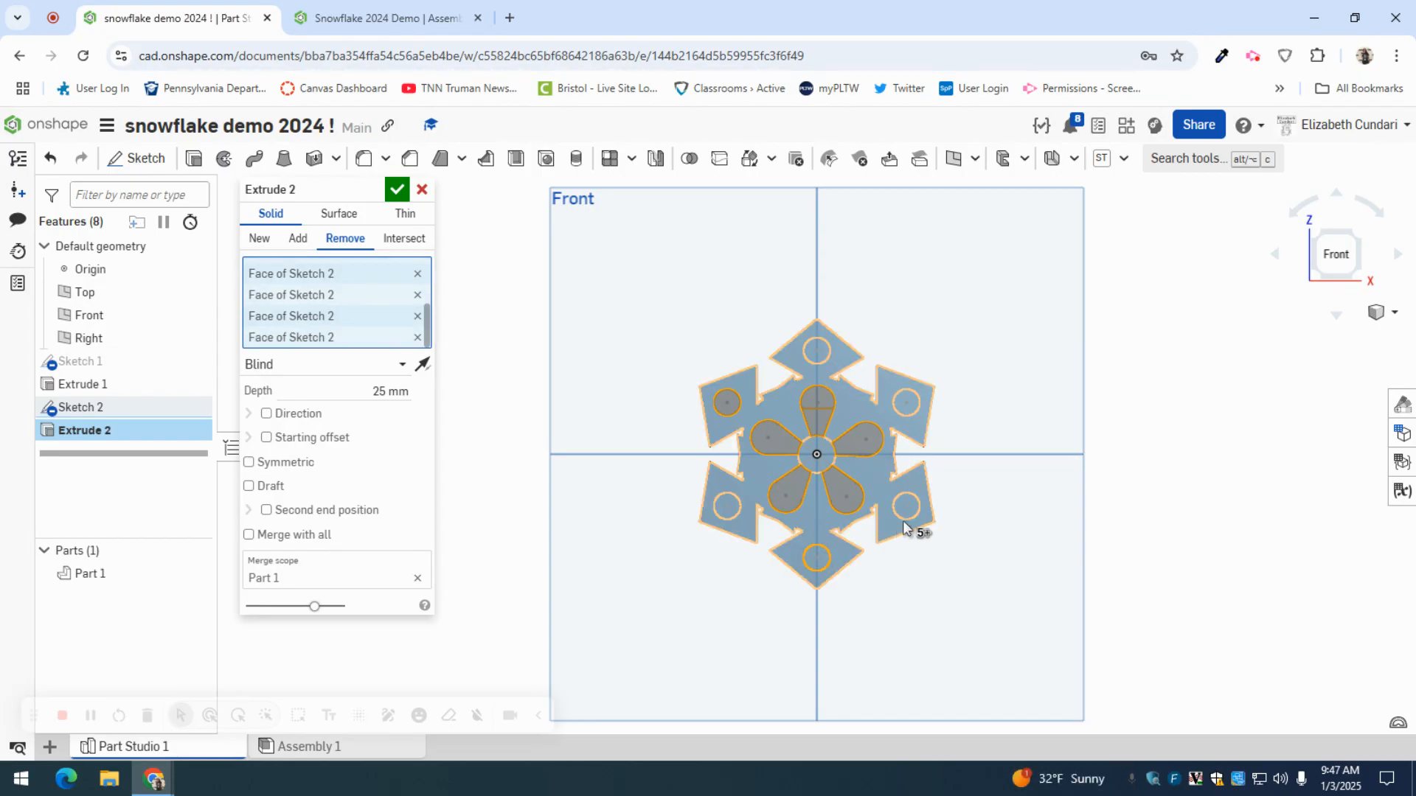
left_click(902, 511)
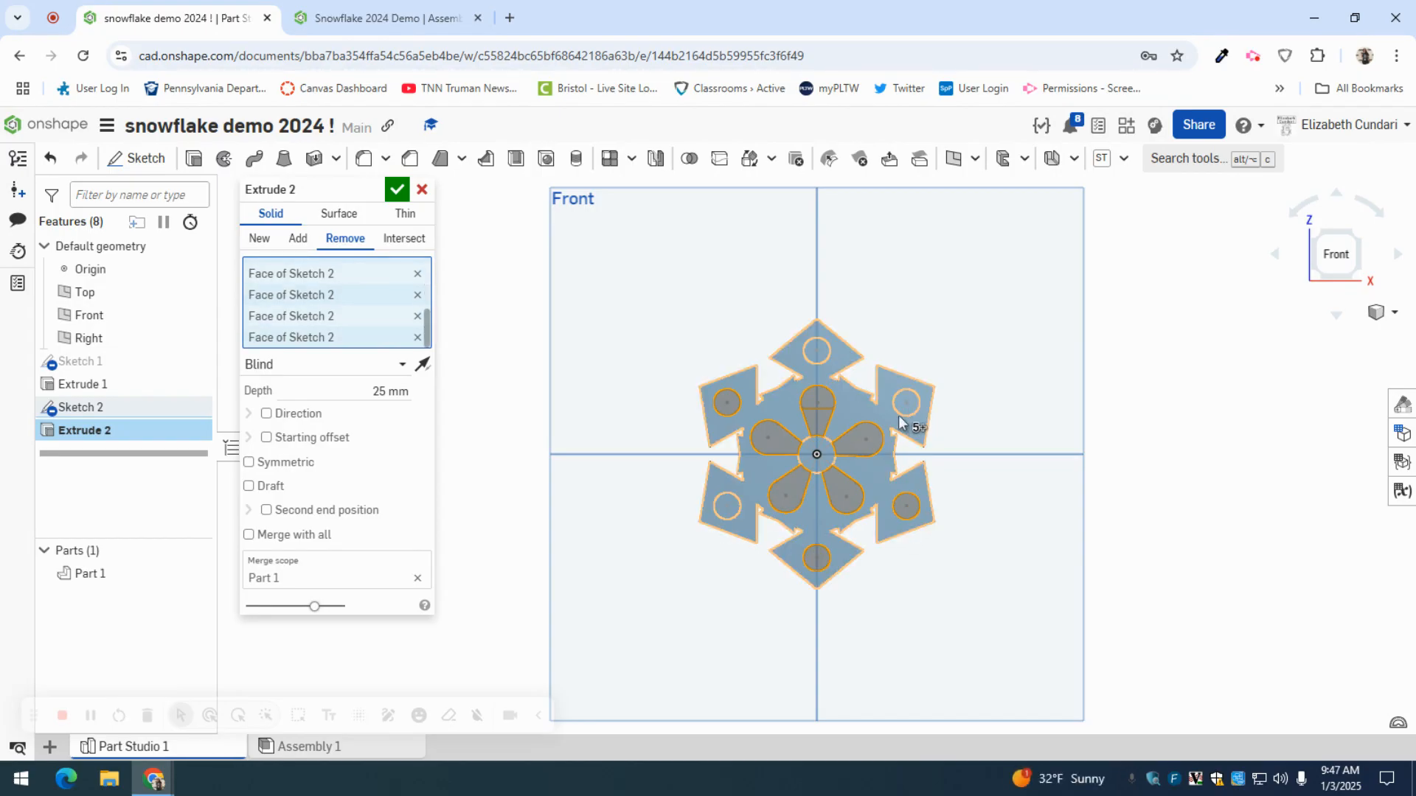
left_click(816, 351)
left_click(723, 509)
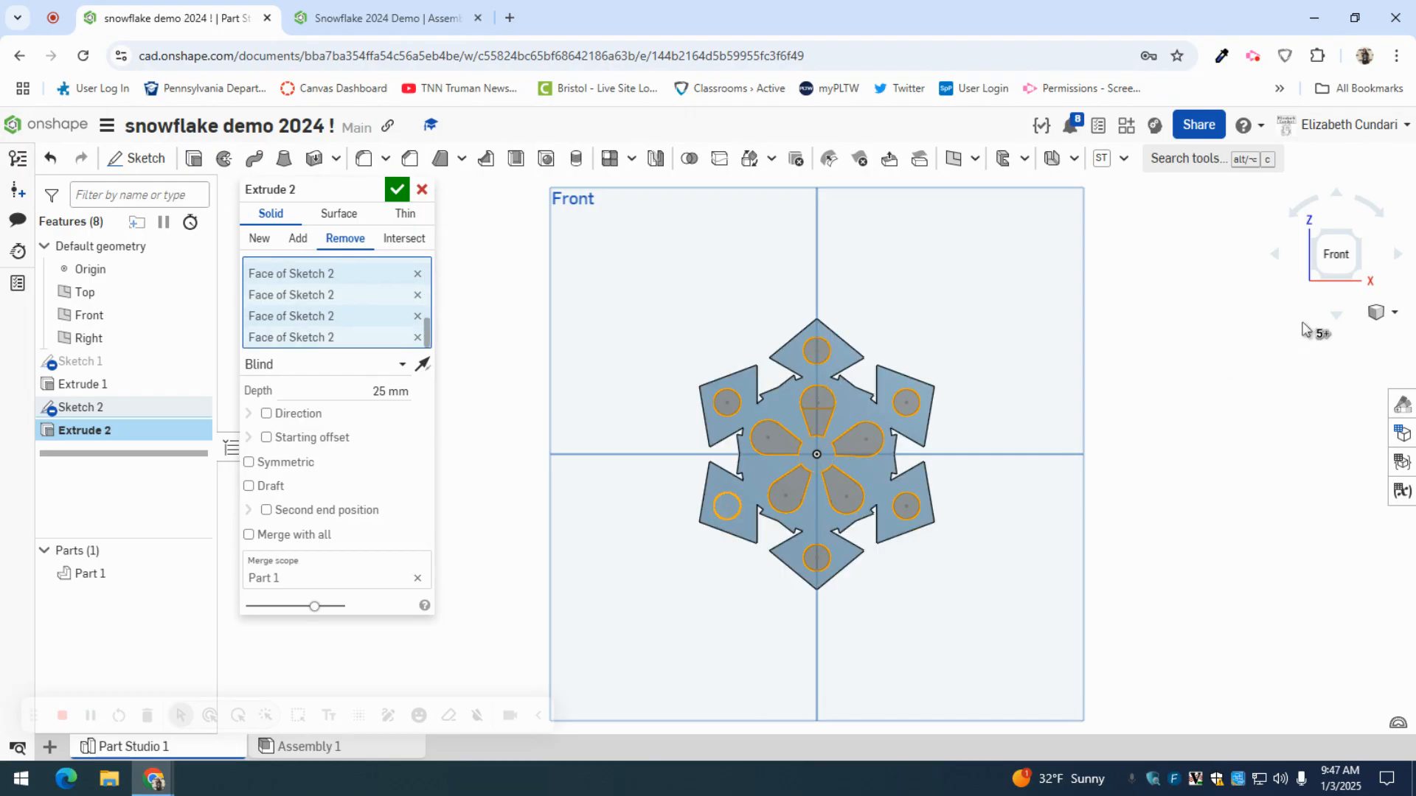
Step: Set the cut's end type to Through all and accept the extrude
left_click(1360, 246)
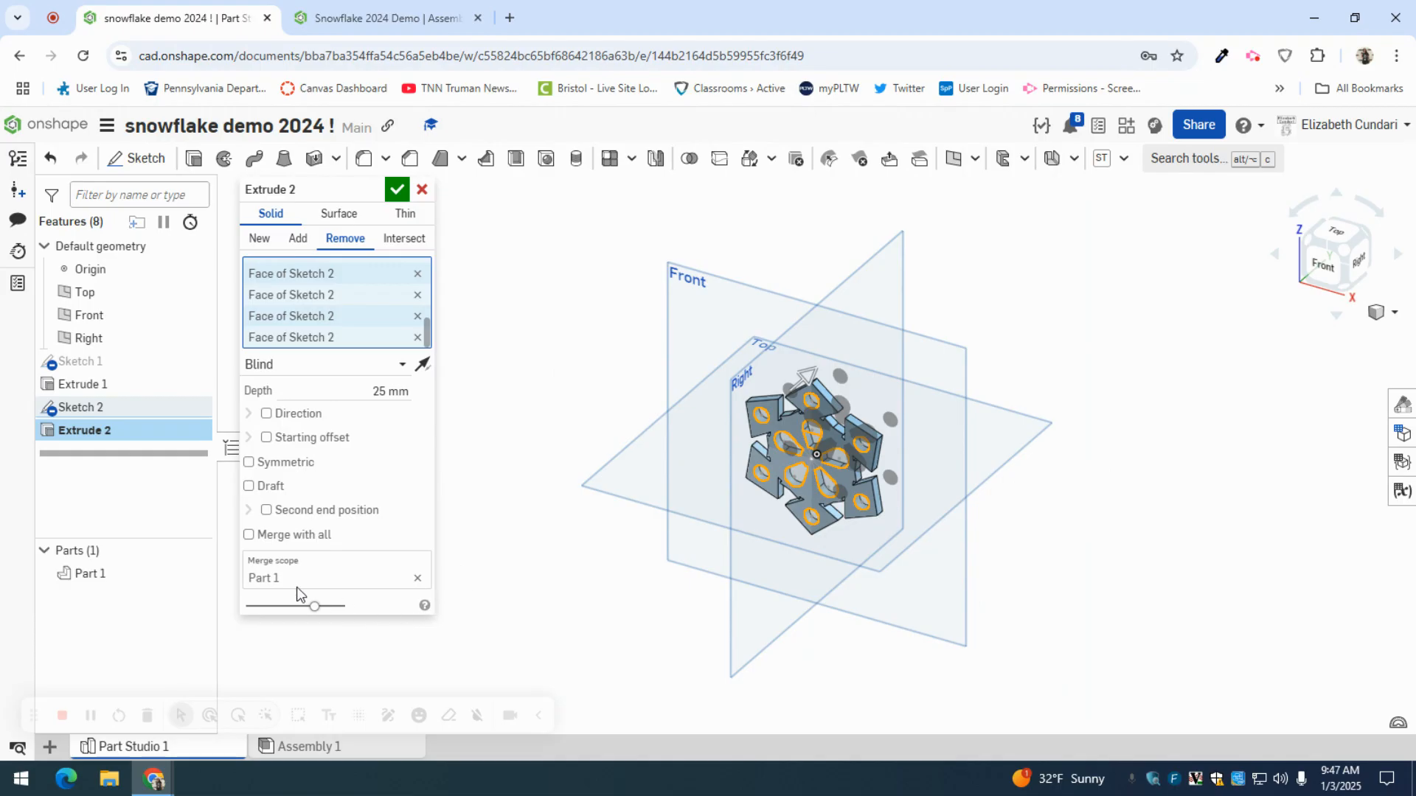
left_click(284, 365)
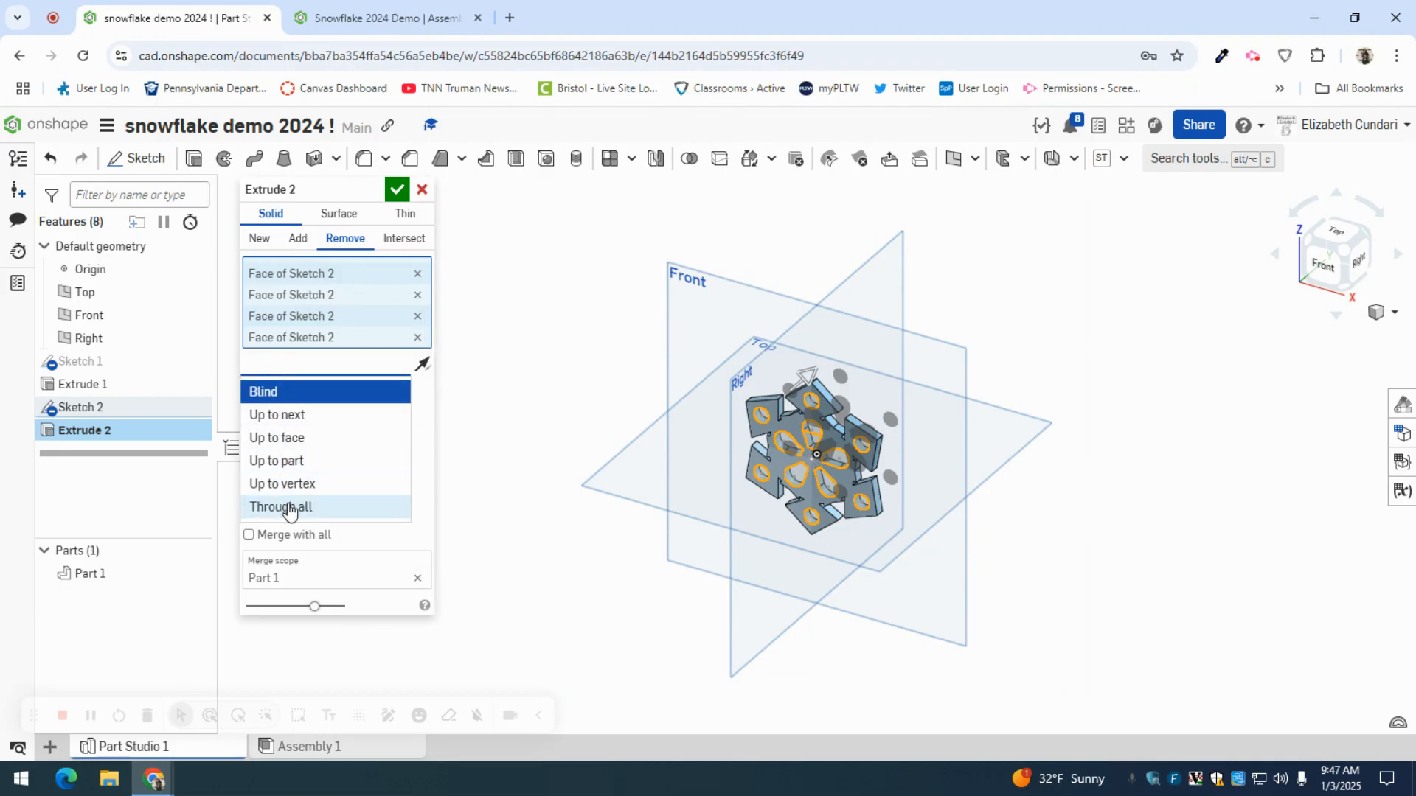
left_click(278, 506)
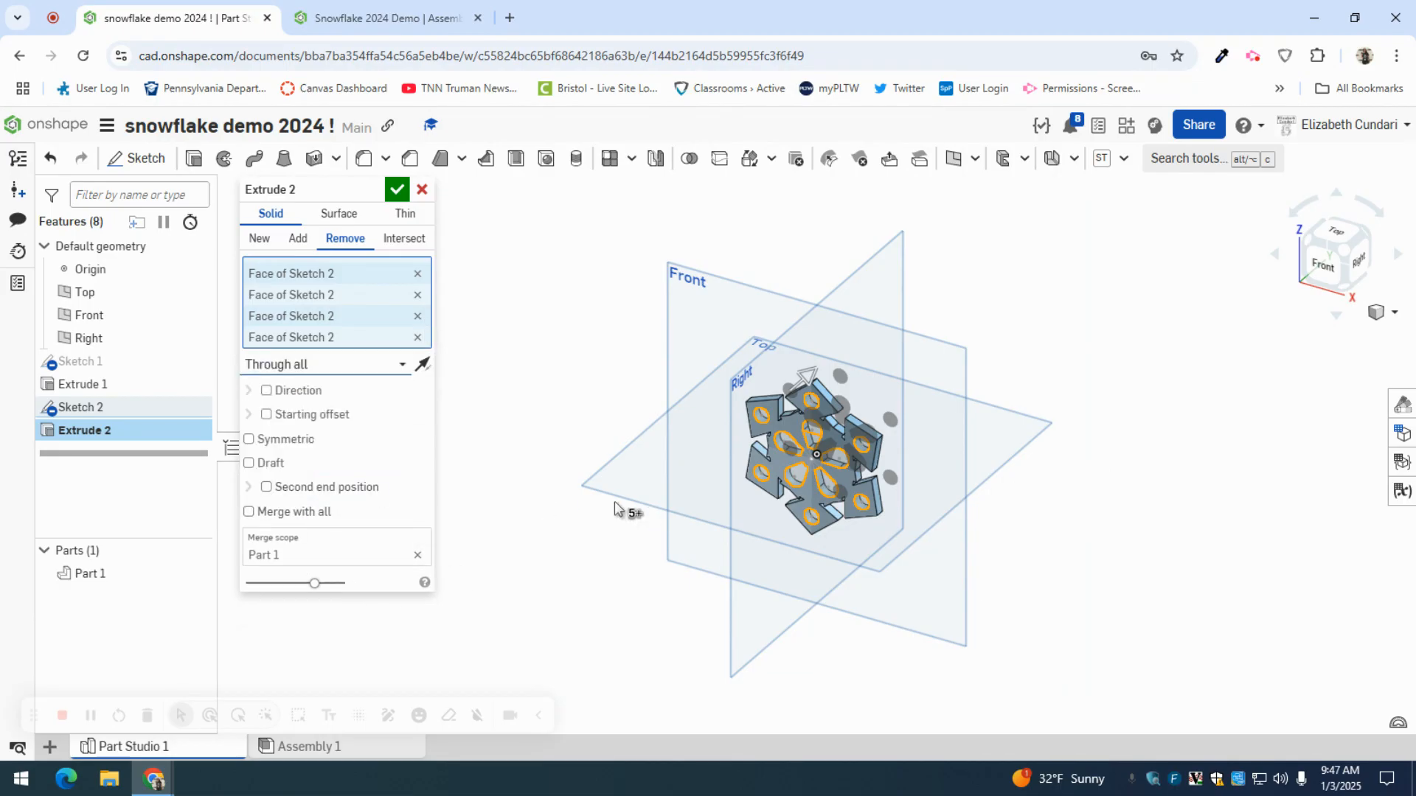
left_click(397, 189)
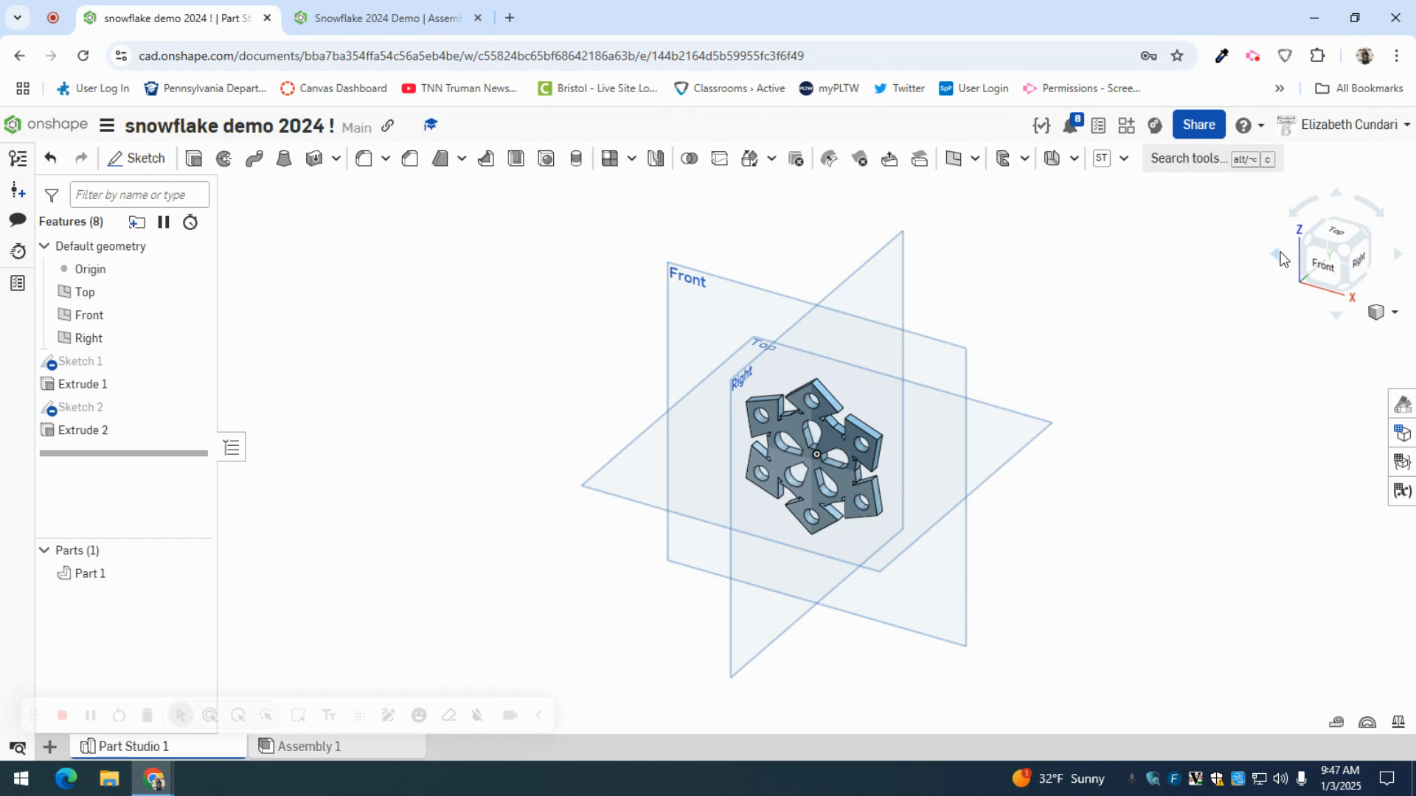
Step: Start a sketch on the snowflake's front face and draw a tall corner rectangle about 8.7 by 42.8 mm to the snowflake's left
right_click_drag(1183, 436, 1224, 375)
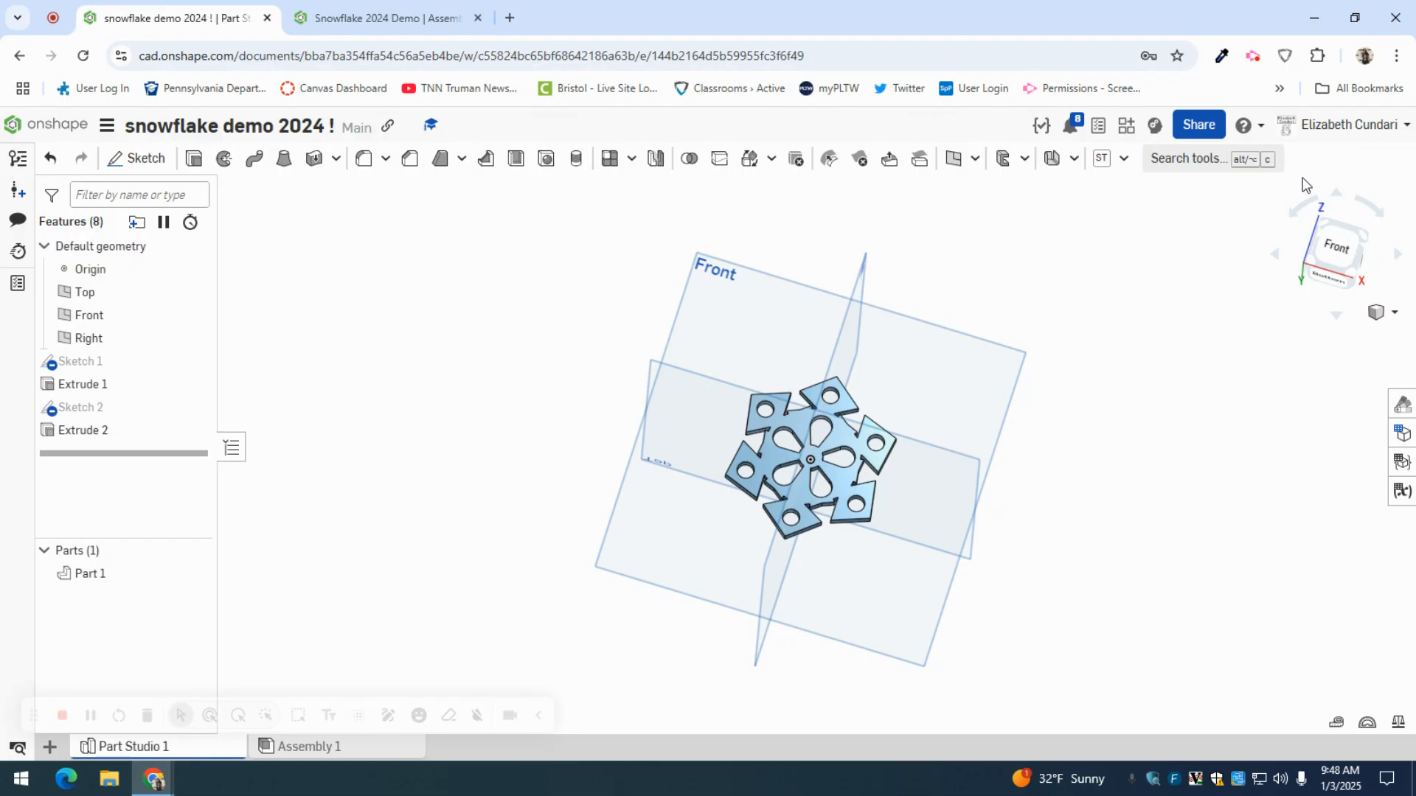
left_click(1341, 245)
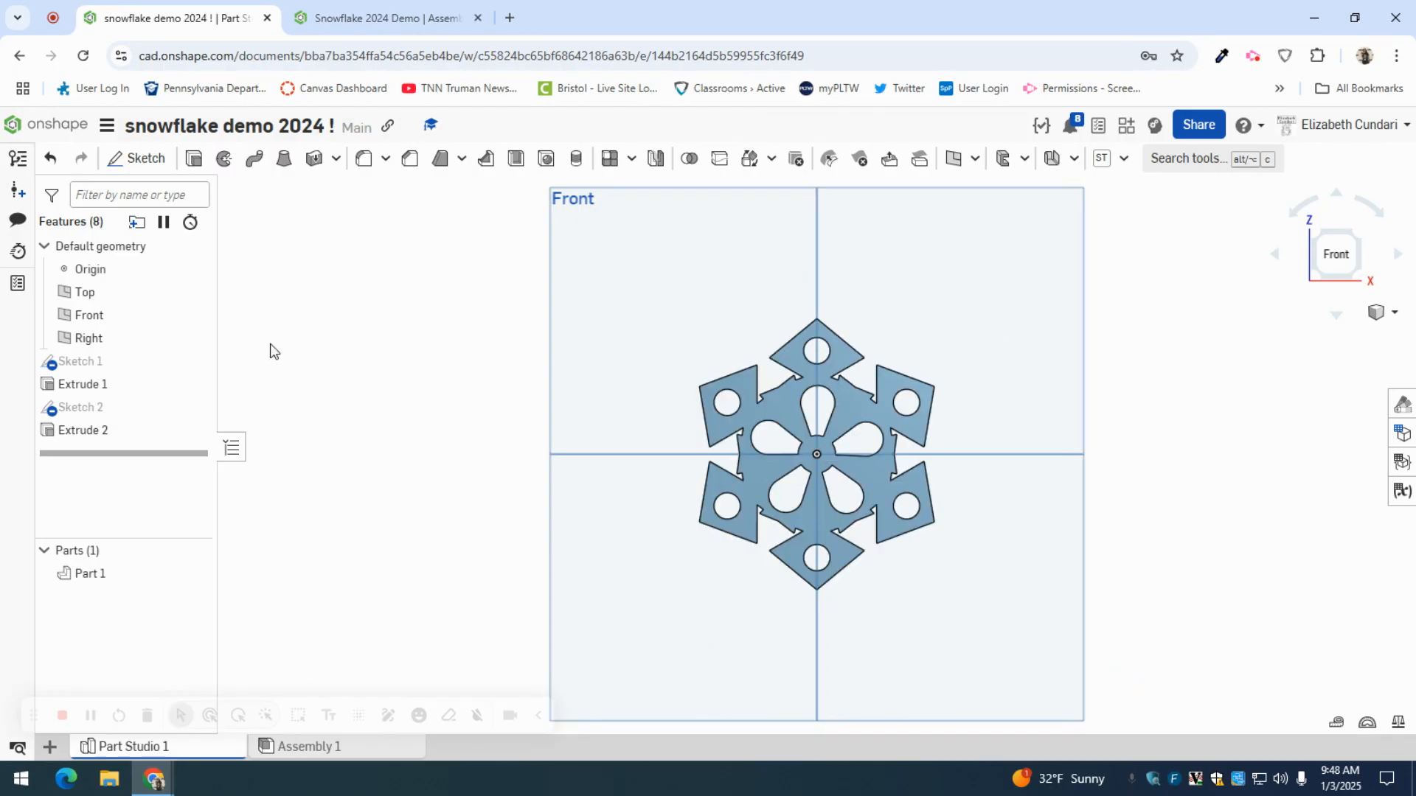
left_click(140, 166)
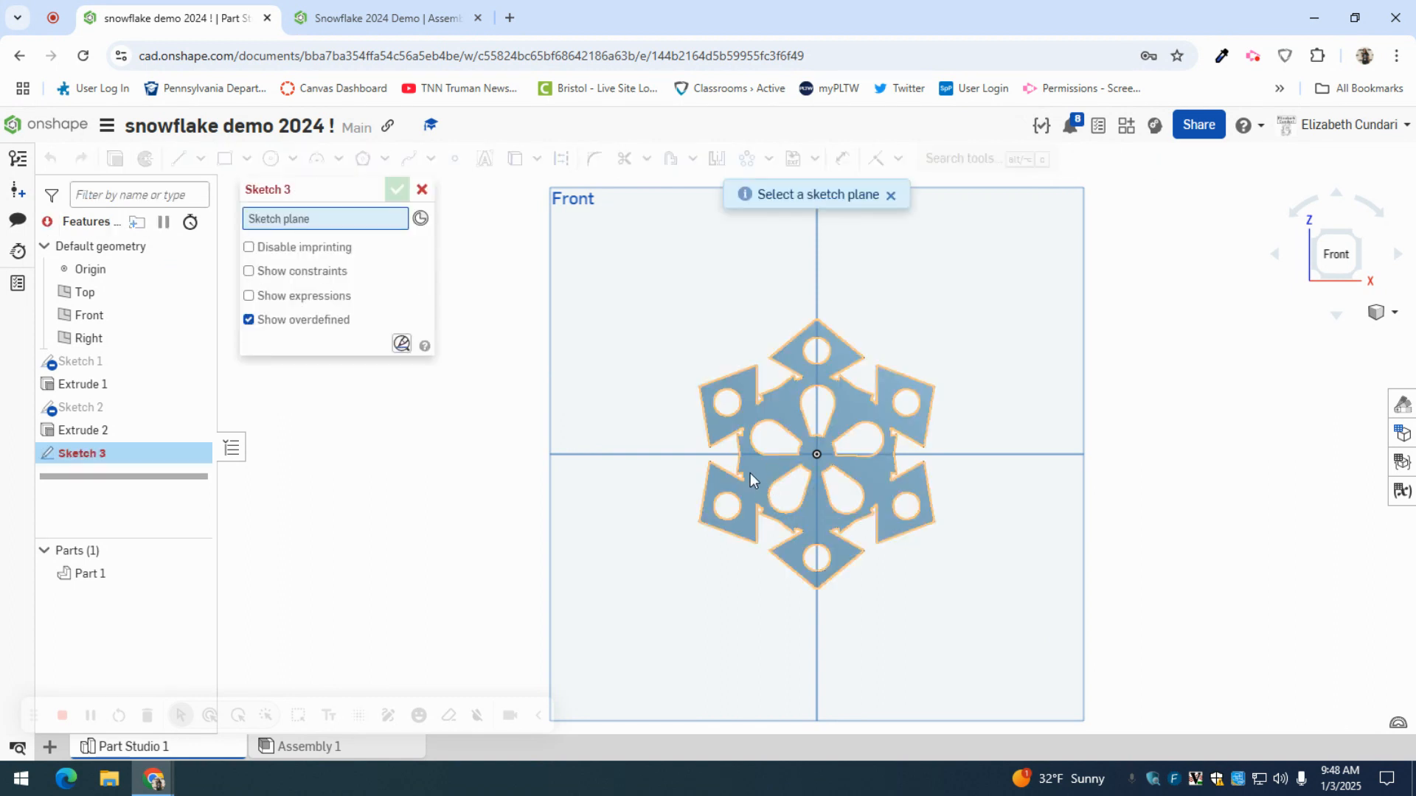
left_click(750, 472)
key("g")
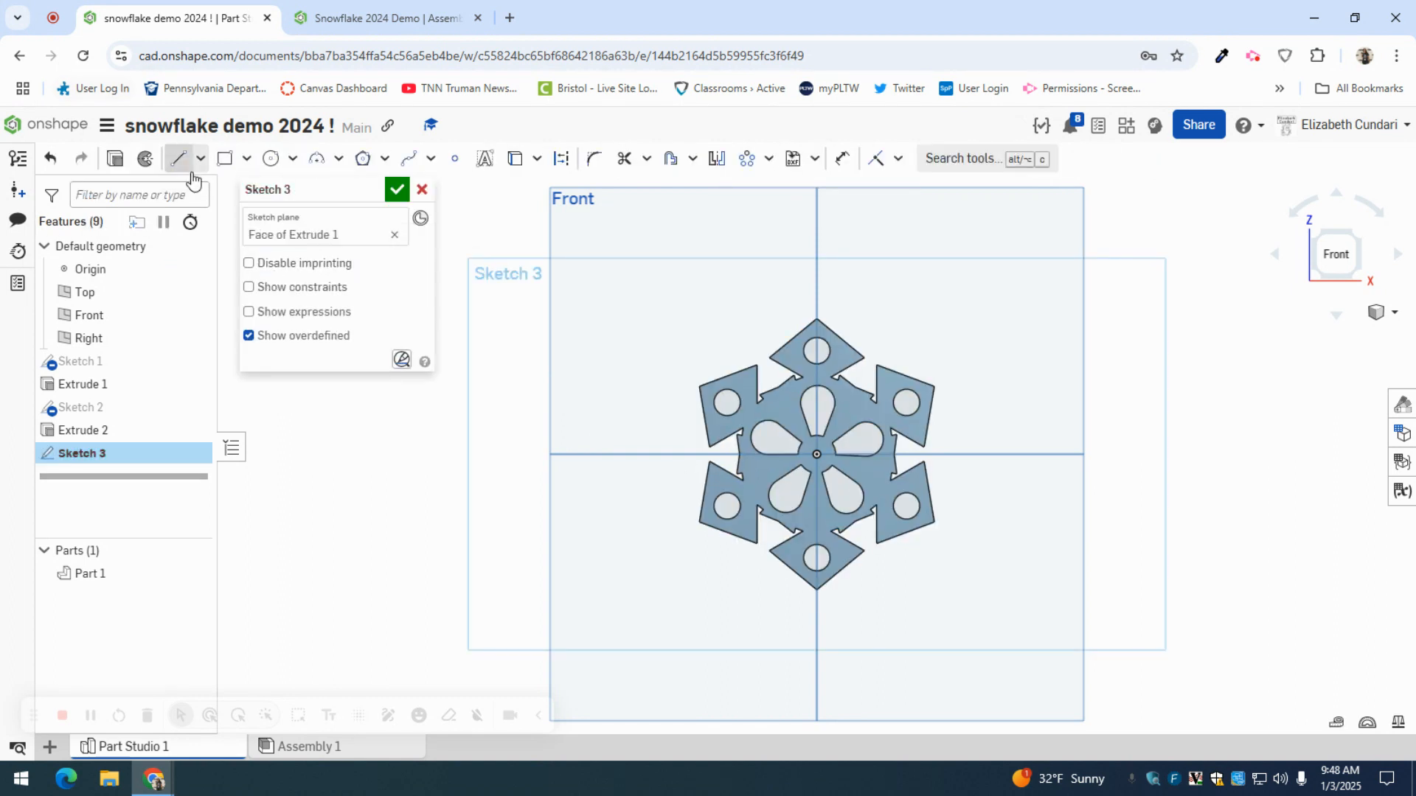
left_click(225, 158)
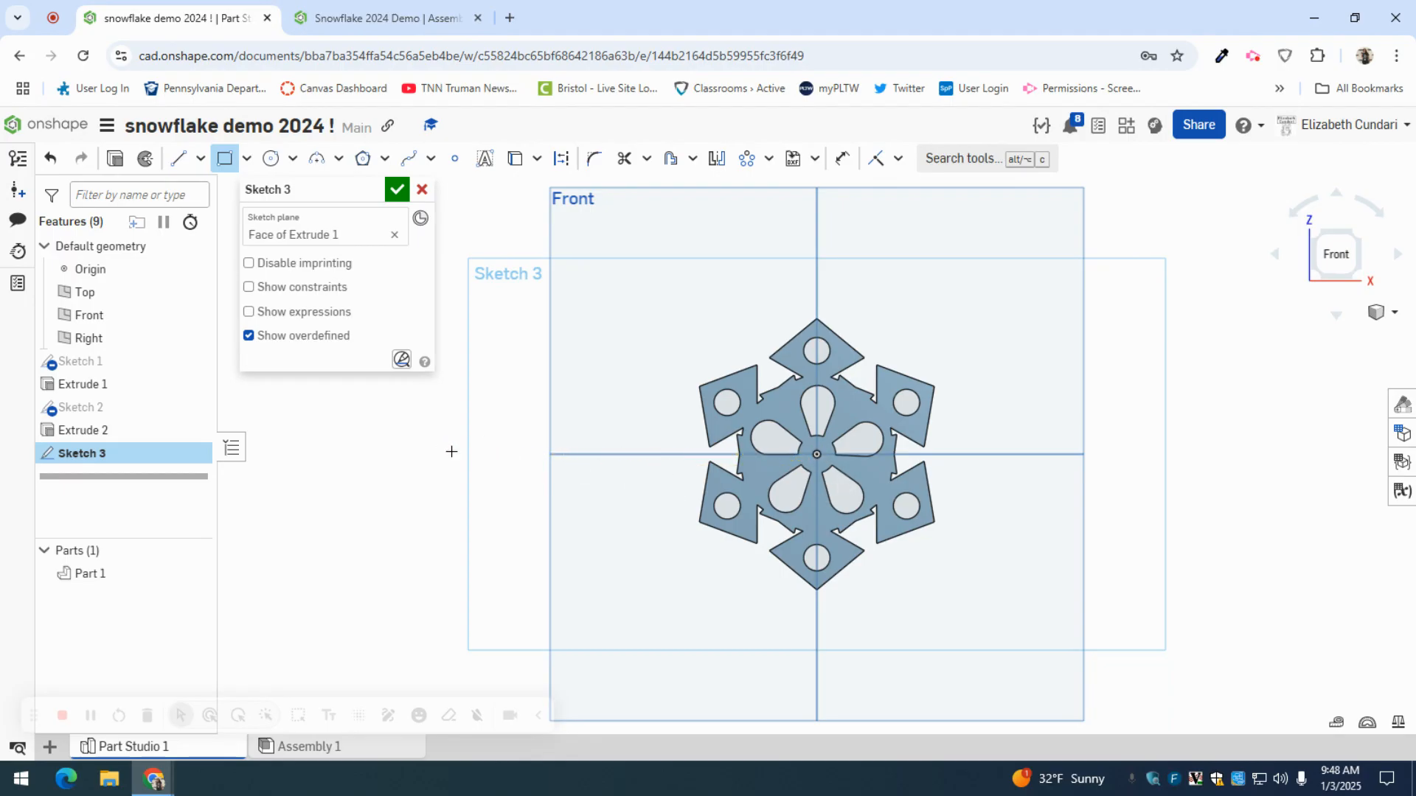
left_click(498, 454)
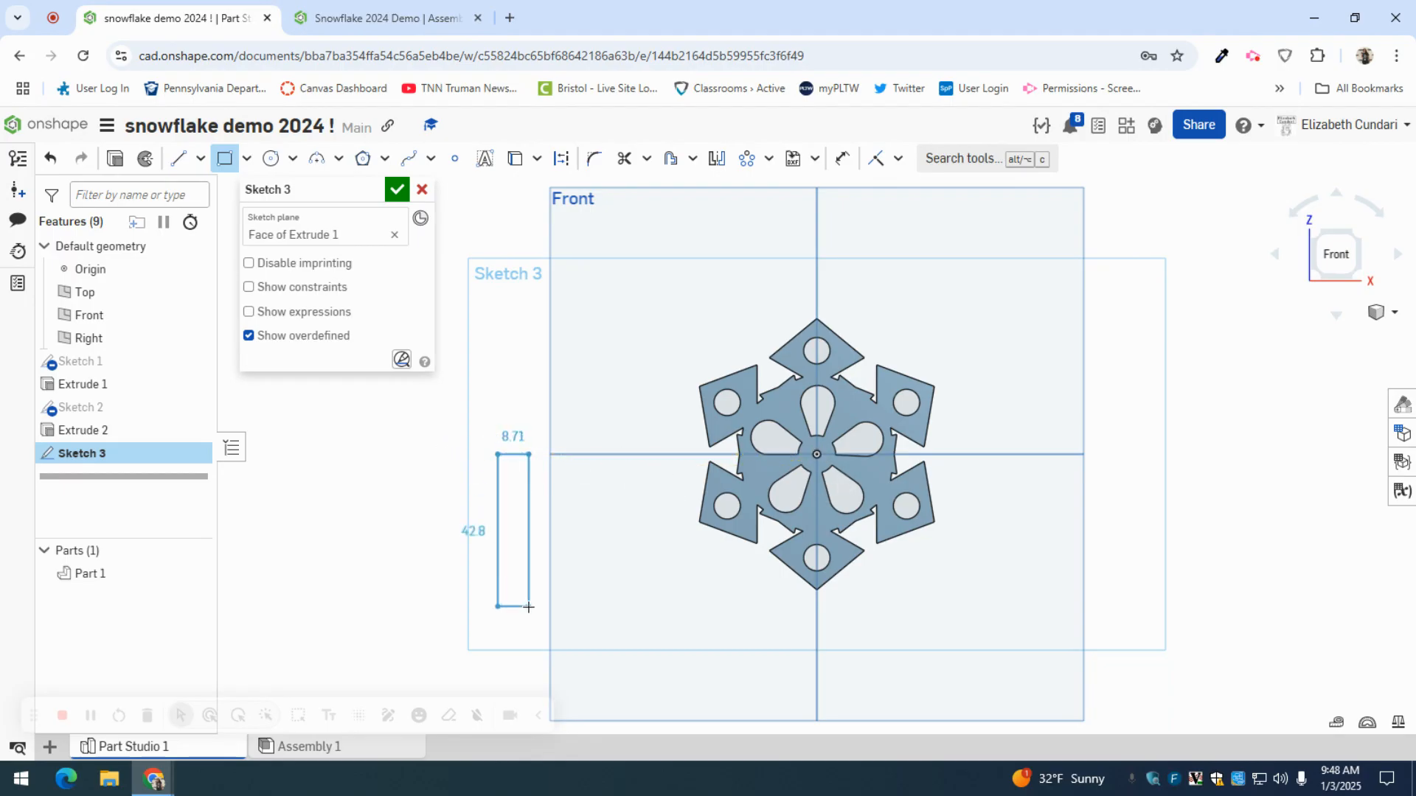
left_click(529, 606)
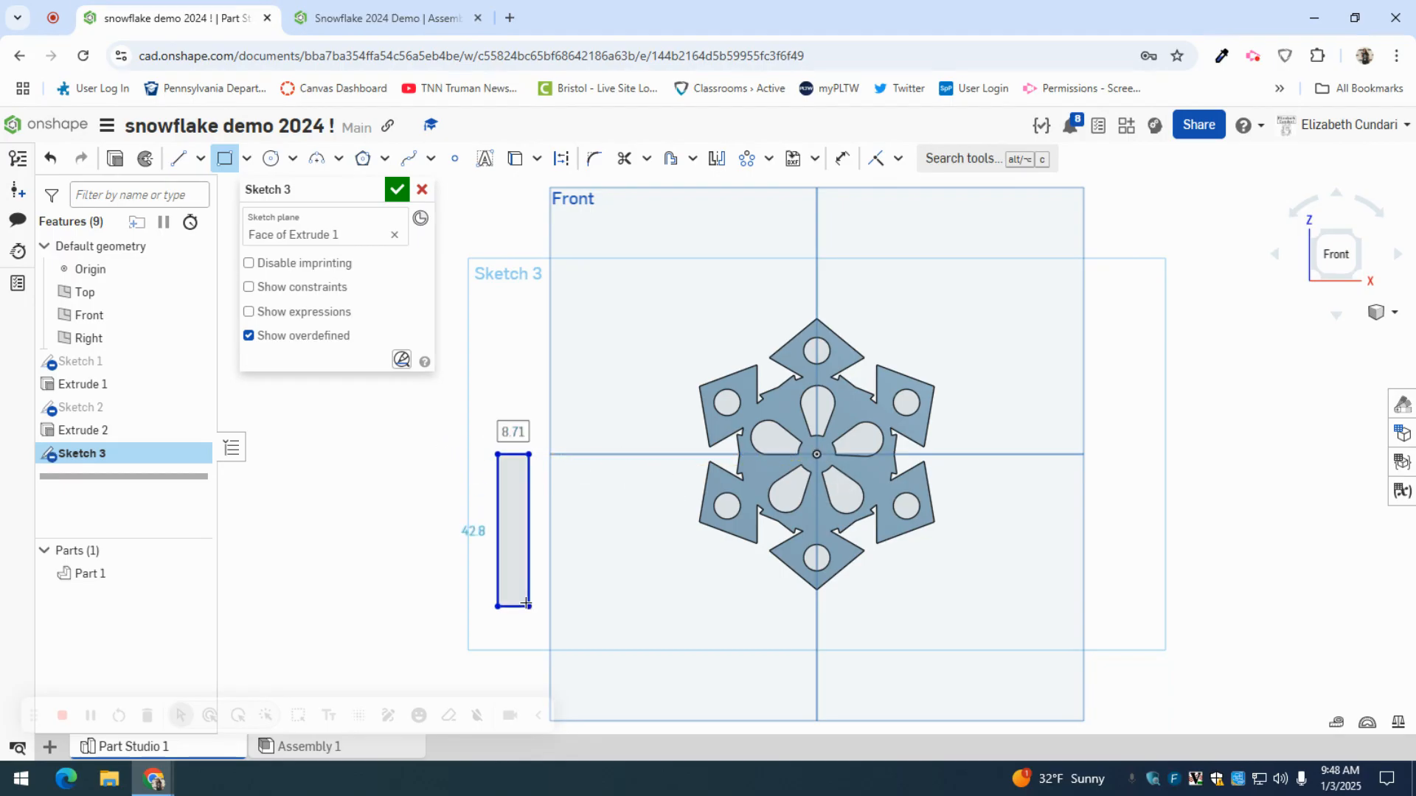
Step: Dimension the rectangle's bottom edge to a width of 0.17 in
left_click(843, 159)
left_click(515, 607)
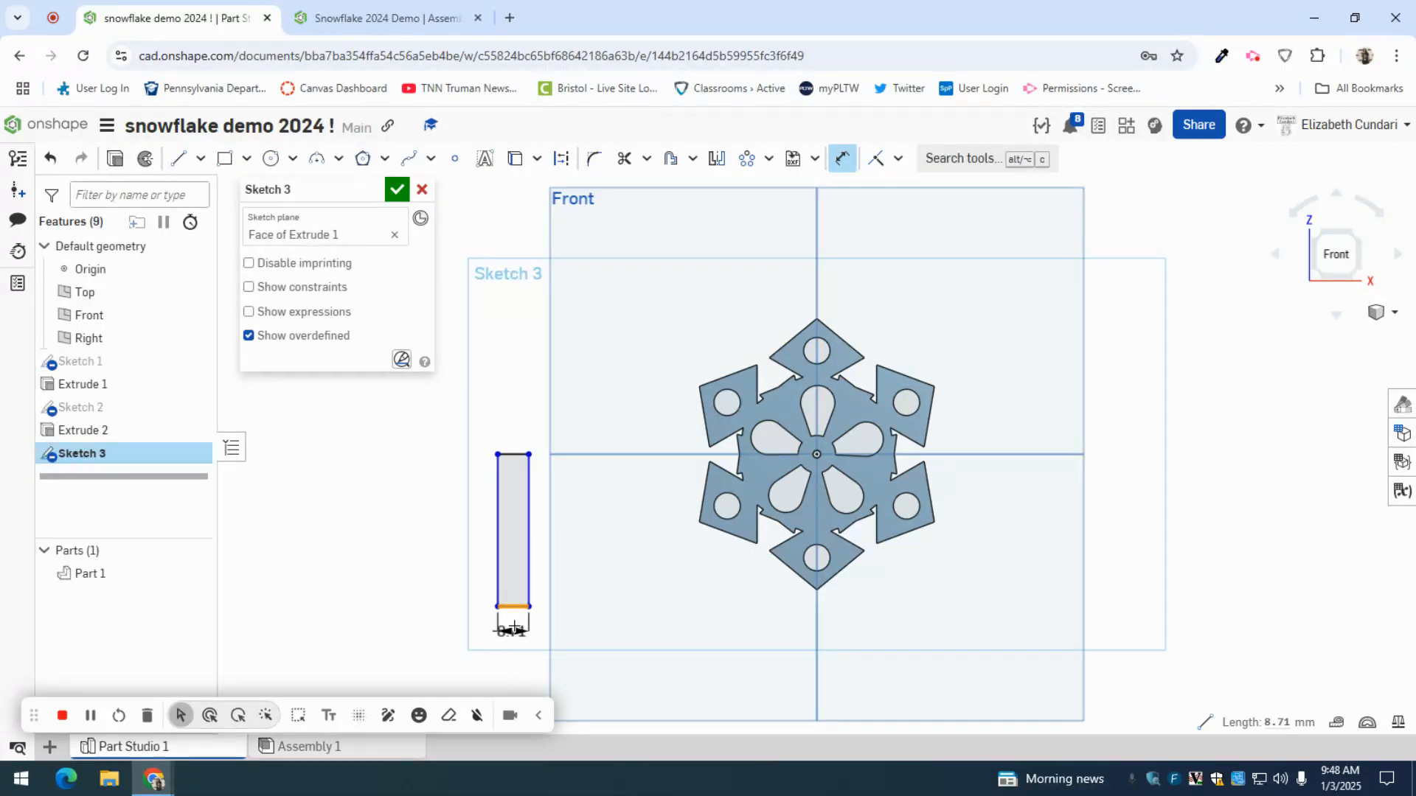
double_click(514, 640)
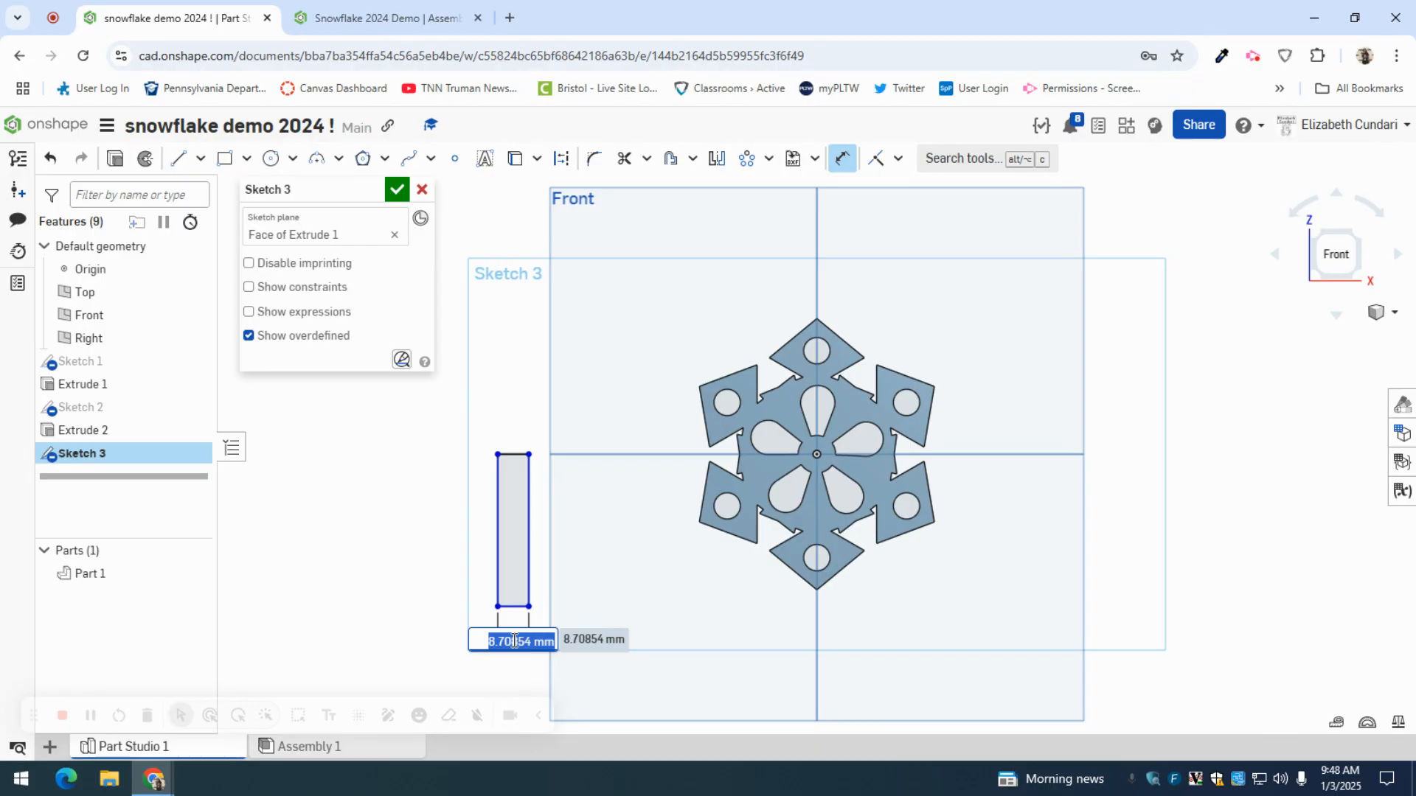
type("17 mm")
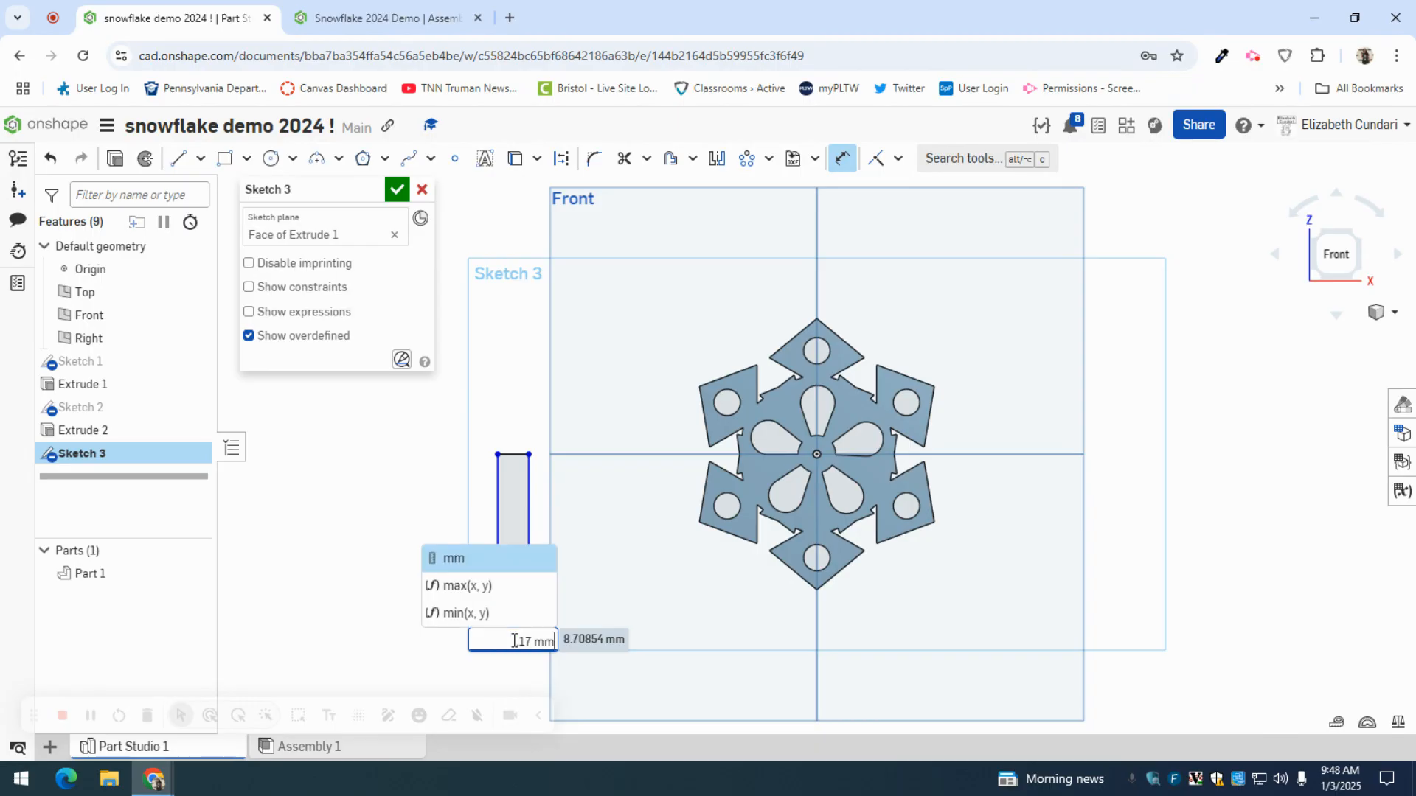
key("BackSpace")
key("BackSpace")
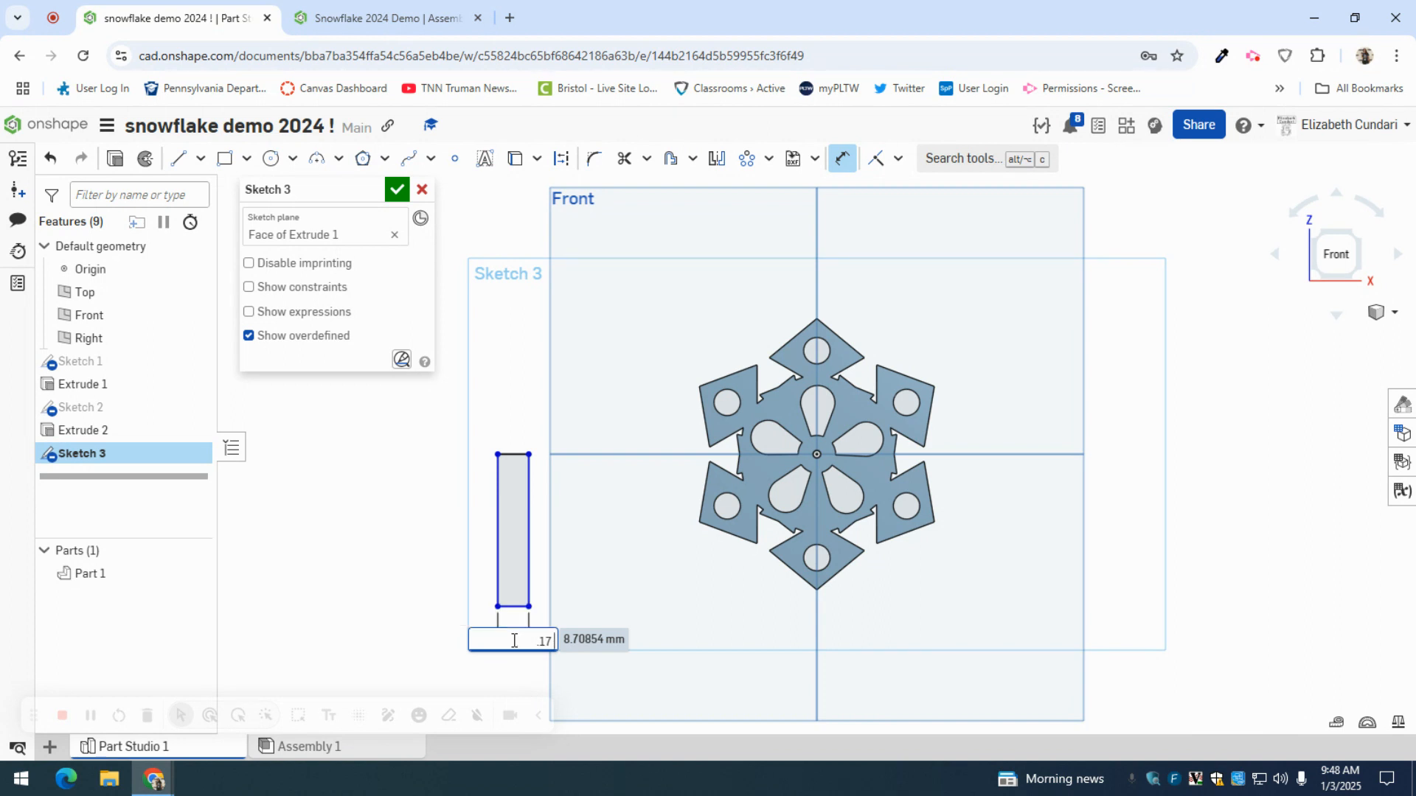
type("in")
key("Return")
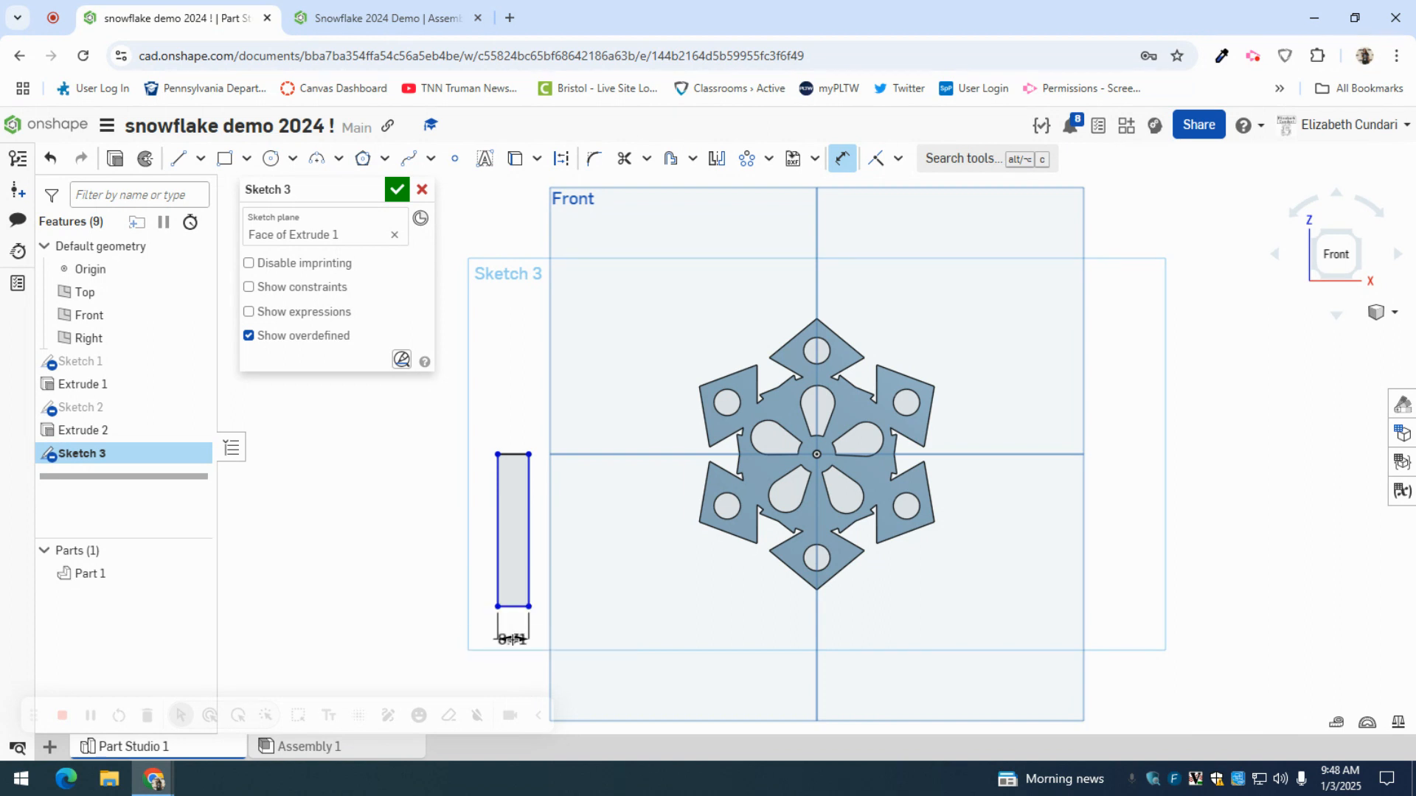
key("Return")
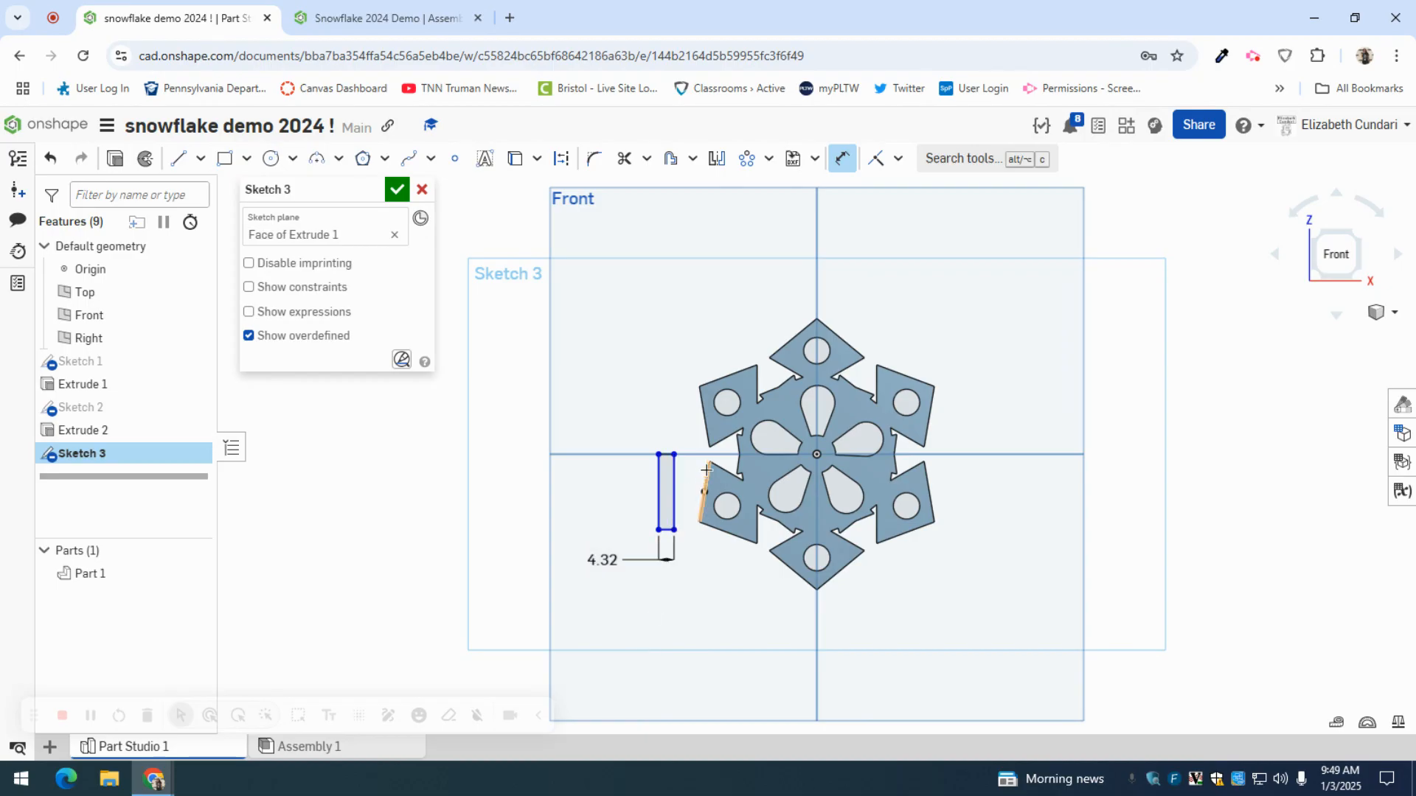
Step: Apply a Midpoint constraint between the rectangle's top edge and the origin at the snowflake's centre
left_click(899, 159)
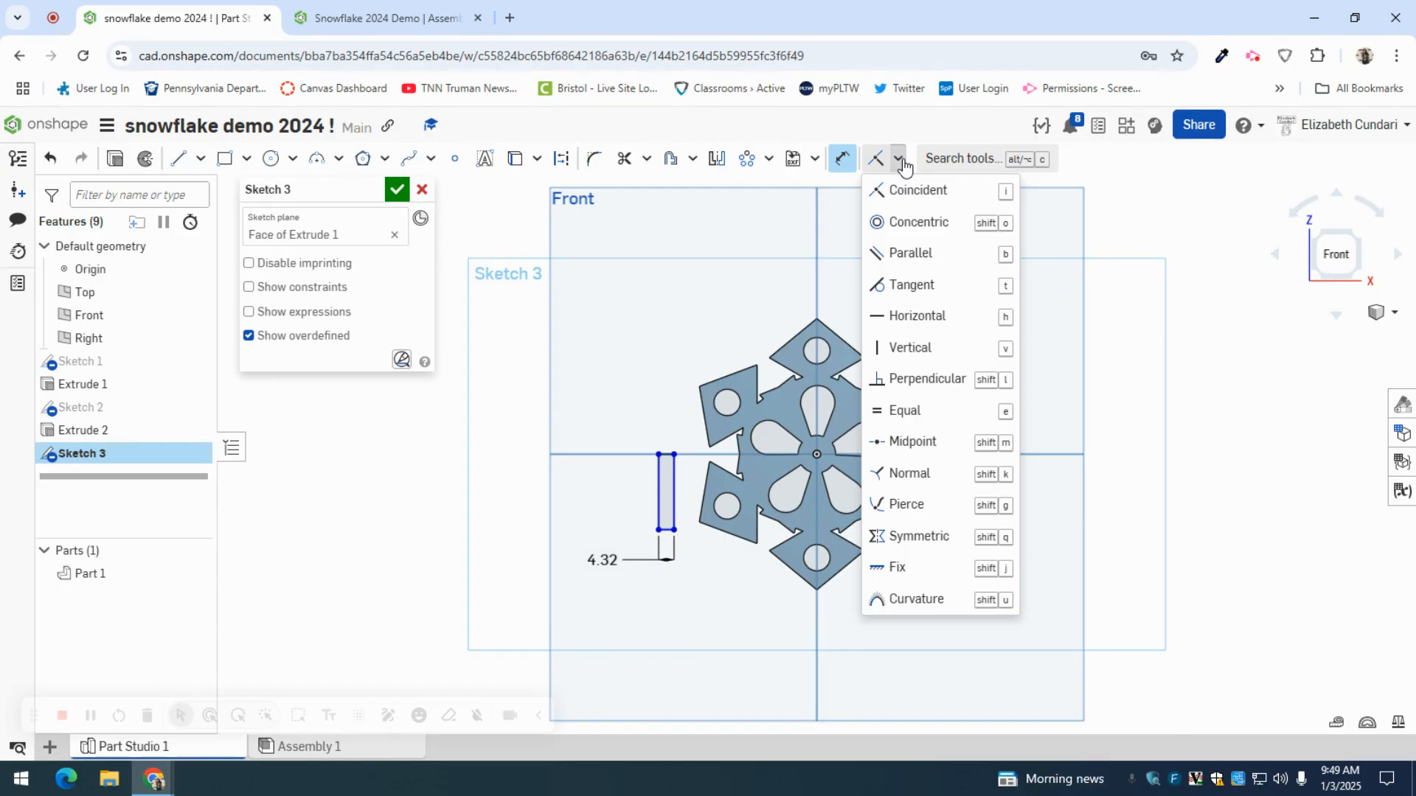
left_click(888, 442)
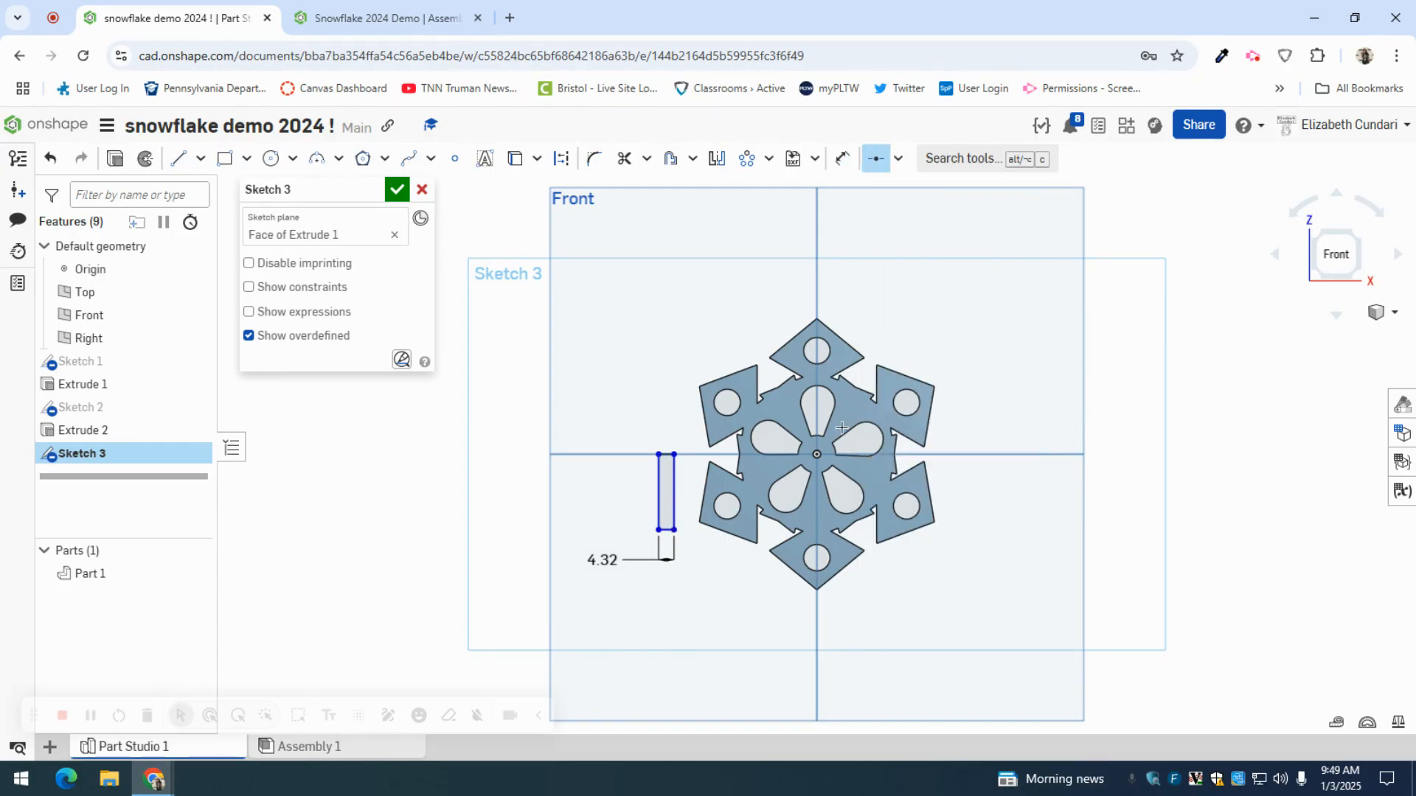
scroll(657, 464, "down", 3)
scroll(665, 448, "up", 10)
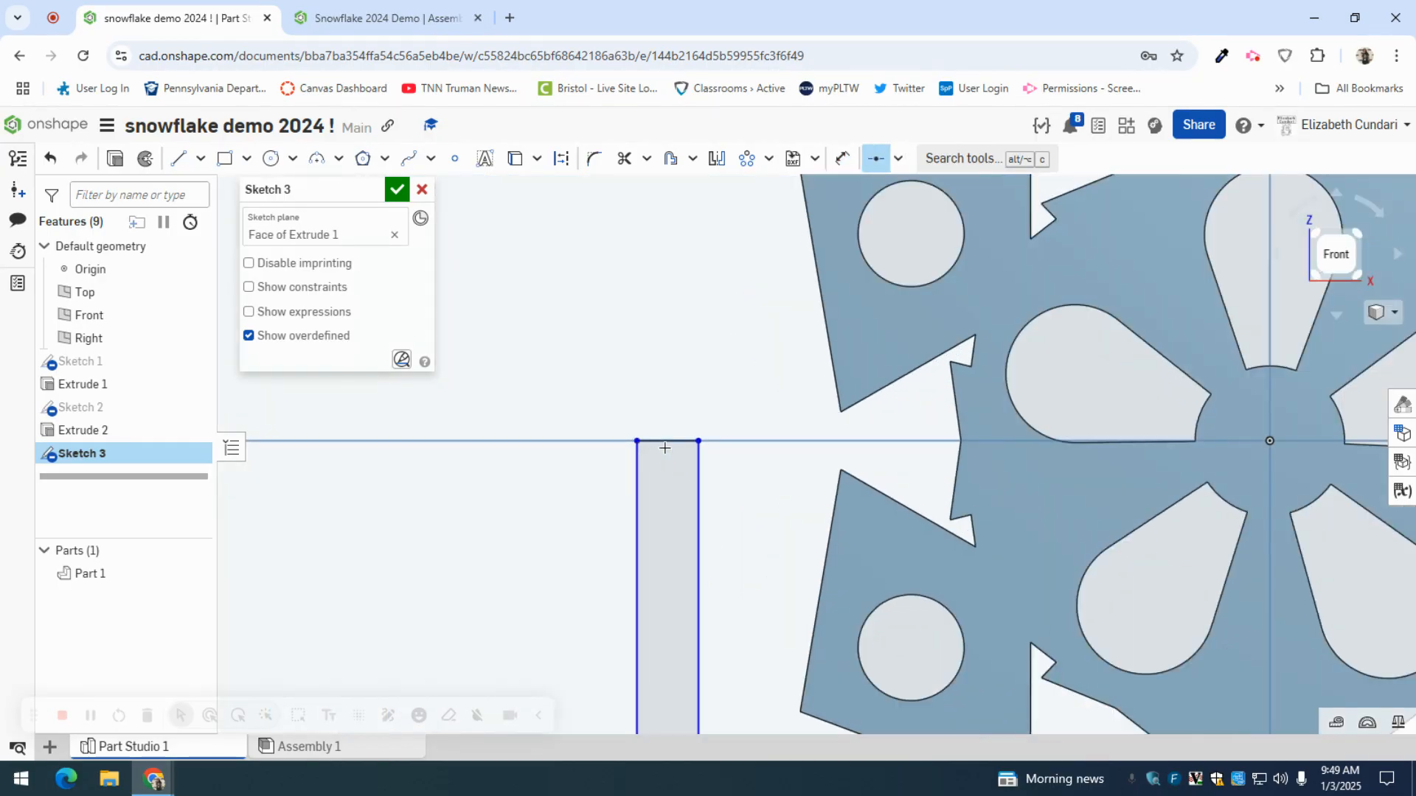
left_click(664, 442)
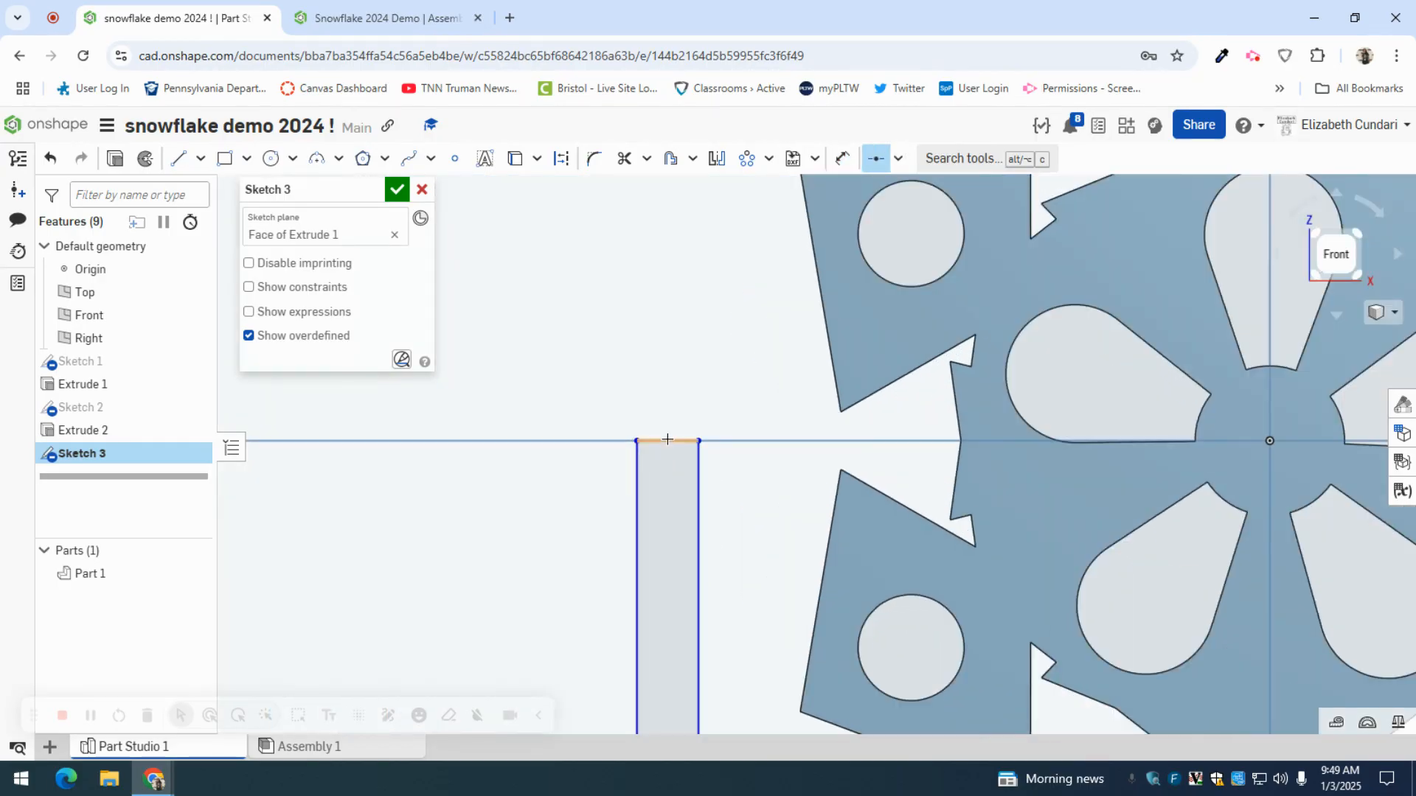
left_click(1270, 442)
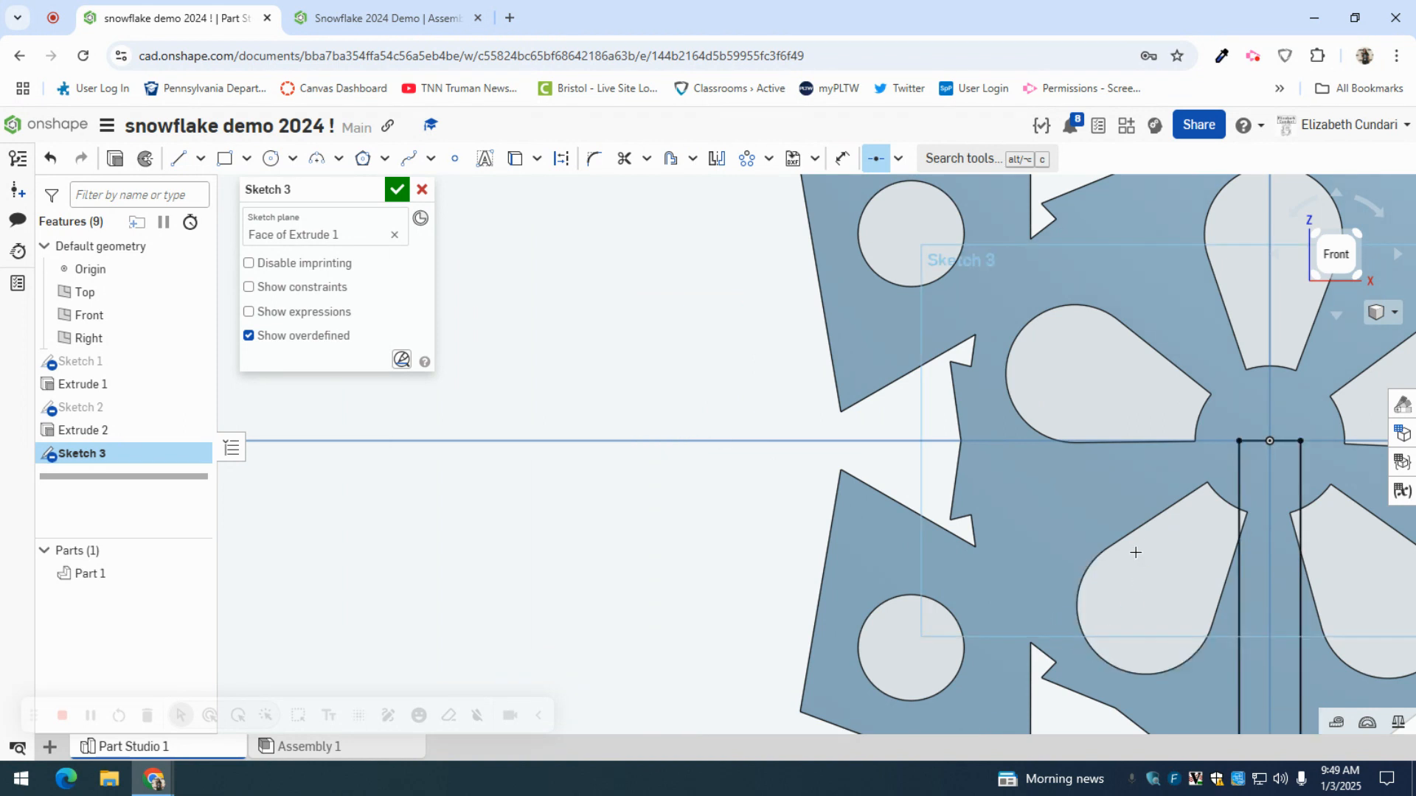
scroll(1136, 553, "down", 5)
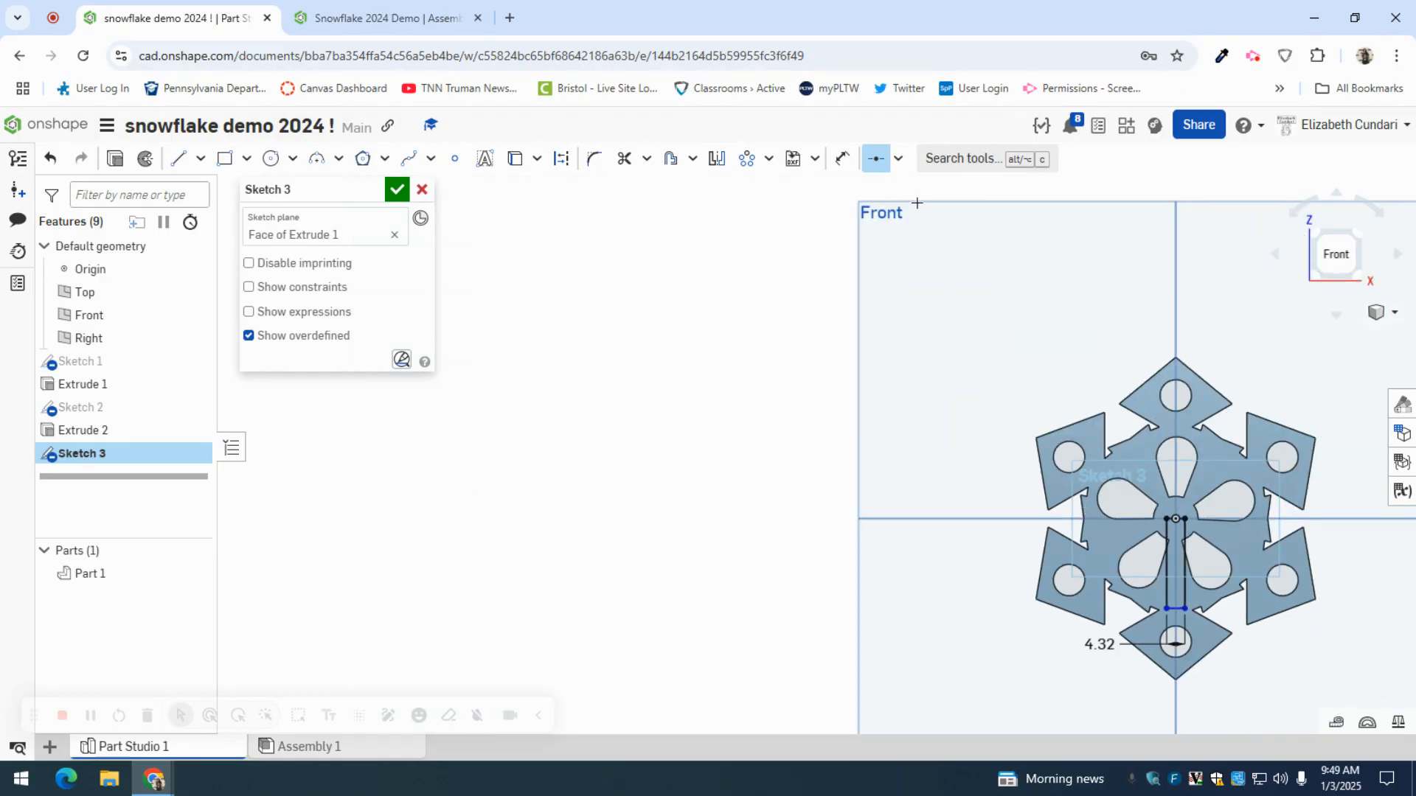
key("Escape")
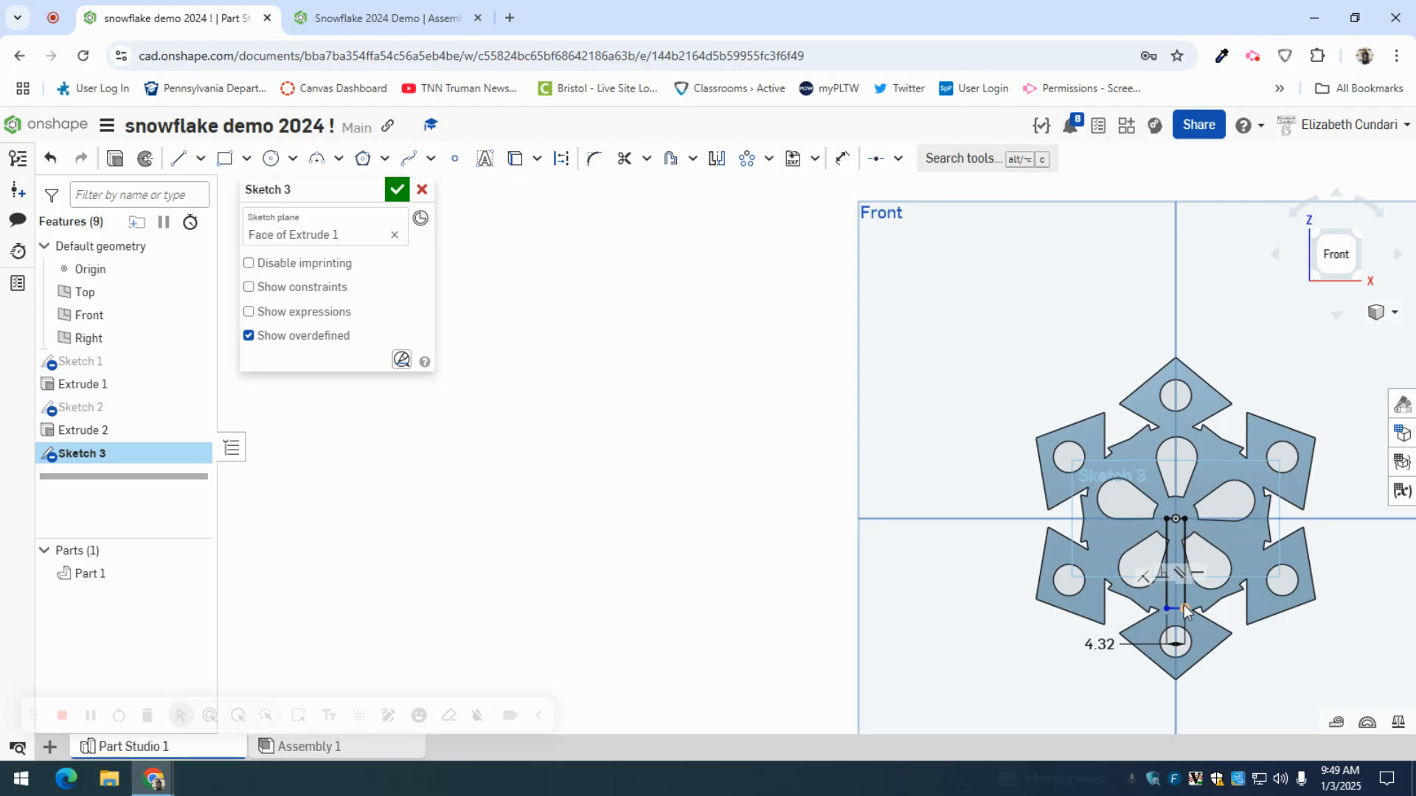
Step: Try to stretch the rectangle's bottom edge well past the lowest branch tip, and undo the change
left_click_drag(1183, 607, 1178, 721)
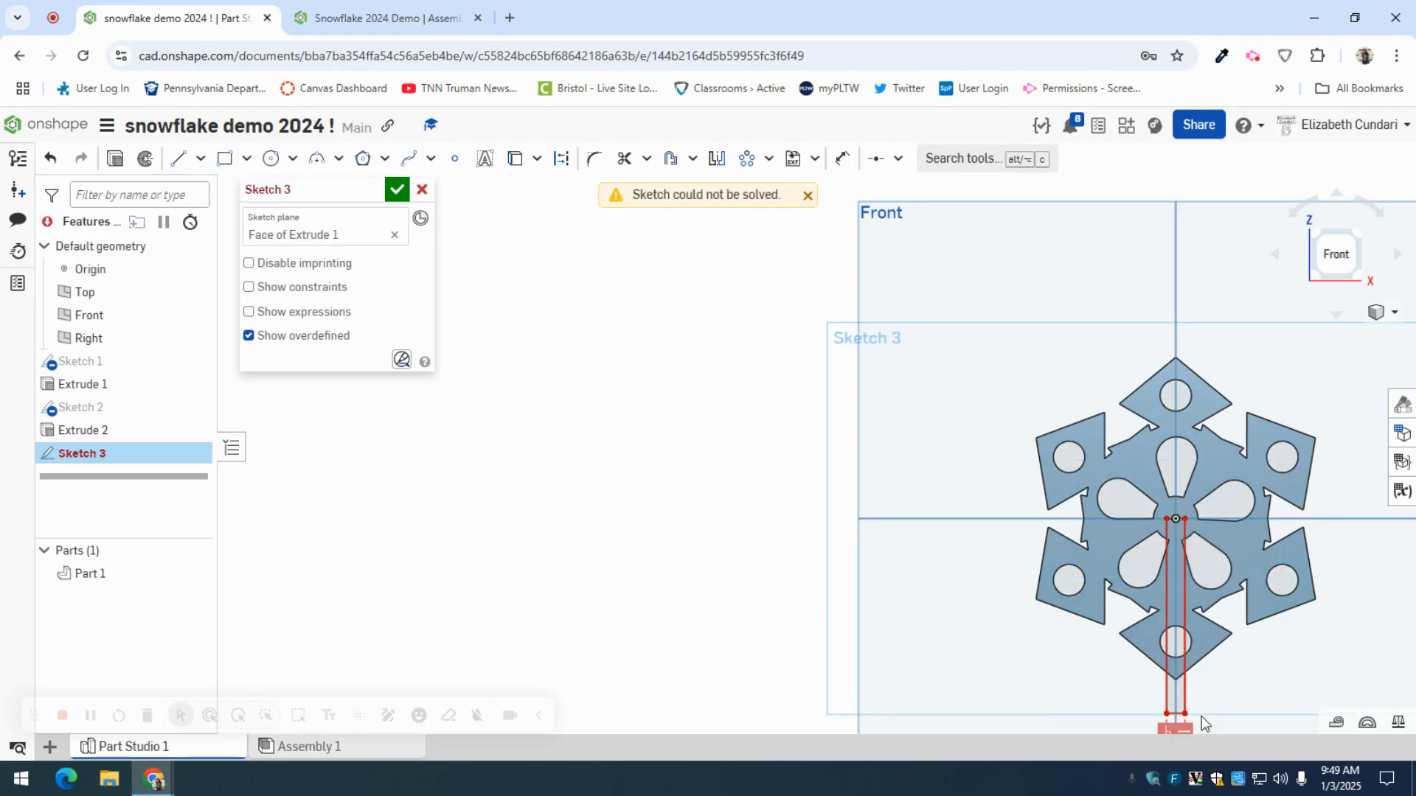
left_click(809, 195)
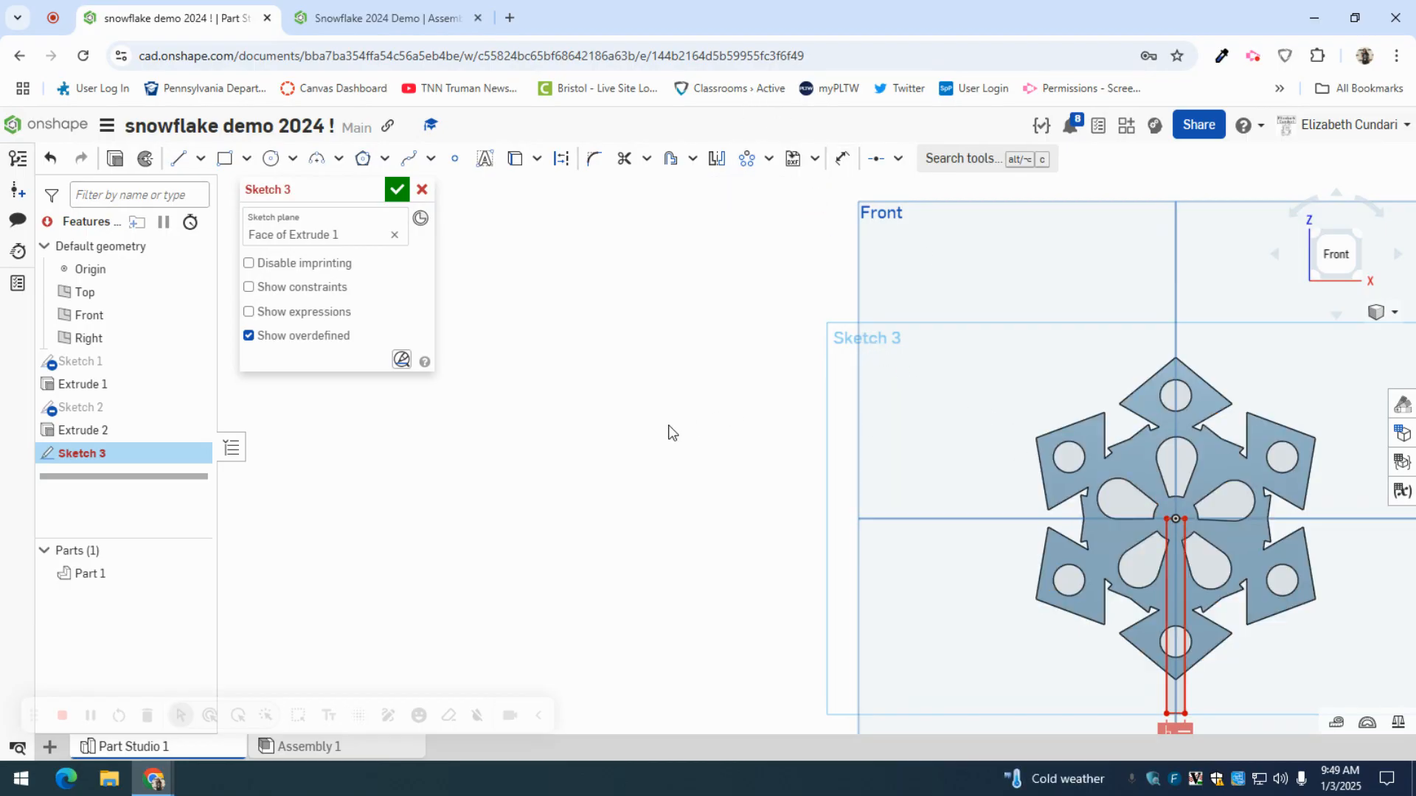
scroll(967, 609, "up", 5)
scroll(968, 609, "down", 5)
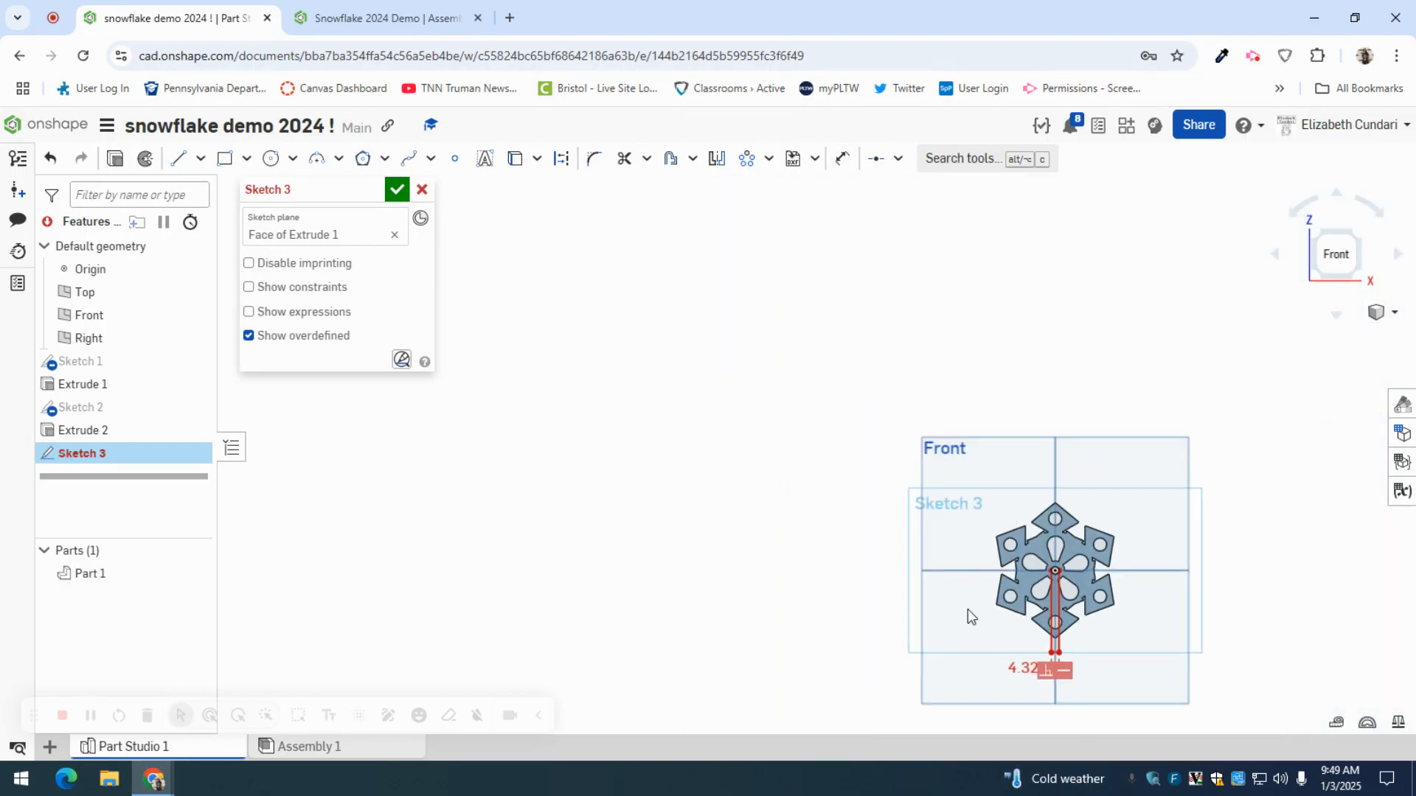
scroll(981, 478, "up", 5)
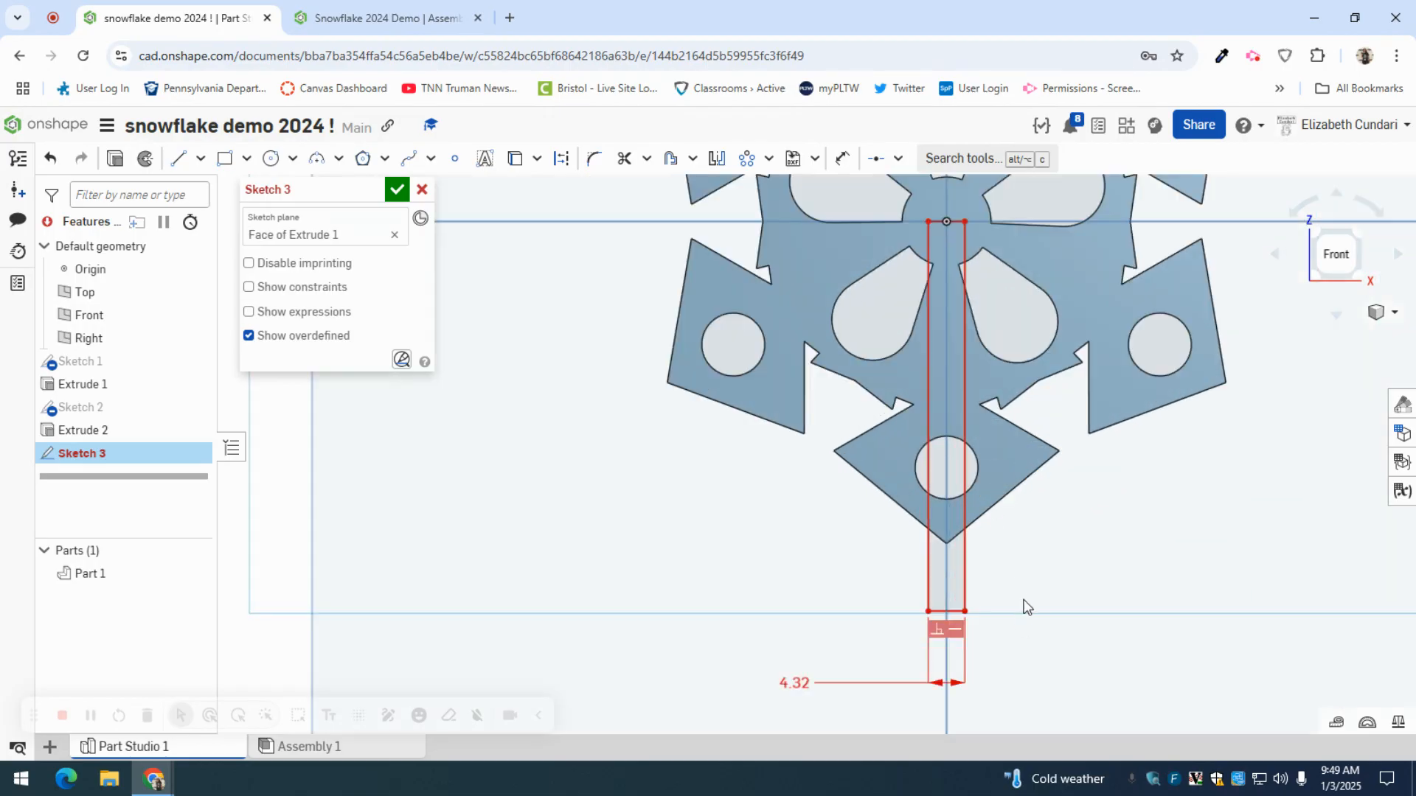
key("ctrl+z")
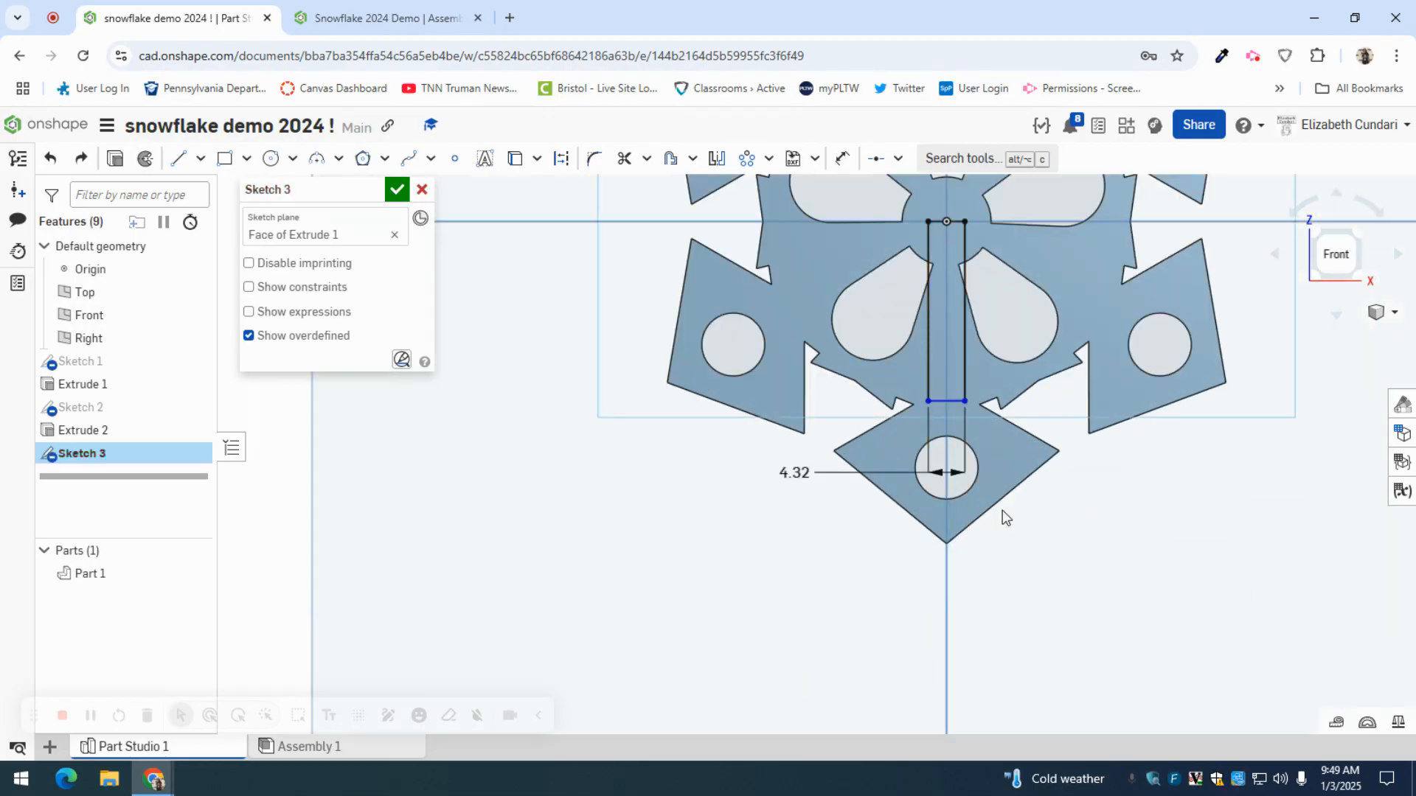
Step: Stretch the rectangle's bottom edge just past the lowest branch tip and dimension its height to 1.5 in
left_click_drag(958, 400, 965, 553)
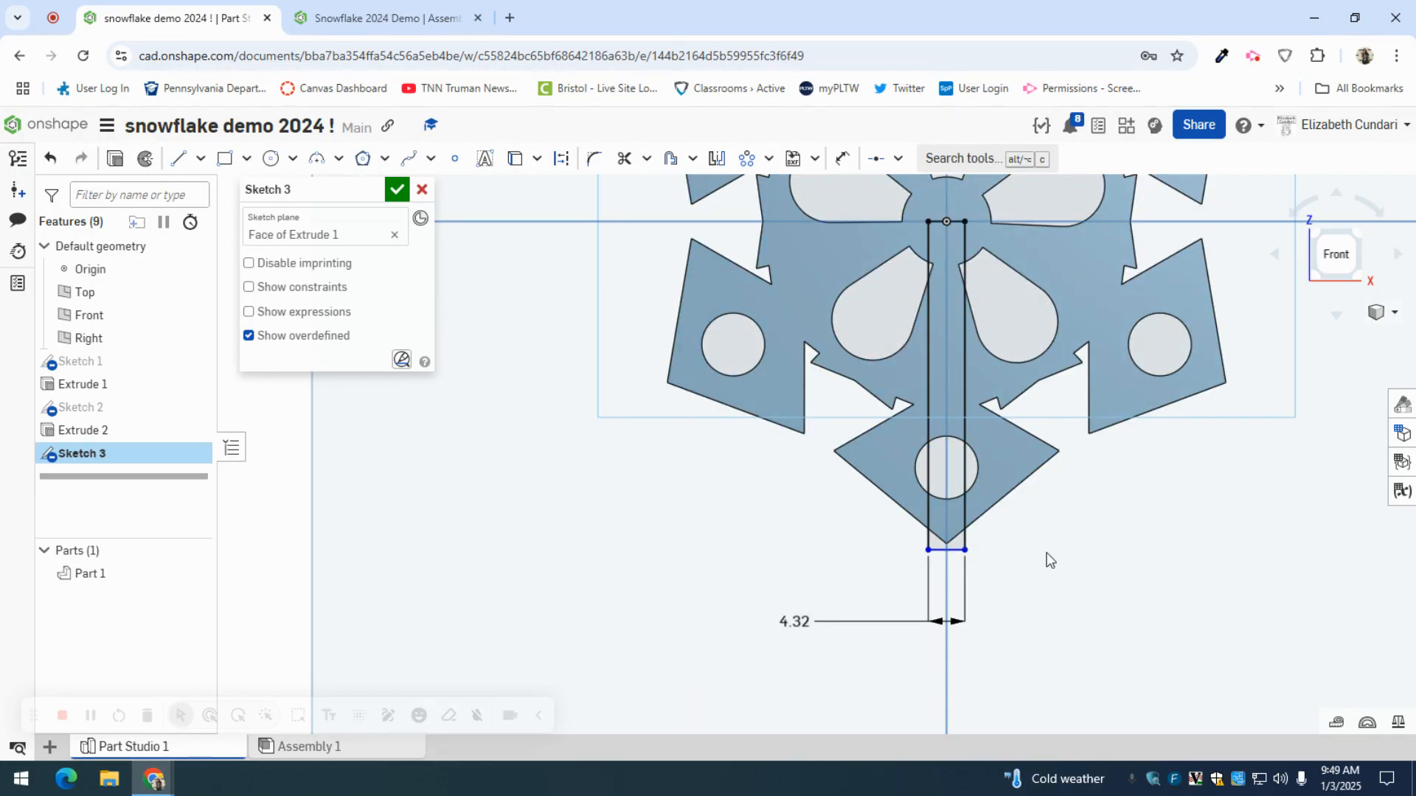
left_click(961, 551)
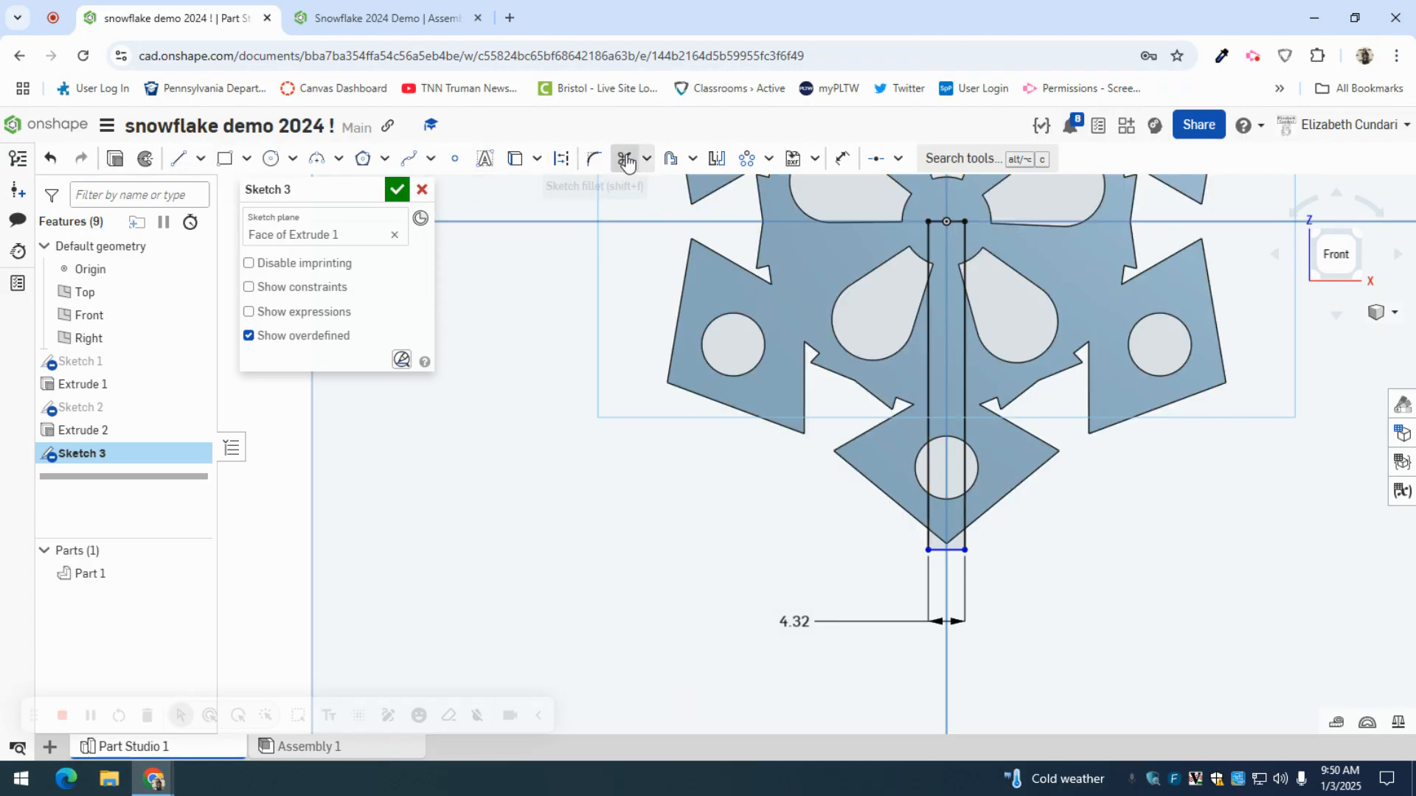
left_click(842, 159)
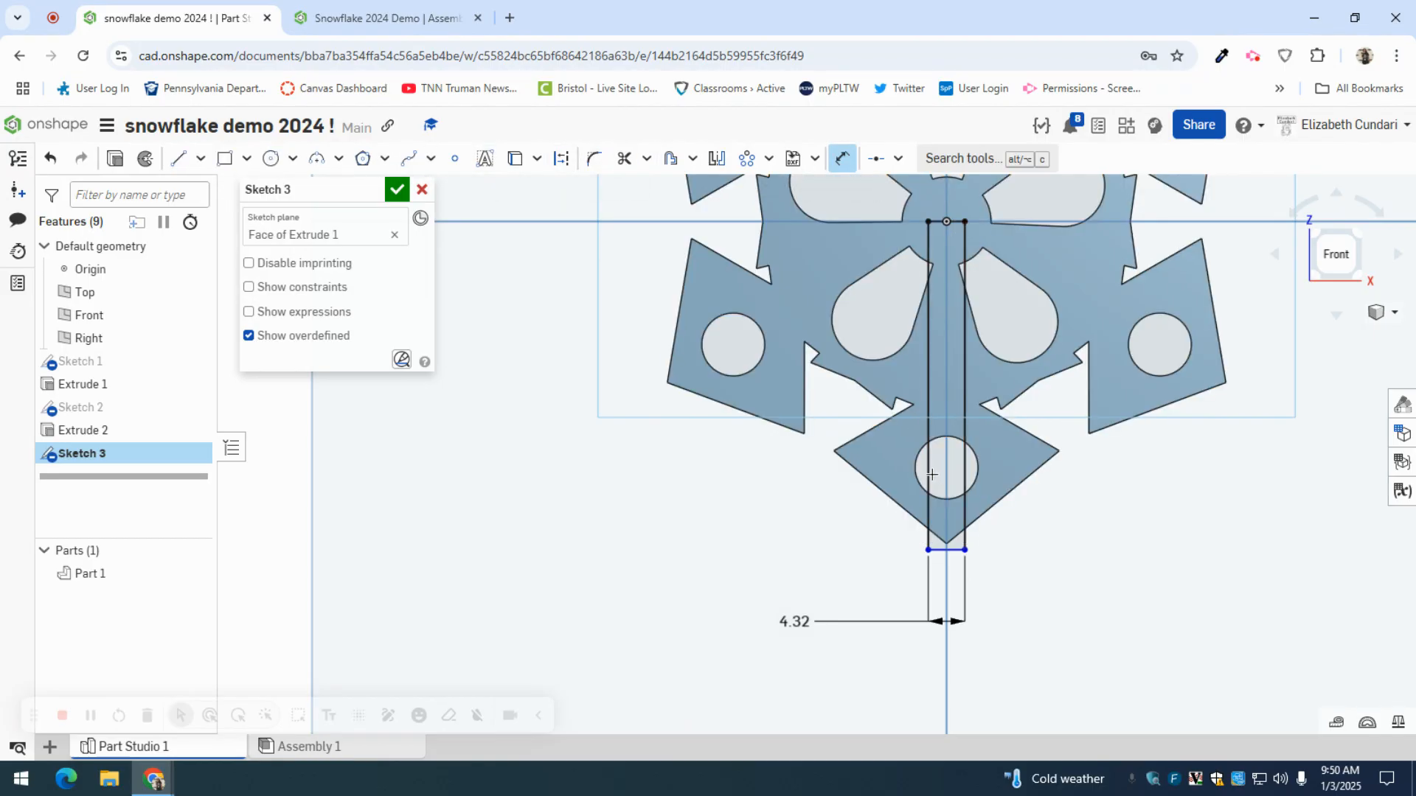
left_click(929, 474)
left_click(617, 418)
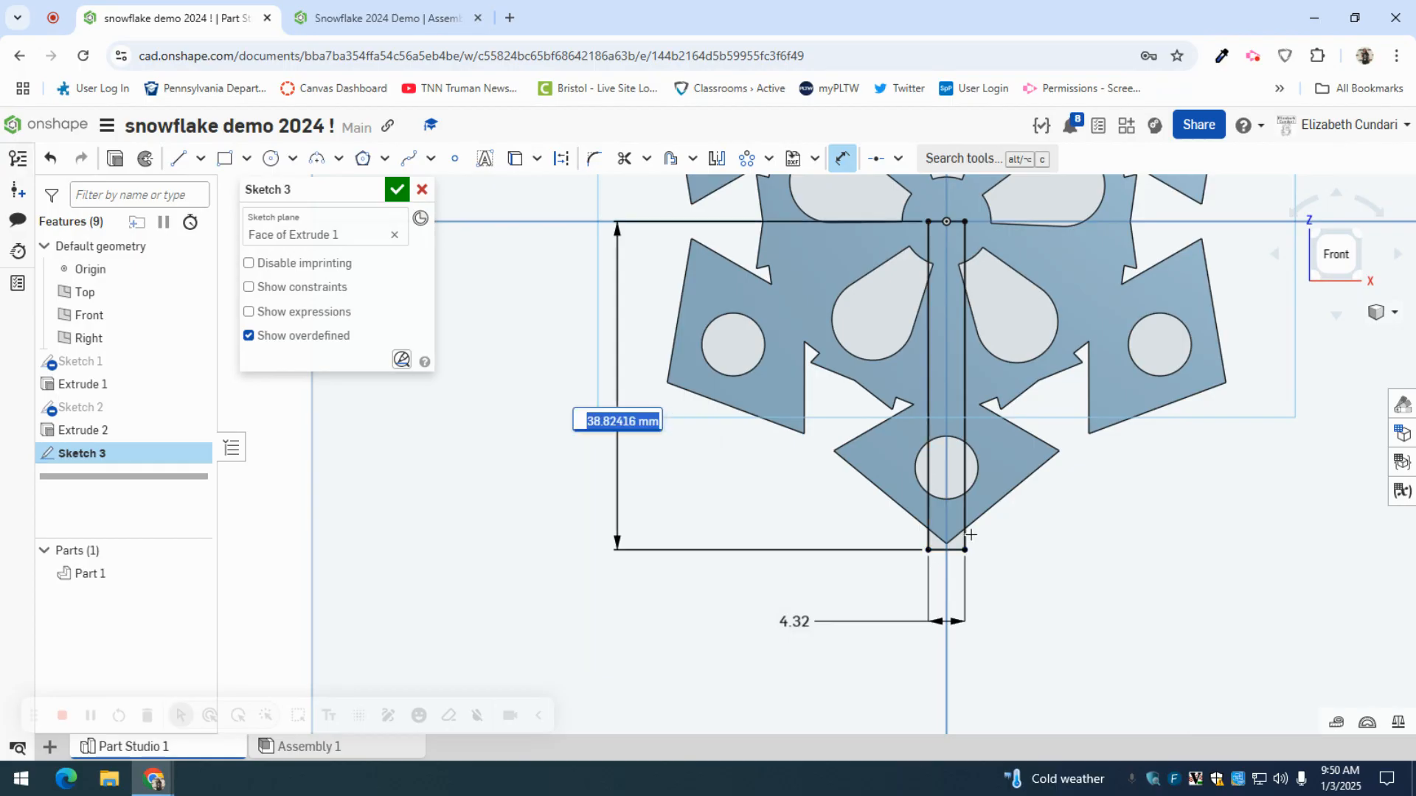
type("1.5")
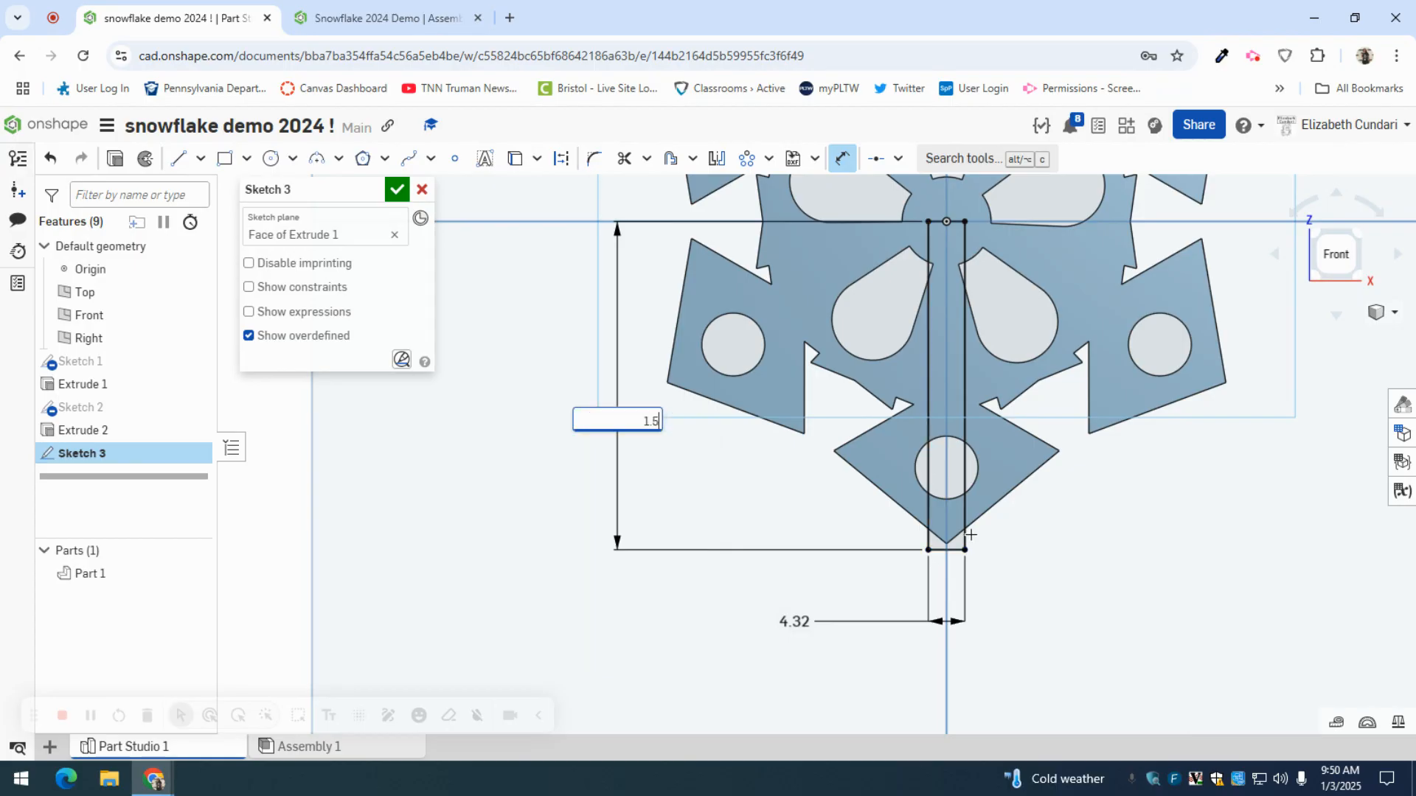
type(" in")
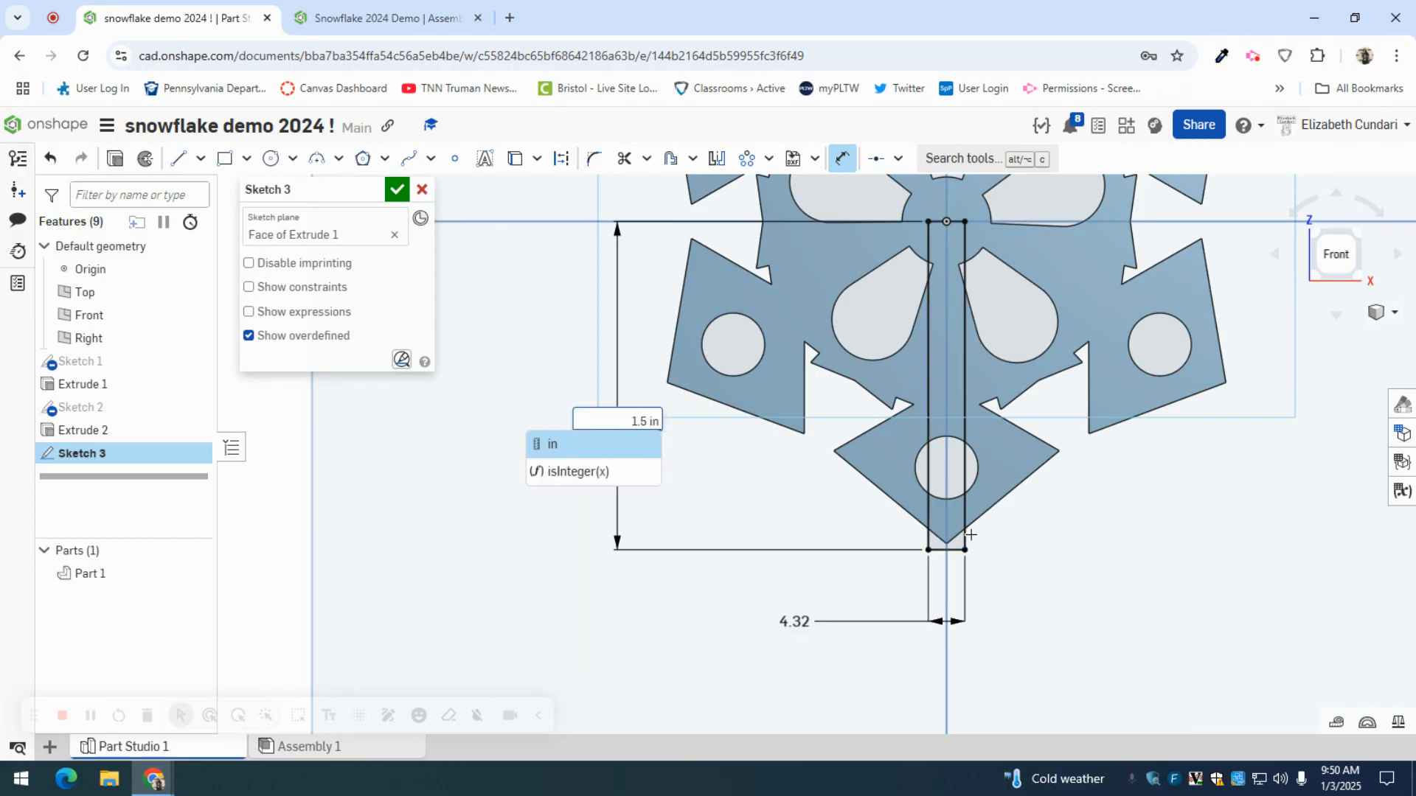
key("Return")
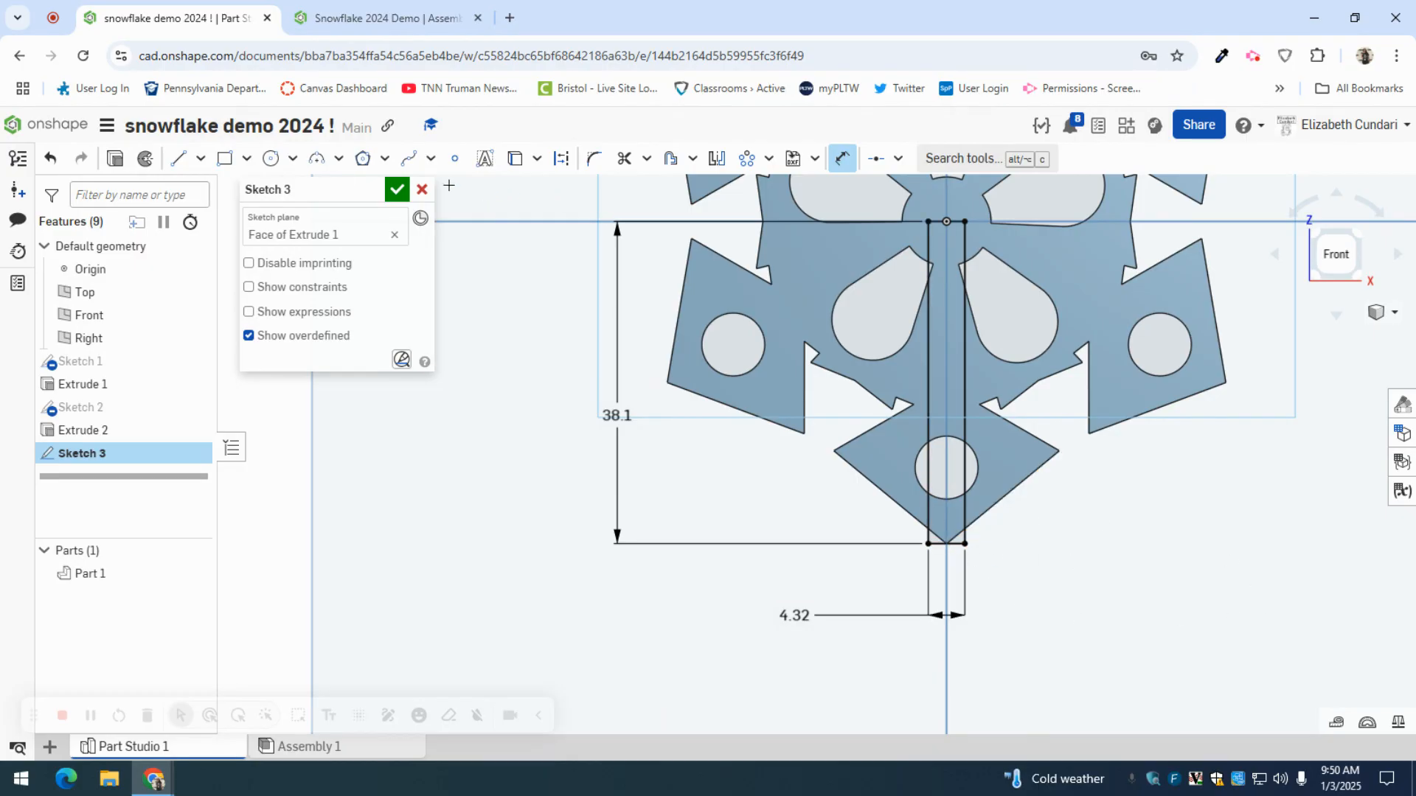
Step: Cut the slot with a Through all Remove extrude of the two rectangle regions above and below the lowest branch hole
left_click(193, 158)
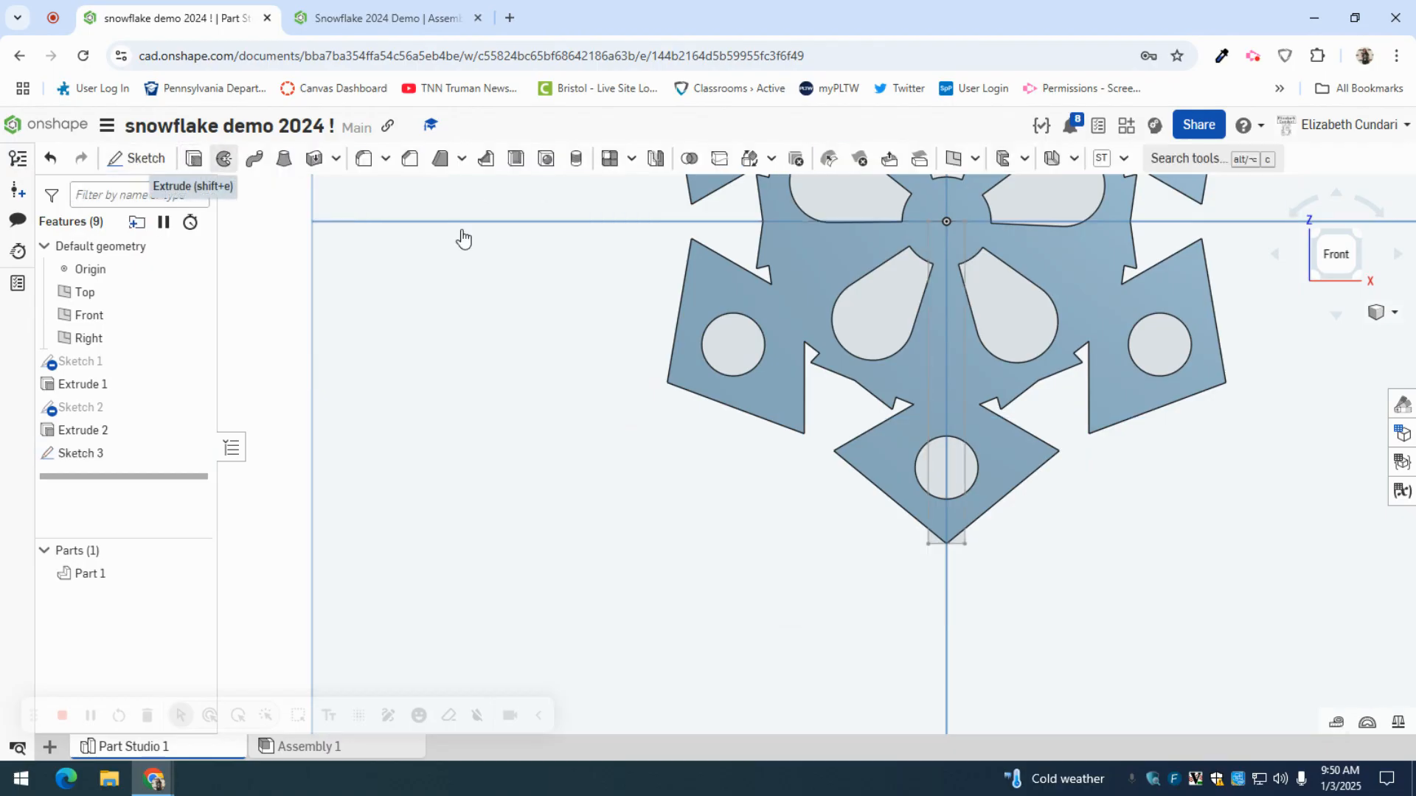
left_click(950, 236)
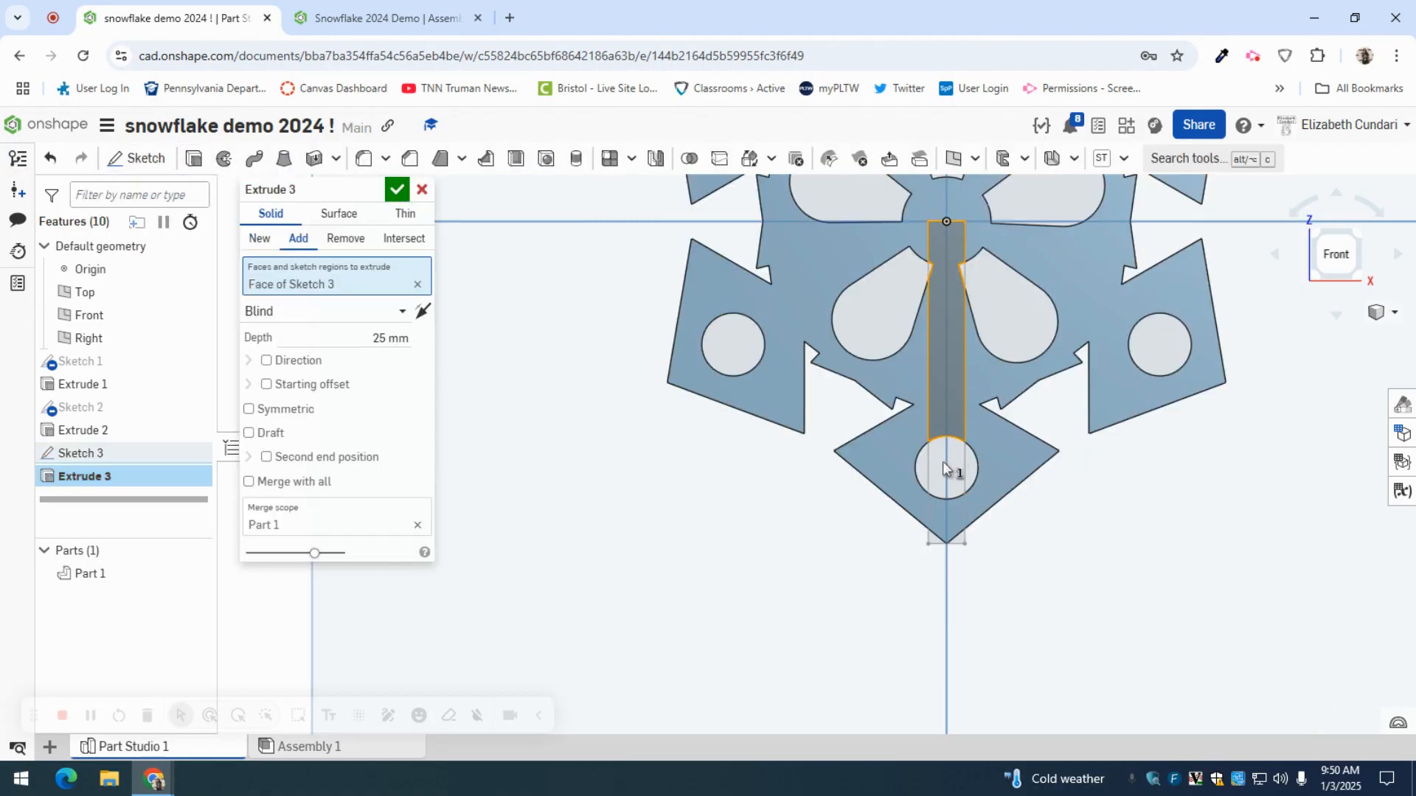
left_click(957, 518)
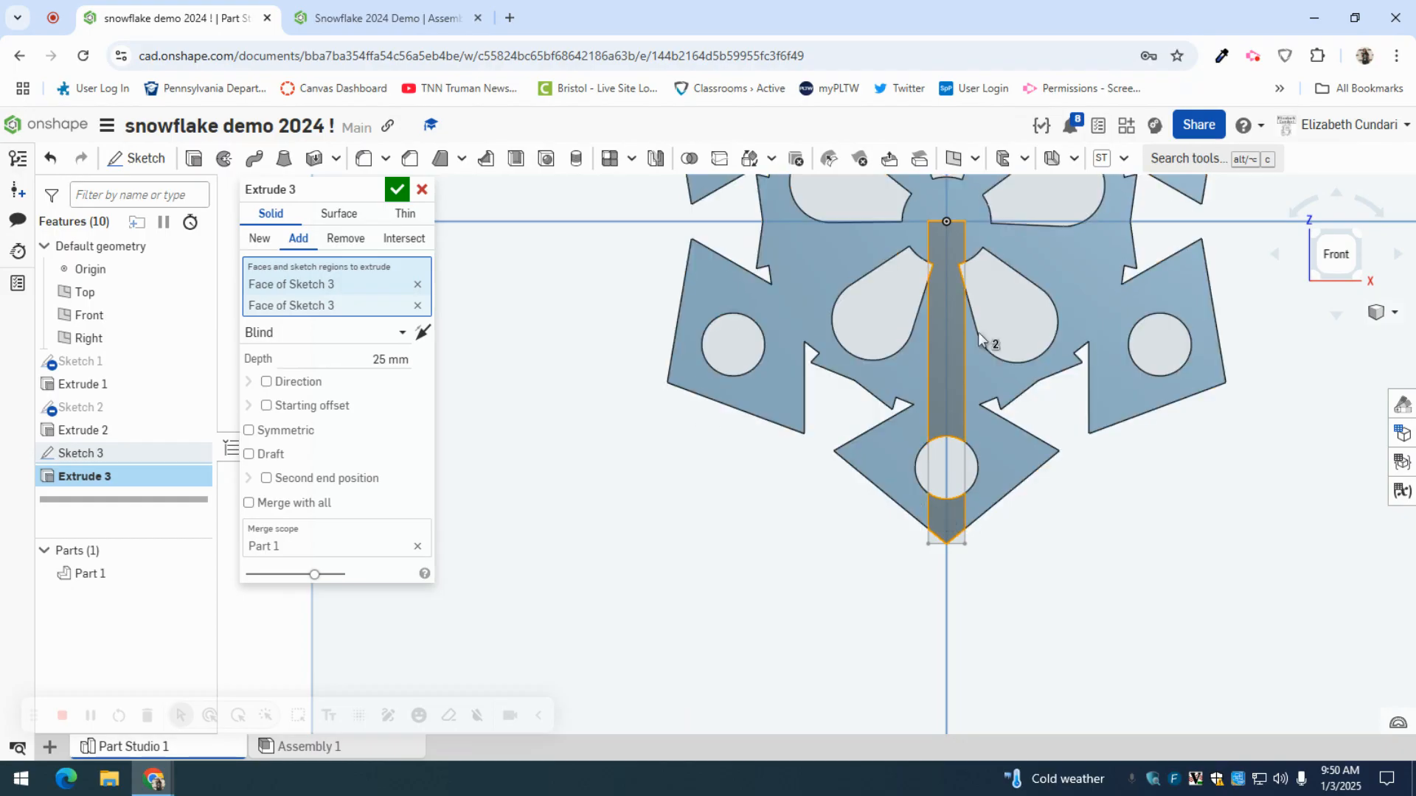
left_click(345, 238)
left_click(364, 341)
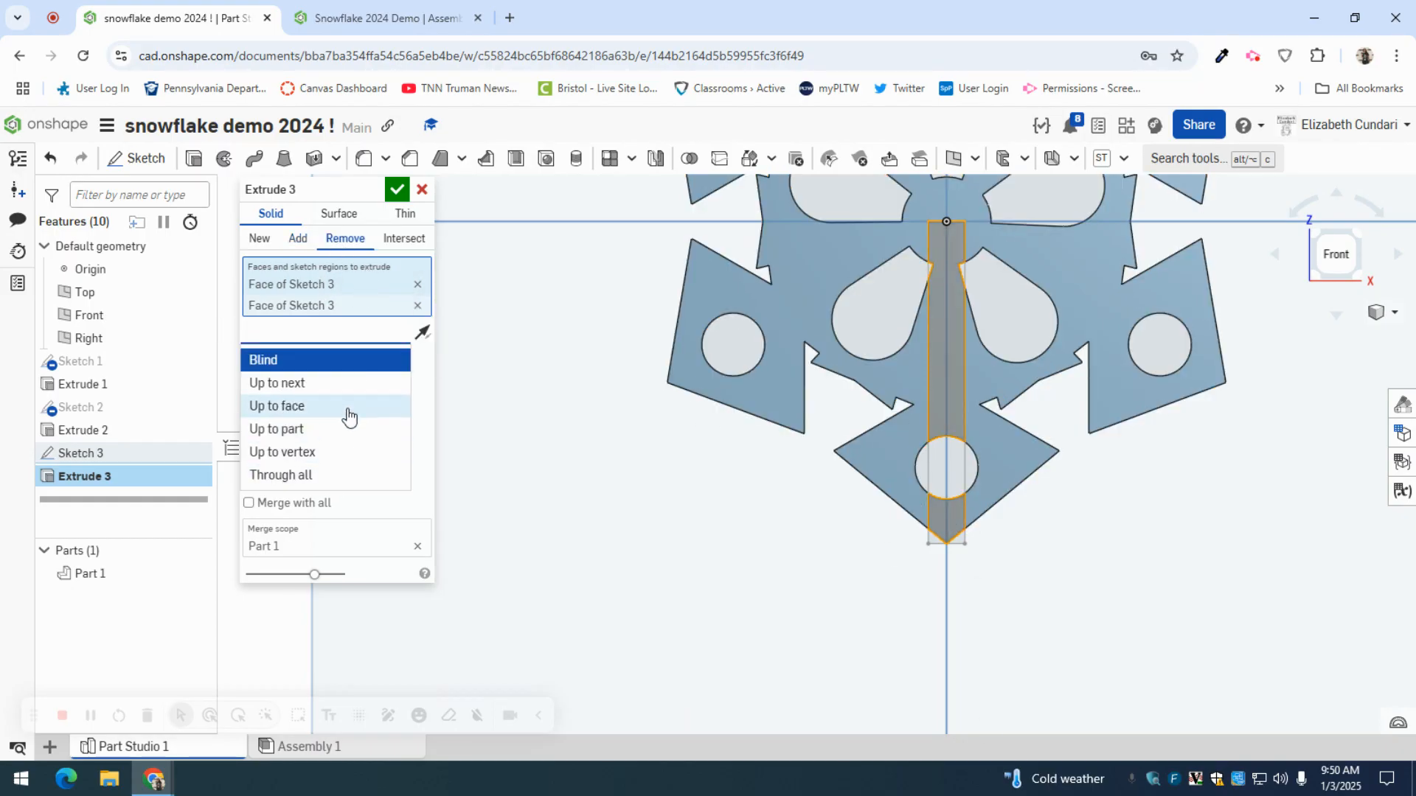
left_click(340, 476)
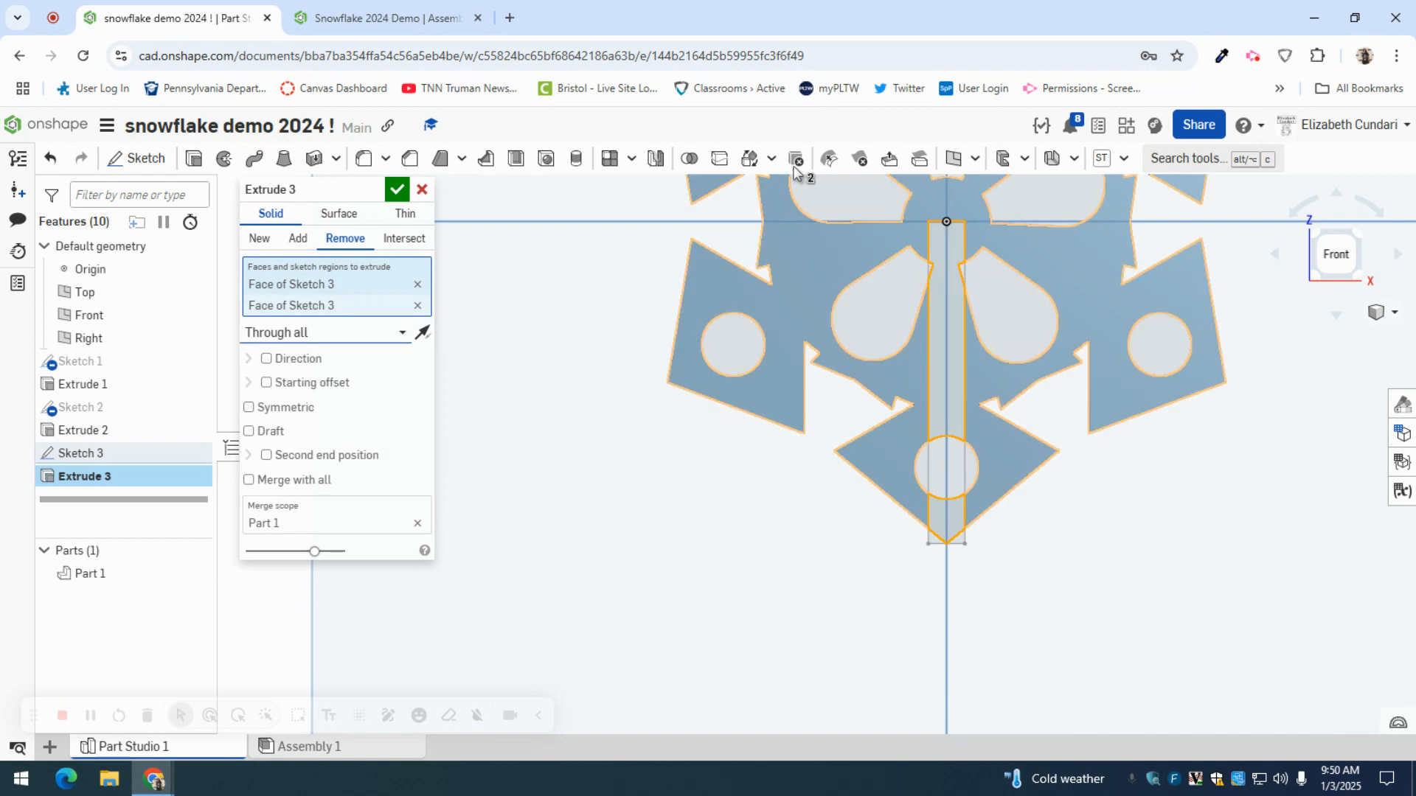
left_click(398, 190)
Step: Start an offset plane from the Top plane, placed below the snowflake at a distance of 1.6 in
key("f")
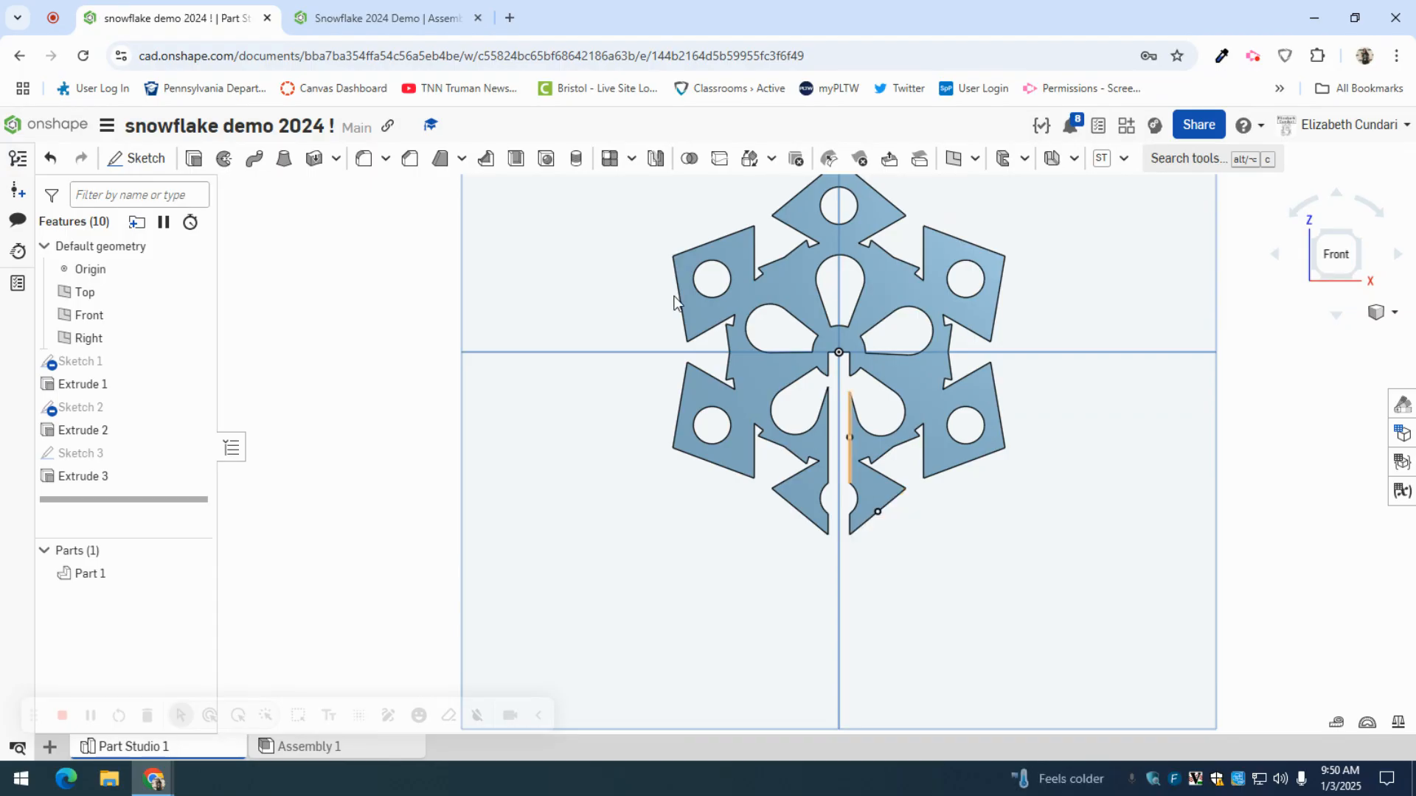
scroll(1000, 490, "up", 2)
scroll(1003, 490, "down", 3)
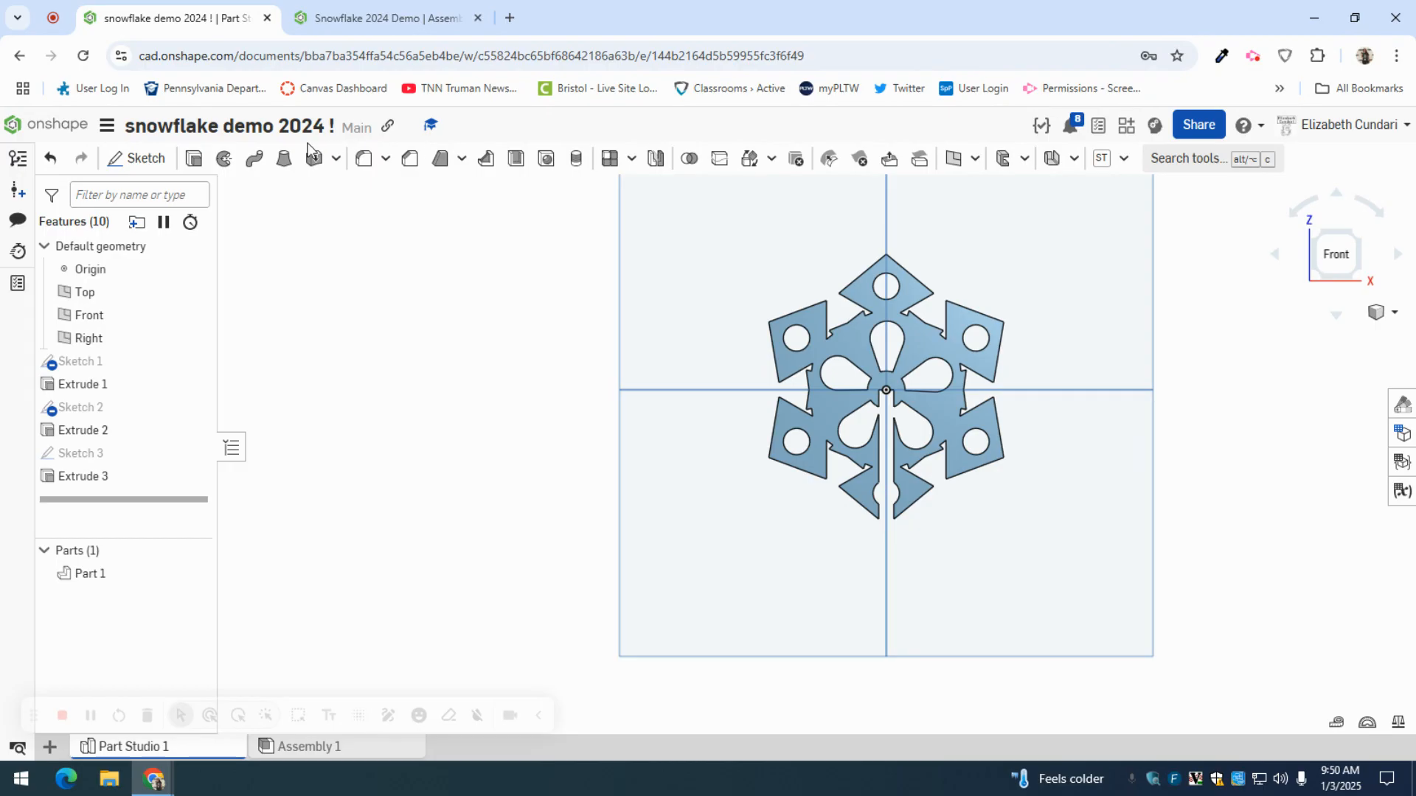
left_click(958, 163)
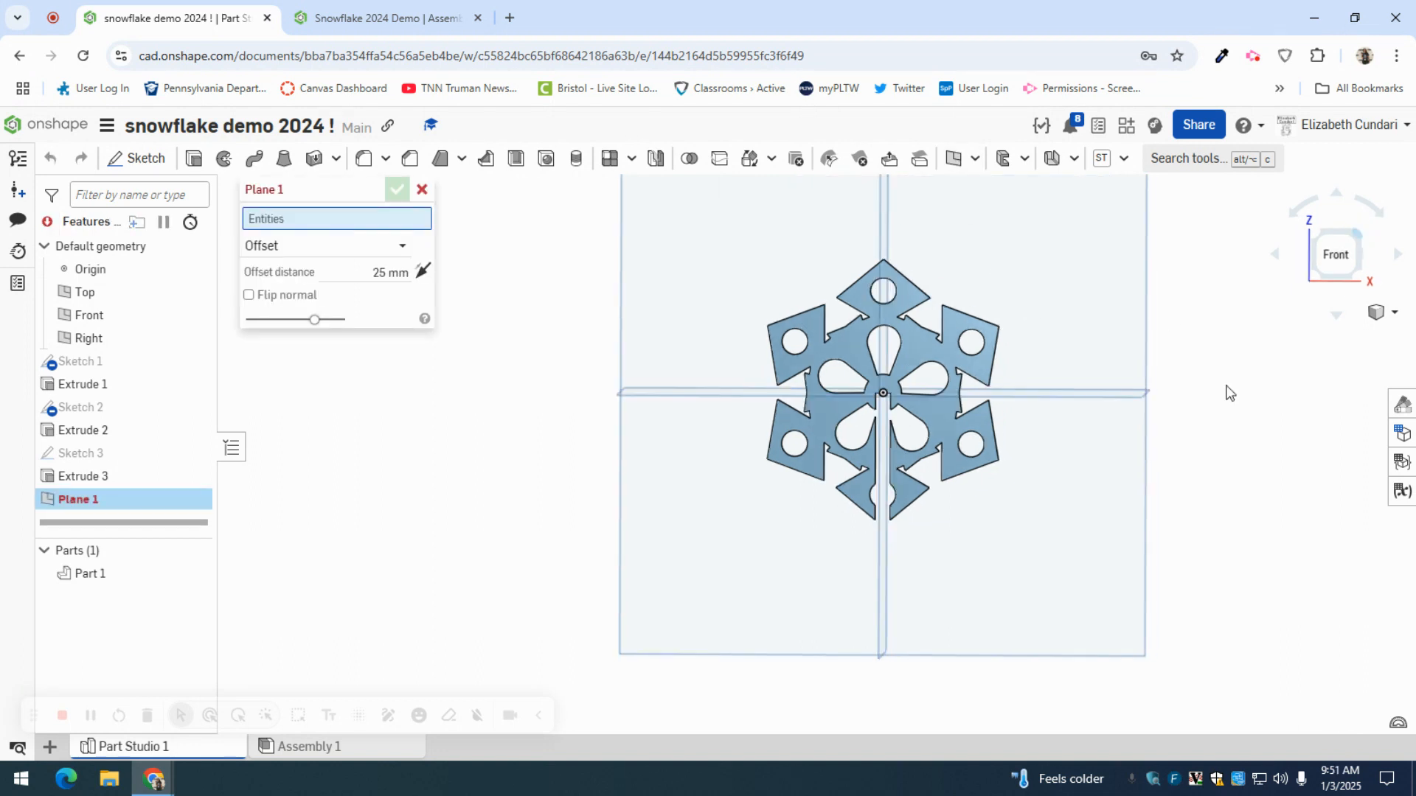
right_click_drag(1230, 393, 969, 486)
left_click(904, 529)
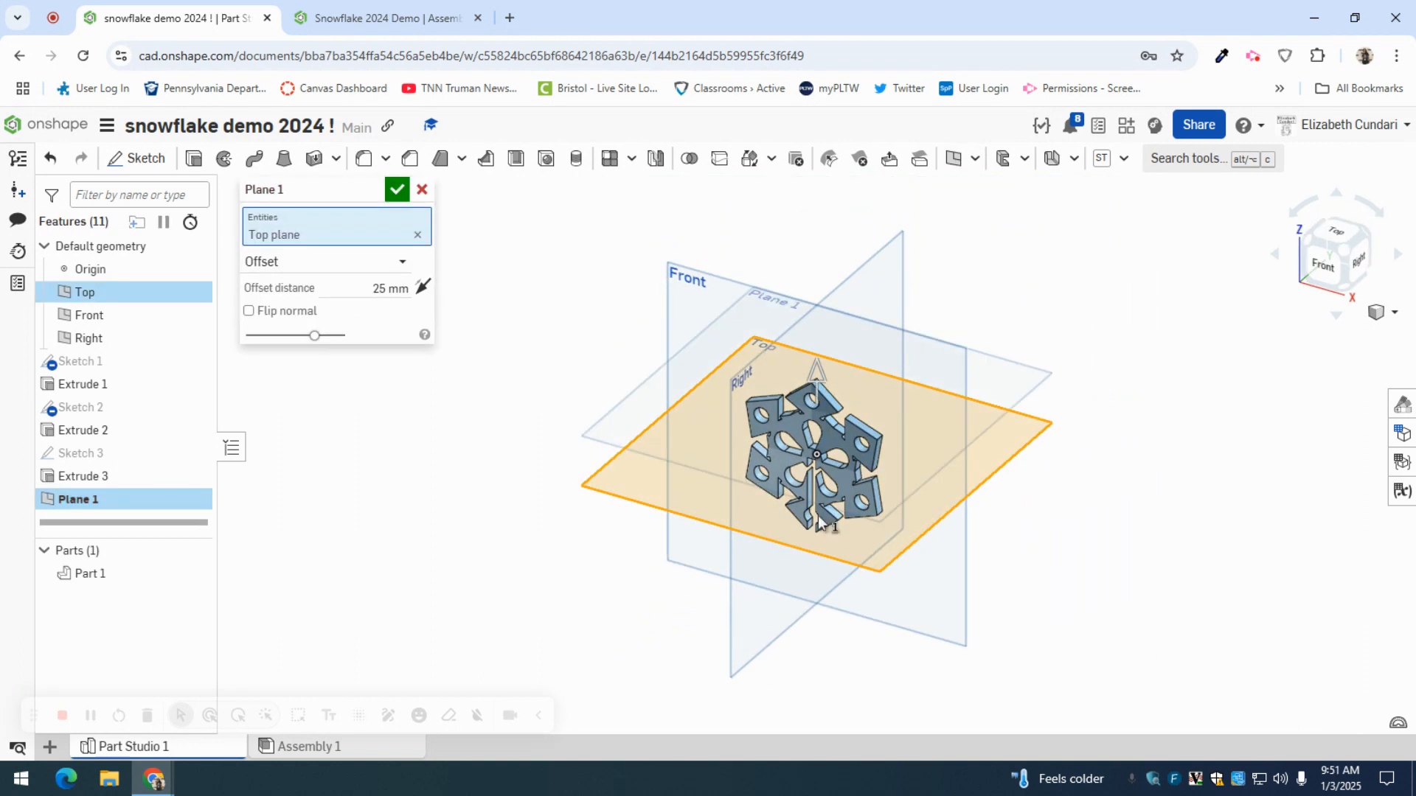
left_click_drag(816, 414, 817, 549)
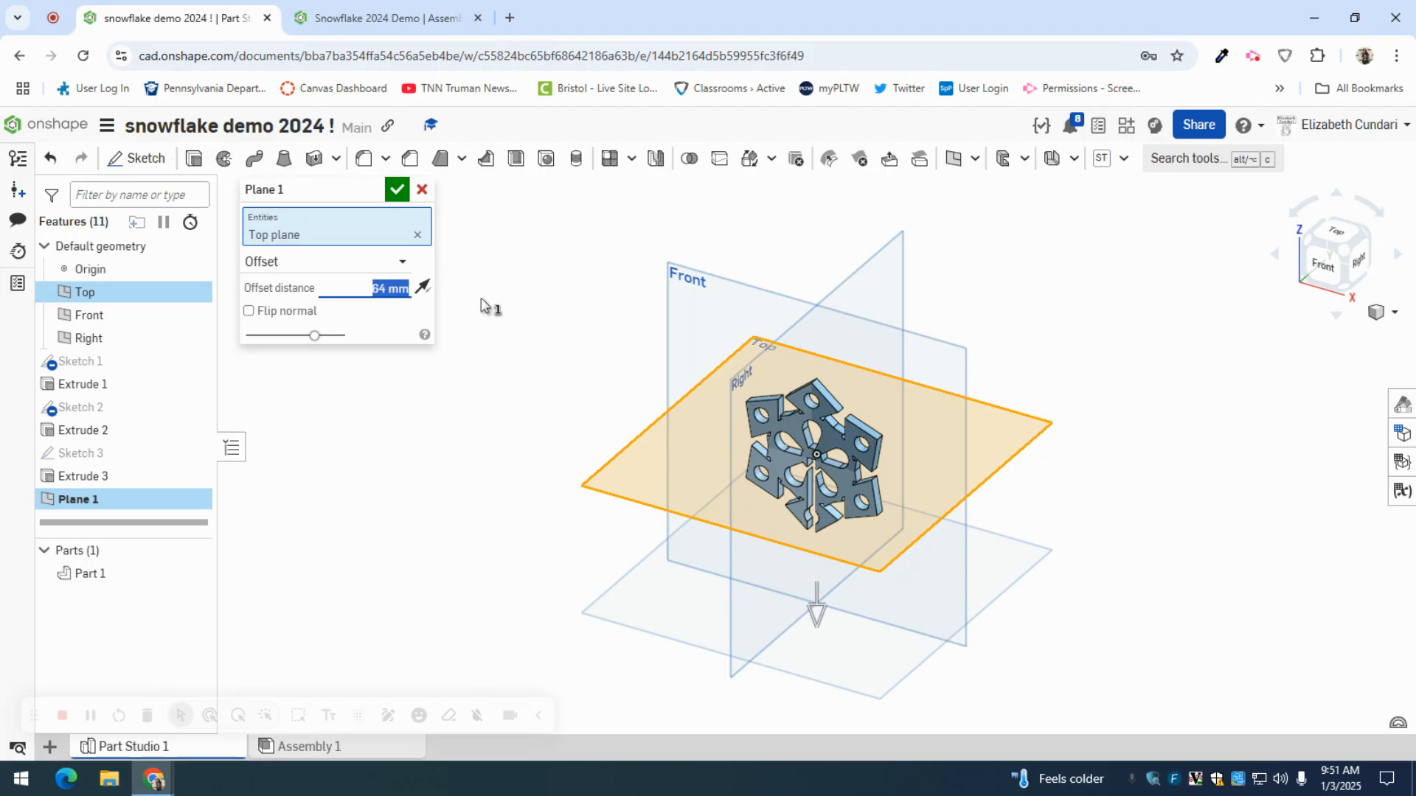
key("BackSpace")
type("1.6 in")
key("Return")
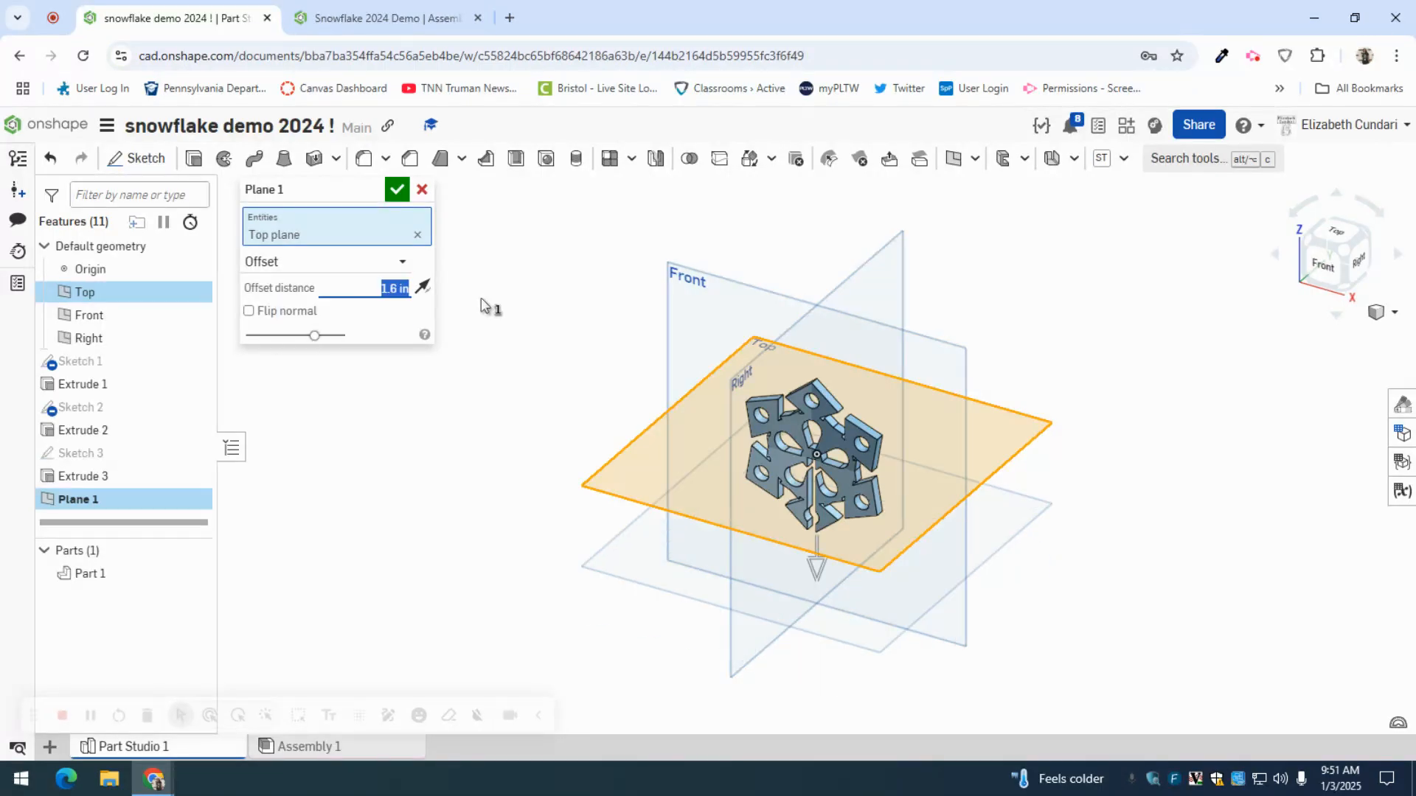
Step: Set the plane's offset distance to 1.5 in and accept the plane
left_click(1324, 264)
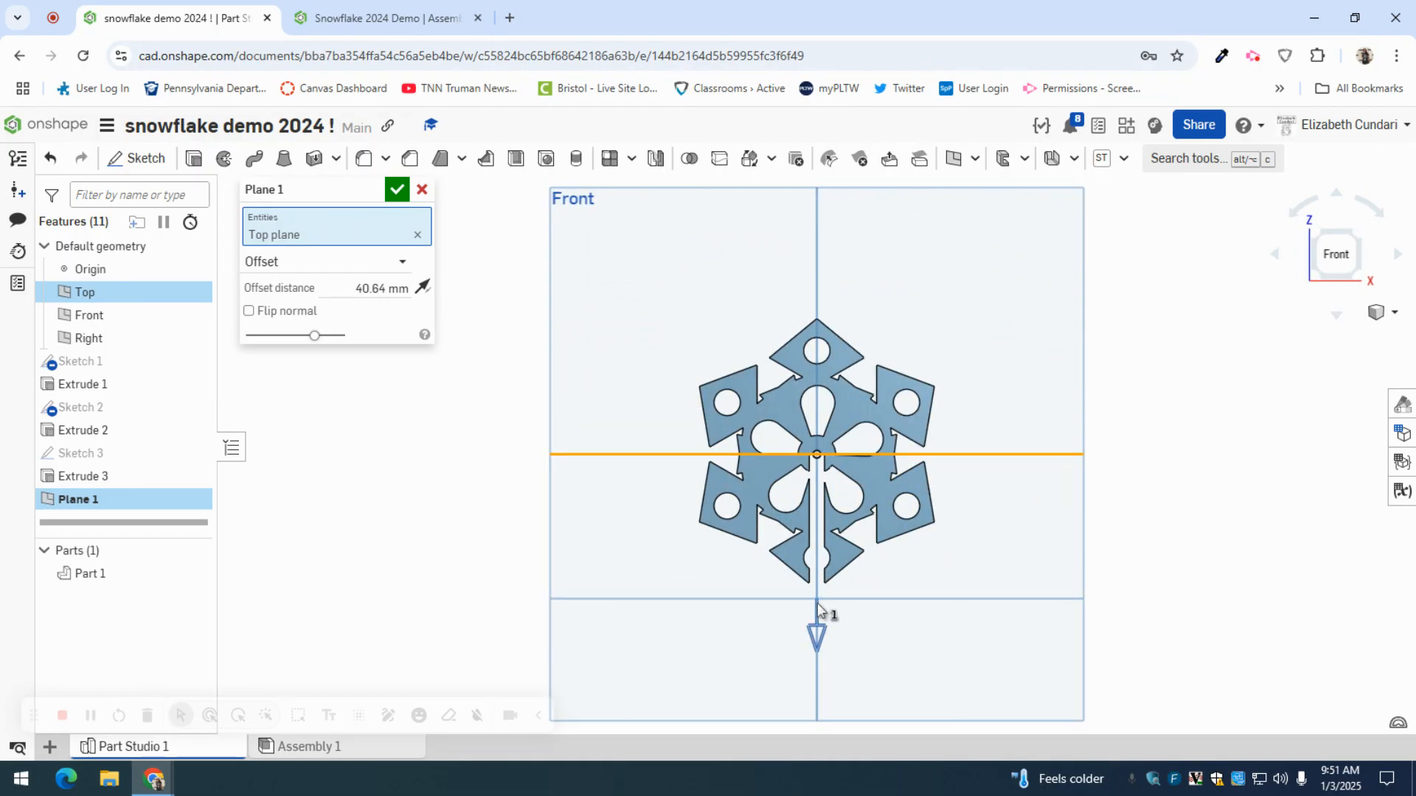
left_click(329, 288)
type("1")
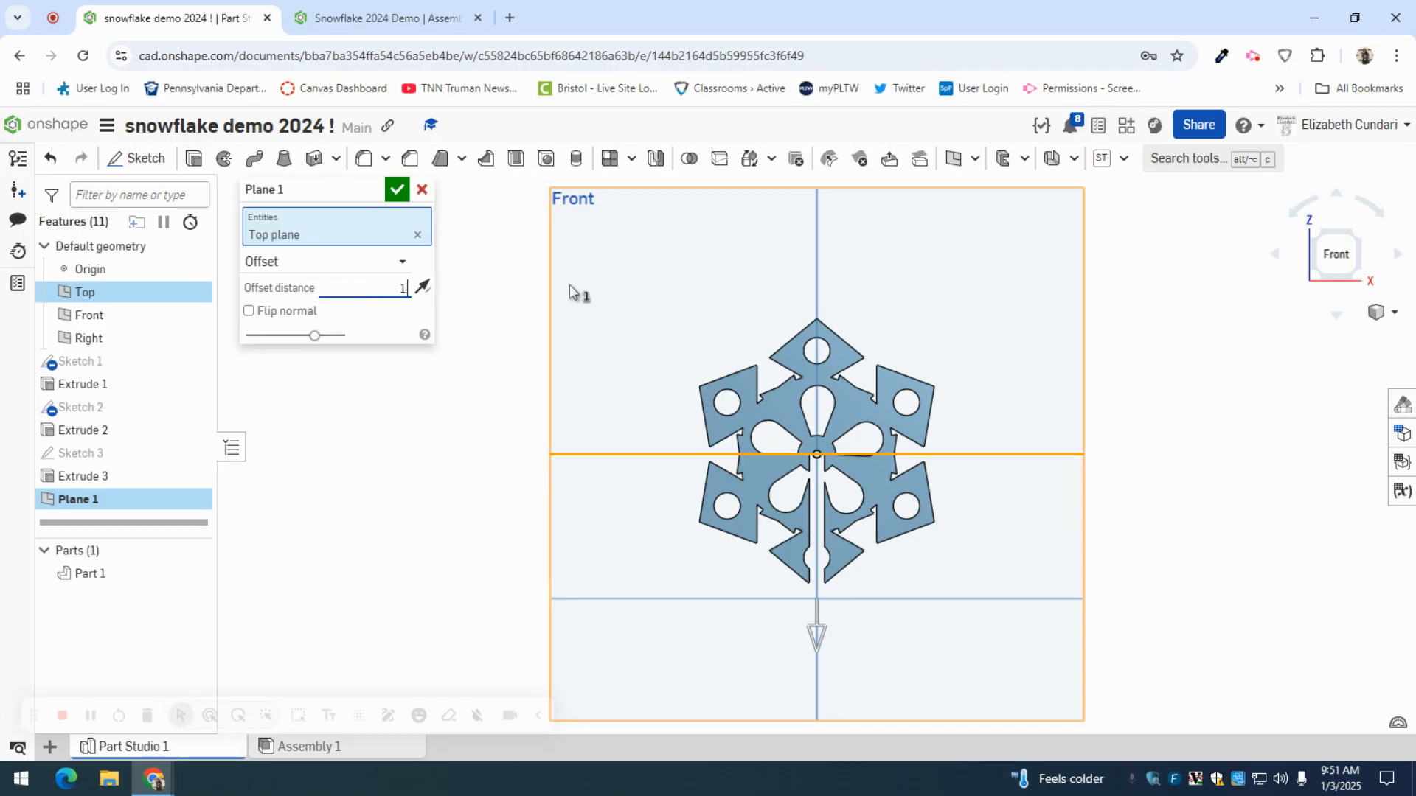
type(".5")
key("Return")
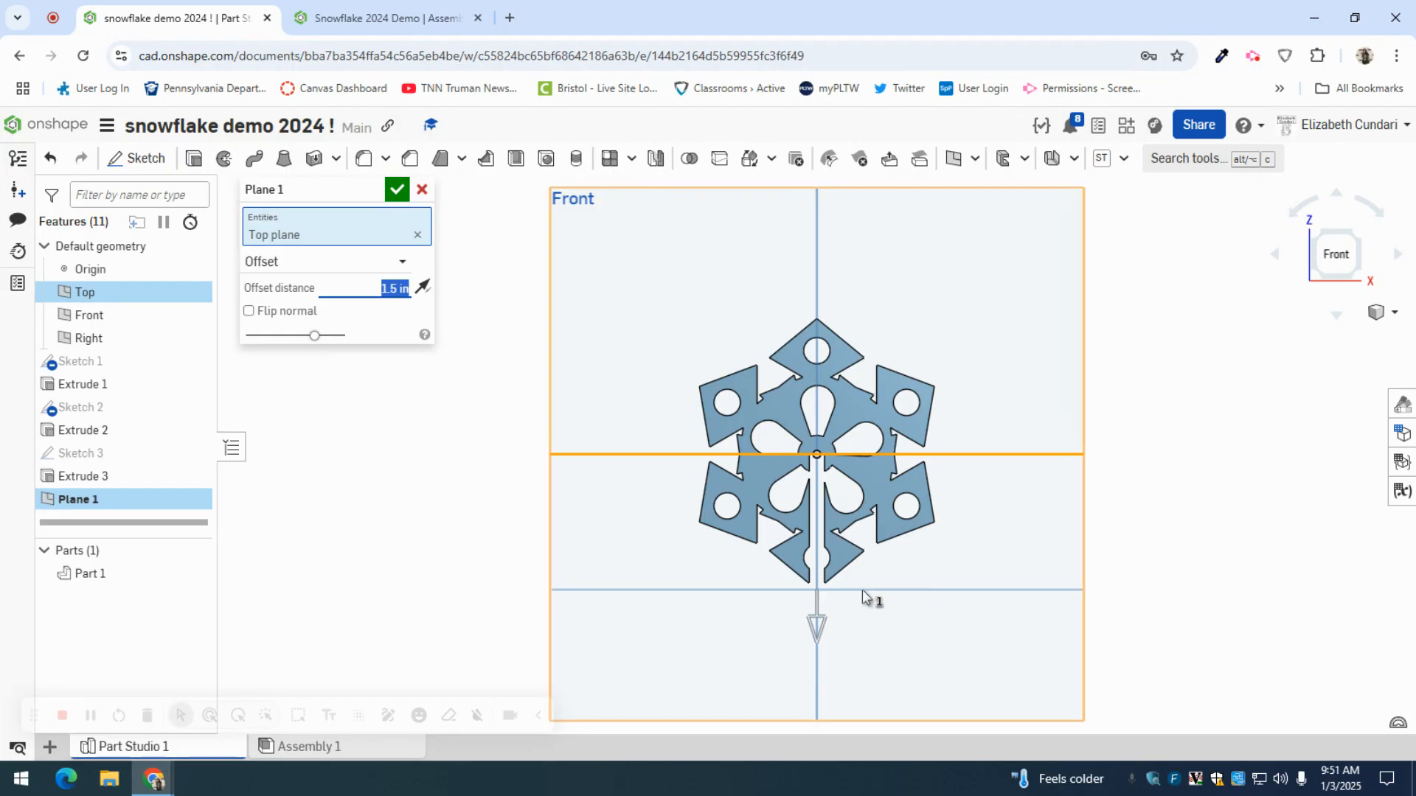
left_click(397, 190)
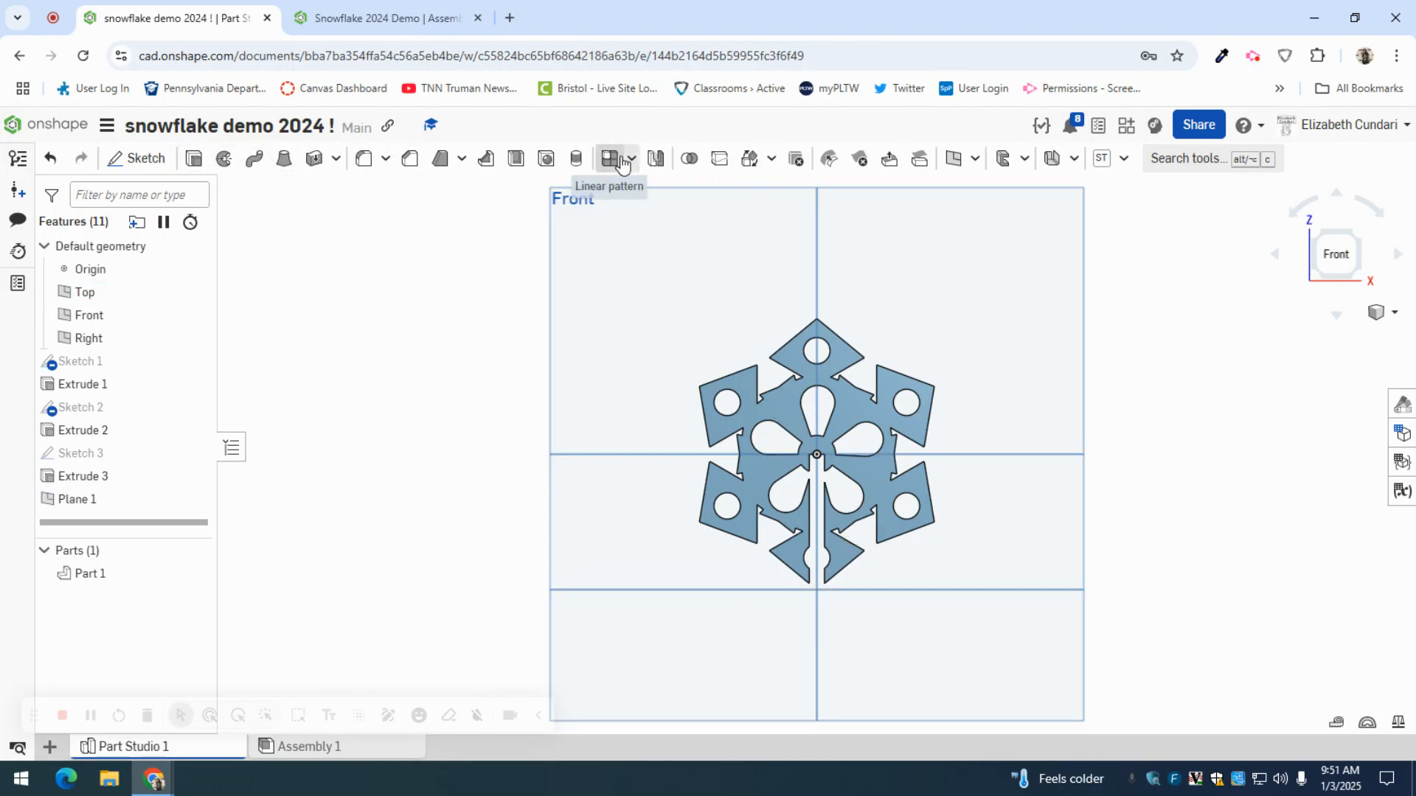
Step: Mirror the slotted snowflake part about the offset plane below it as a new part mirror and accept it
left_click(655, 159)
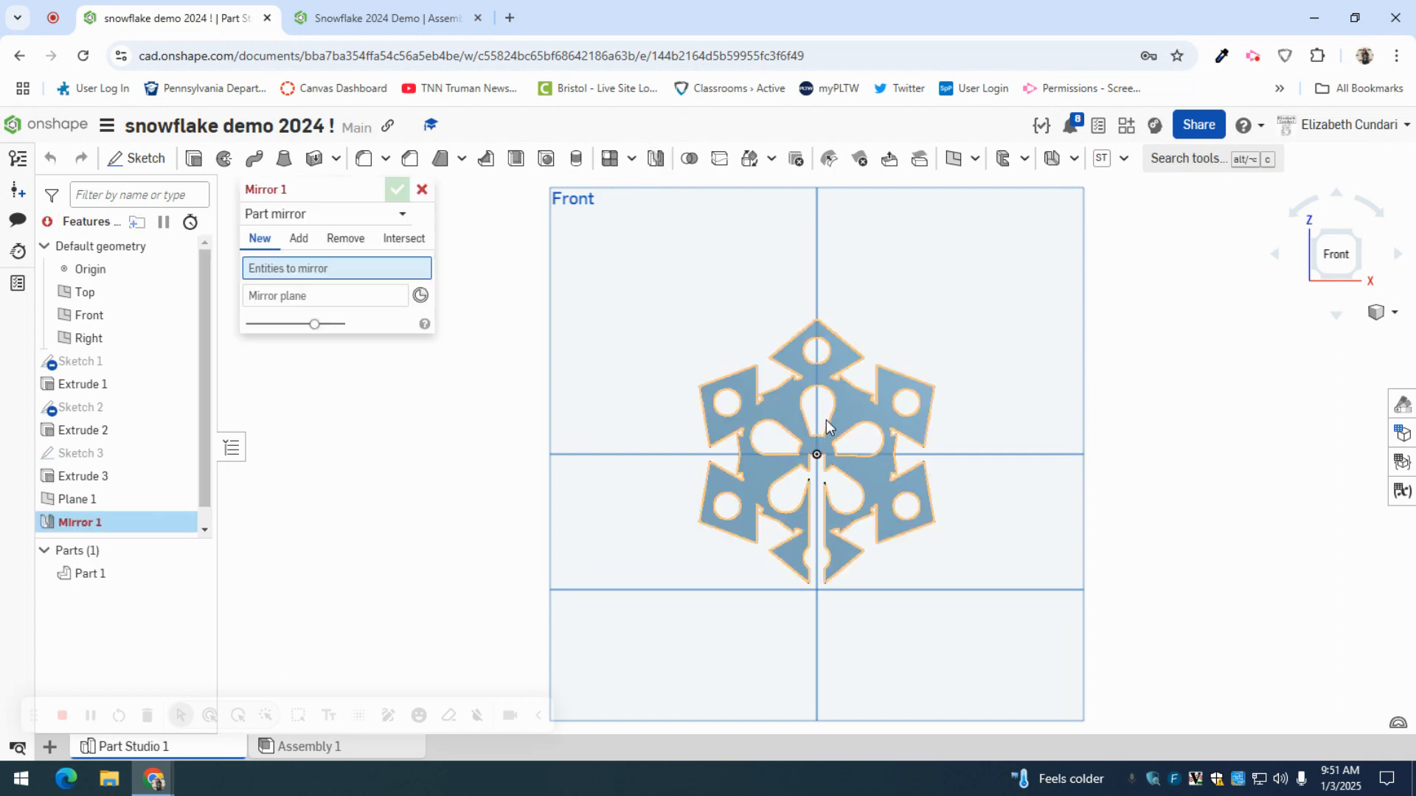
left_click(309, 216)
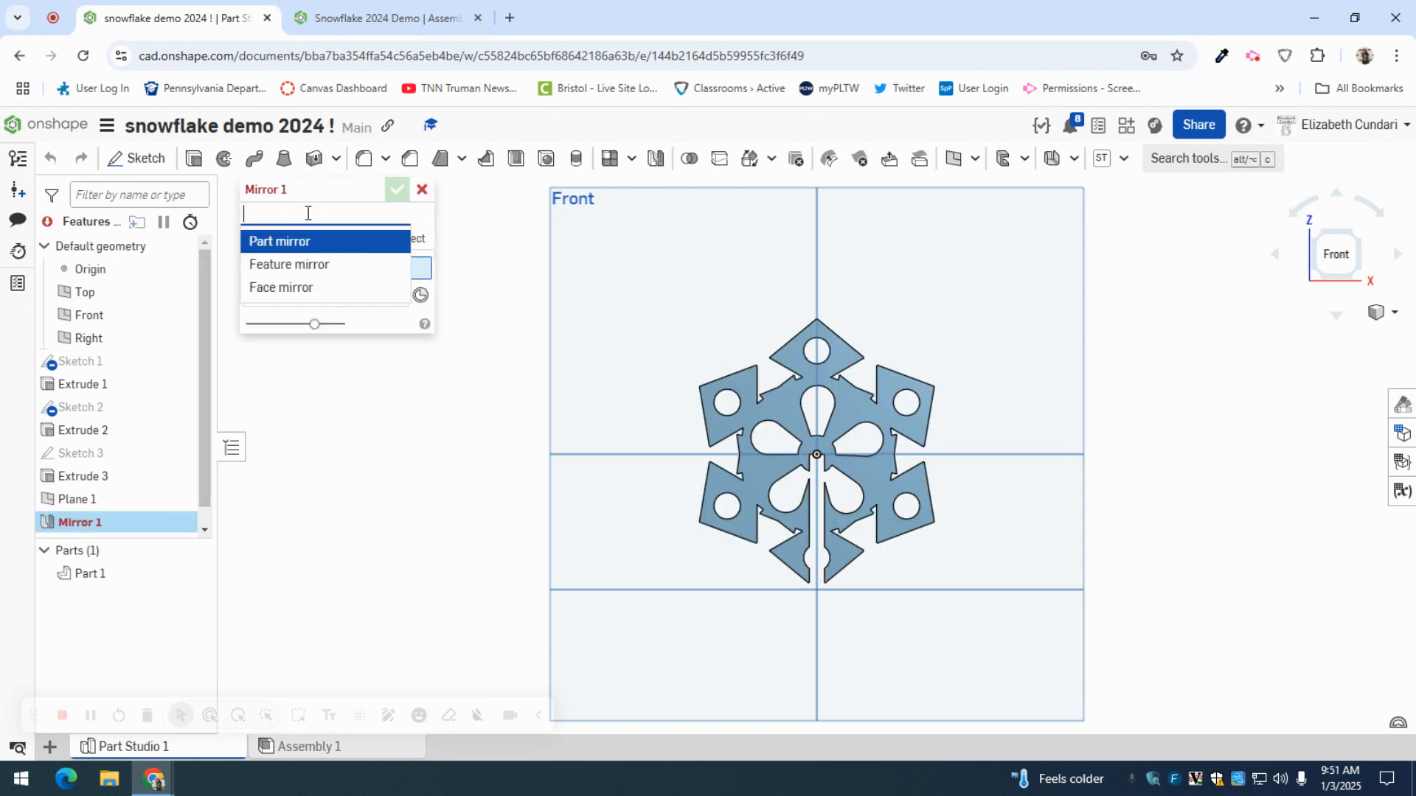
left_click(308, 240)
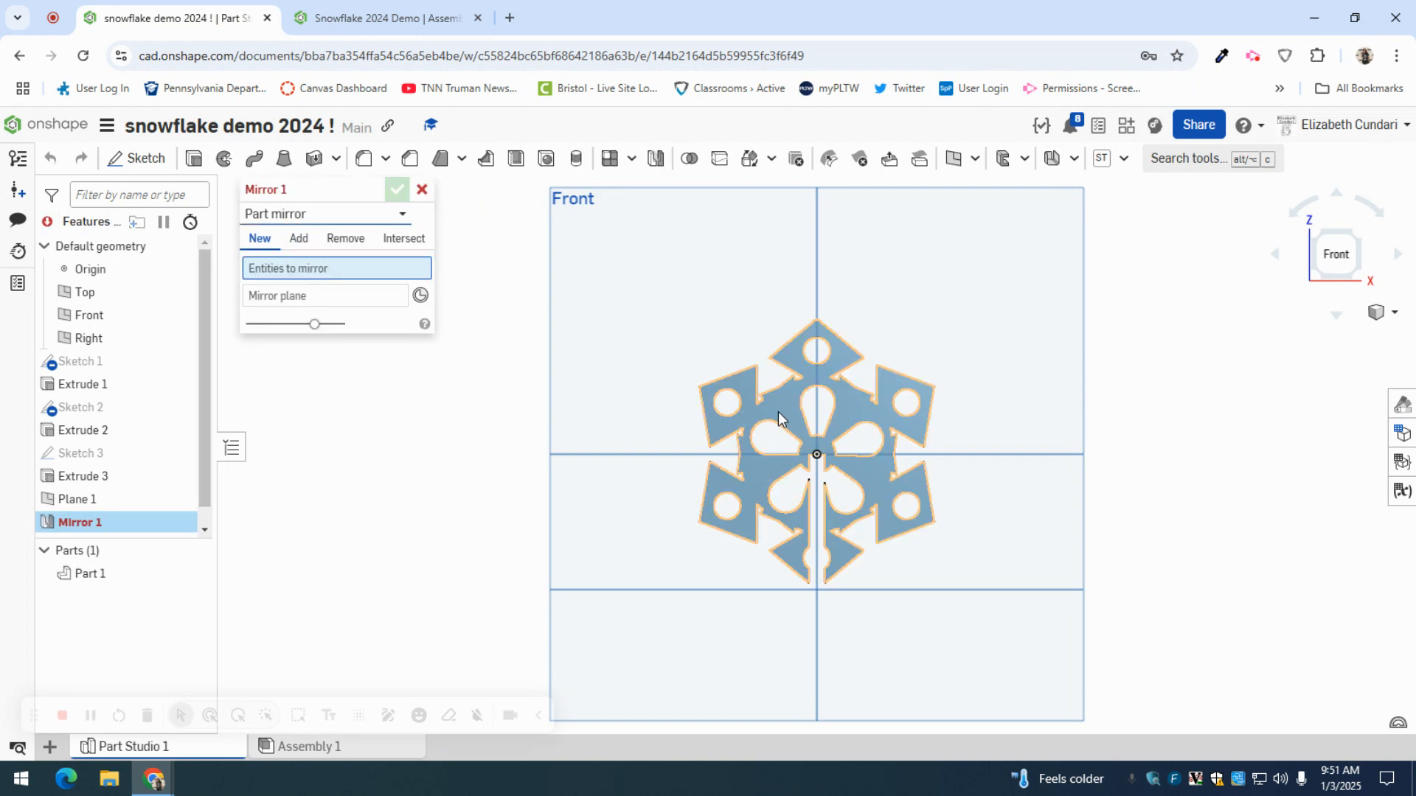
left_click(778, 411)
left_click(333, 316)
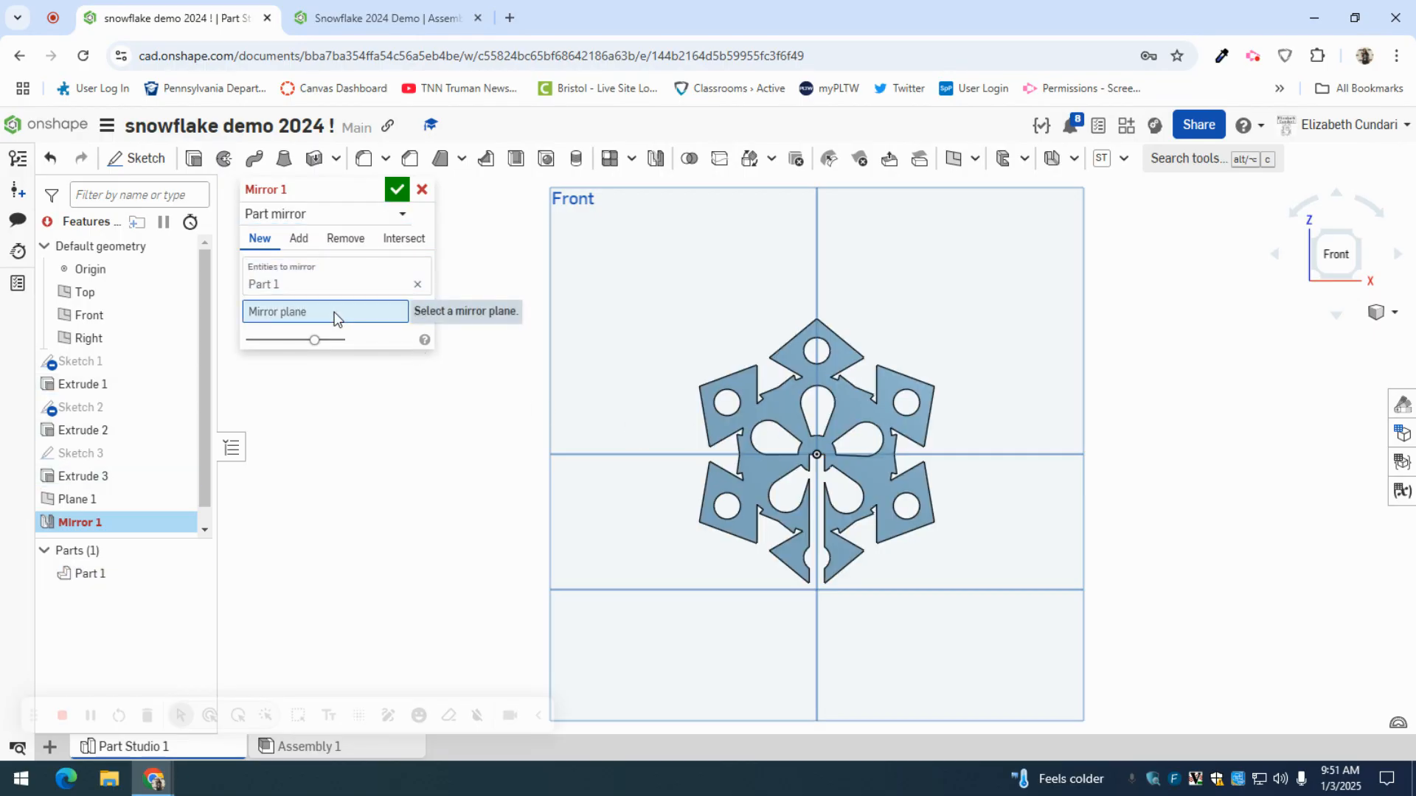
left_click(742, 591)
scroll(941, 664, "up", 3)
scroll(940, 661, "down", 3)
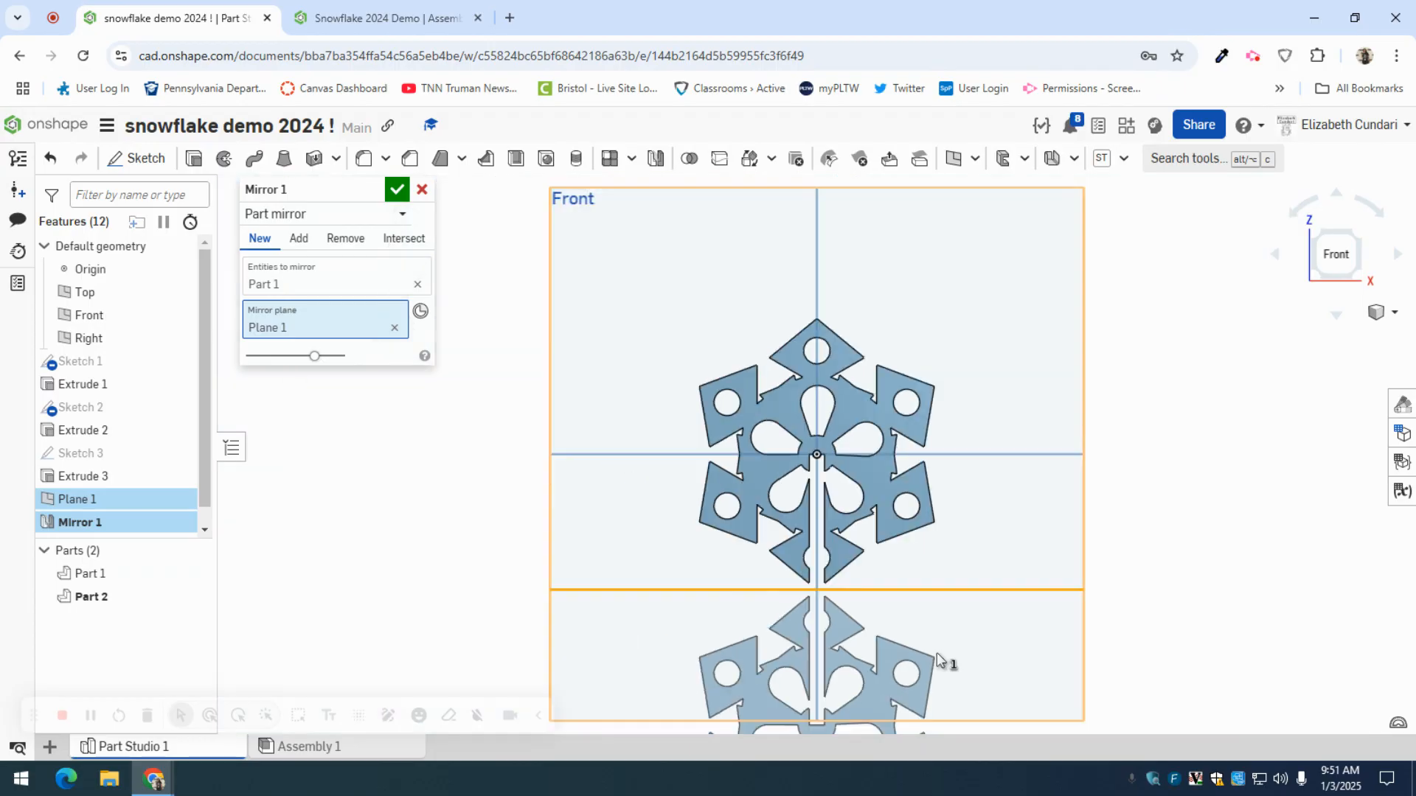
scroll(940, 659, "down", 4)
left_click(397, 190)
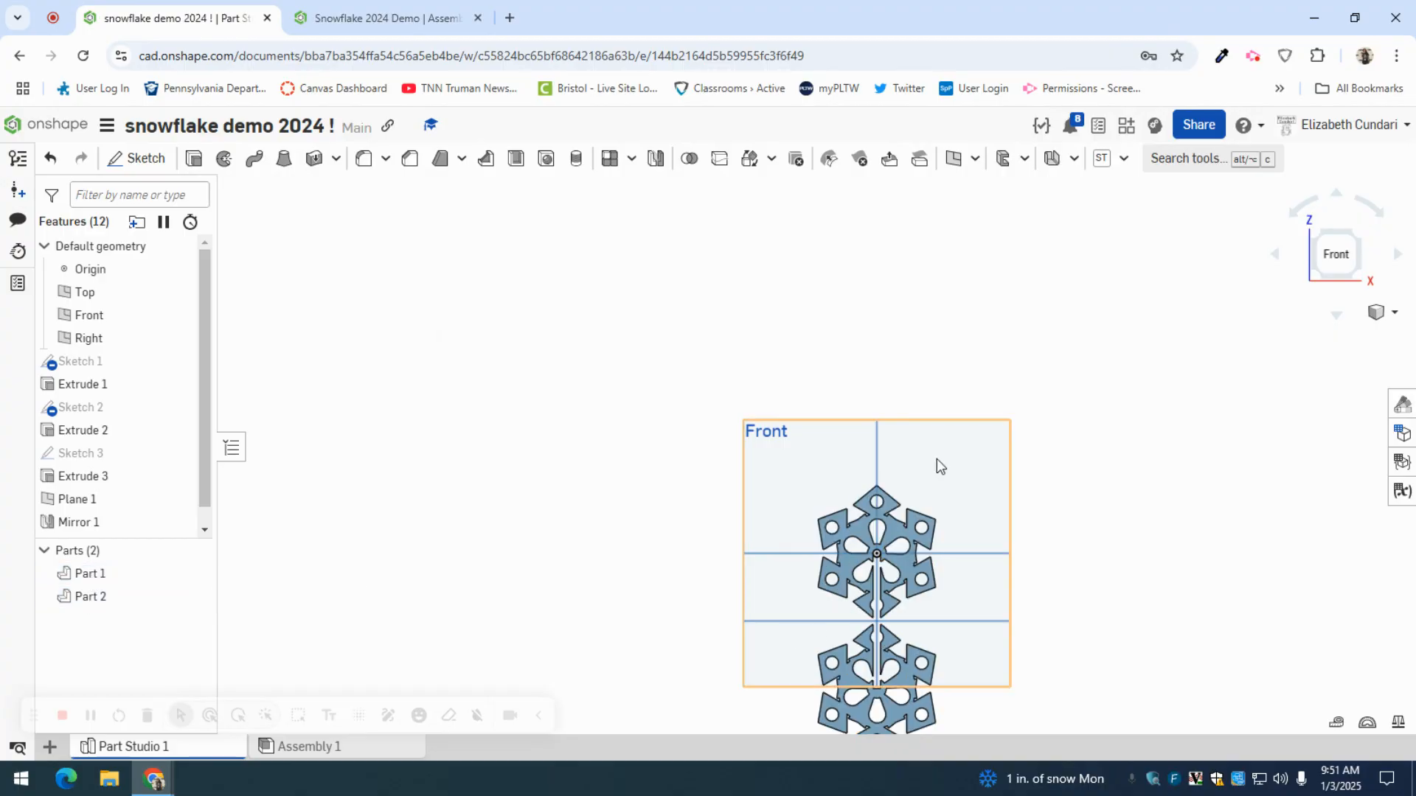
Step: Sketch two concentric circles, about 7.65 and 12.6 mm in diameter, on the upper snowflake's front face, centred on its top tip
left_click(1355, 242)
left_click(1326, 268)
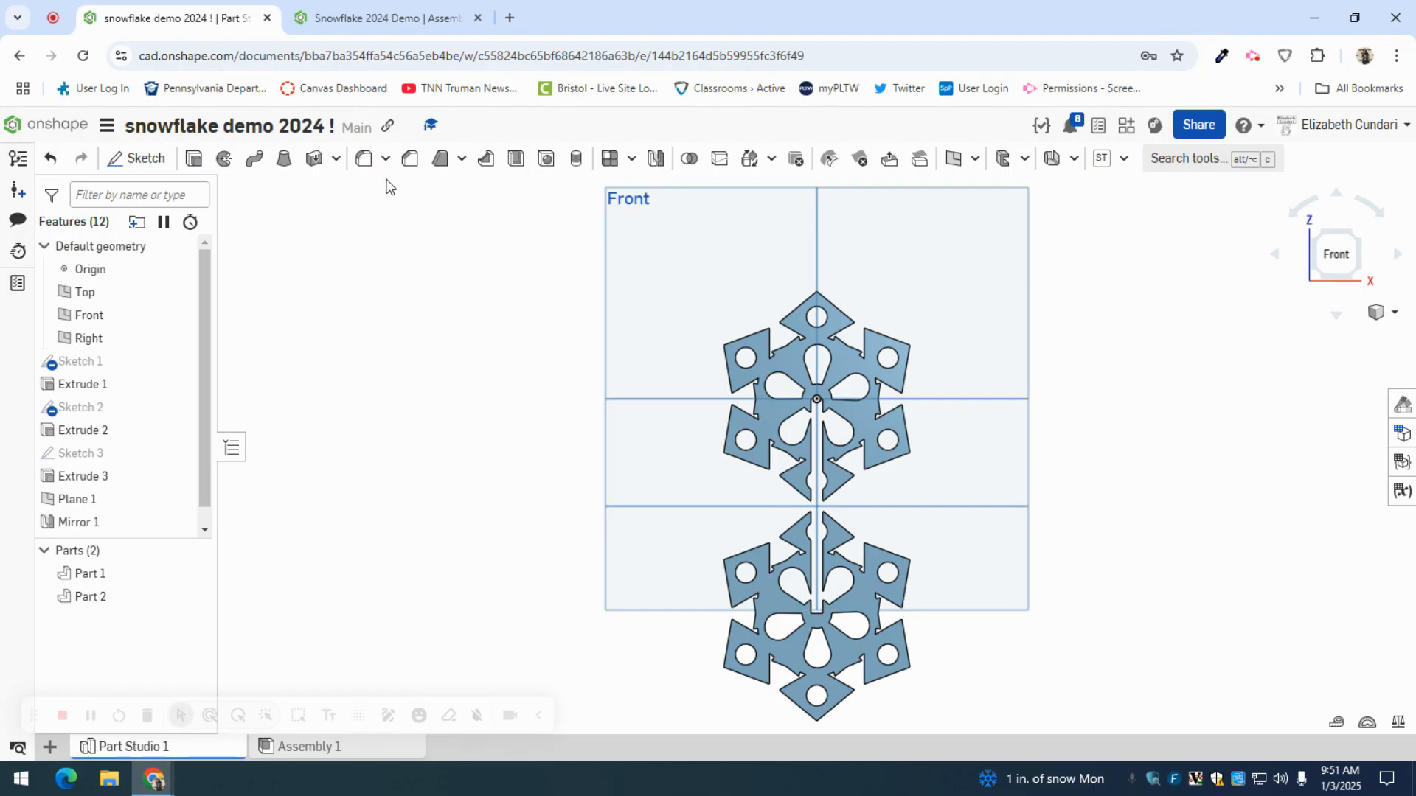
left_click(138, 158)
left_click(786, 363)
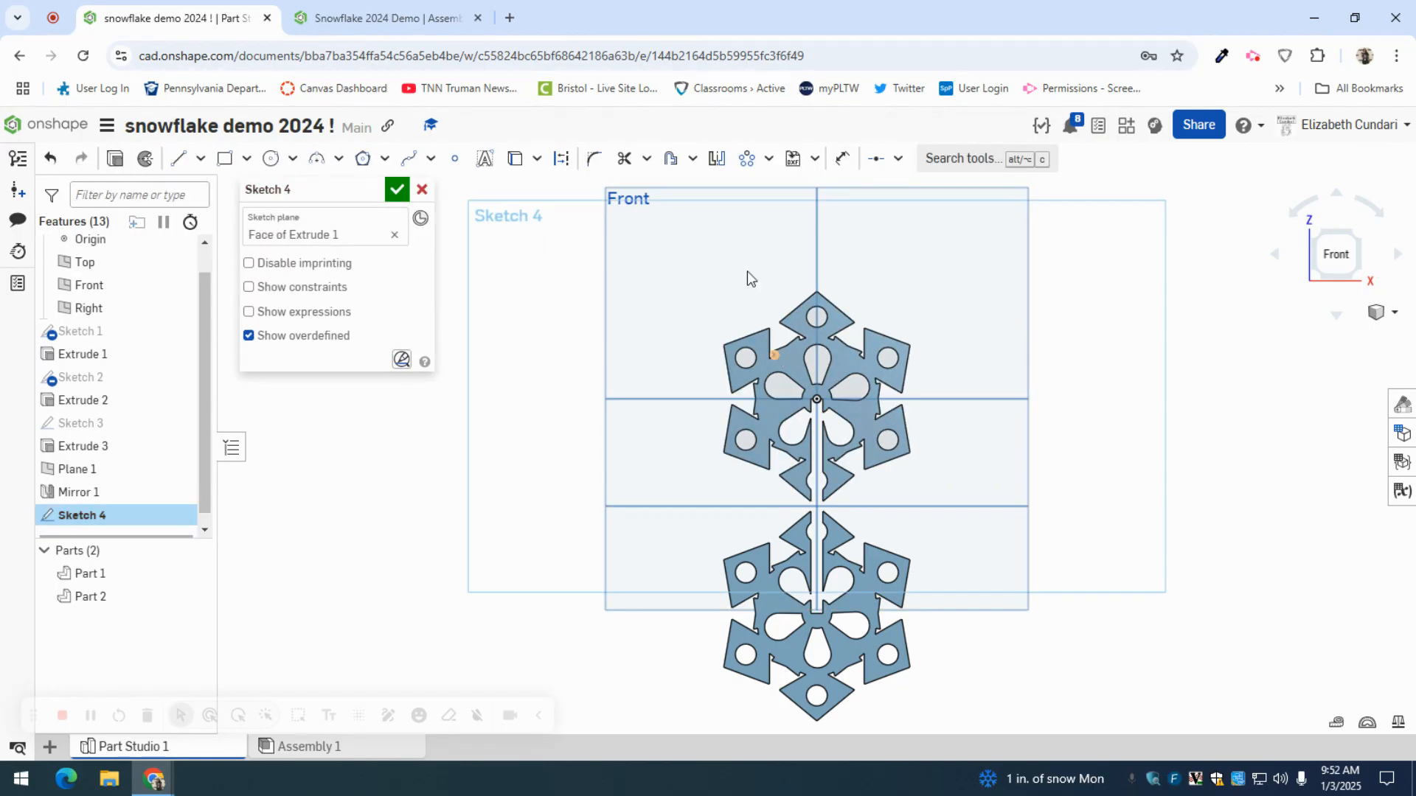
left_click(270, 158)
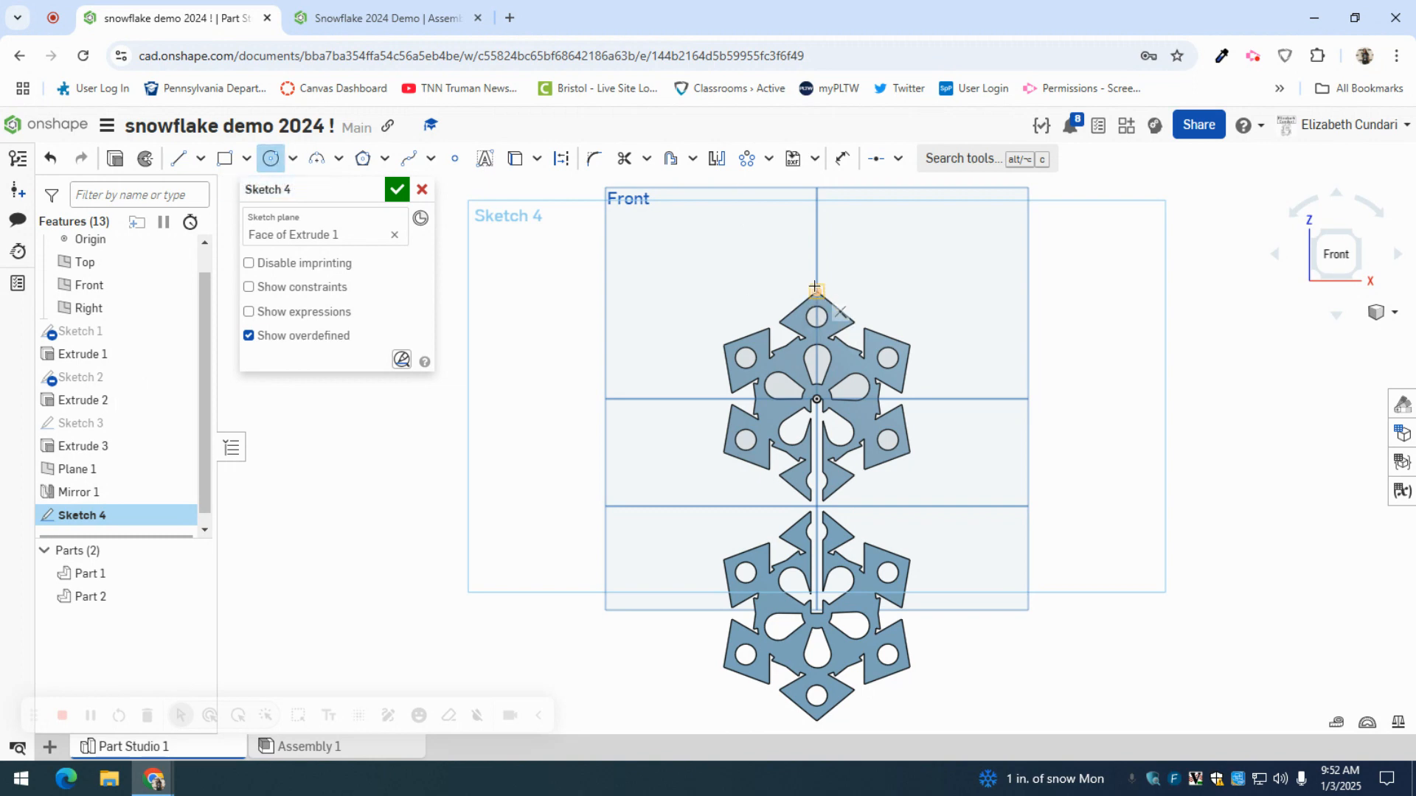
left_click(815, 288)
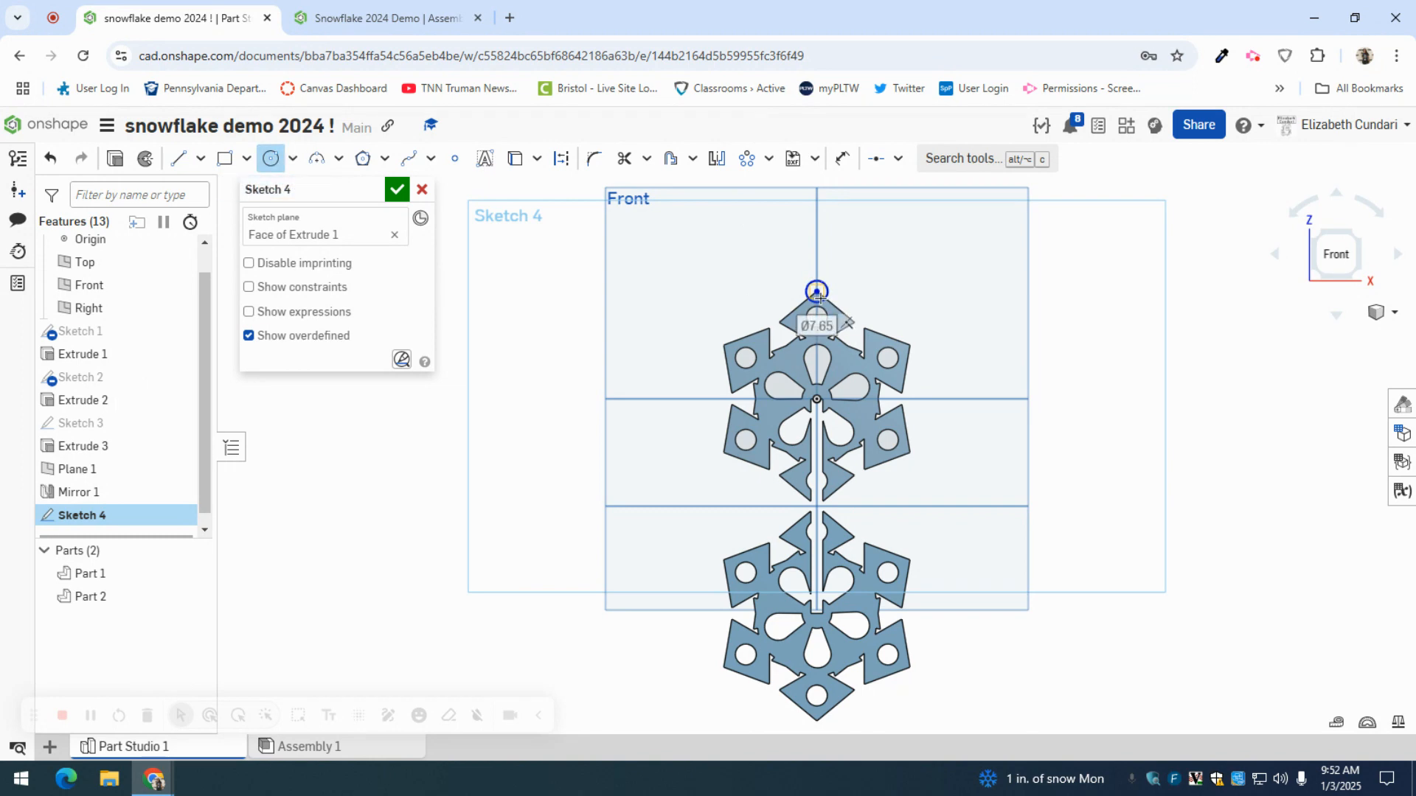
left_click(818, 308)
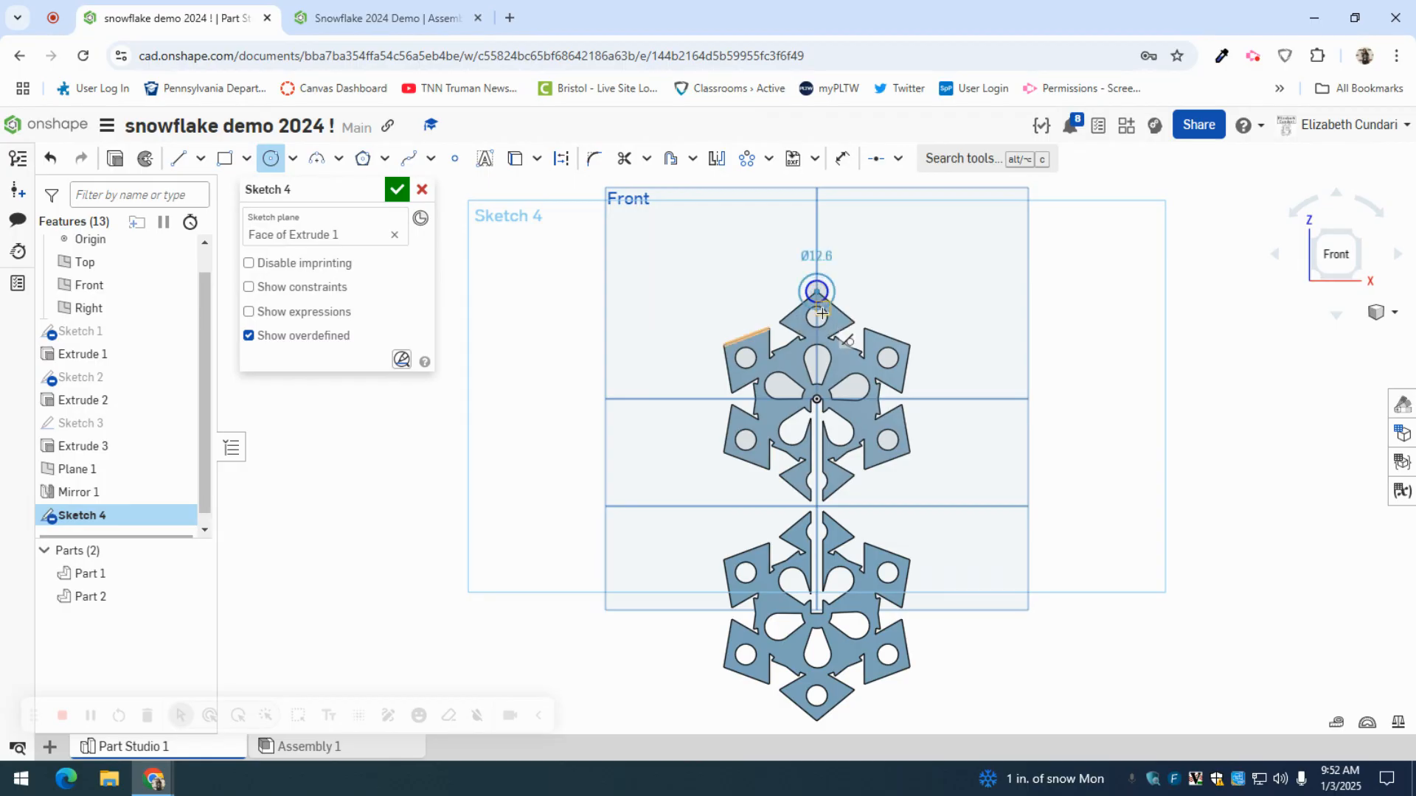
Step: Dimension the outer circle's diameter to 0.5 in and delete the tangent constraint that conflicts with it
left_click(843, 164)
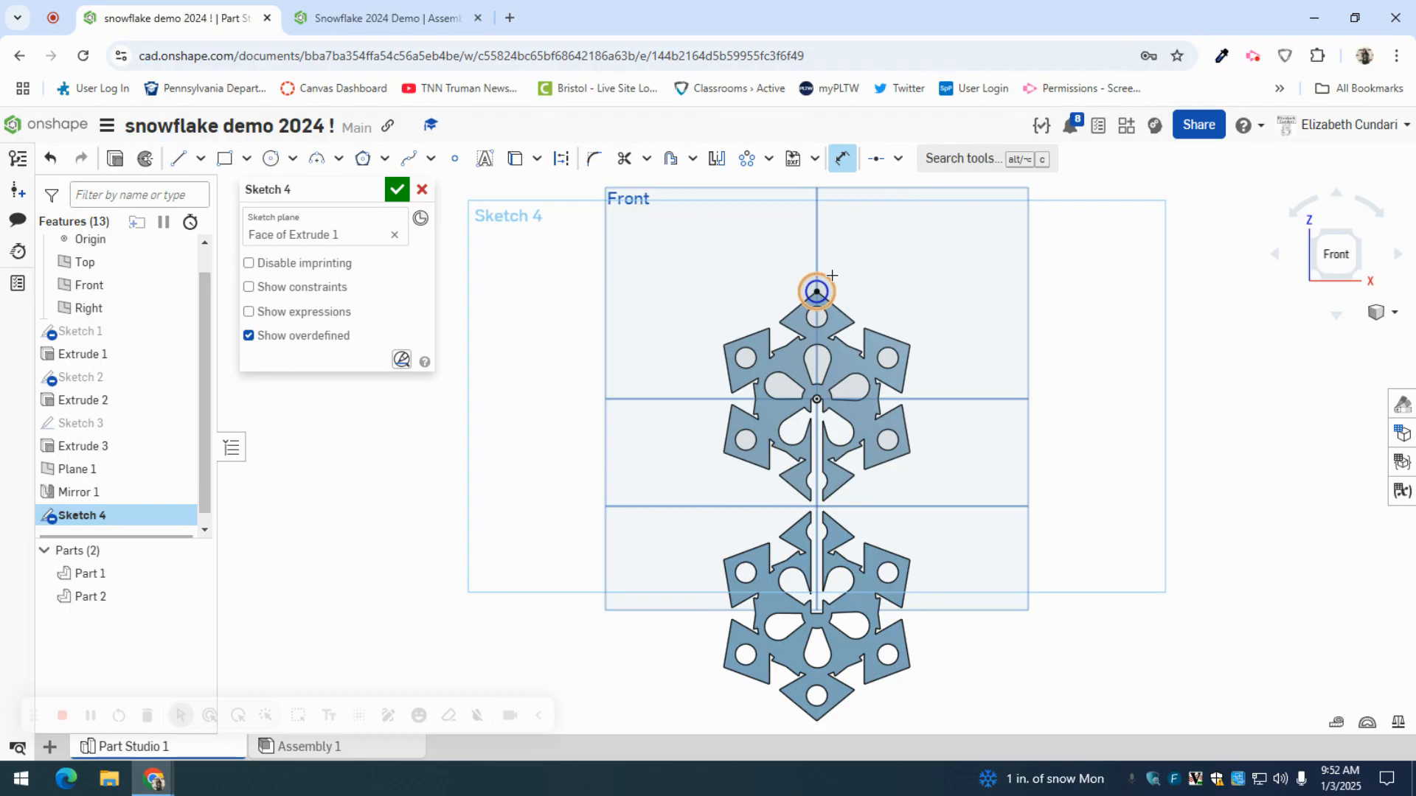
left_click(832, 276)
left_click(859, 257)
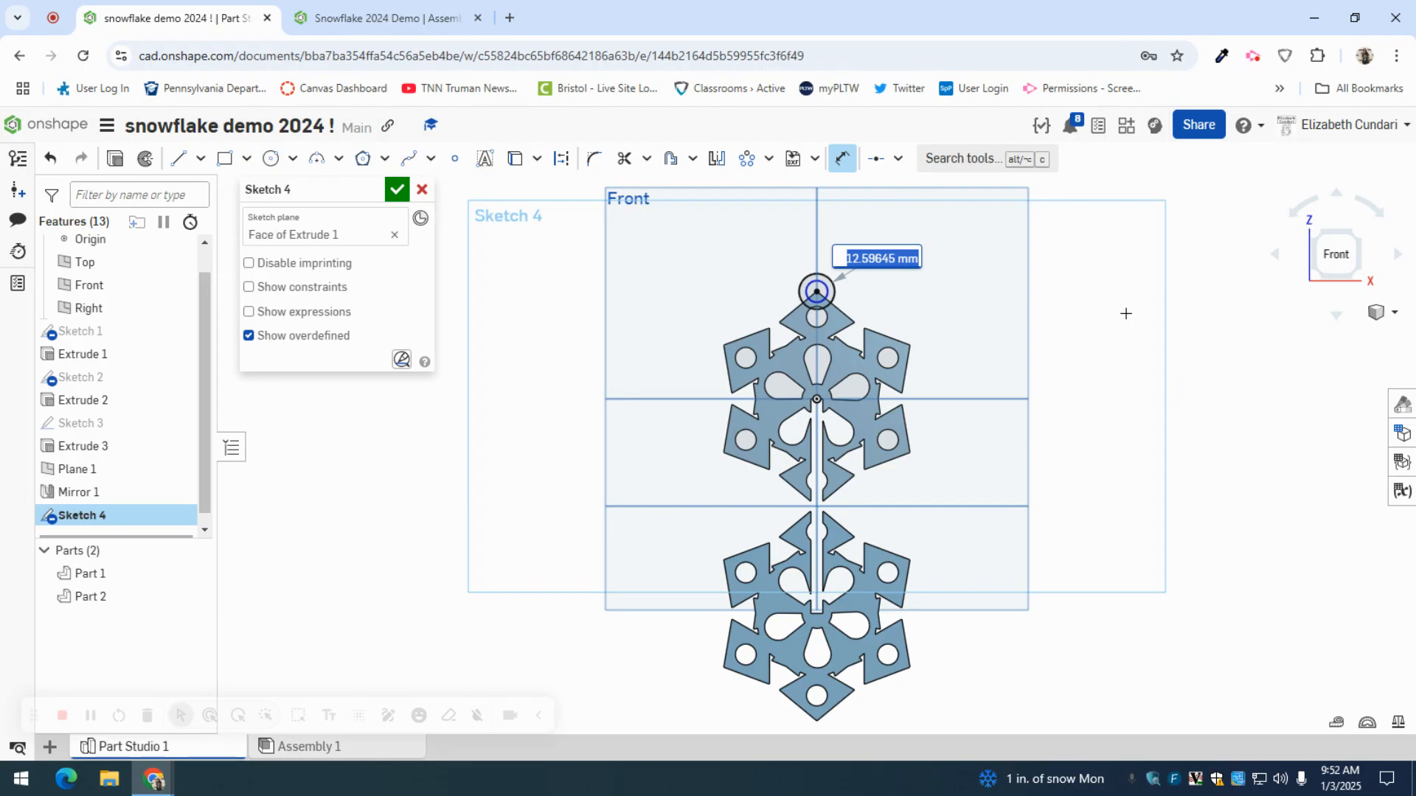
key("BackSpace")
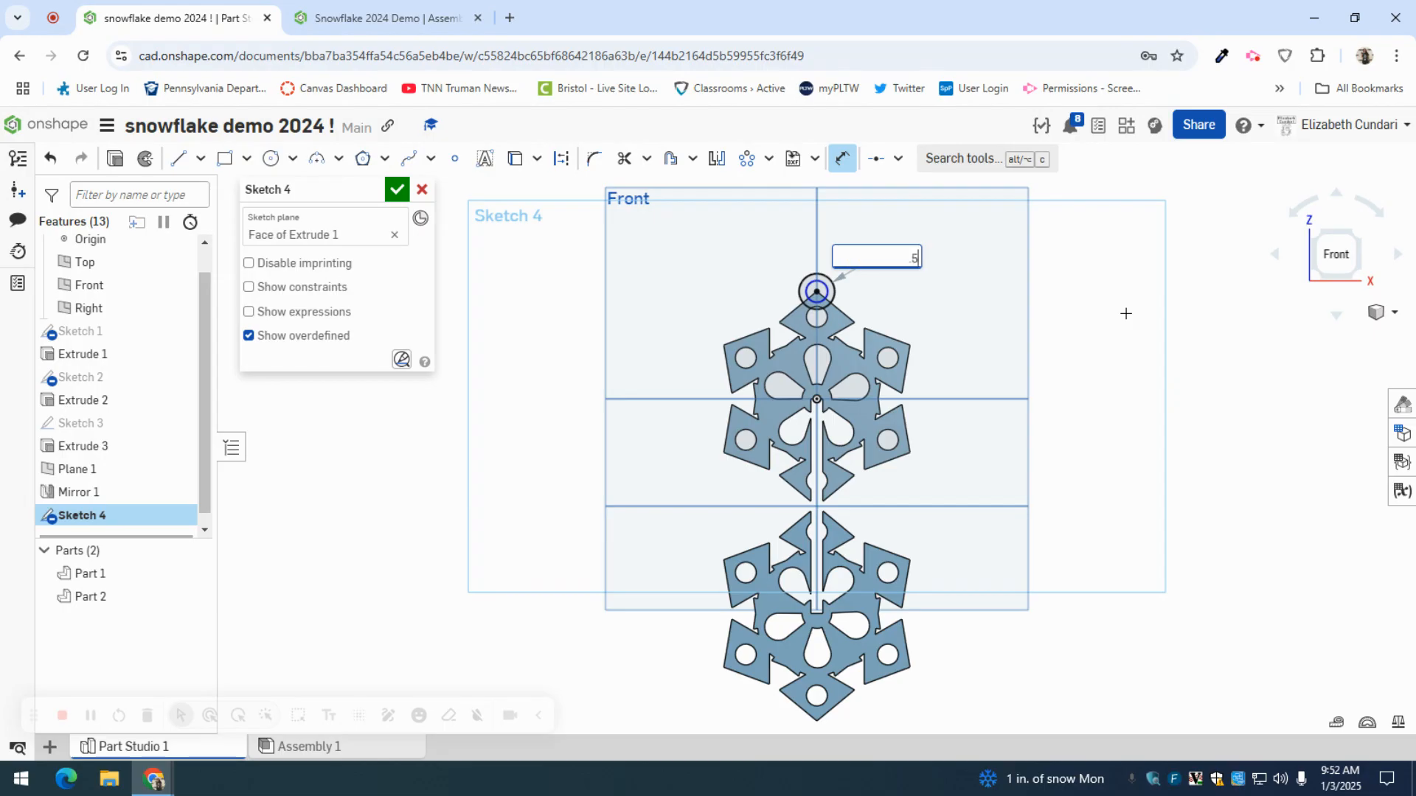
type(".5in")
key("Return")
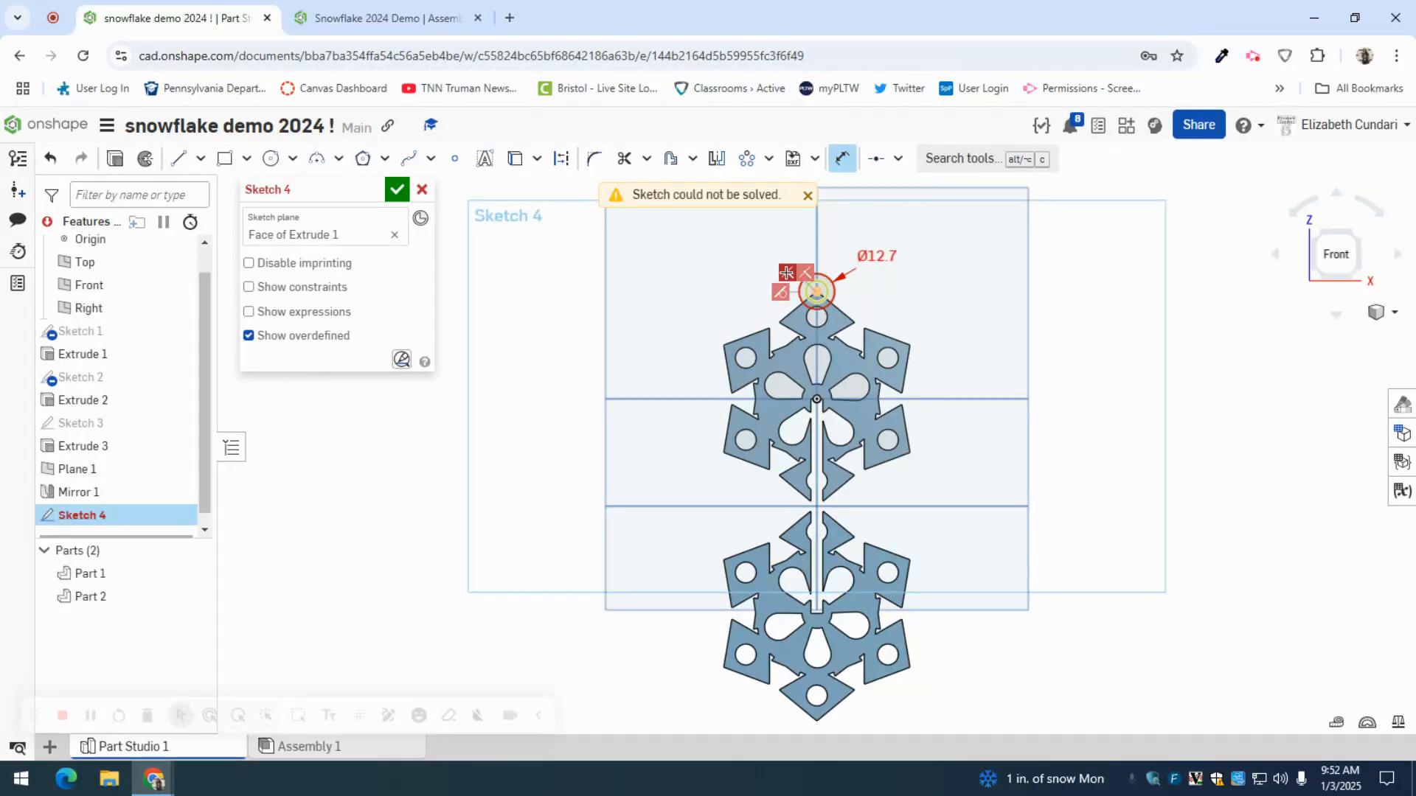
left_click(782, 293)
key("Delete")
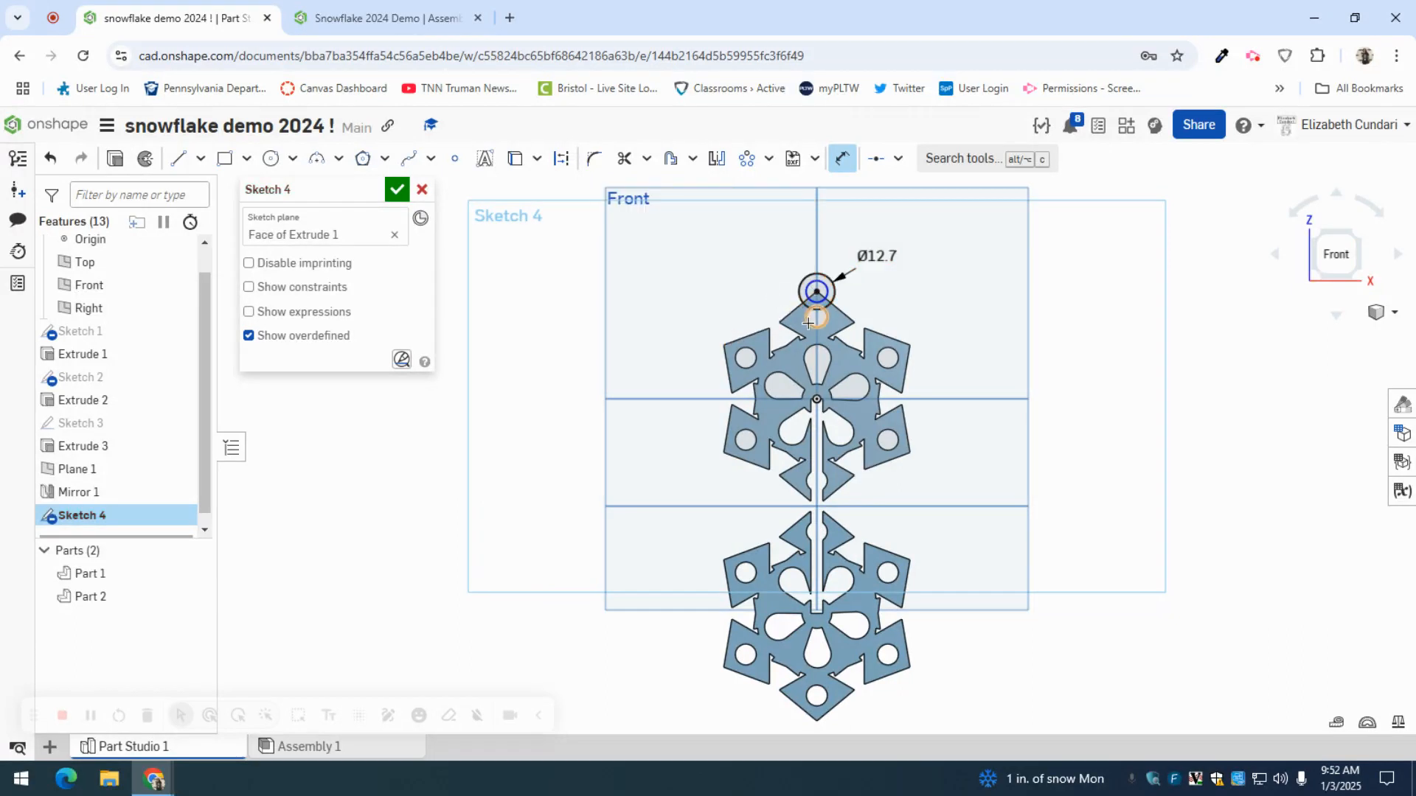
double_click(874, 258)
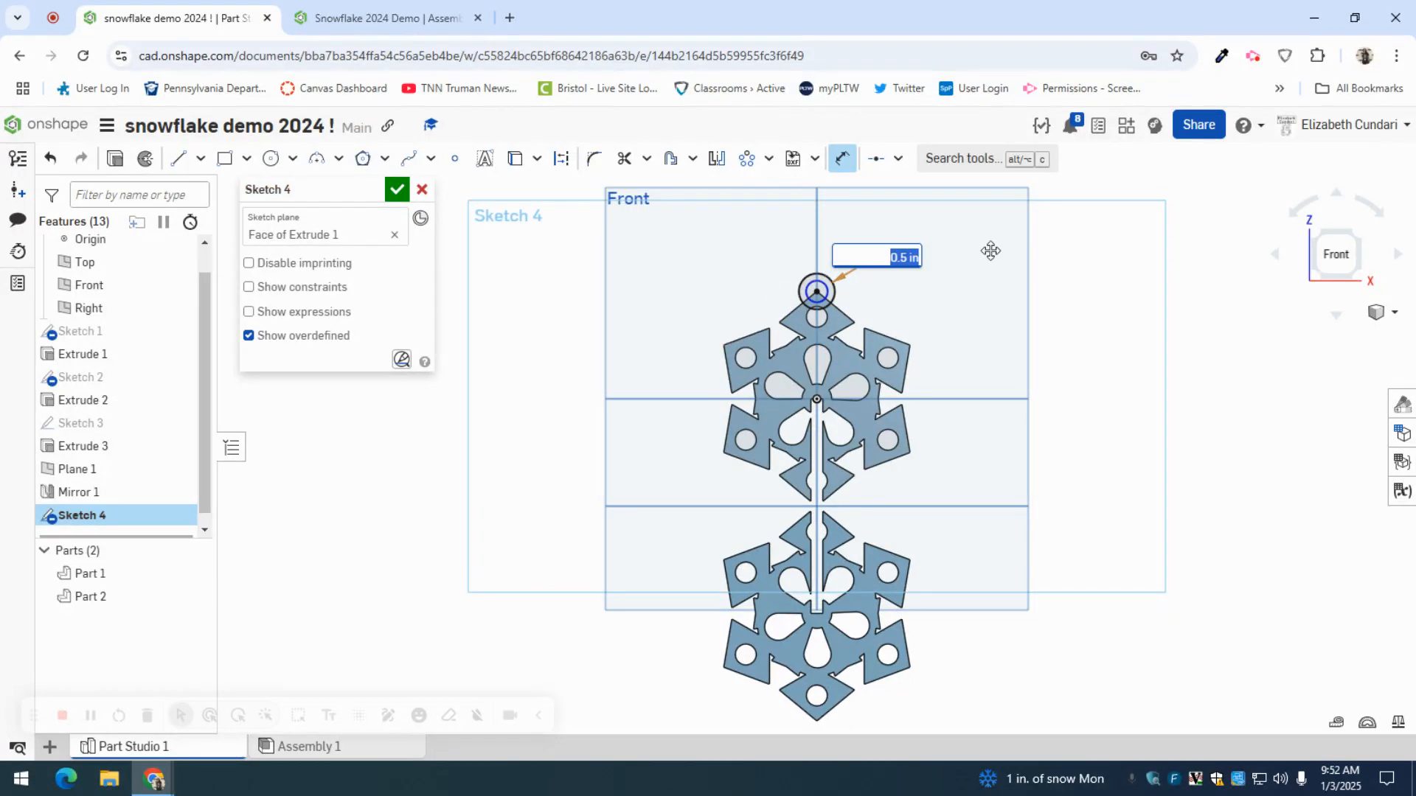
left_click(983, 277)
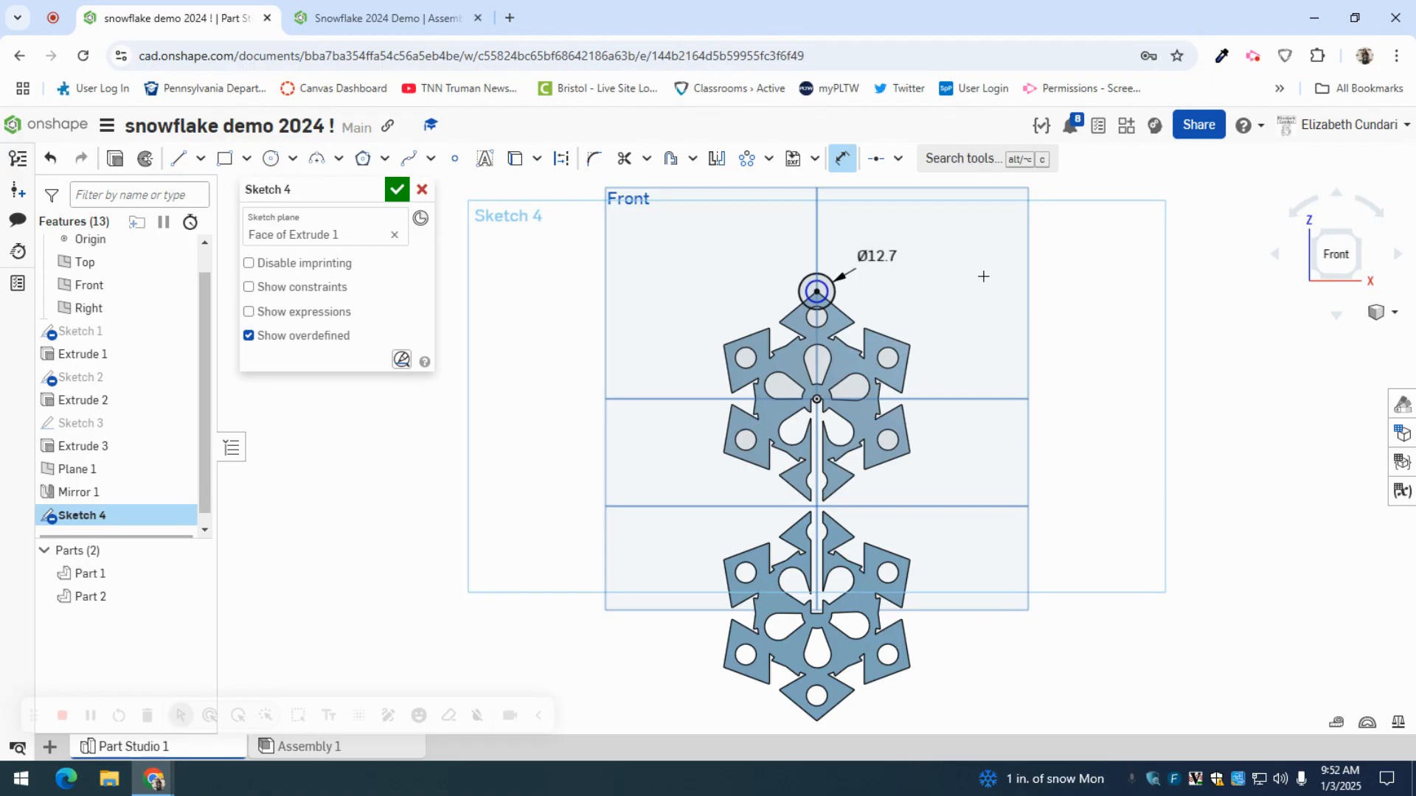
Step: Dimension the inner circle's diameter to 0.35 in
left_click(820, 284)
left_click(826, 247)
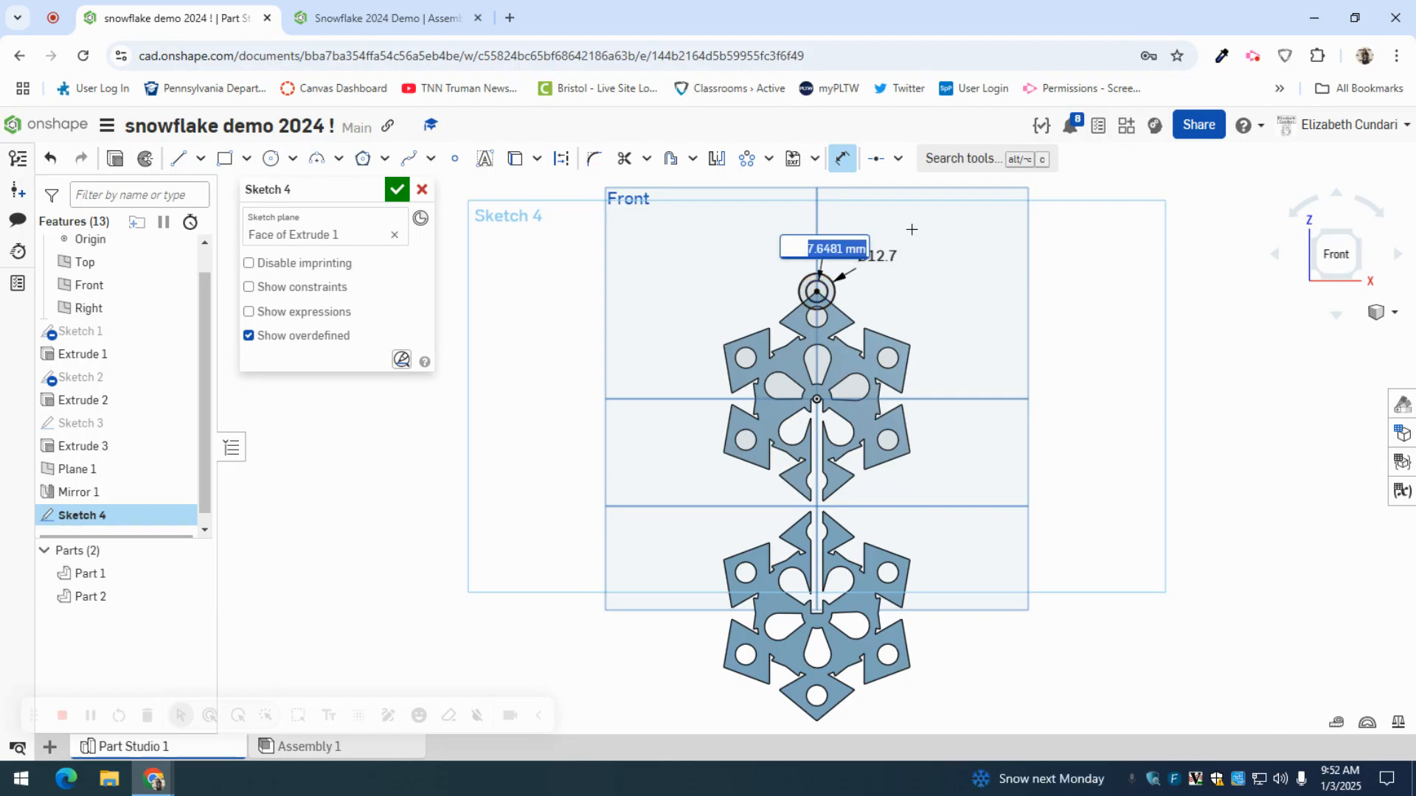
key("BackSpace")
type(".35in")
key("Return")
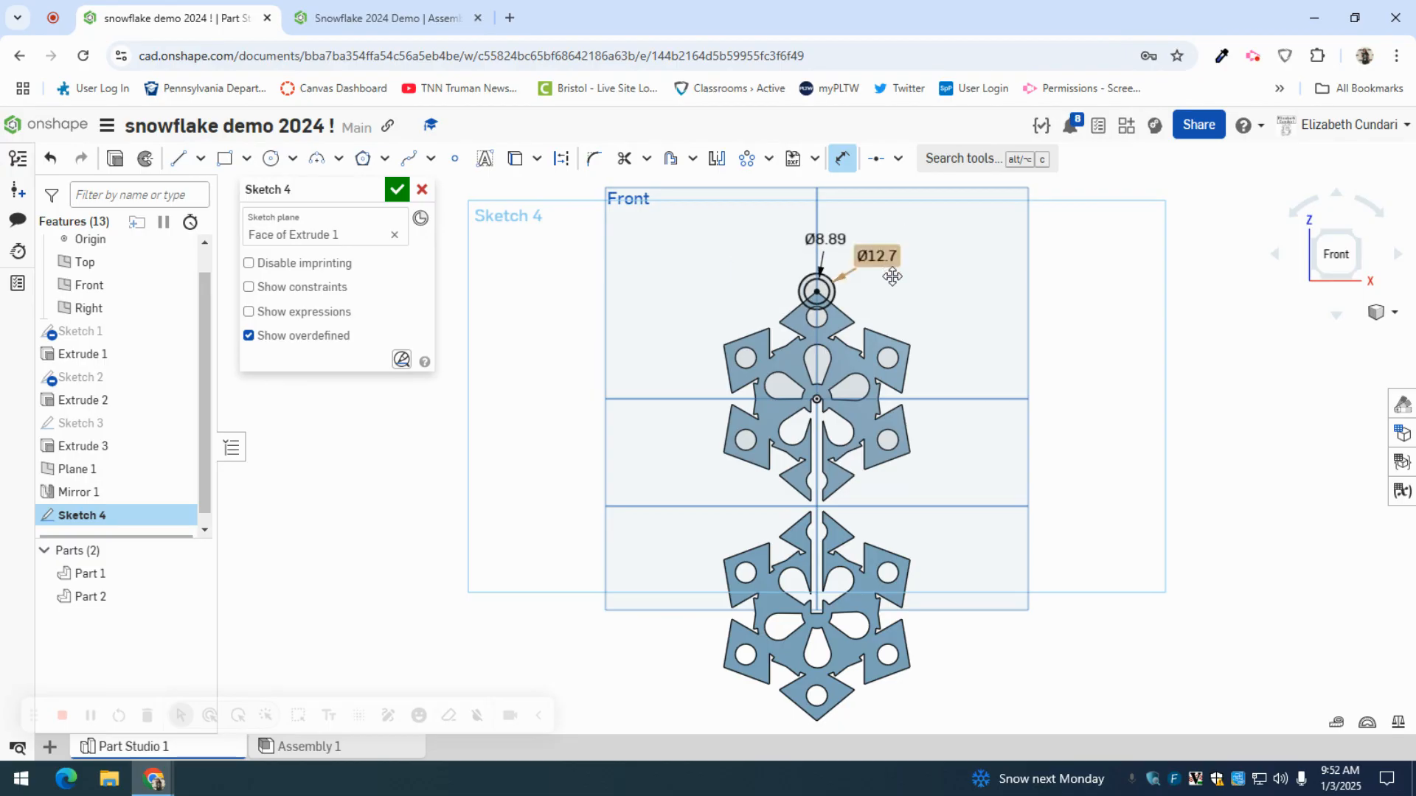
Step: Change the inner circle's diameter to 0.25 in and accept the sketch
double_click(843, 234)
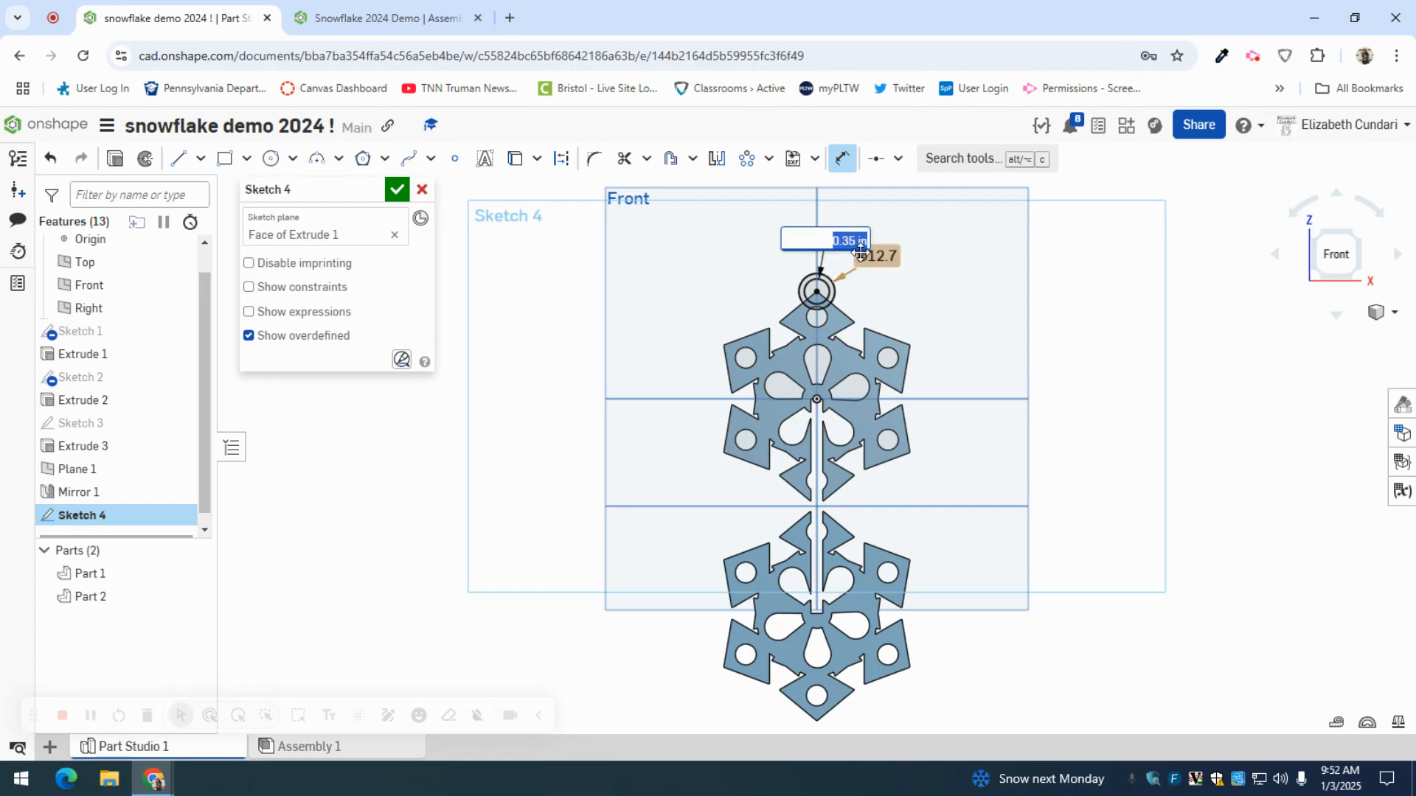
type(".25")
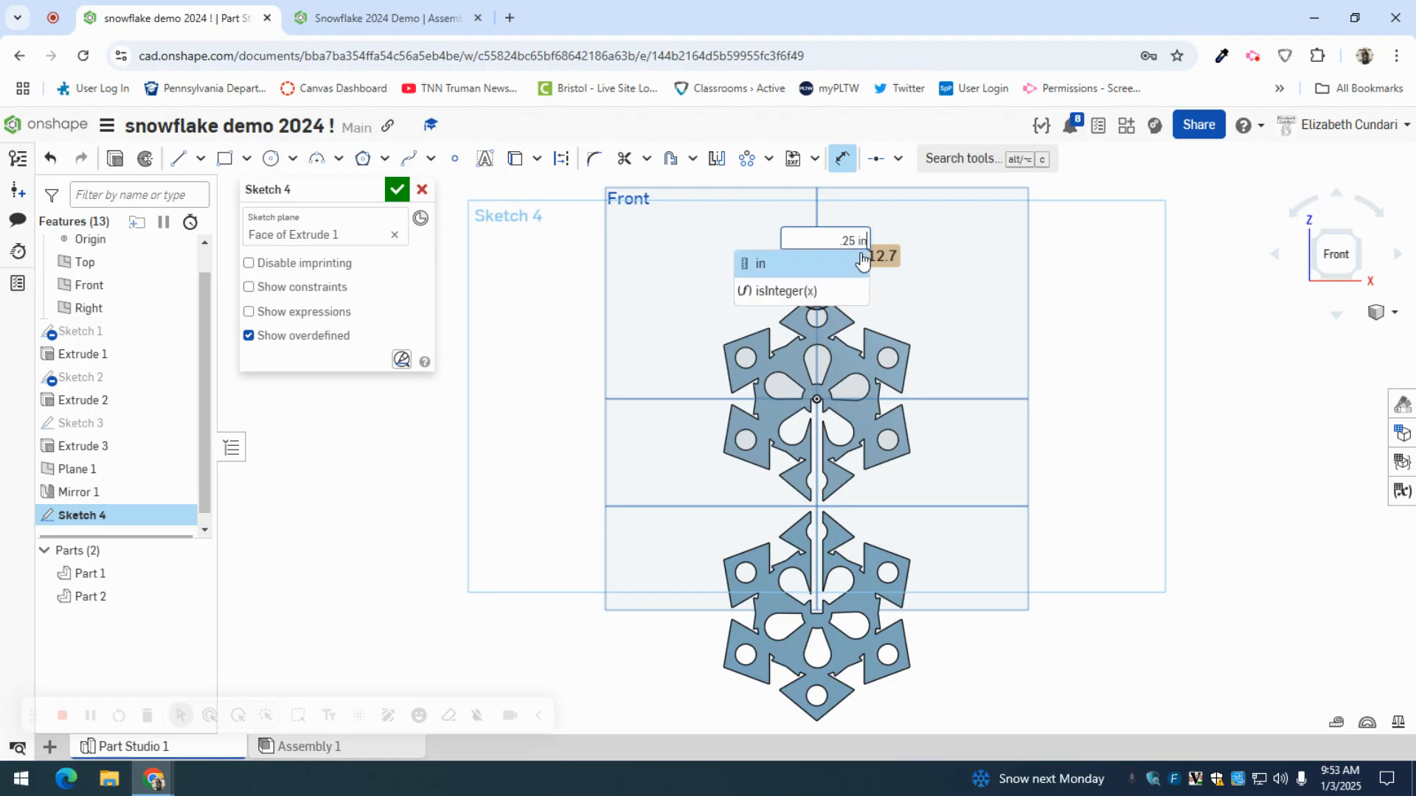
key("Return")
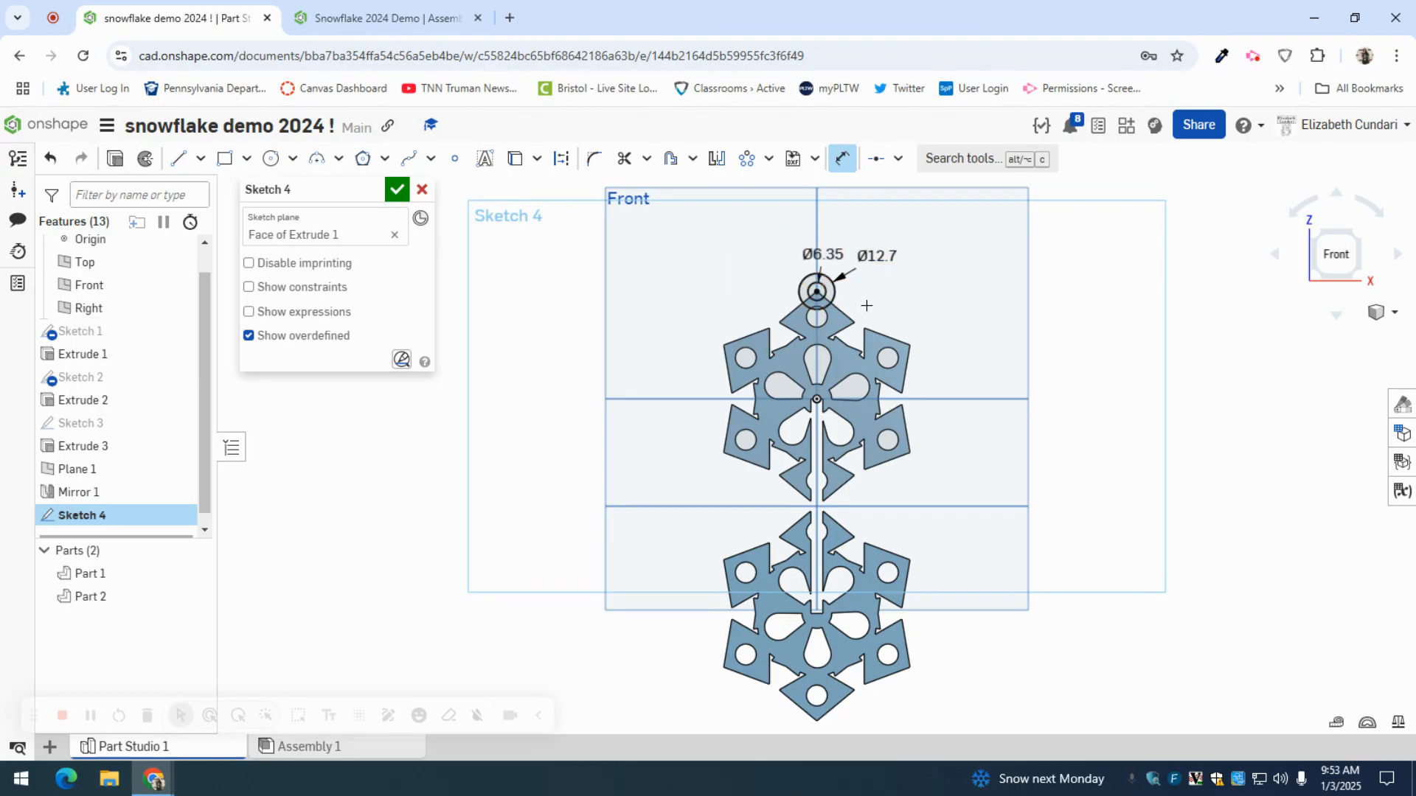
left_click(398, 190)
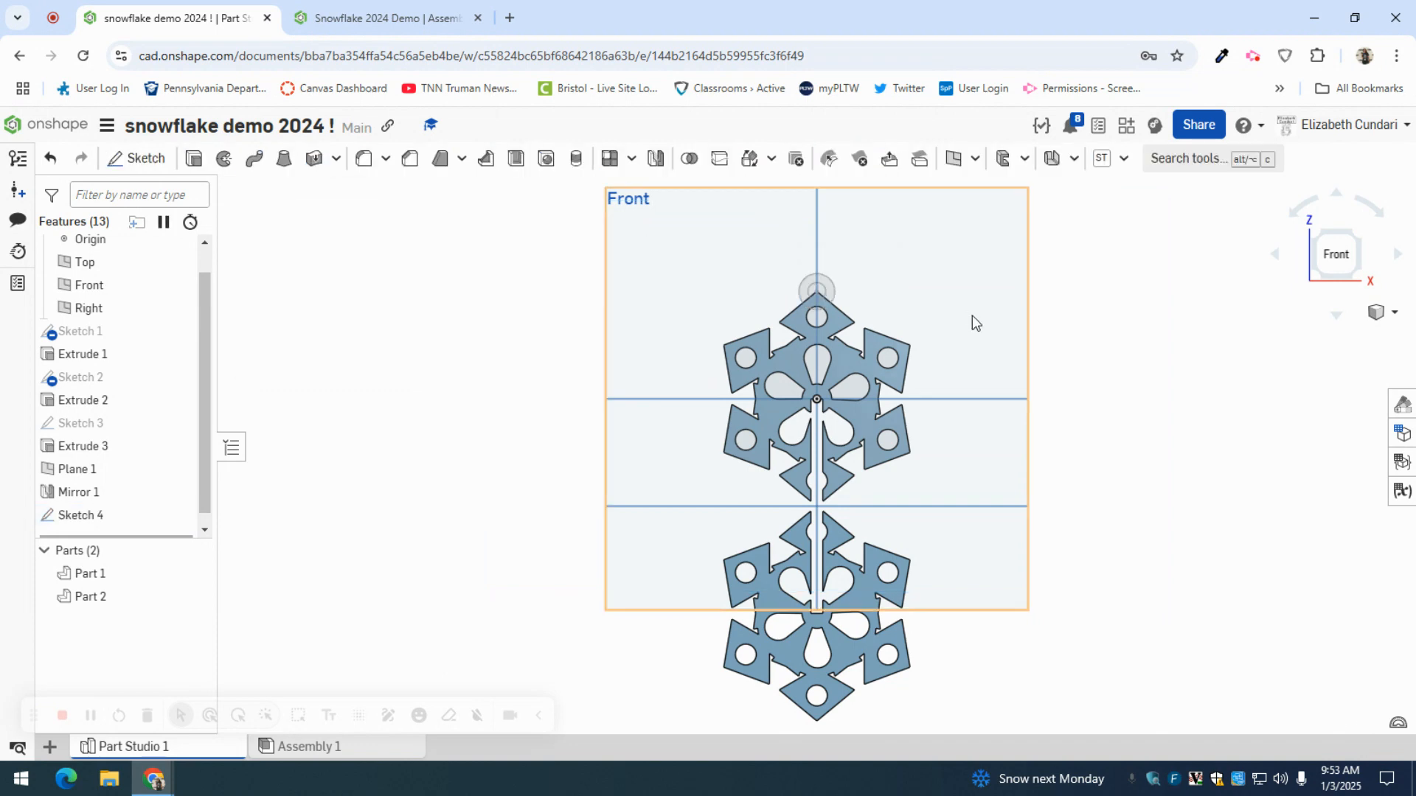
Step: Start an extrude of the ring region around the top tip and the small sliver inside the top branch hole
left_click(193, 158)
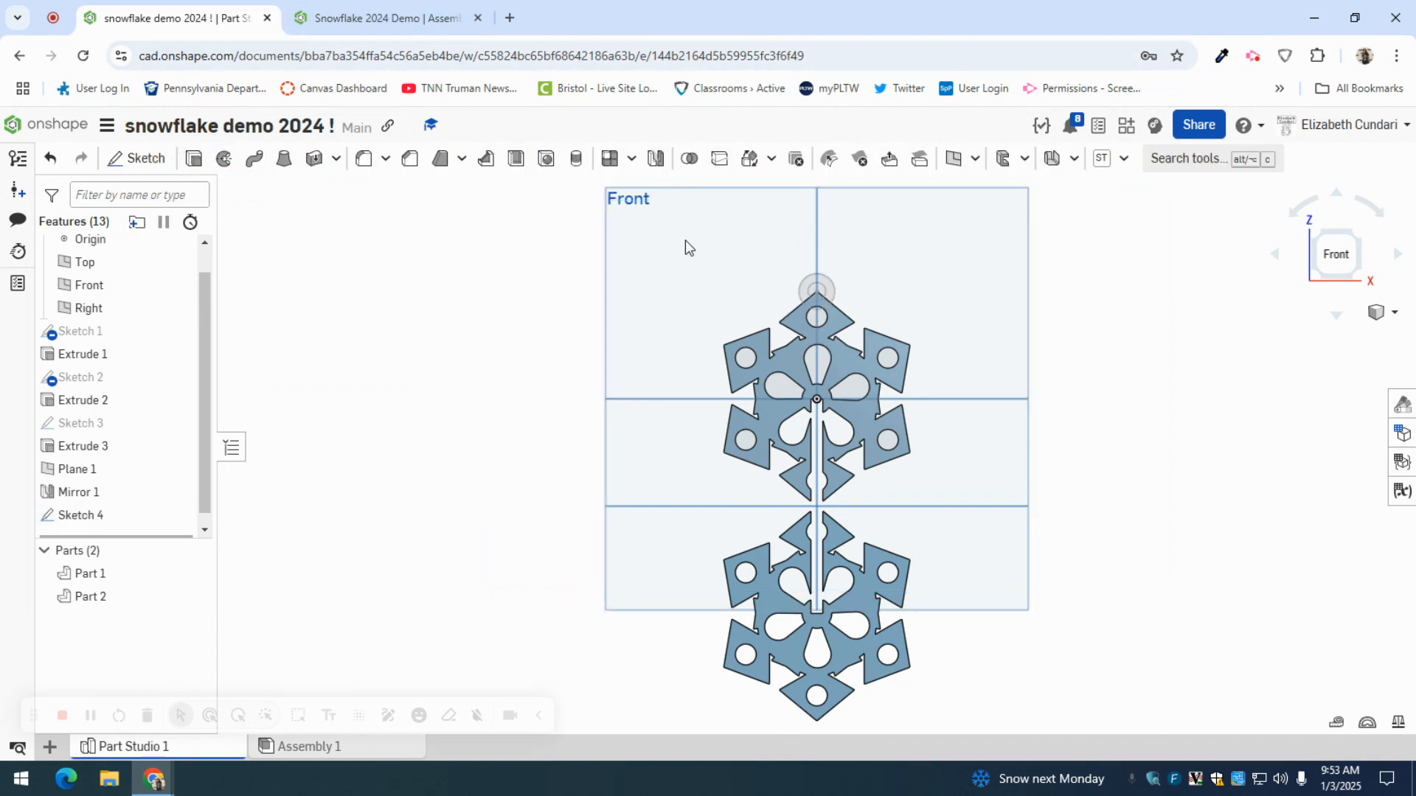
left_click(806, 289)
scroll(817, 317, "up", 5)
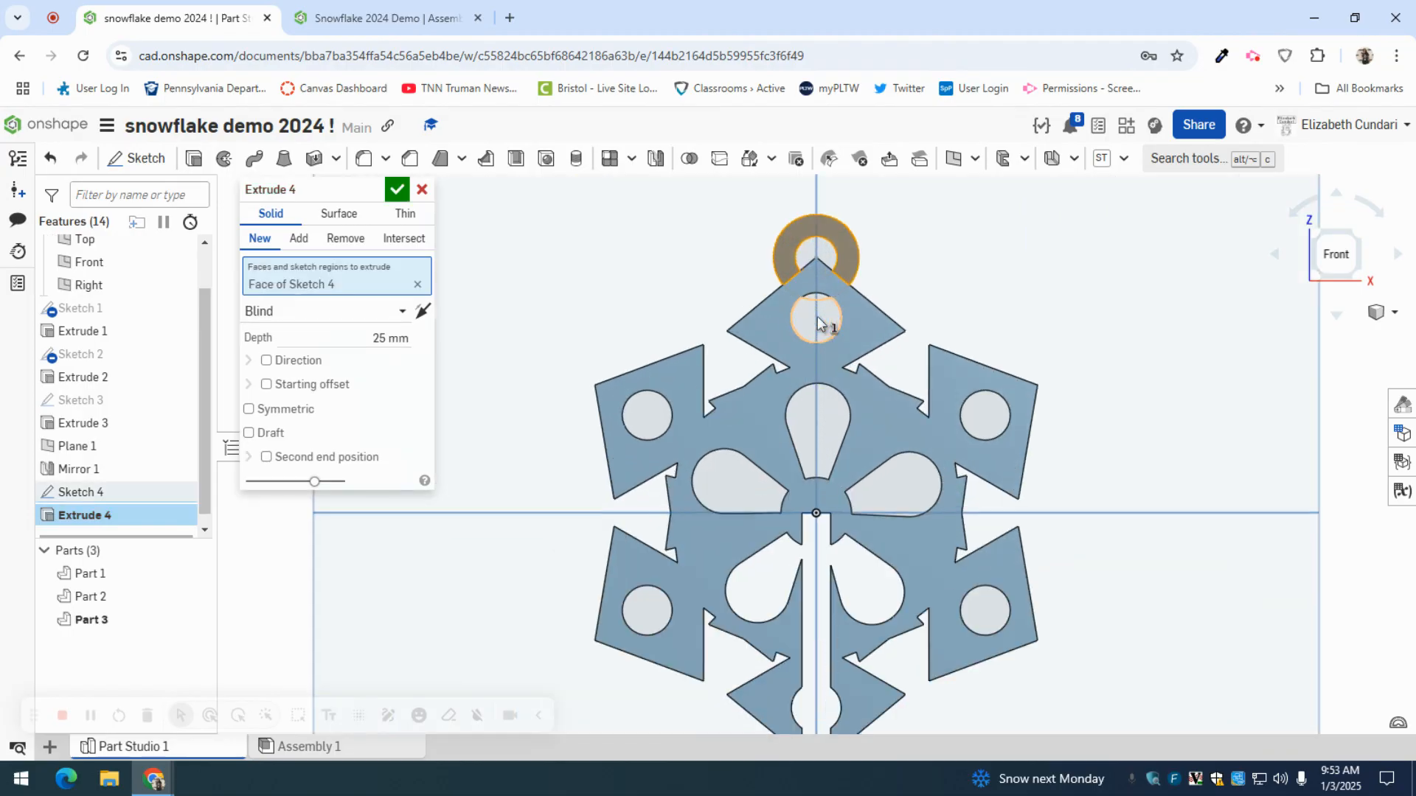
scroll(817, 318, "up", 3)
left_click(814, 290)
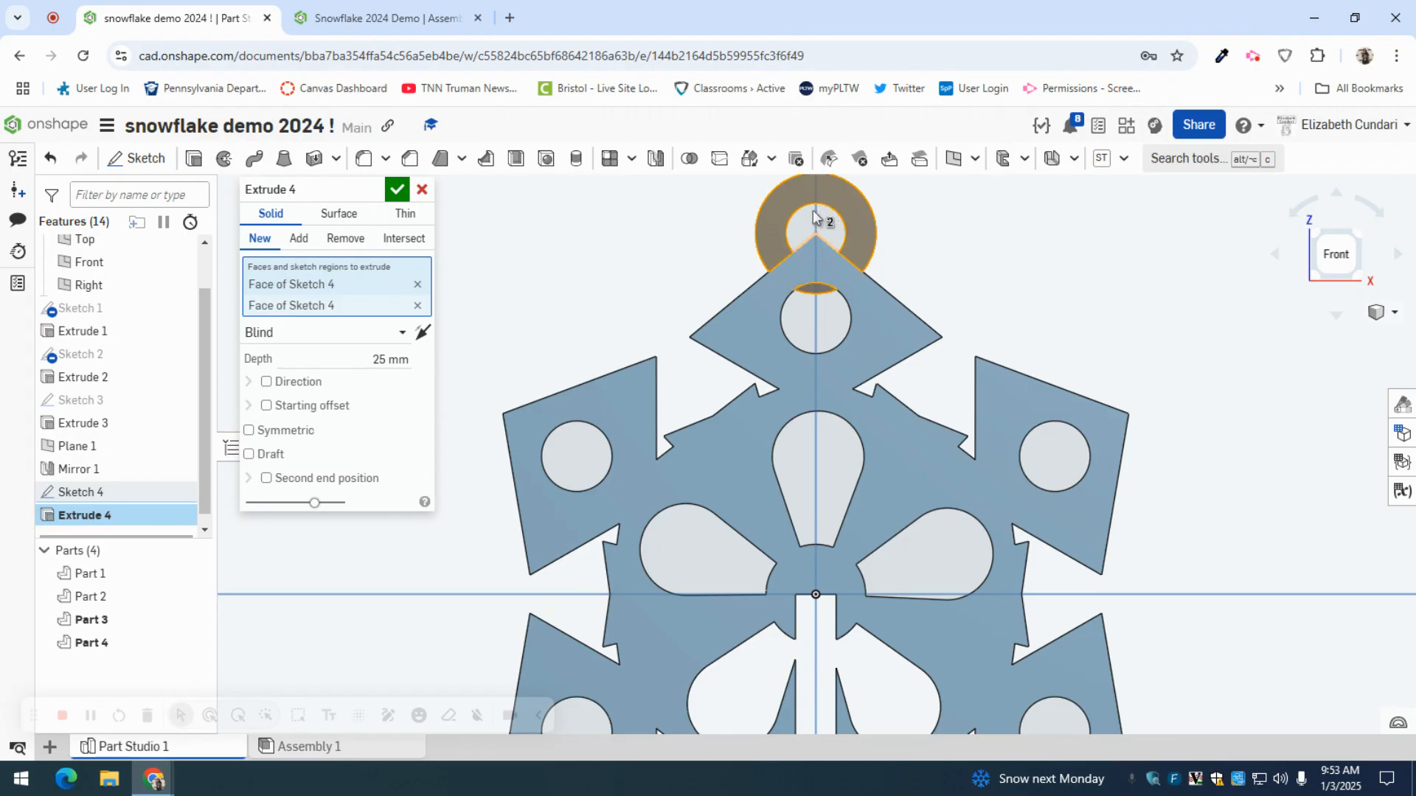
scroll(965, 277, "down", 3)
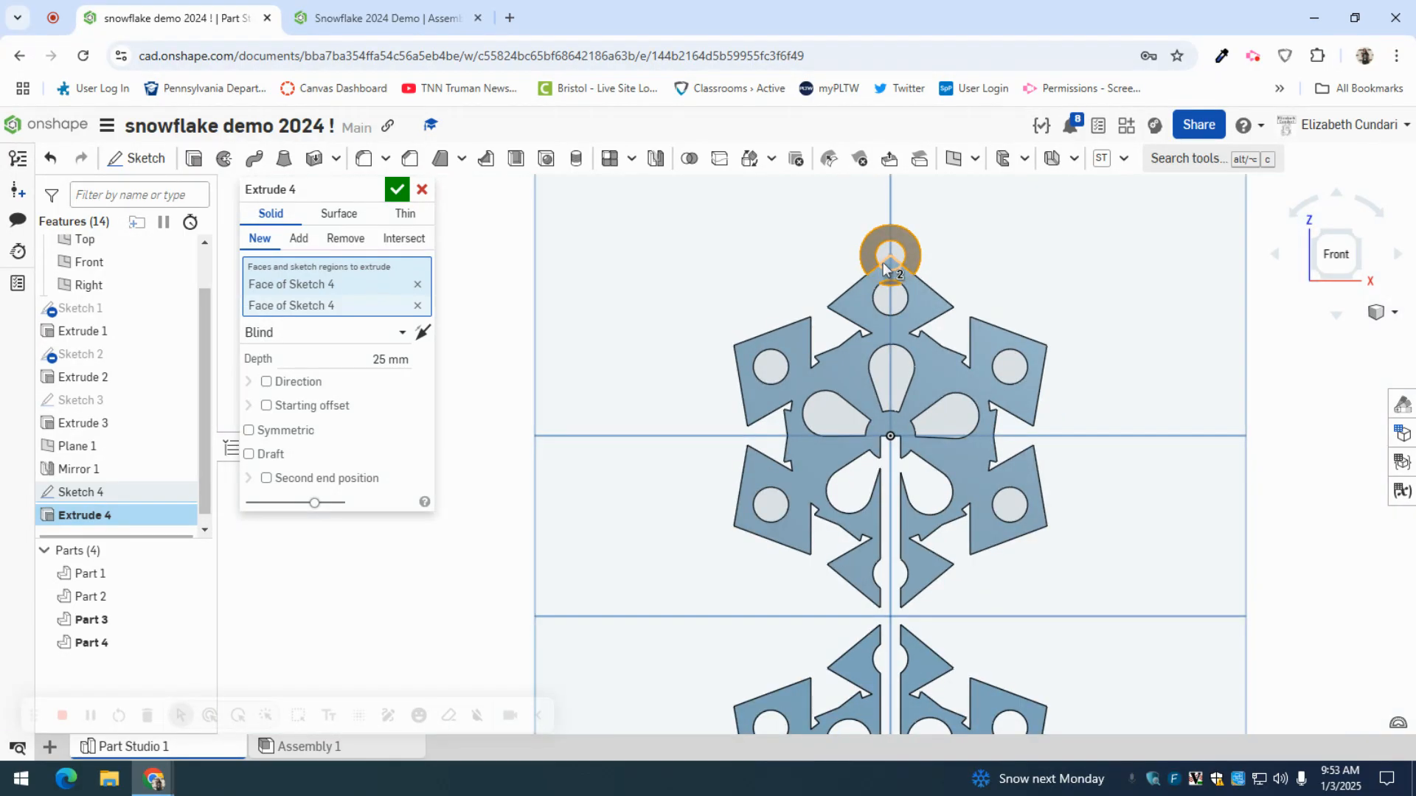
Step: Make the ring extrude add to the upper snowflake and reverse its direction
left_click(1356, 243)
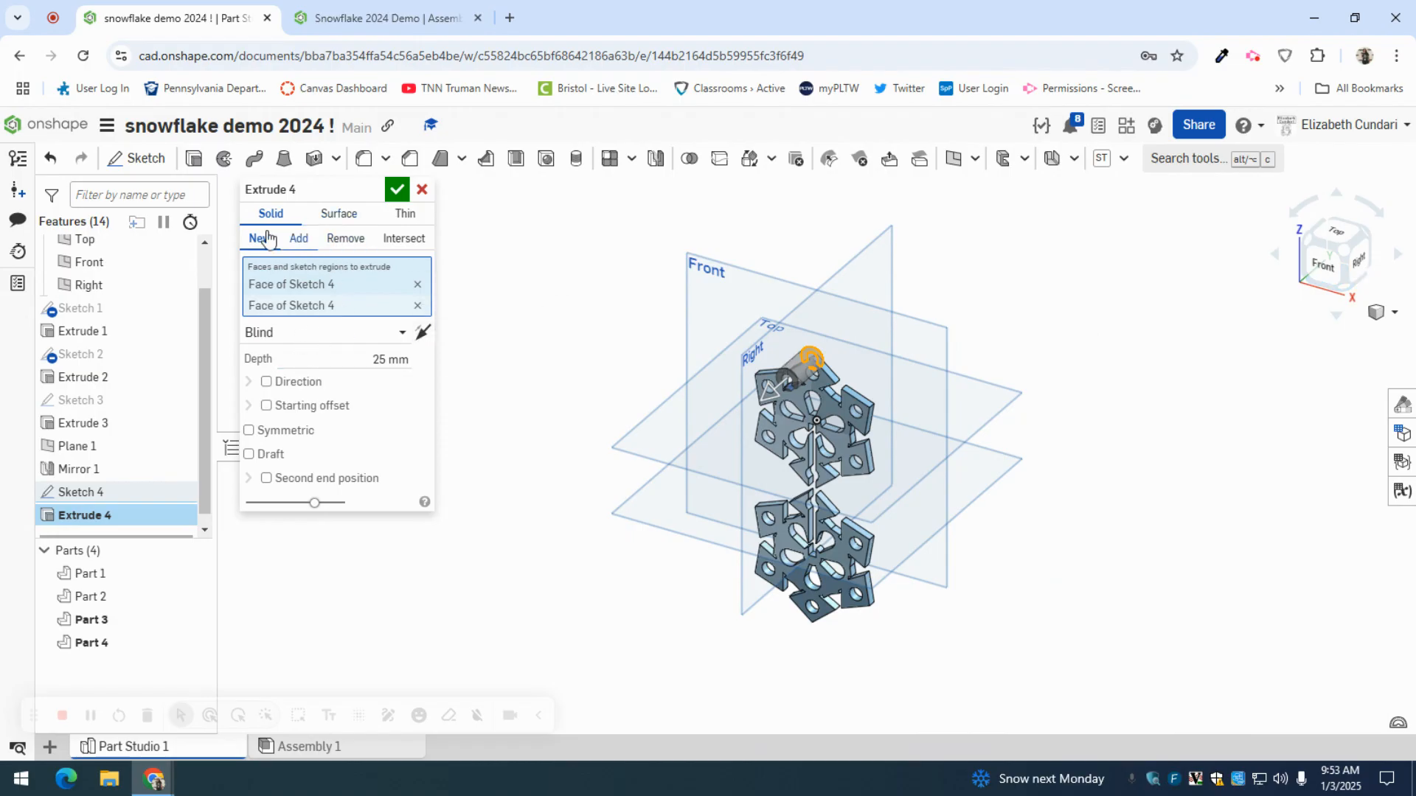
left_click(298, 239)
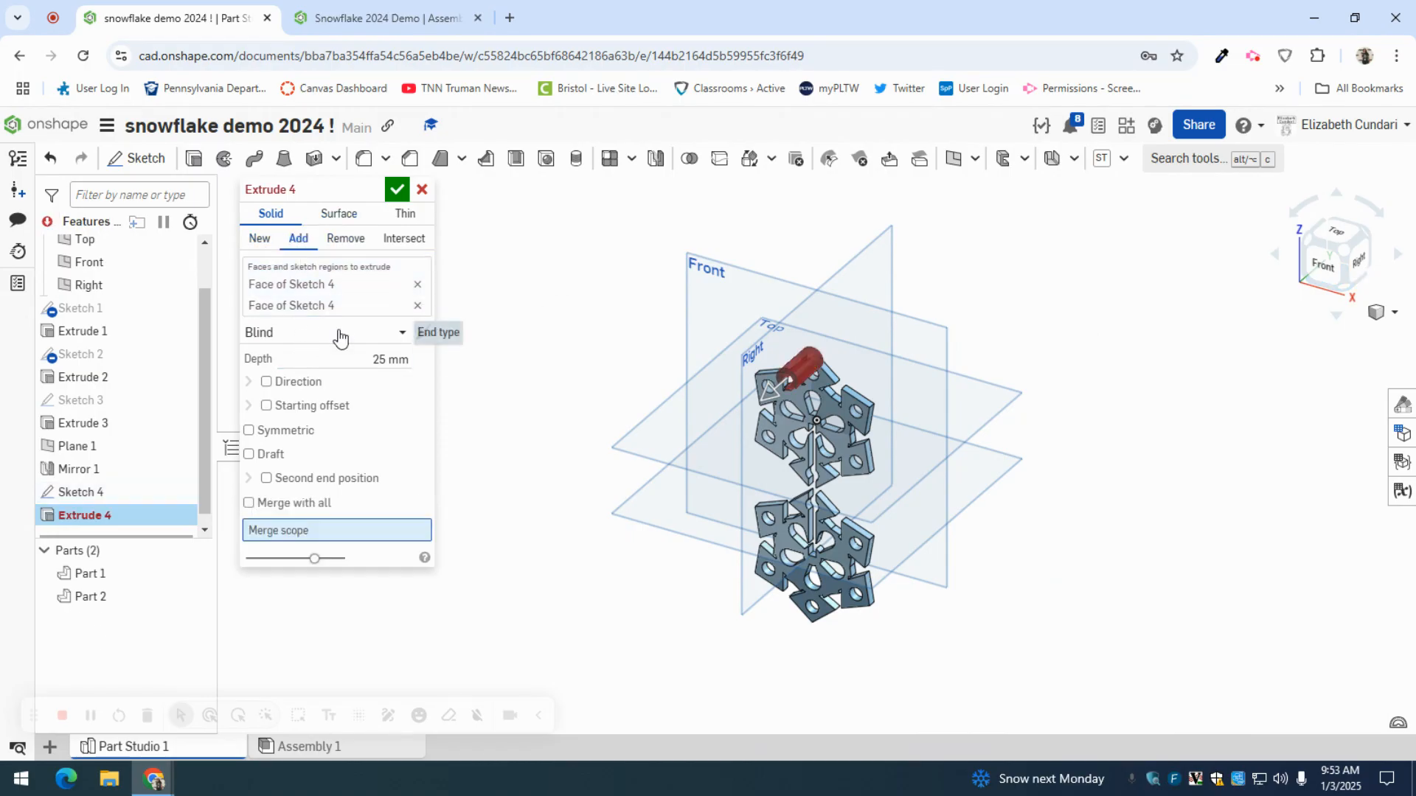
left_click(339, 331)
left_click(421, 334)
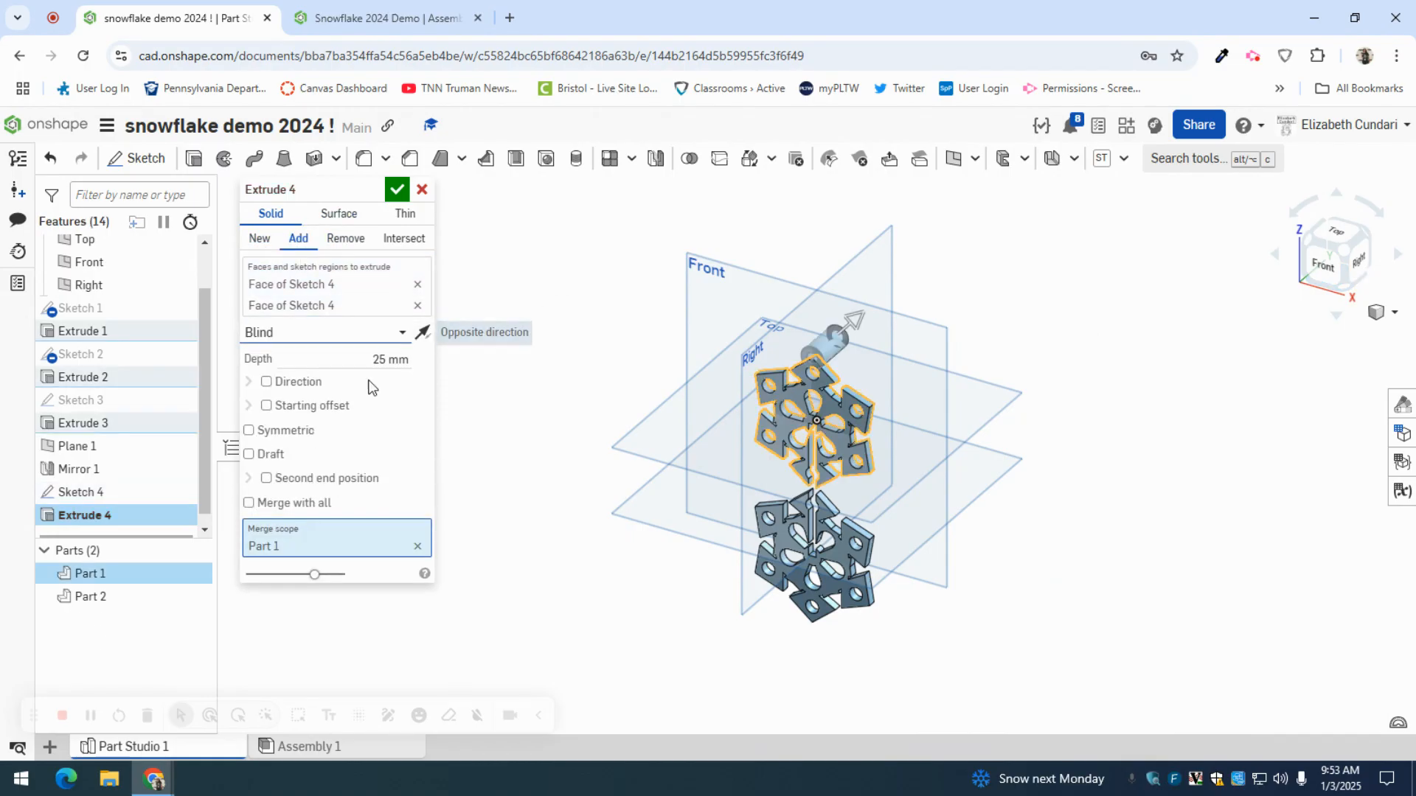
Step: End the ring extrude up to the back face of the upper snowflake and accept the feature
left_click(350, 335)
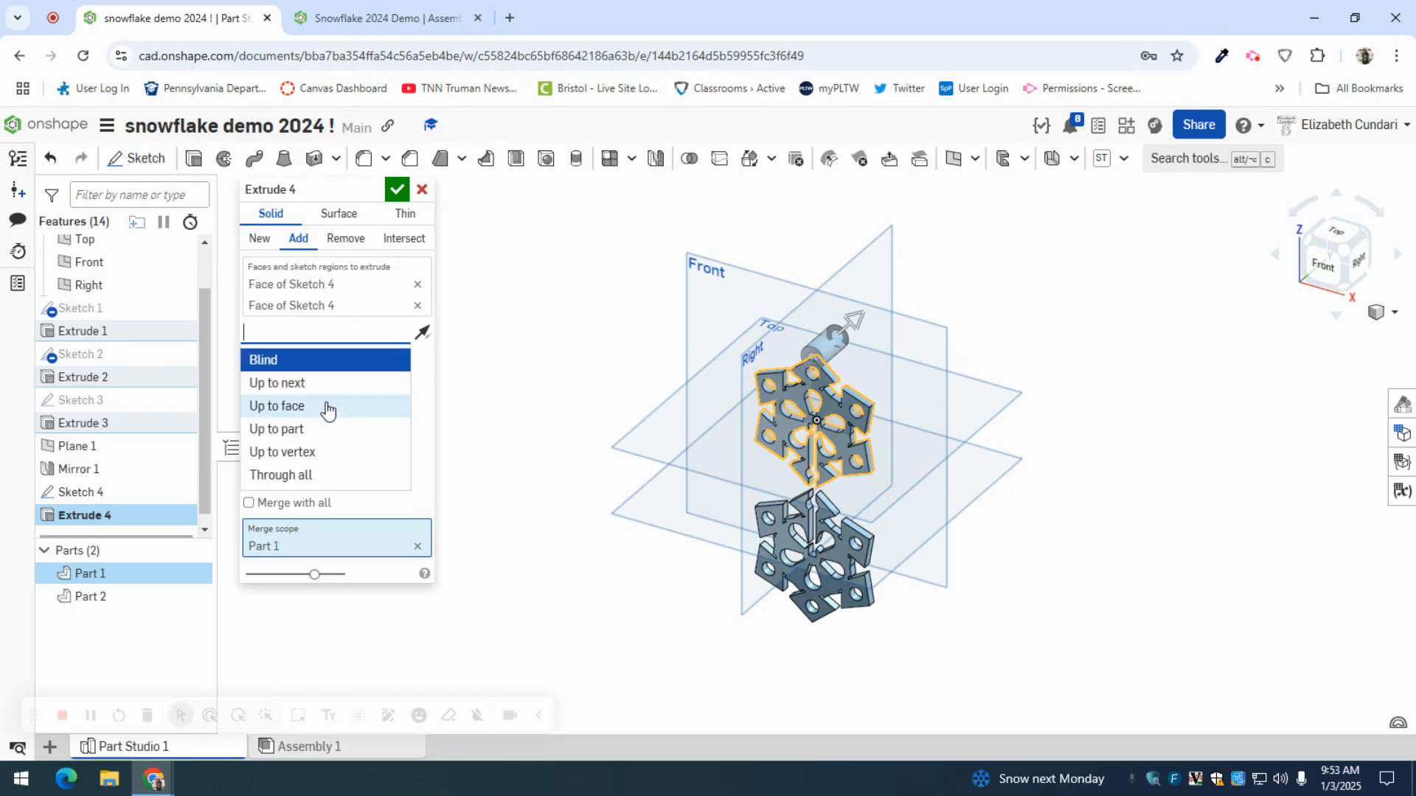
left_click(334, 409)
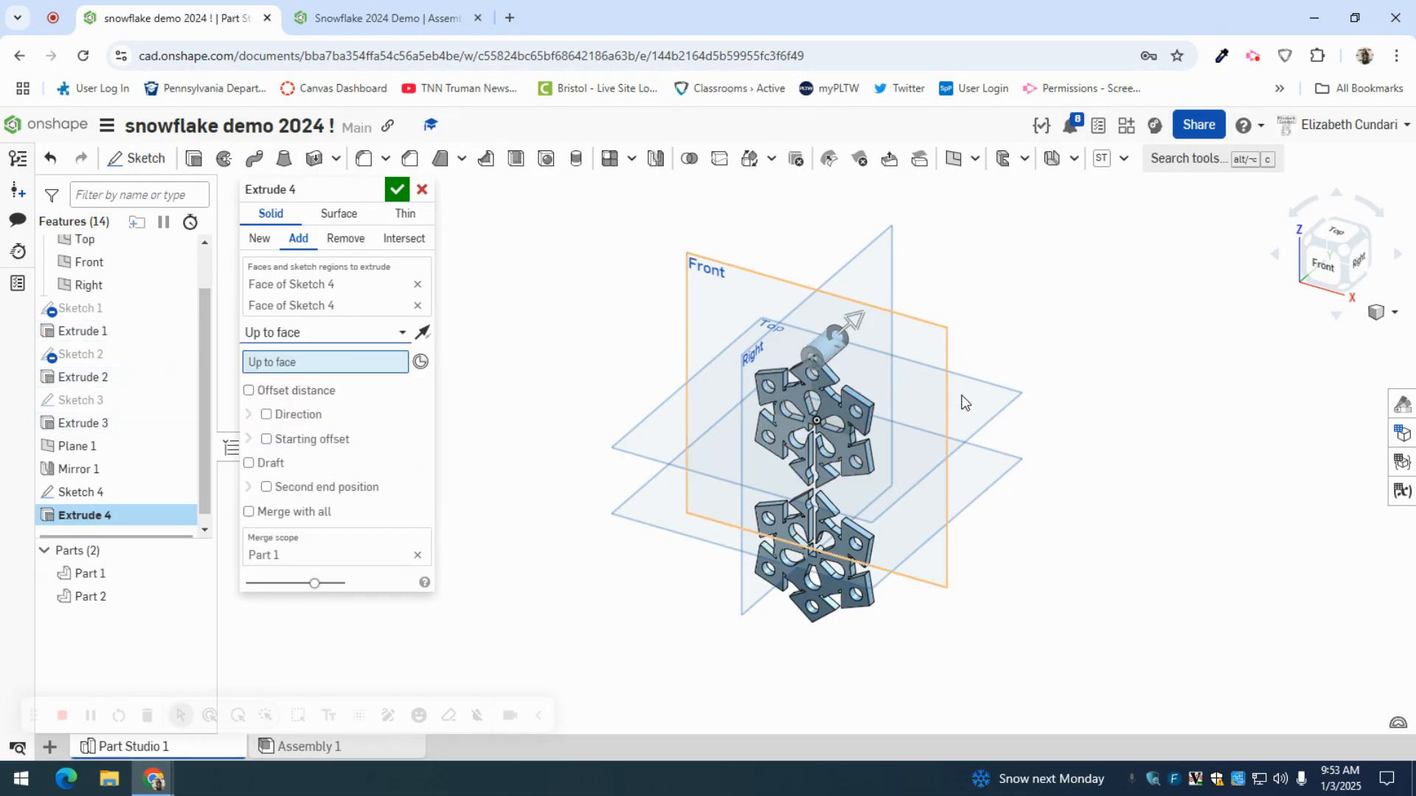
right_click_drag(1122, 386, 1051, 436)
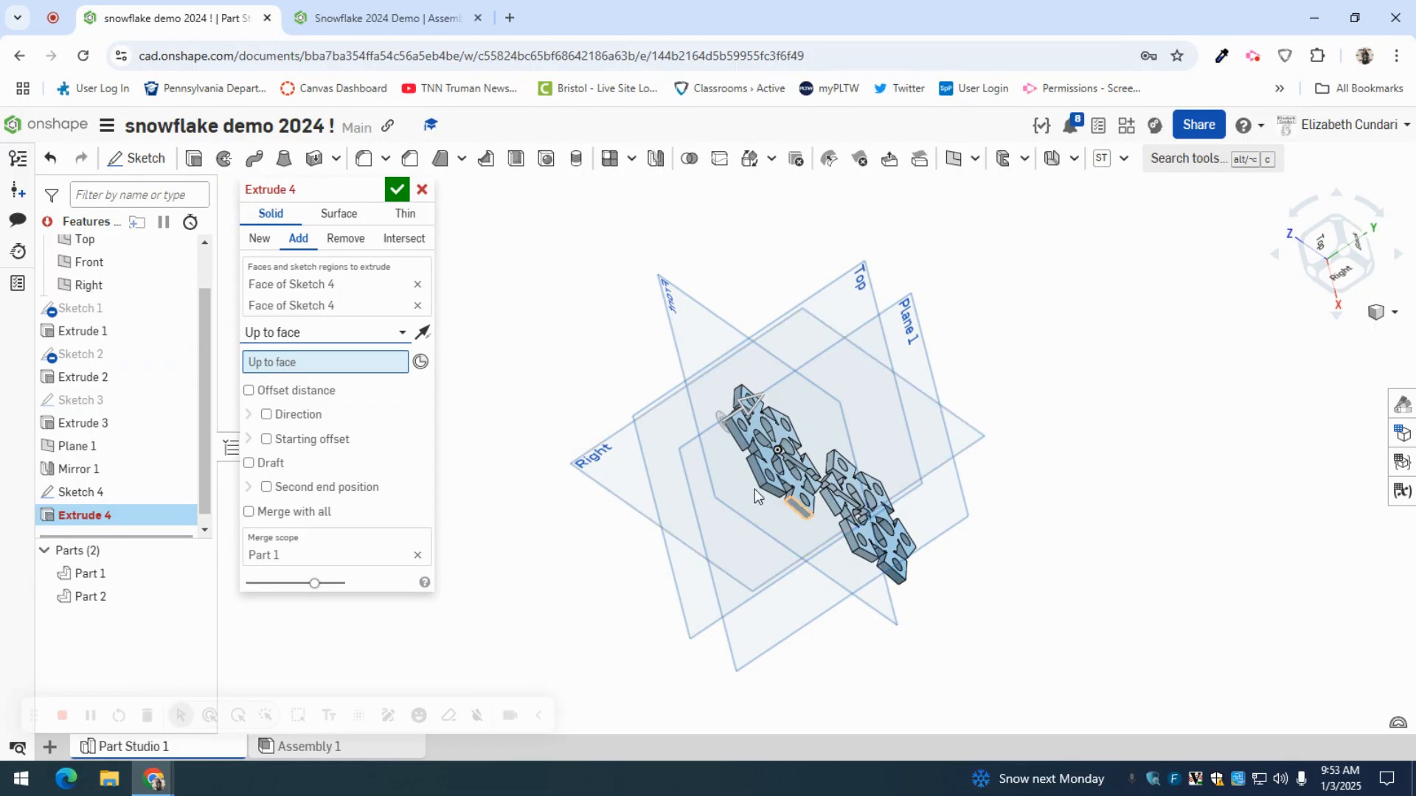
left_click(763, 452)
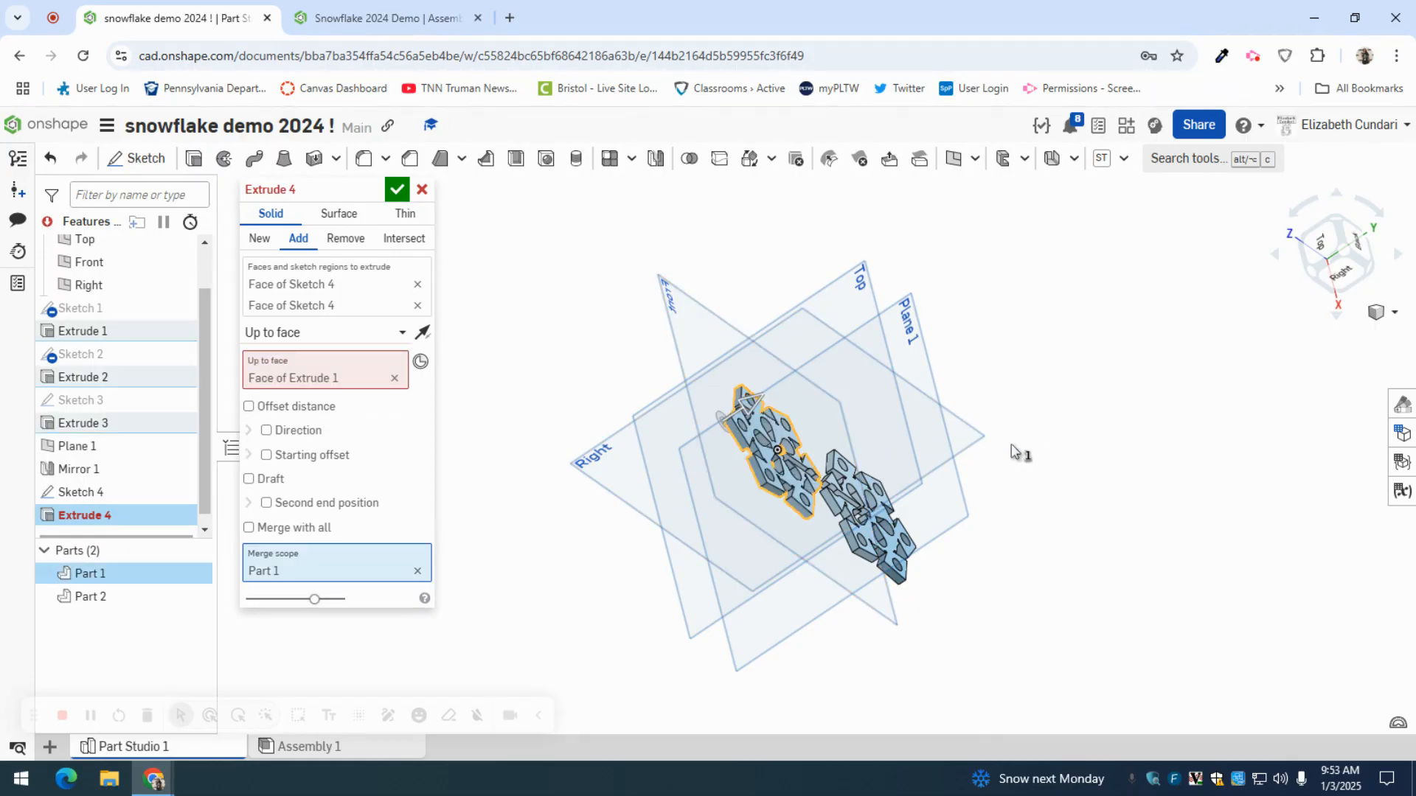
right_click_drag(1059, 446, 1147, 366)
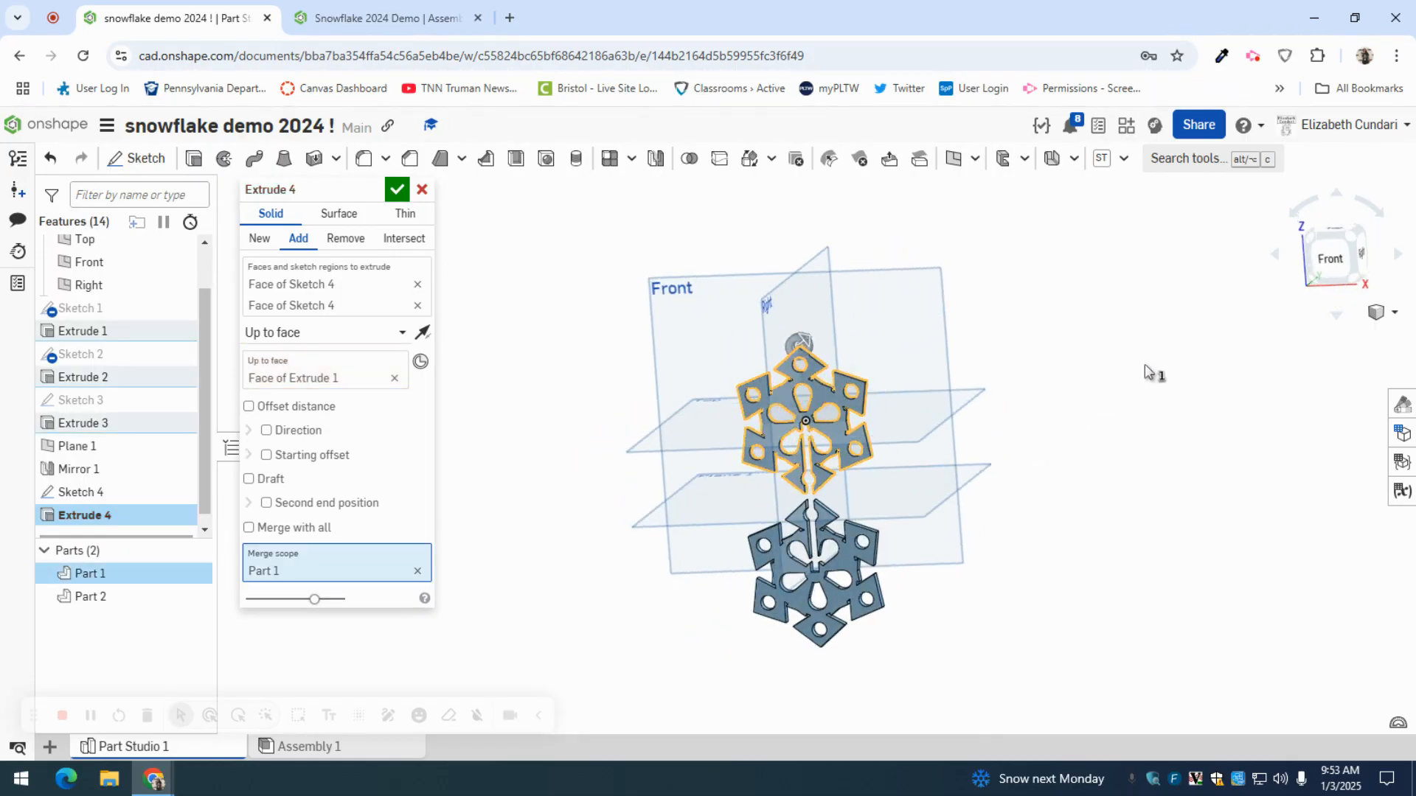
left_click(396, 190)
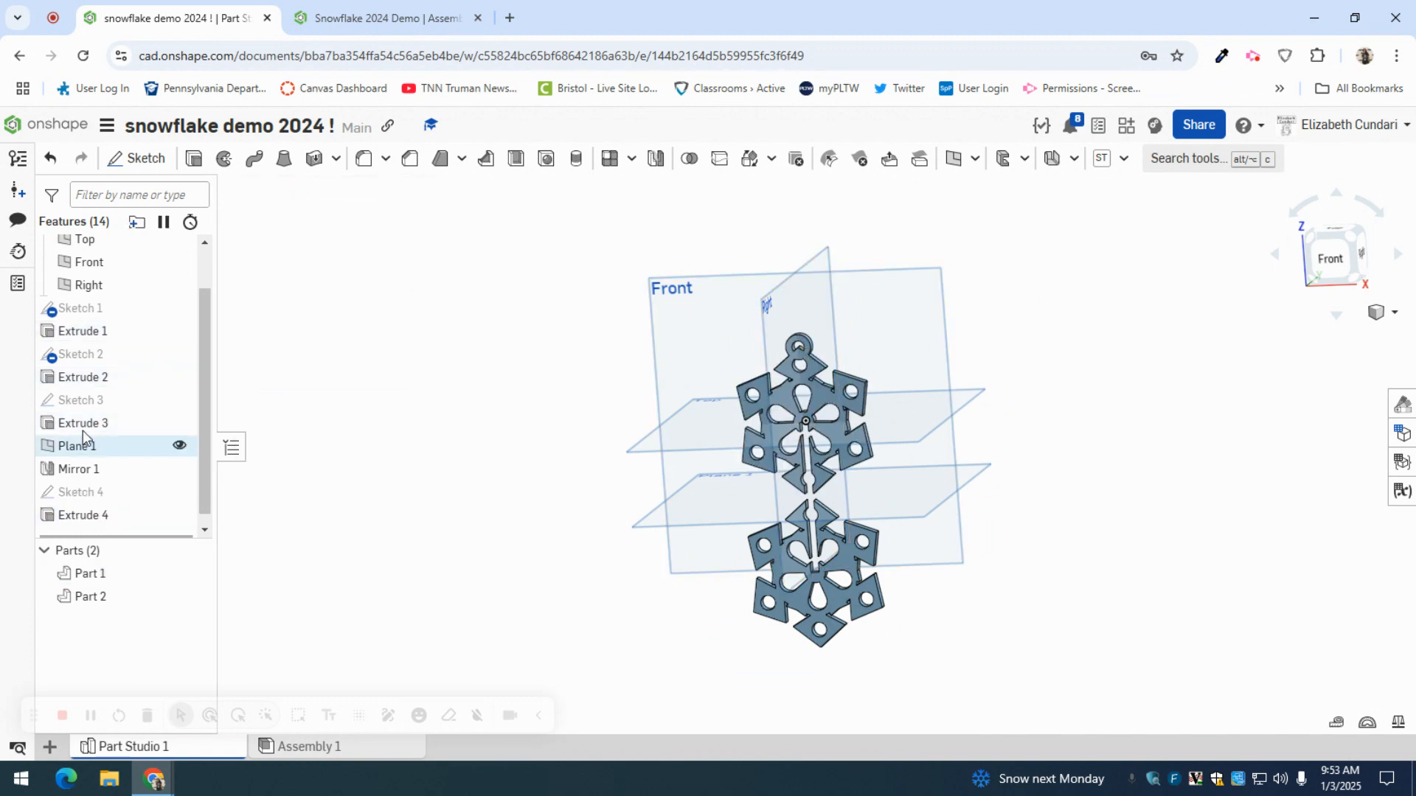
Step: Show Sketch 4, cut the tip region inside the ring's hole with a Remove extrude through all, and hide the sketch again
left_click(193, 158)
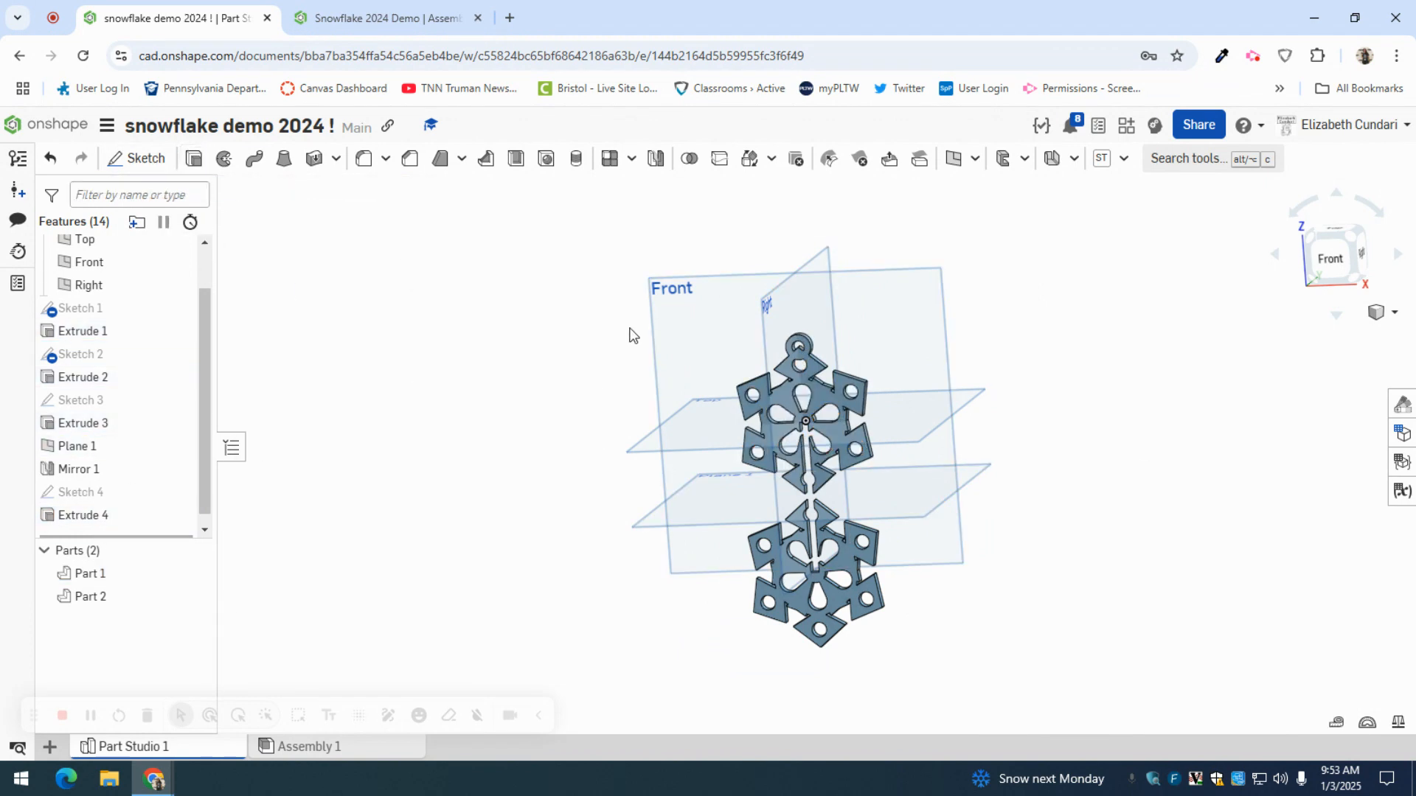
scroll(799, 343, "up", 5)
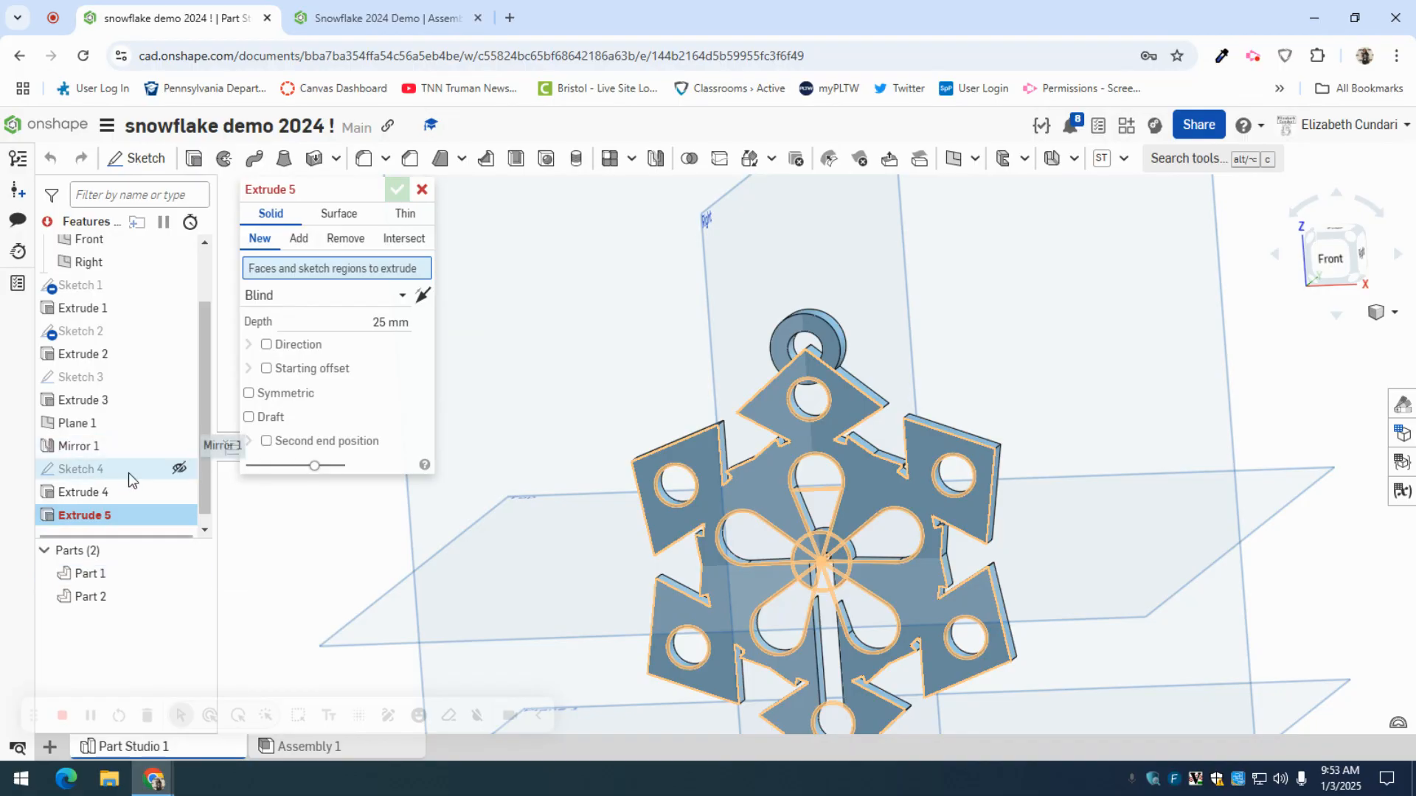
left_click(179, 469)
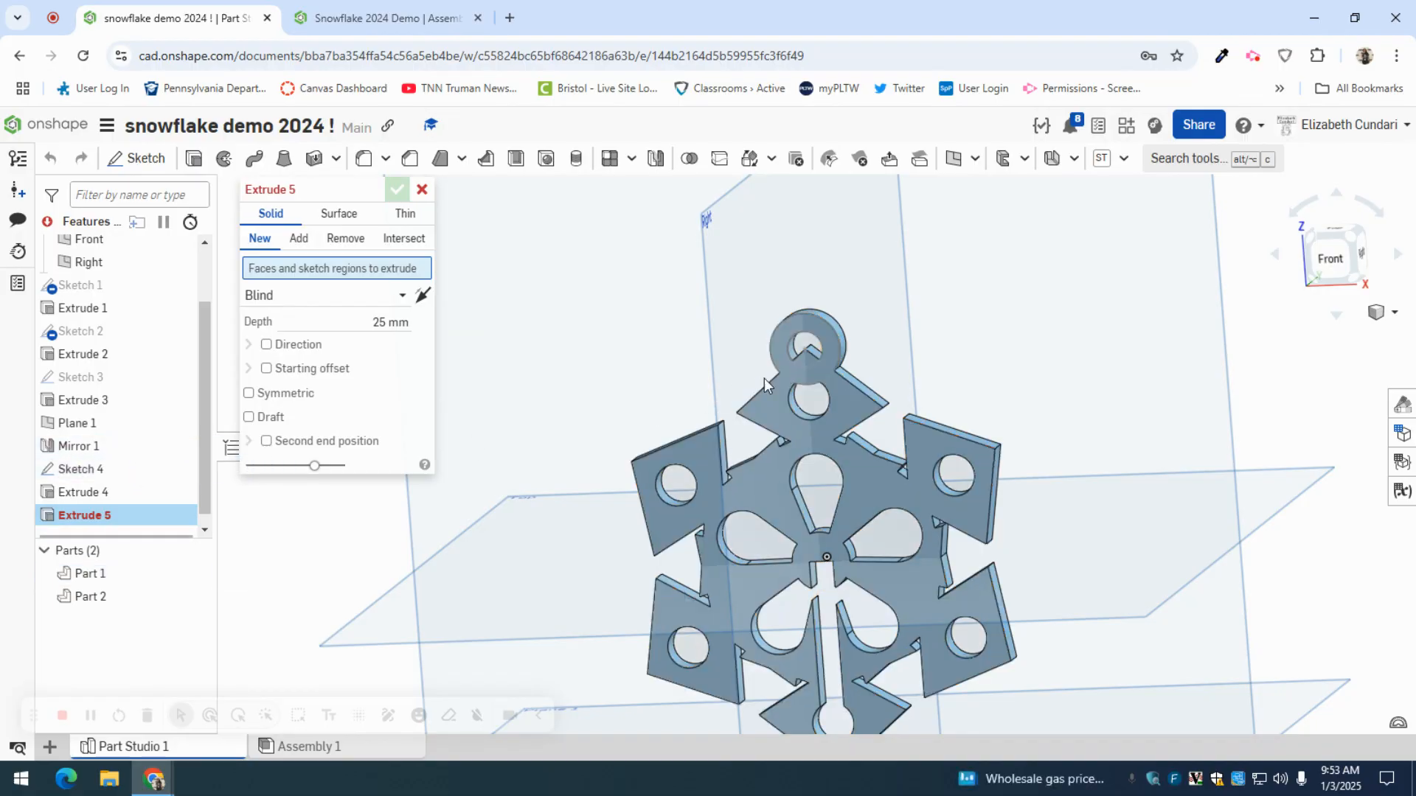
left_click(807, 356)
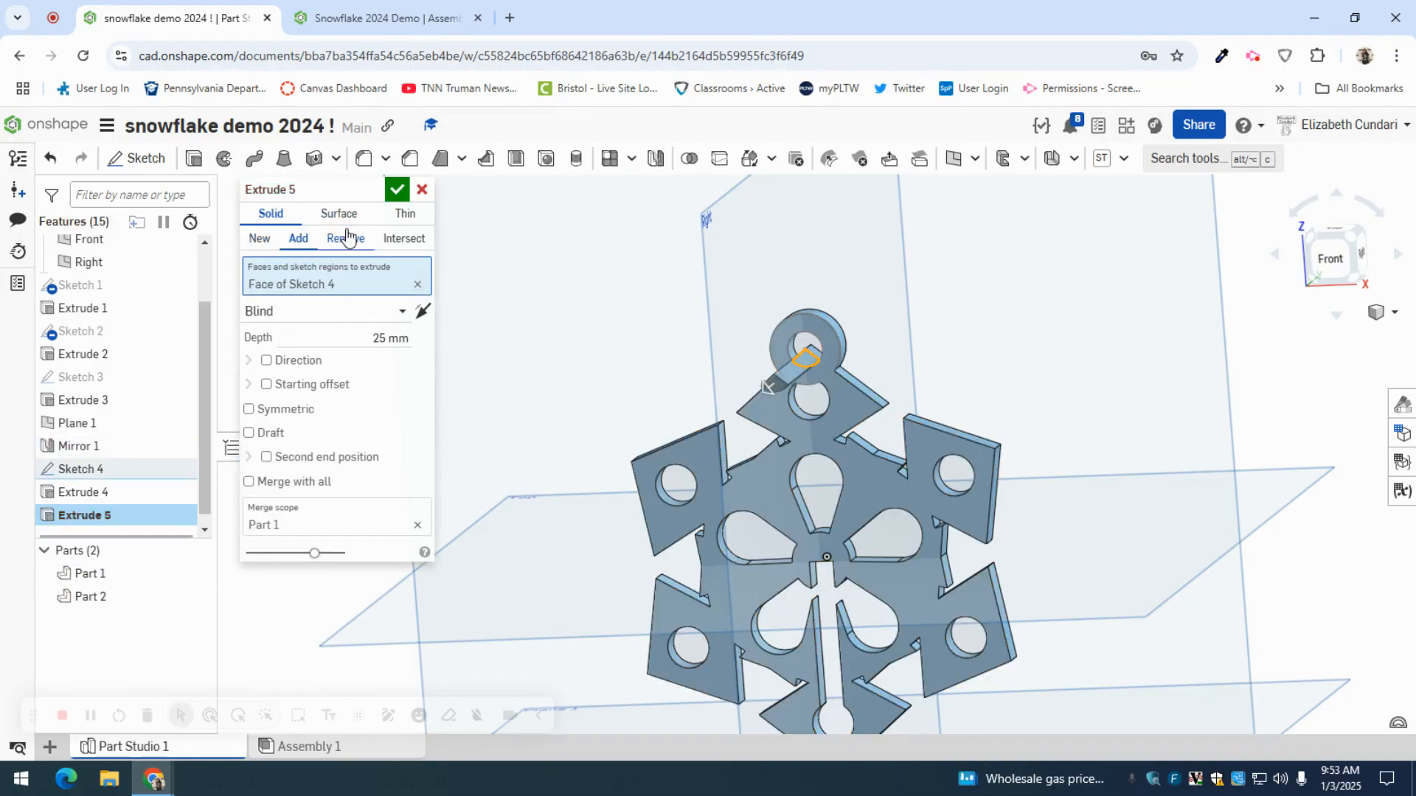
left_click(405, 311)
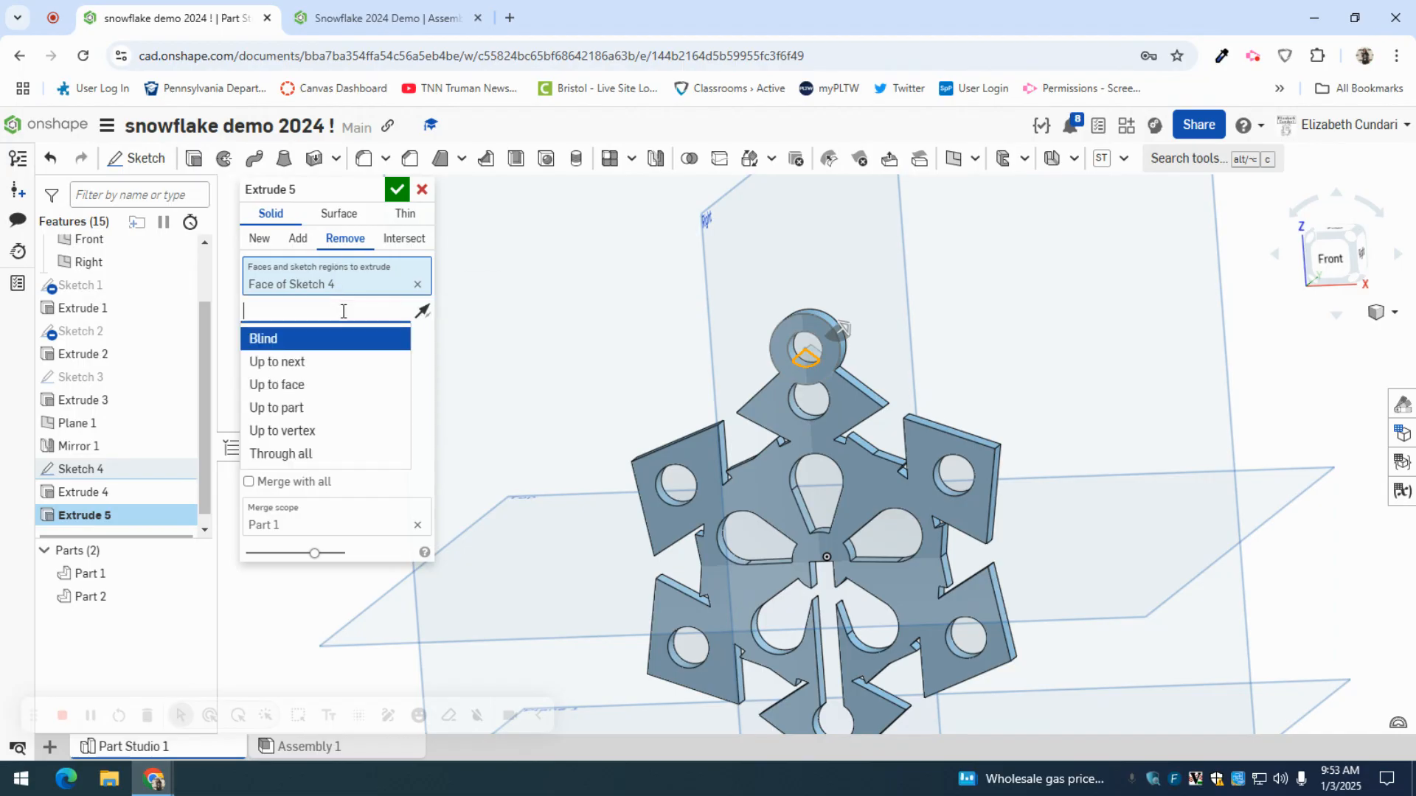
left_click(318, 455)
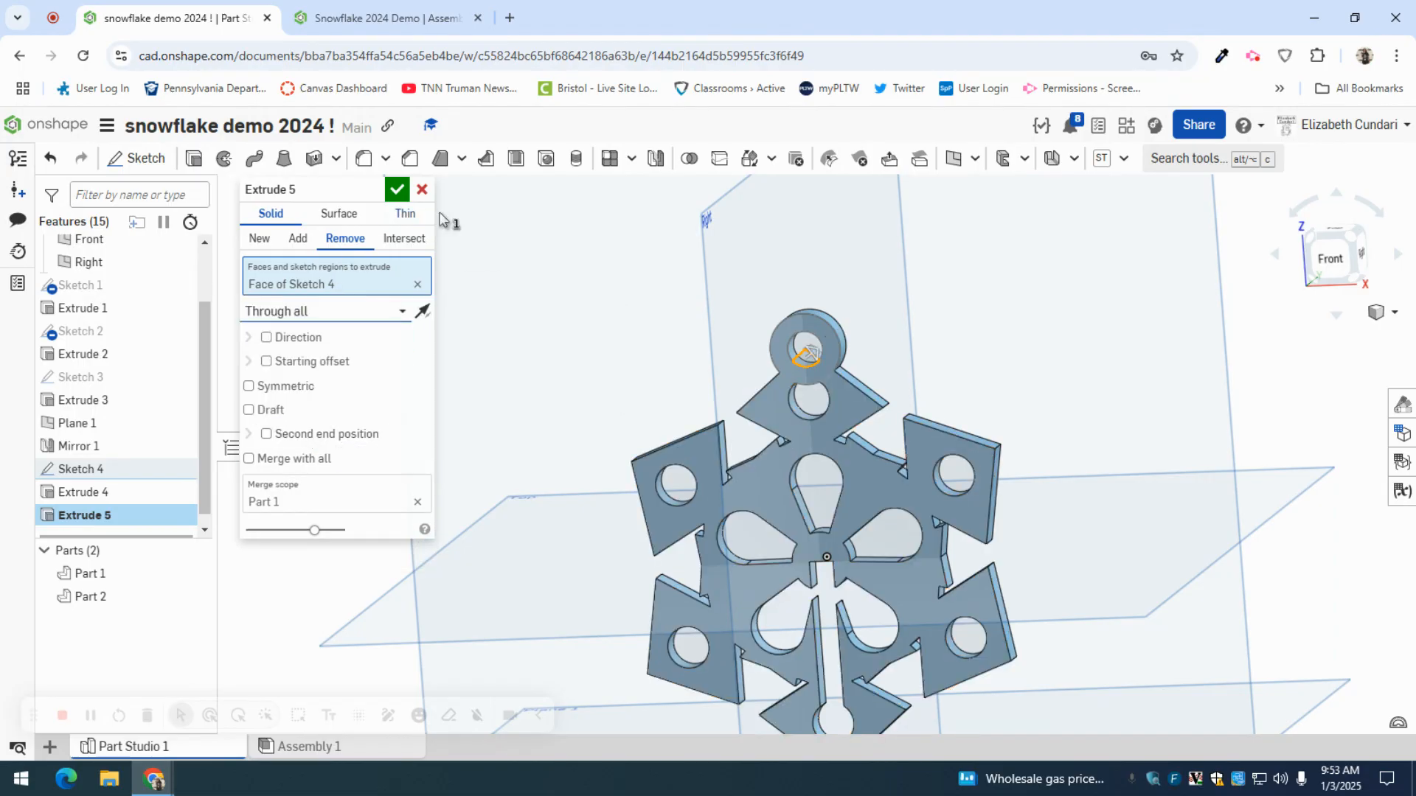
left_click(397, 190)
mouse_move(1049, 342)
right_mouse_down()
mouse_move(1068, 370)
mouse_move(1046, 356)
right_mouse_up()
scroll(843, 497, "down", 5)
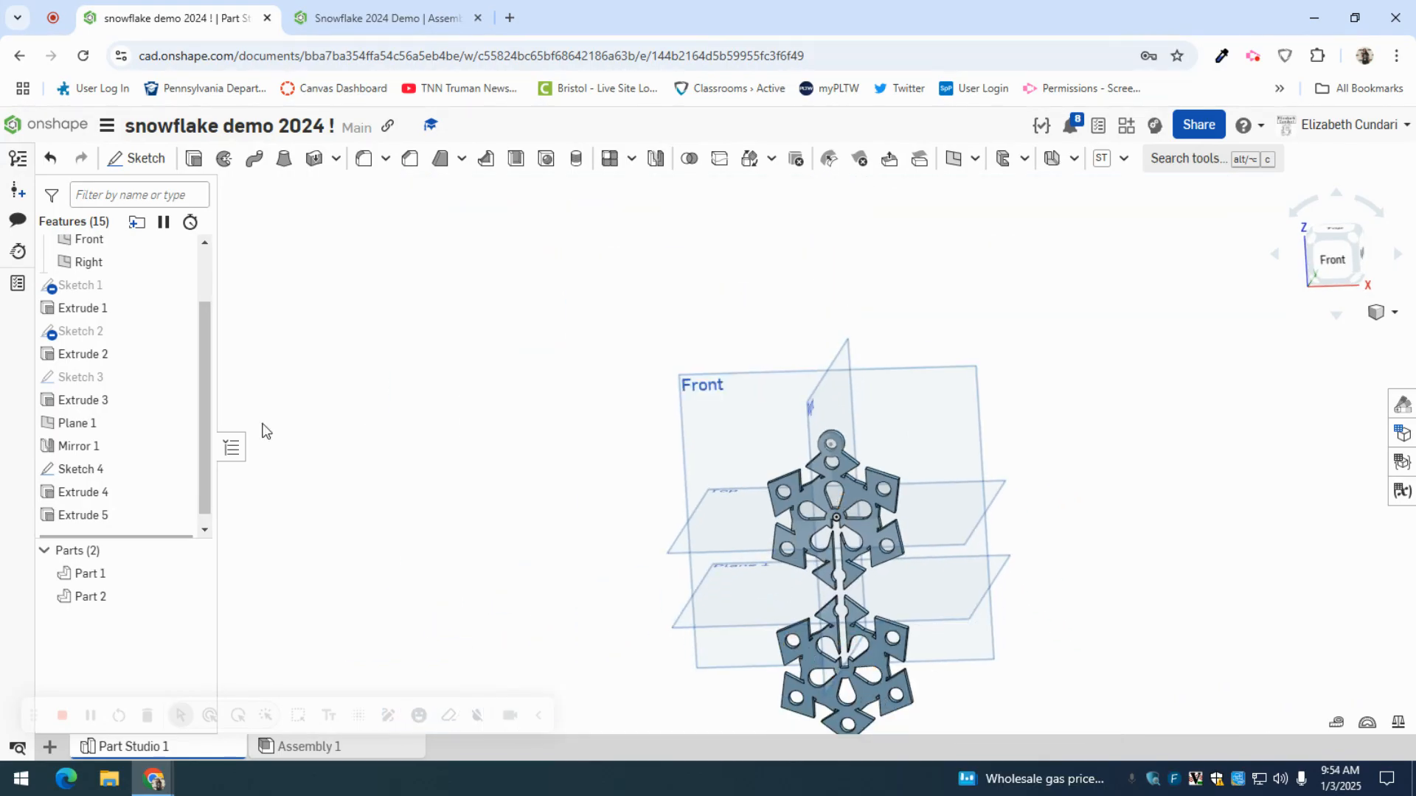
left_click(181, 469)
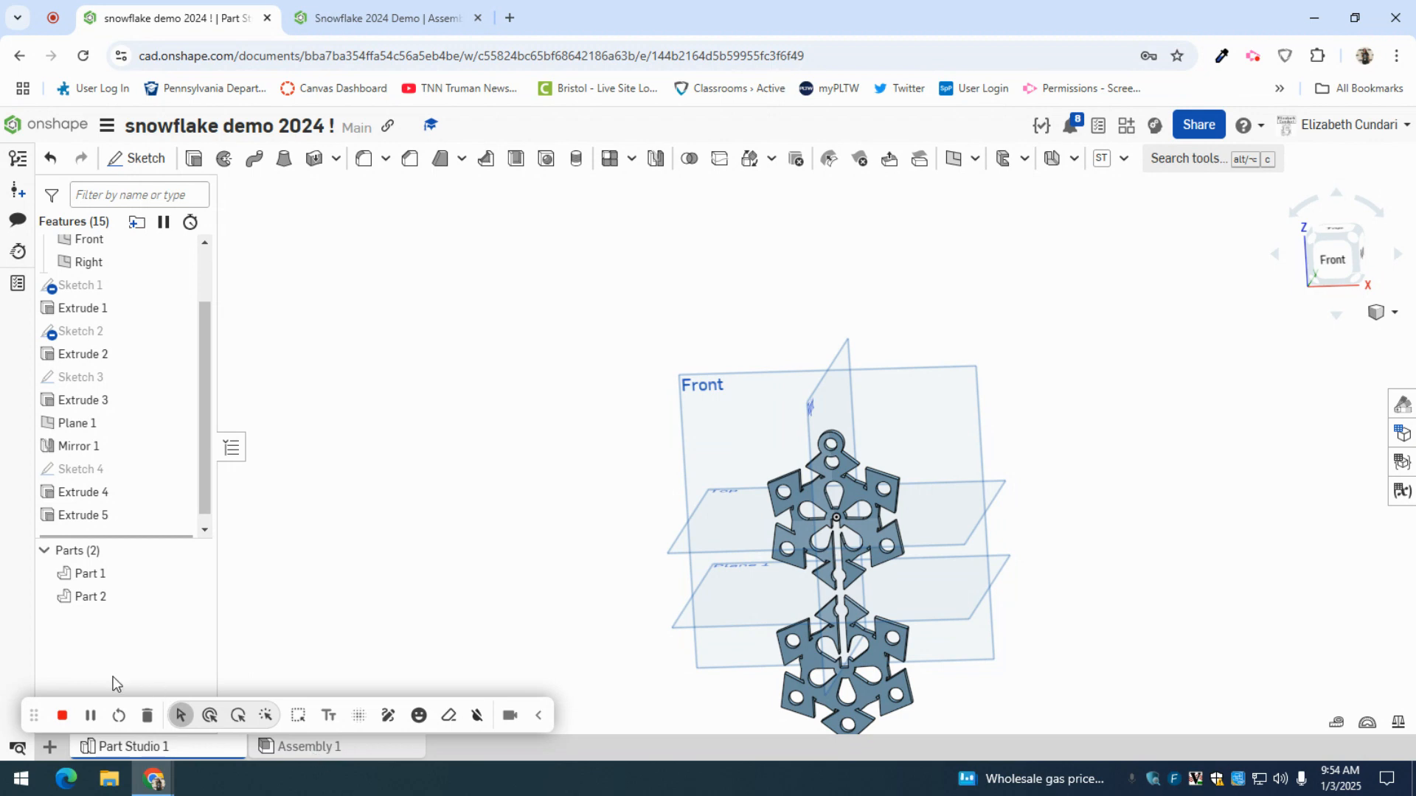
Step: Switch to Assembly 1 and insert Part 1, the snowflake with the ring, at the origin
left_click_drag(22, 715, 14, 624)
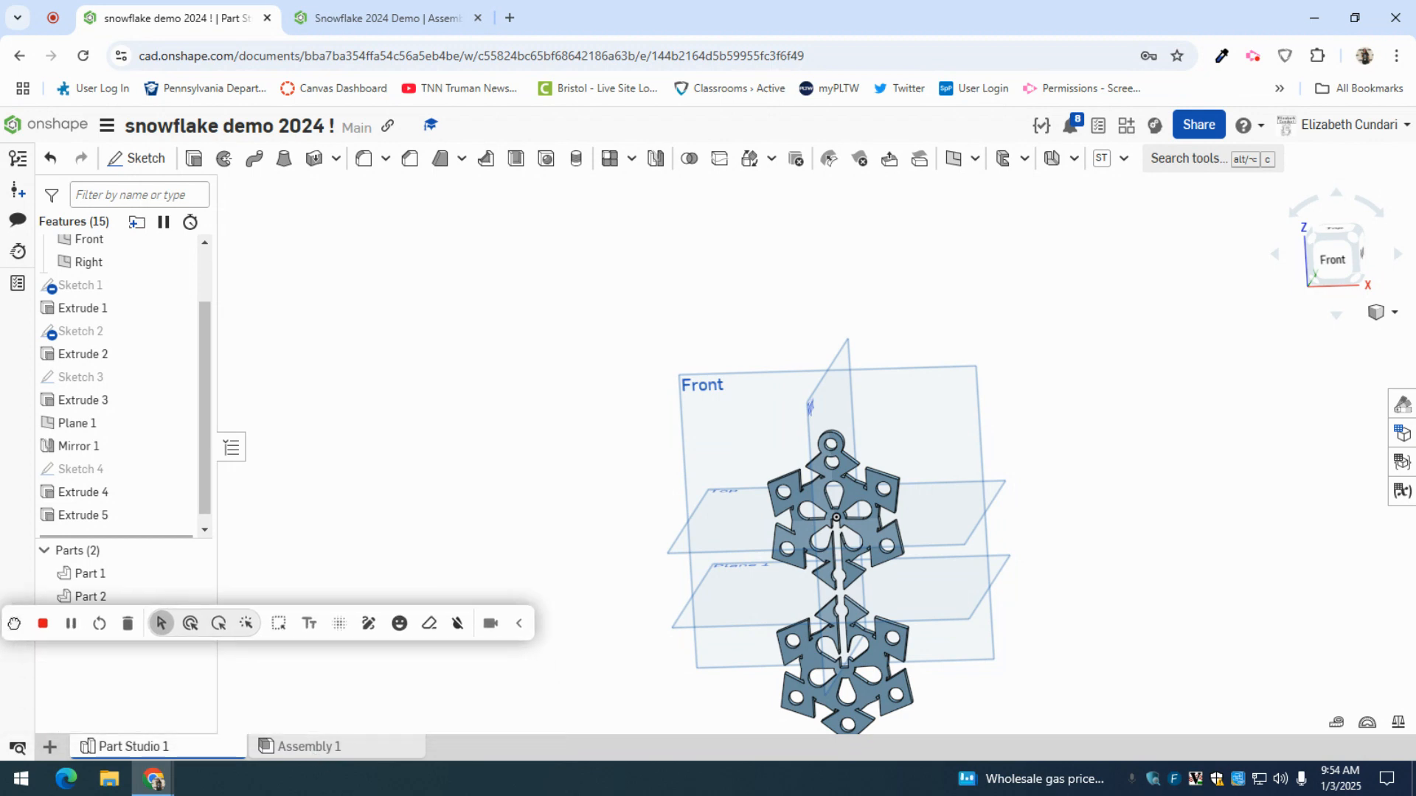
left_click(329, 748)
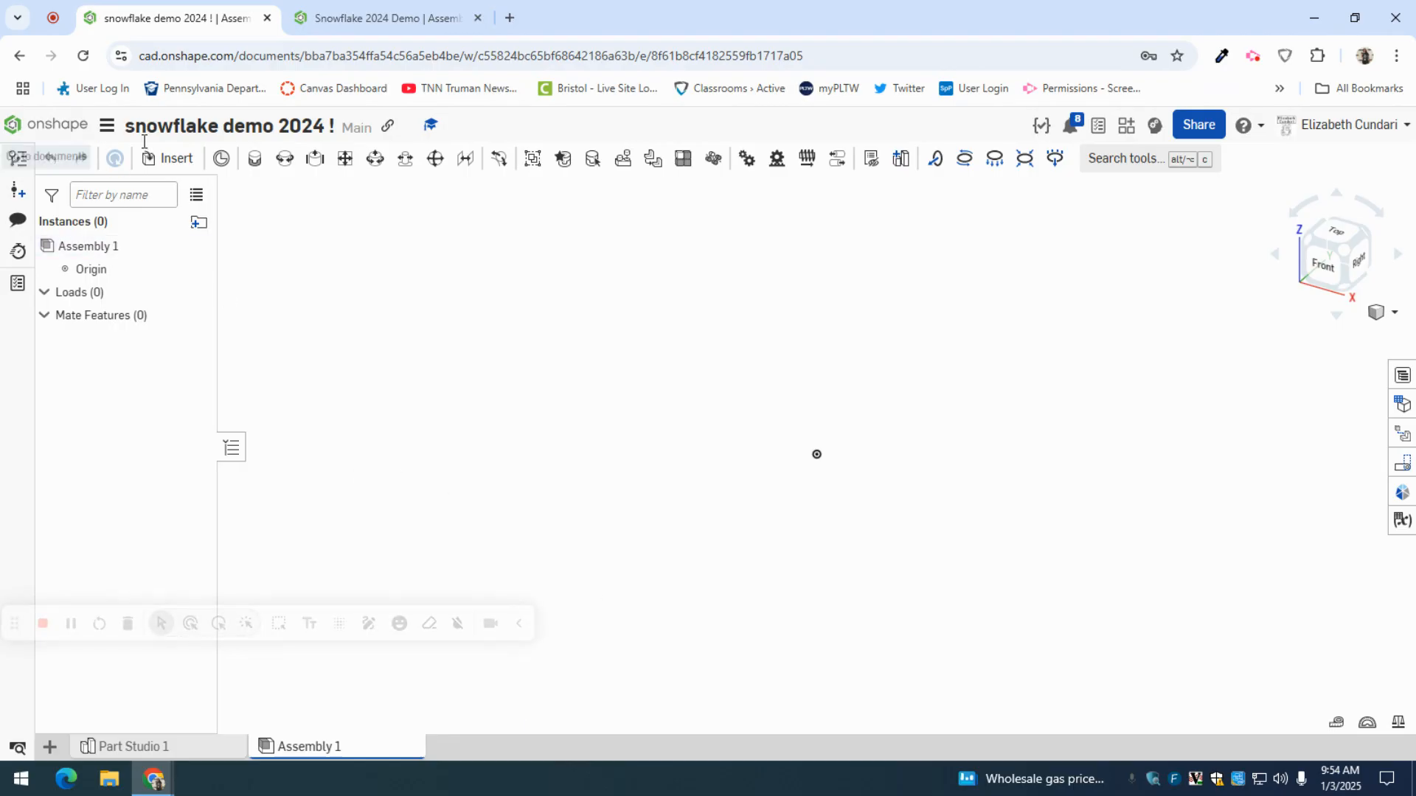
left_click(166, 159)
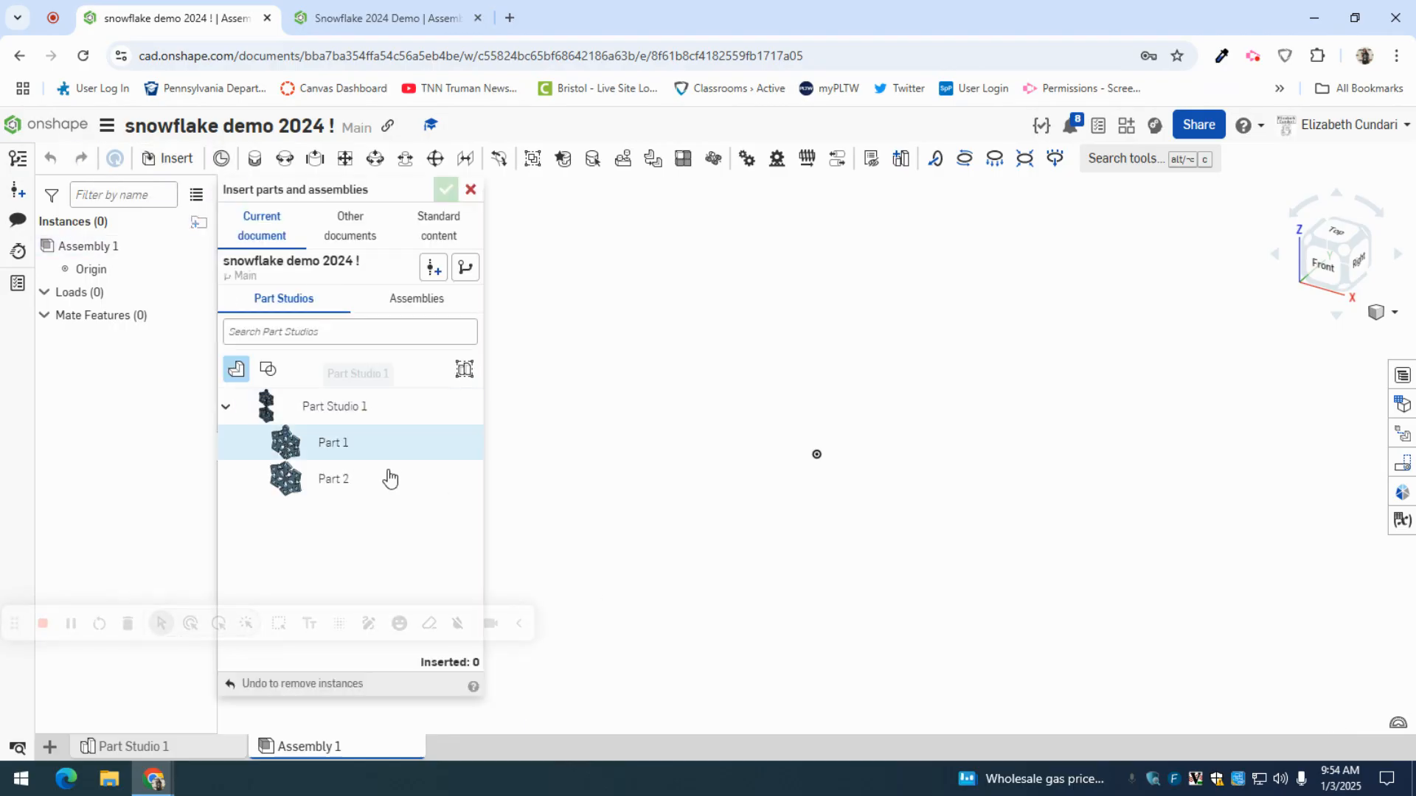
left_click(369, 443)
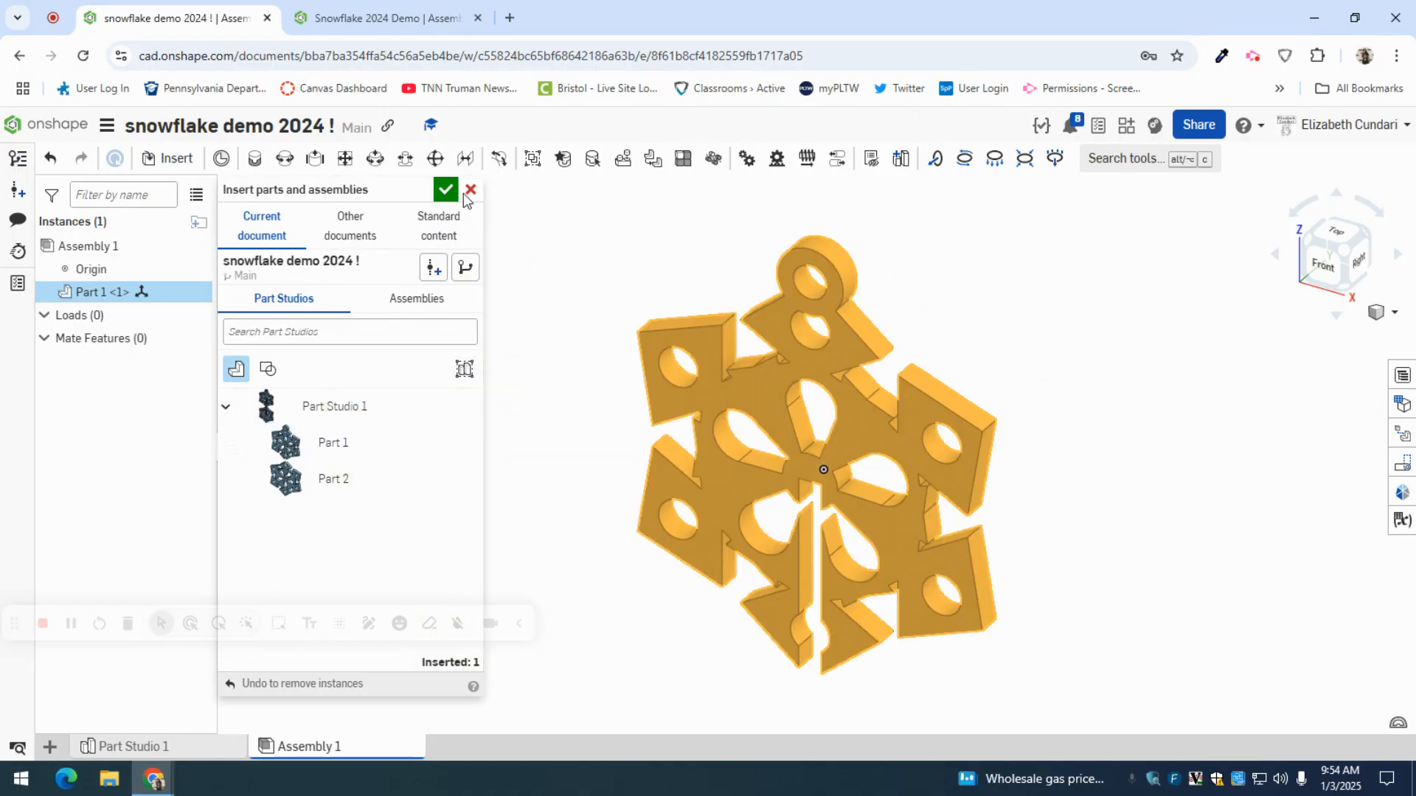
left_click(444, 190)
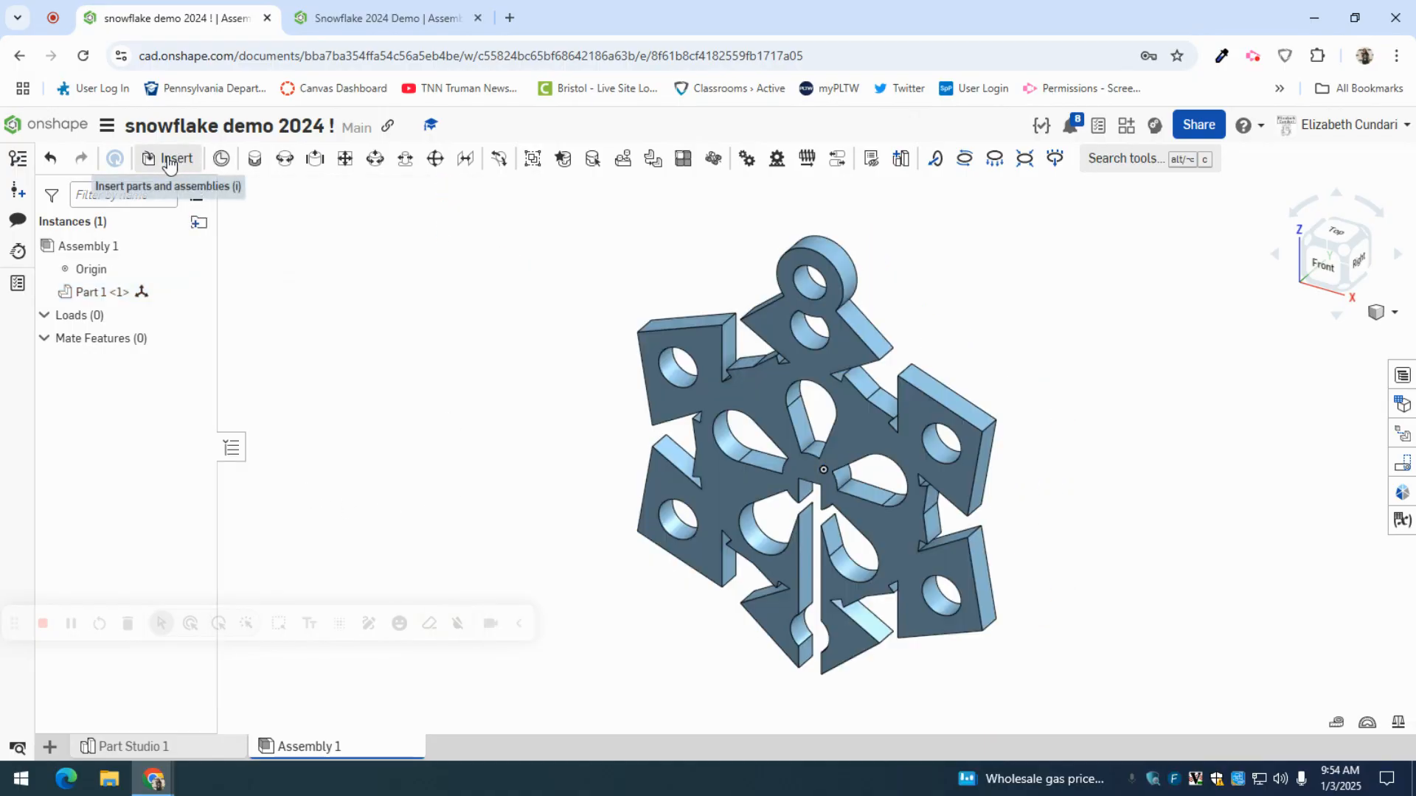
Step: Insert Part 2 into the assembly, placing it beside and partly overlapping Part 1
left_click(218, 160)
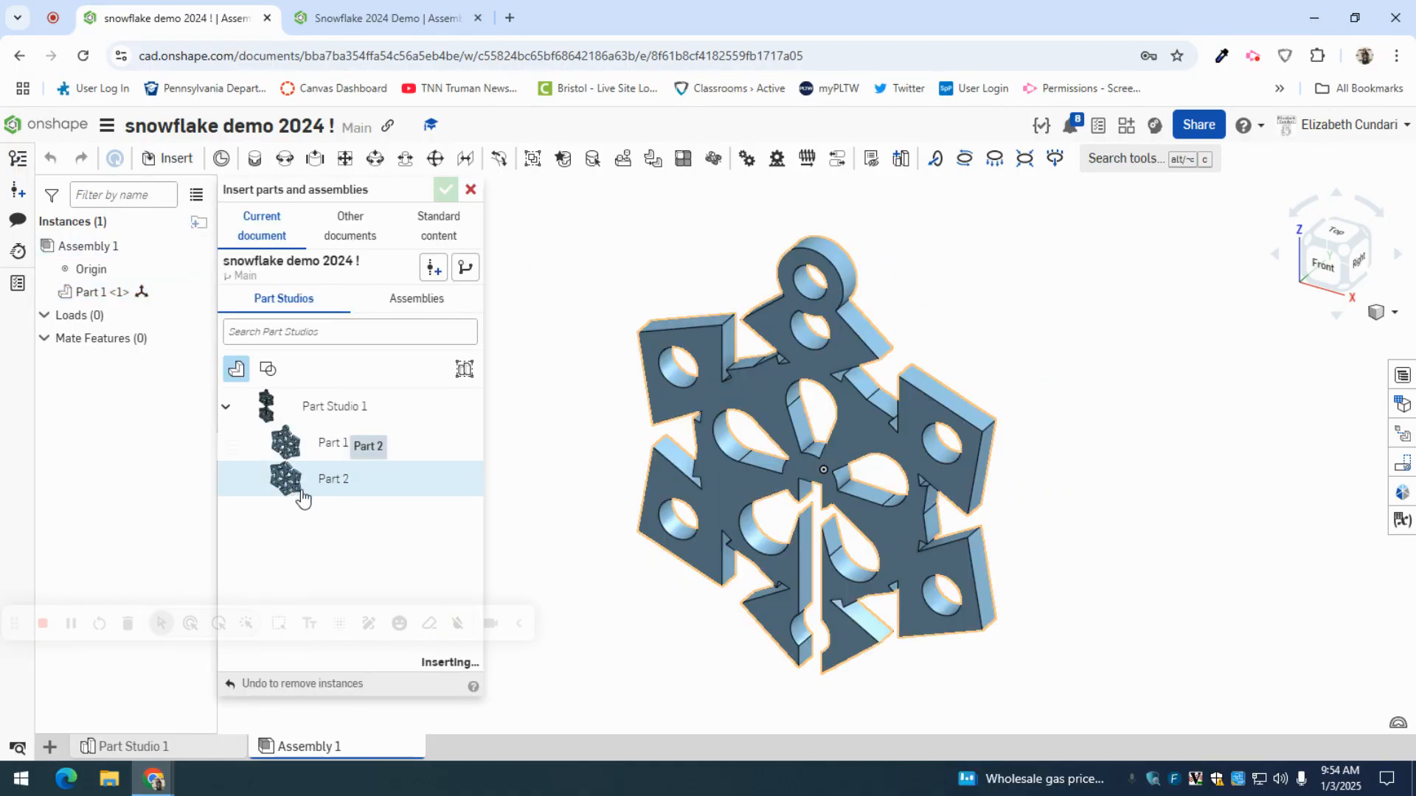
left_click(302, 499)
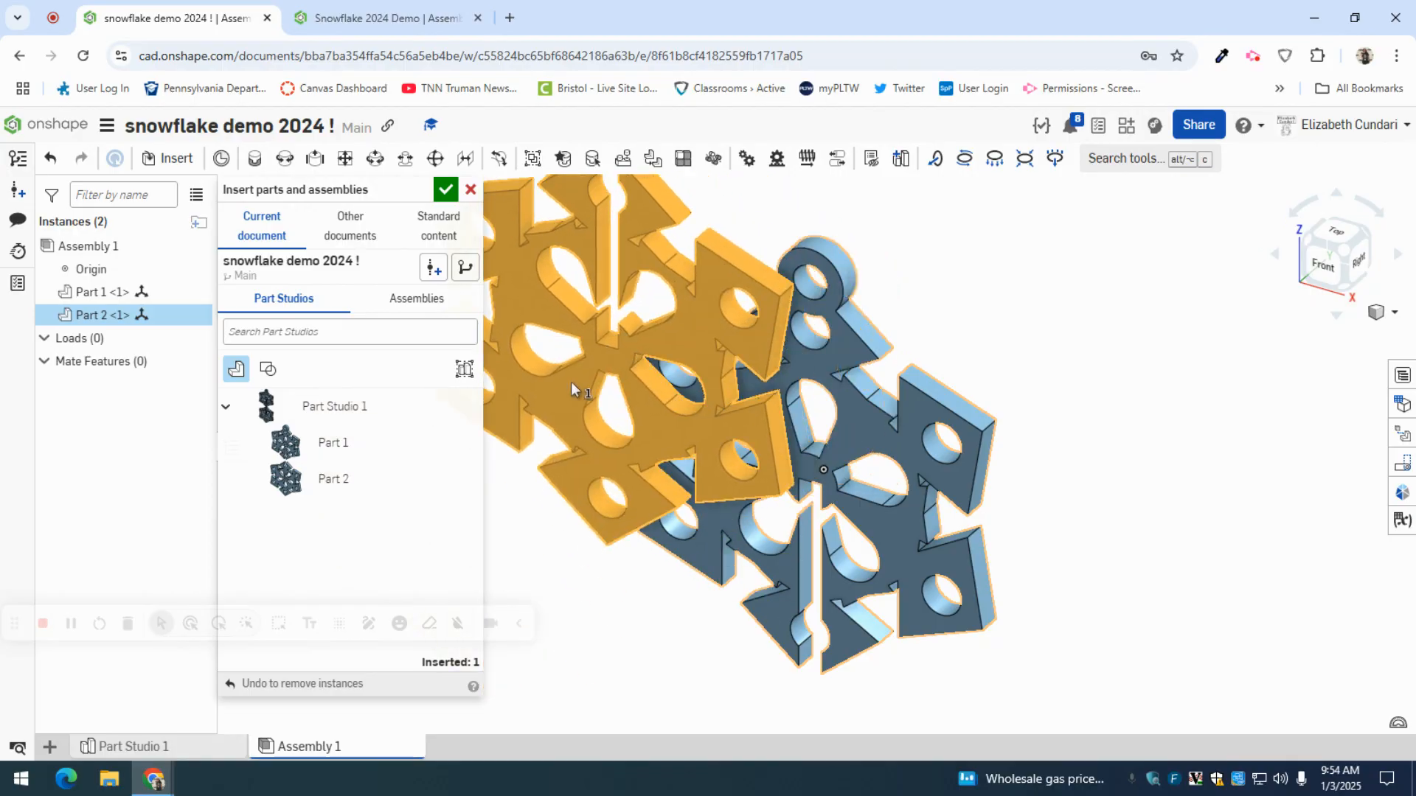
left_click(571, 388)
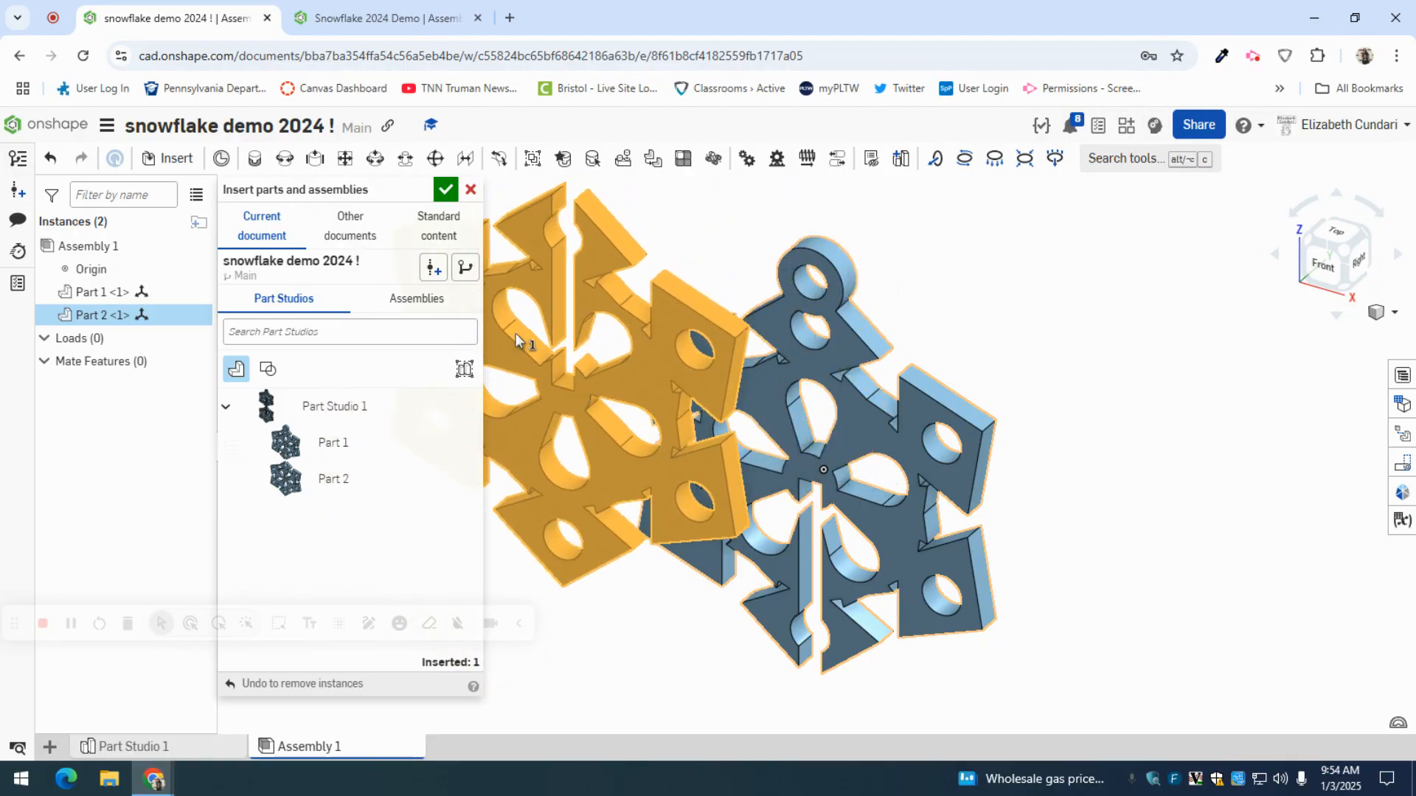
left_click(444, 191)
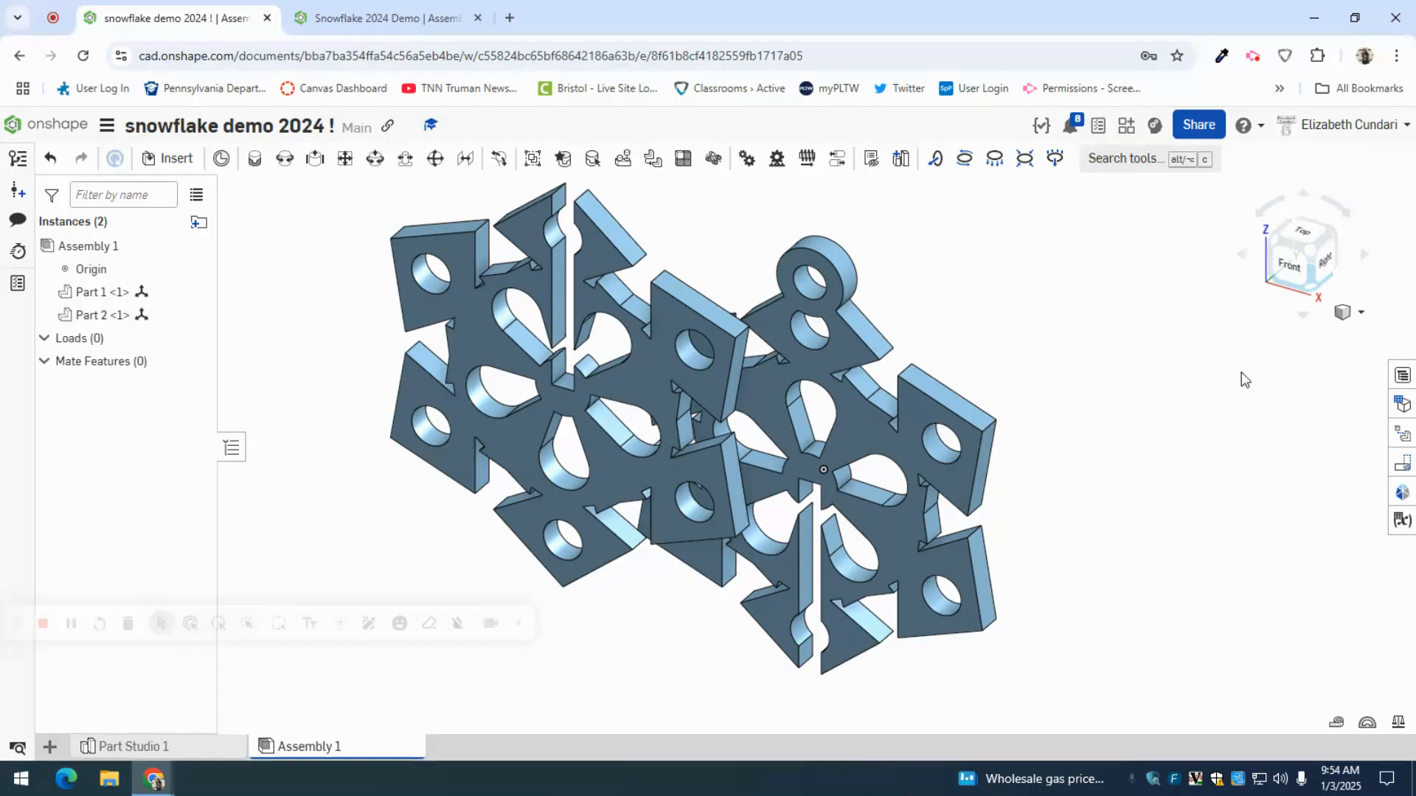
Step: Start a Fastened mate and pick the mate connector on the inner end face of Part 2's slot
right_click_drag(1241, 389, 1235, 404)
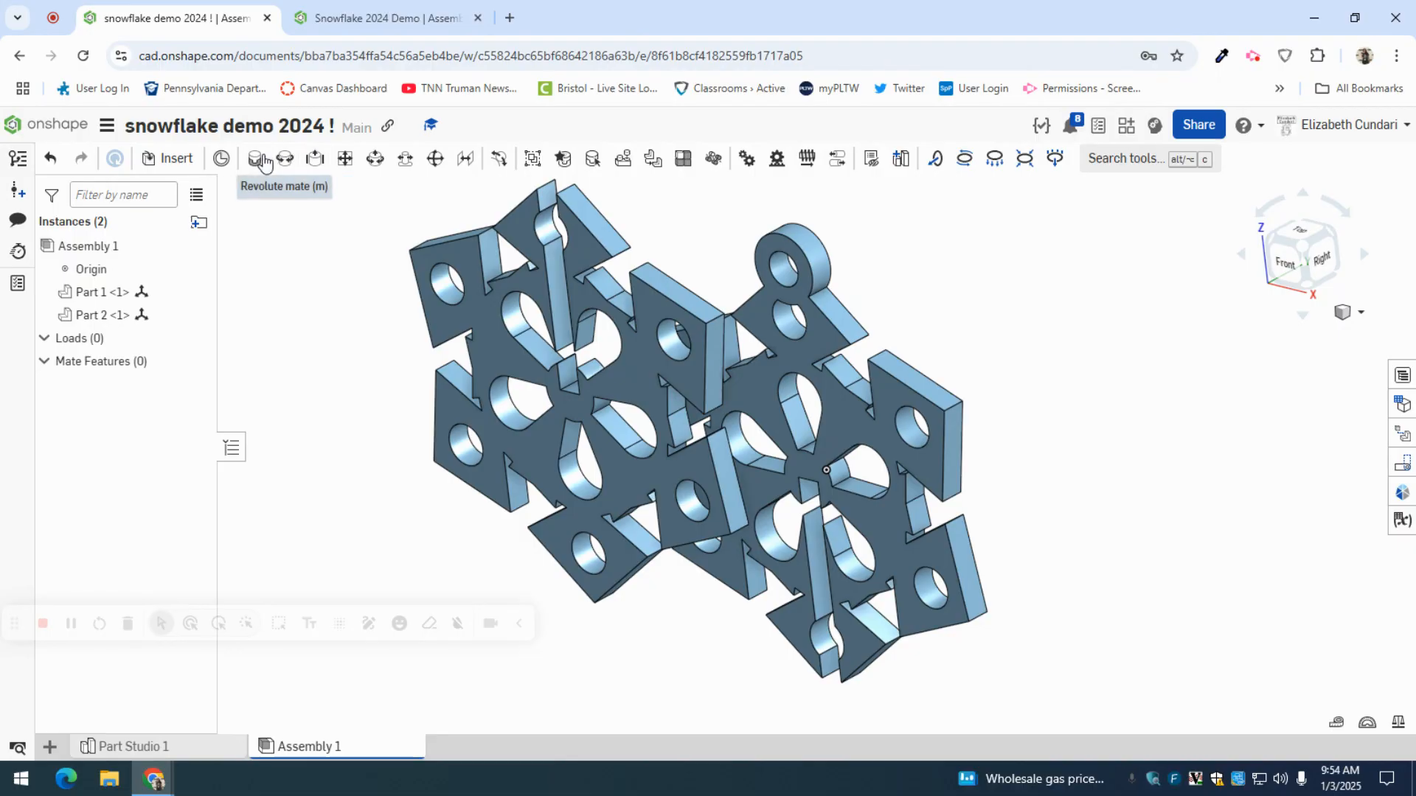
left_click(256, 160)
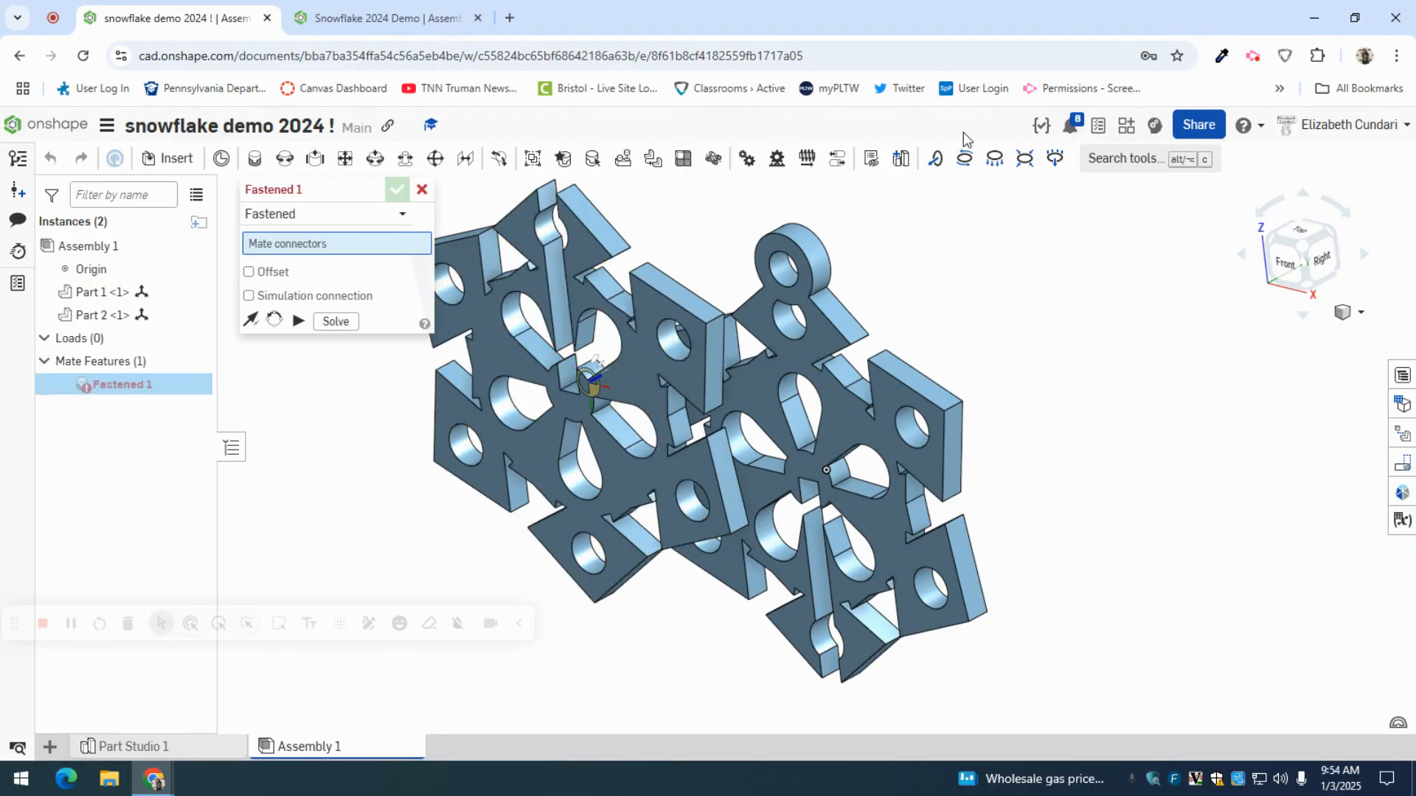
right_click_drag(997, 330, 1062, 398)
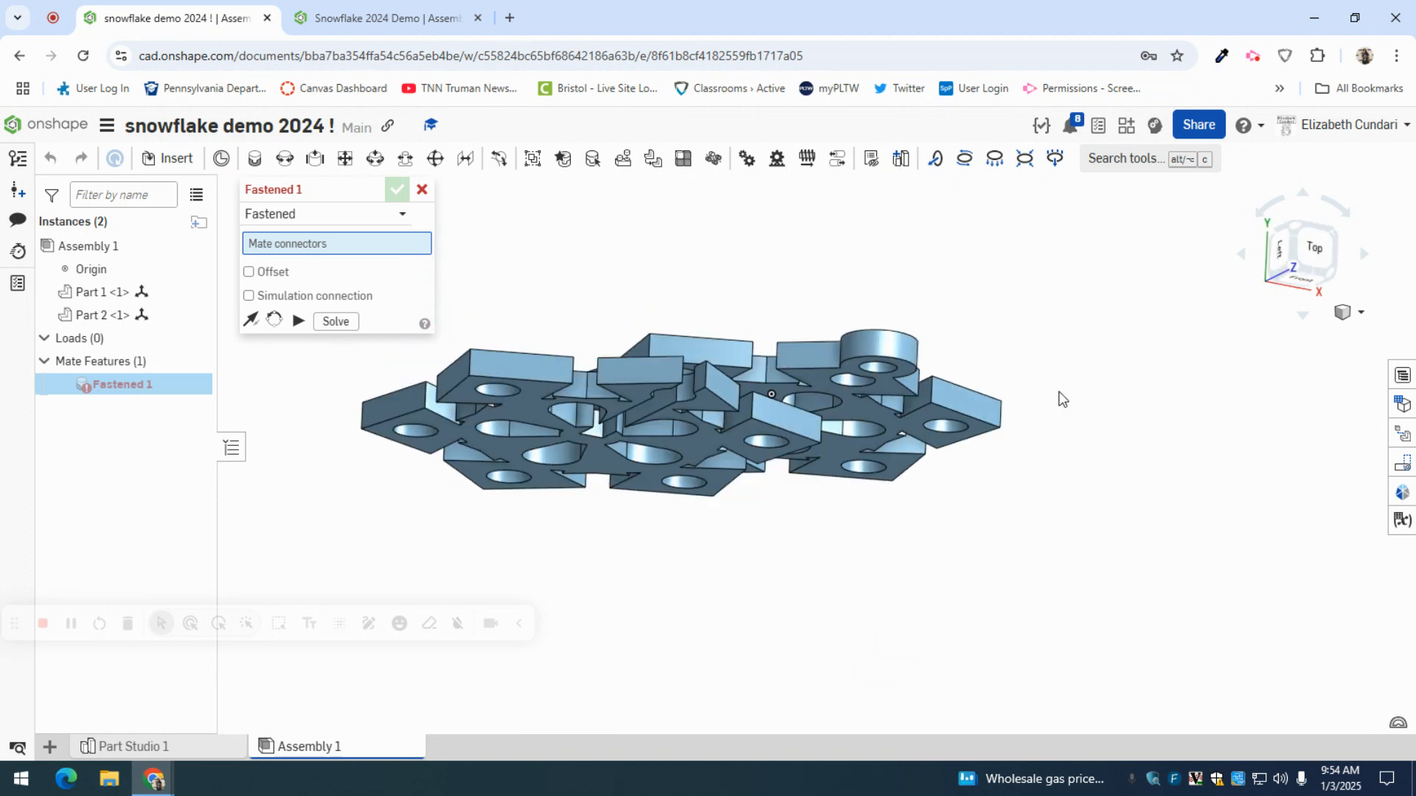
scroll(606, 441, "up", 3)
scroll(606, 441, "up", 5)
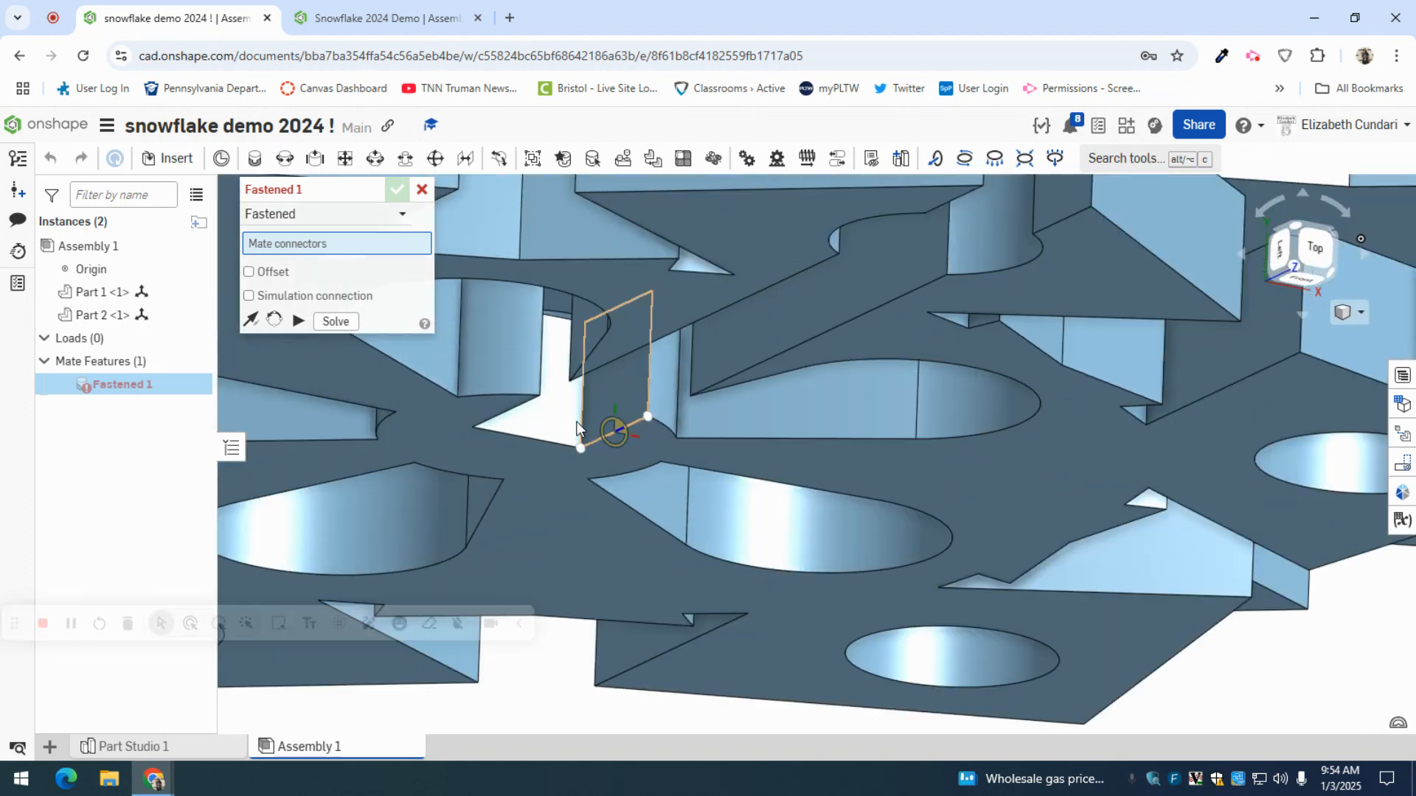
left_click(542, 422)
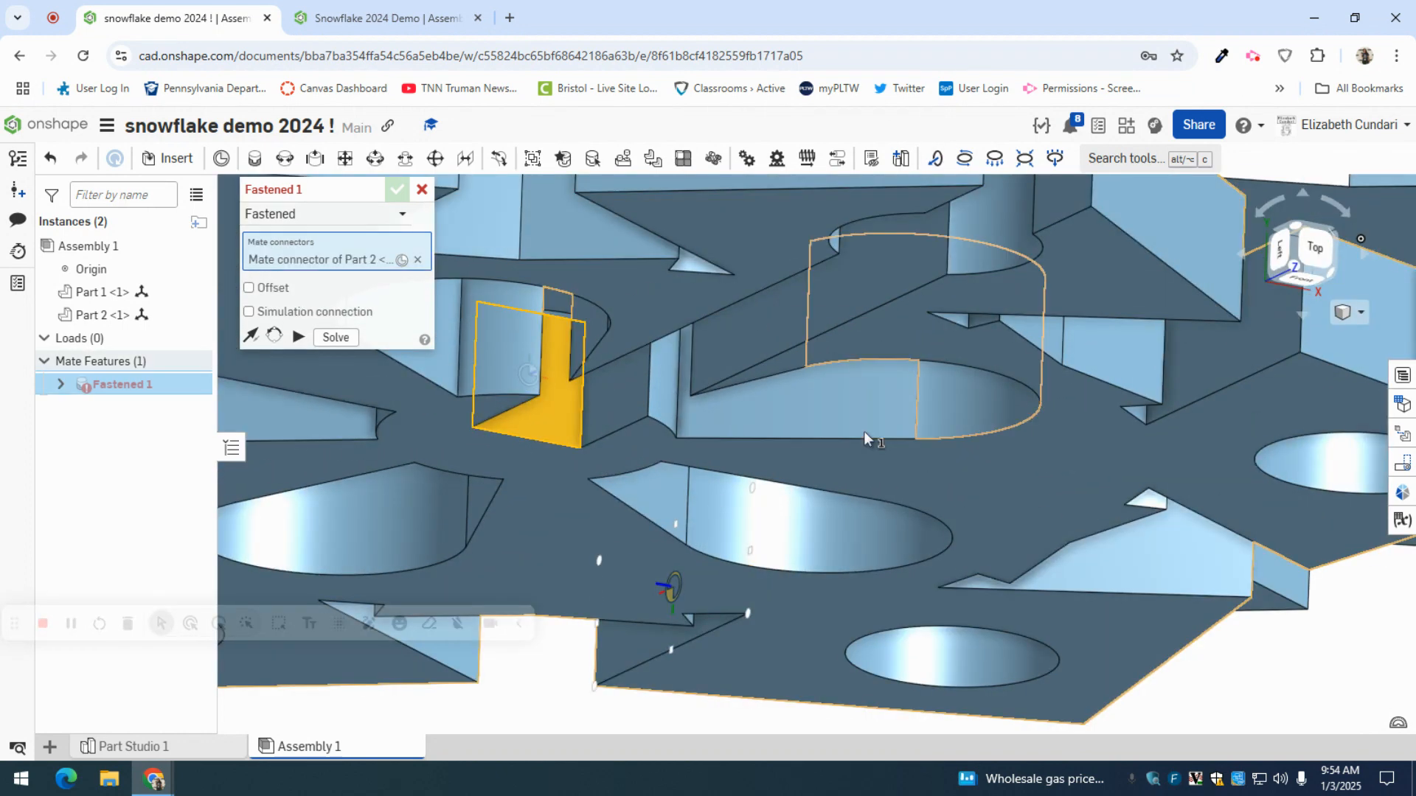
Step: Pick the mate connector on the inner end face of Part 1's slot as the Fastened mate's second connector
scroll(865, 431, "down", 6)
right_click_drag(1015, 534, 966, 376)
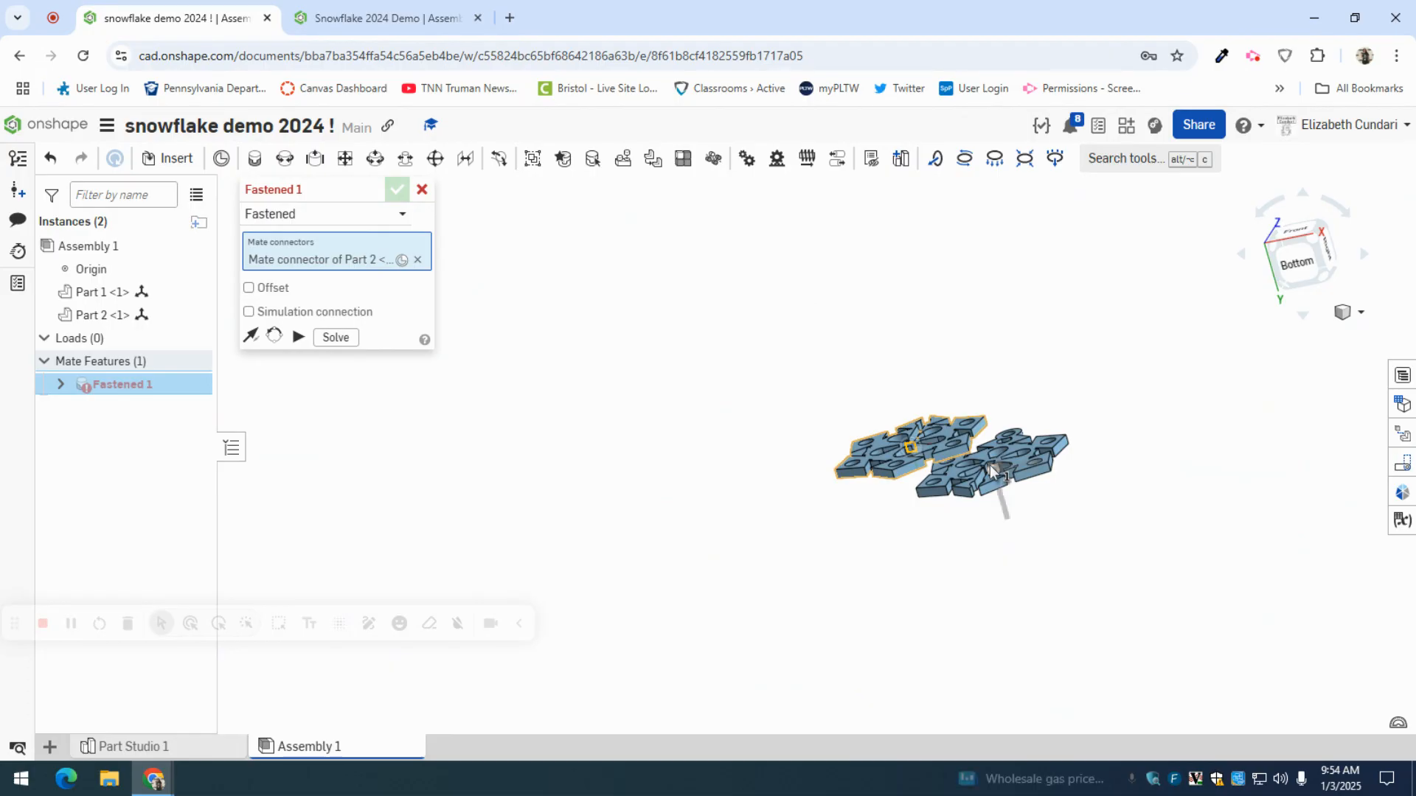
scroll(991, 466, "up", 5)
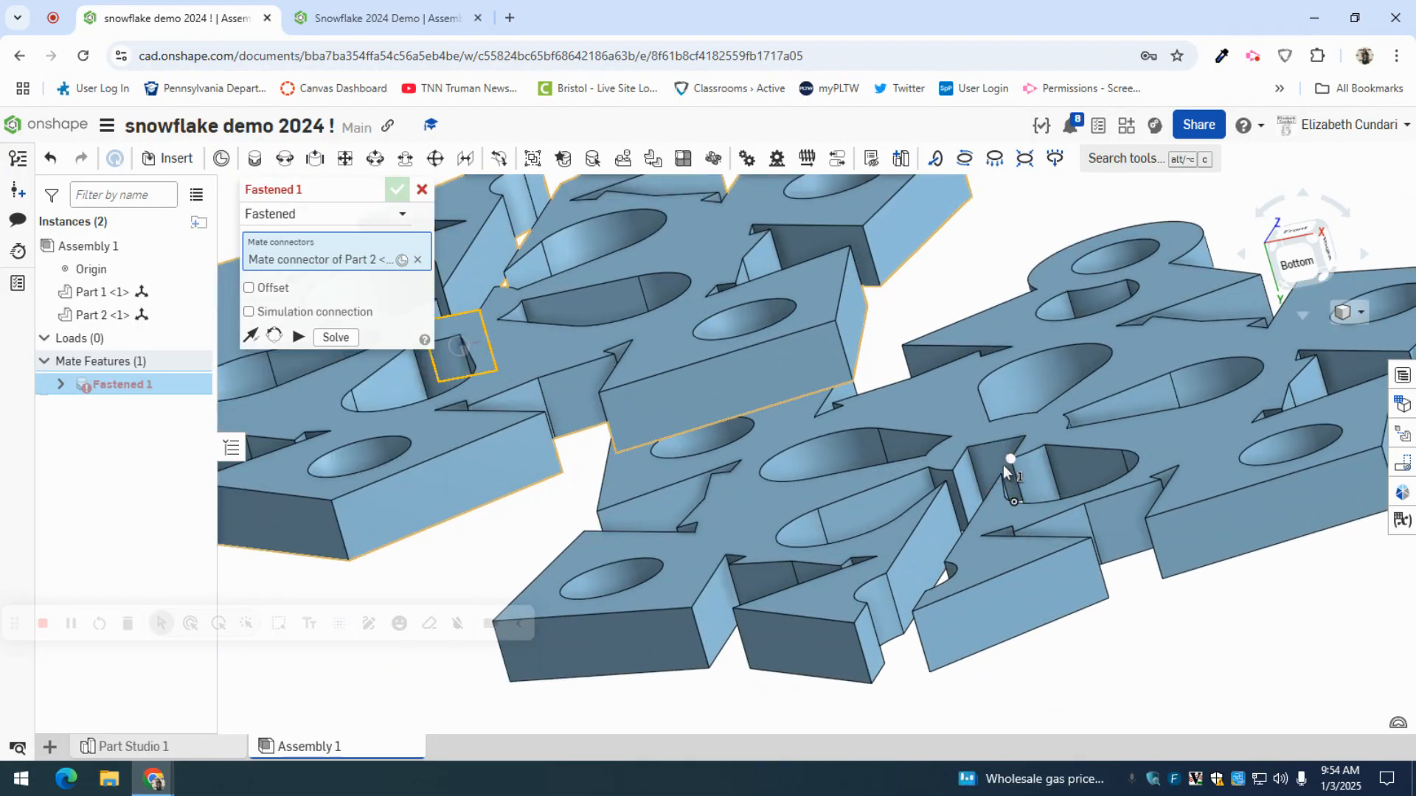
right_click_drag(944, 264, 986, 267)
left_click(1003, 475)
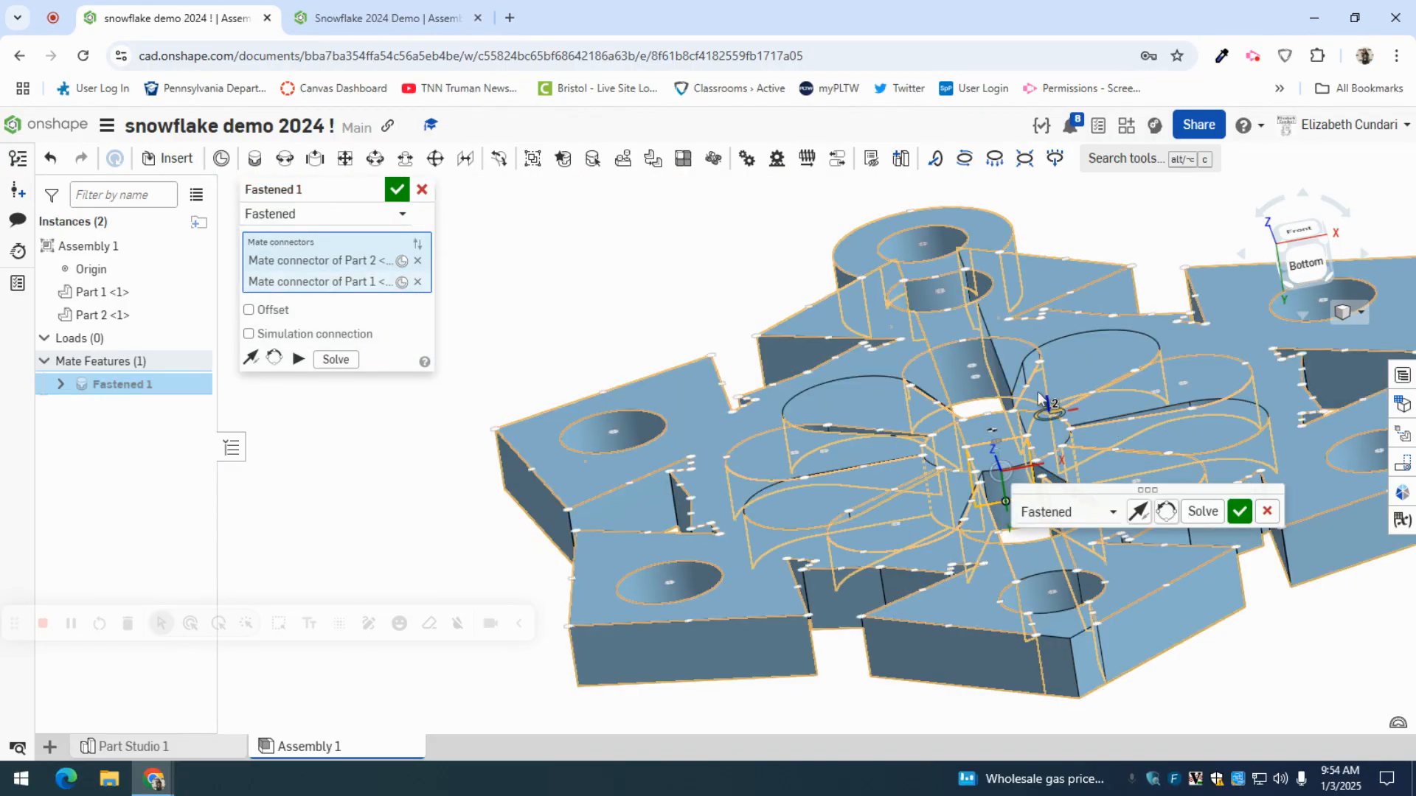
Step: Reorient the Fastened mate so Part 2 stands perpendicular to Part 1 in the interlocking slots, and accept the mate
left_click(1165, 512)
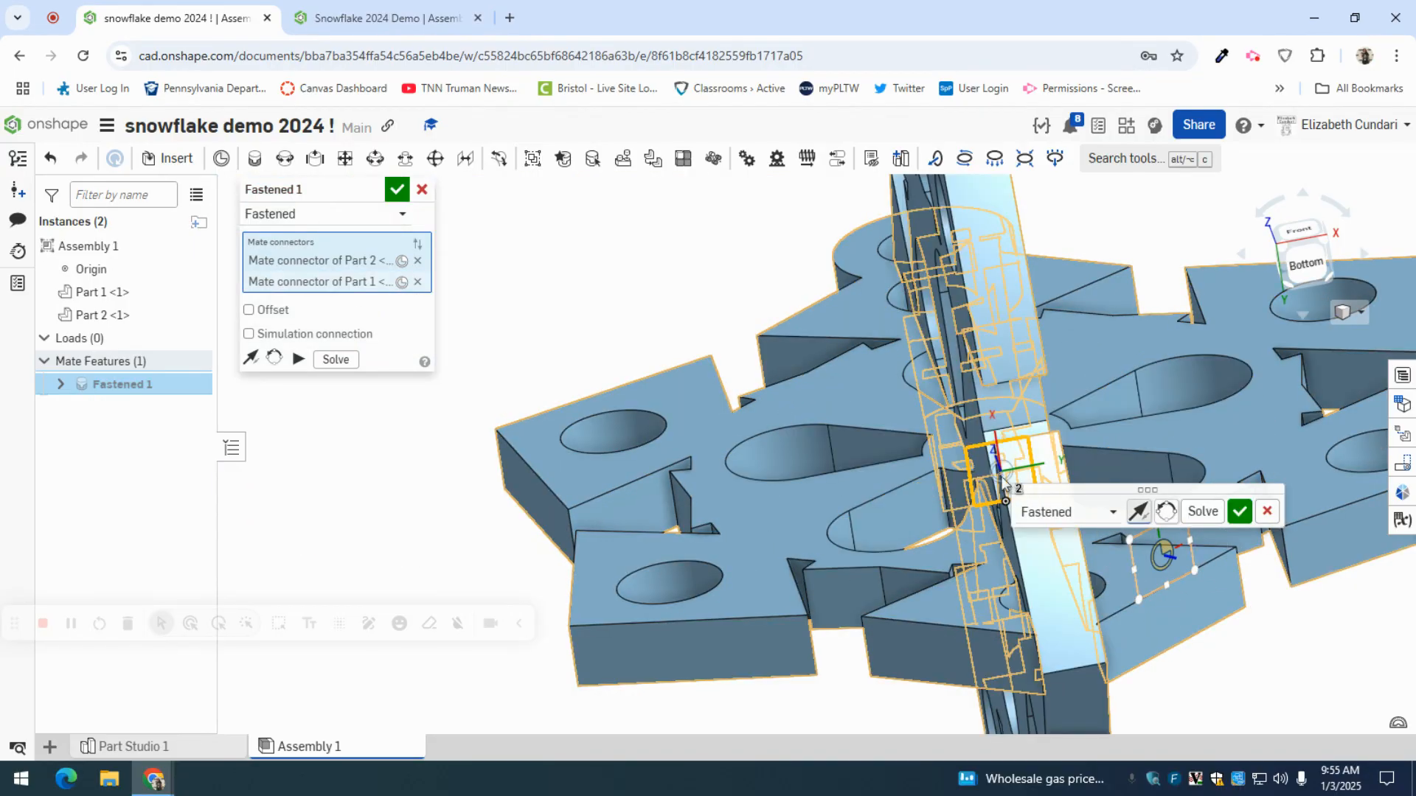
left_click(1165, 511)
left_click_drag(906, 450, 623, 202)
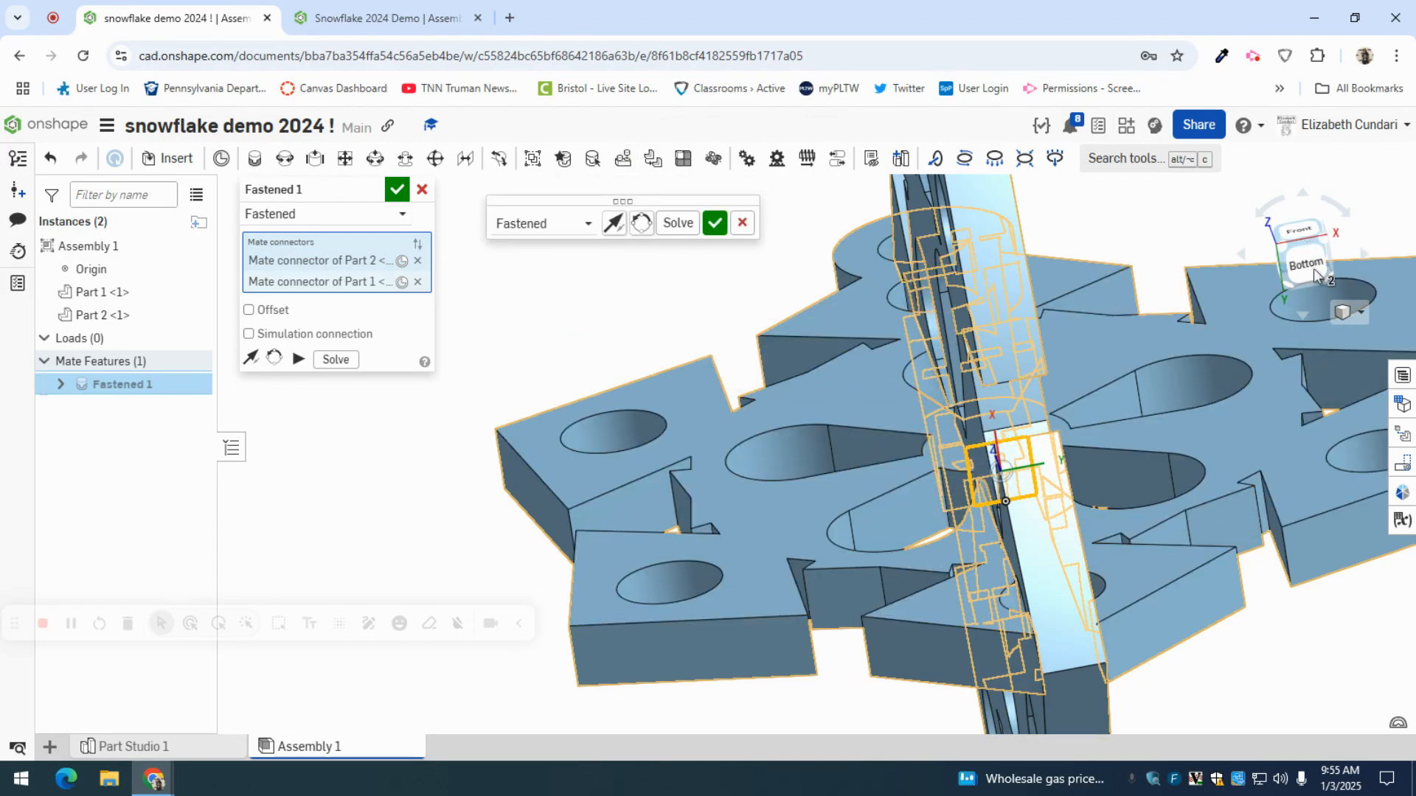
right_click_drag(1177, 241, 1204, 549)
scroll(1161, 381, "down", 4)
scroll(1163, 387, "down", 5)
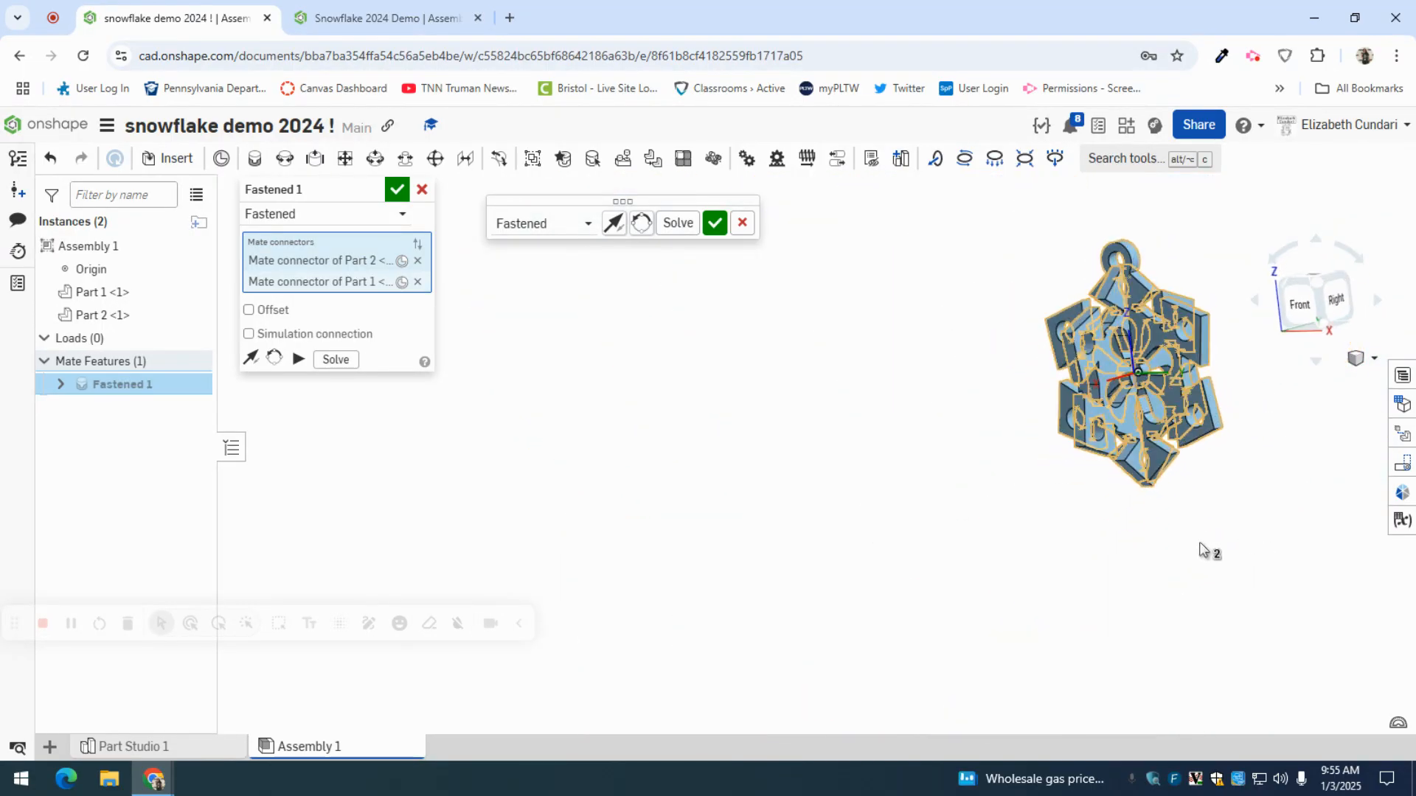
left_click(715, 223)
left_click(421, 190)
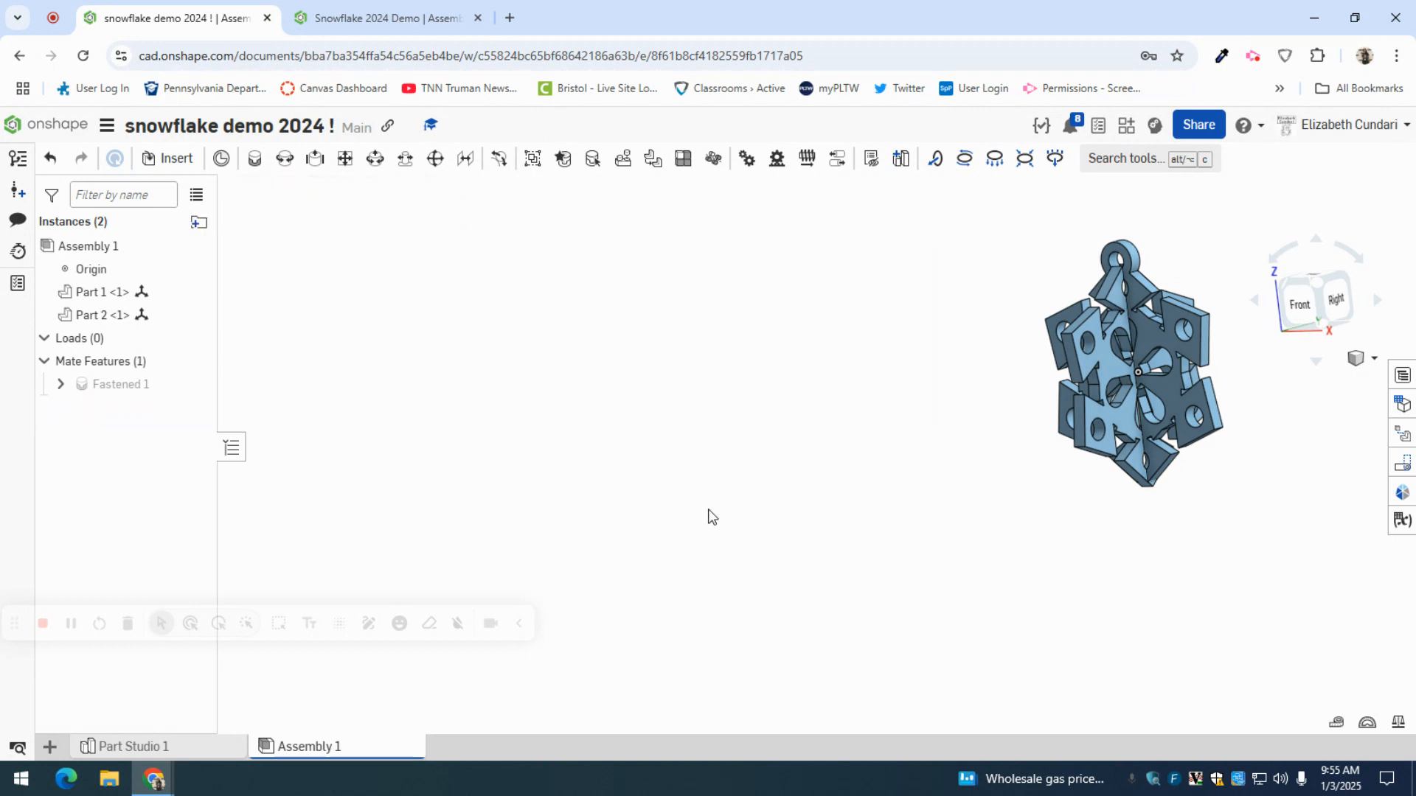
right_click_drag(711, 514, 1318, 408)
scroll(1163, 369, "up", 5)
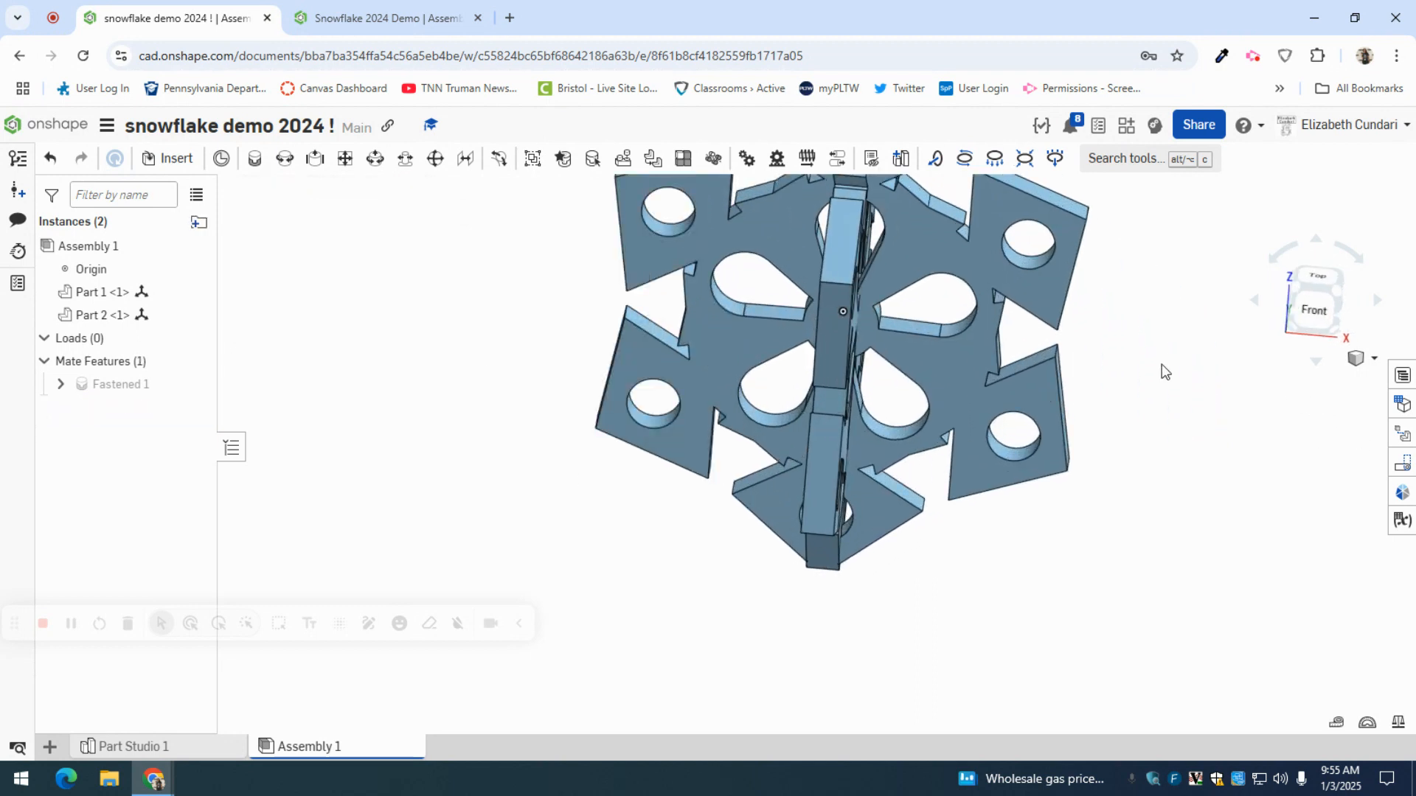
scroll(1185, 351, "down", 5)
right_click_drag(1186, 351, 872, 442)
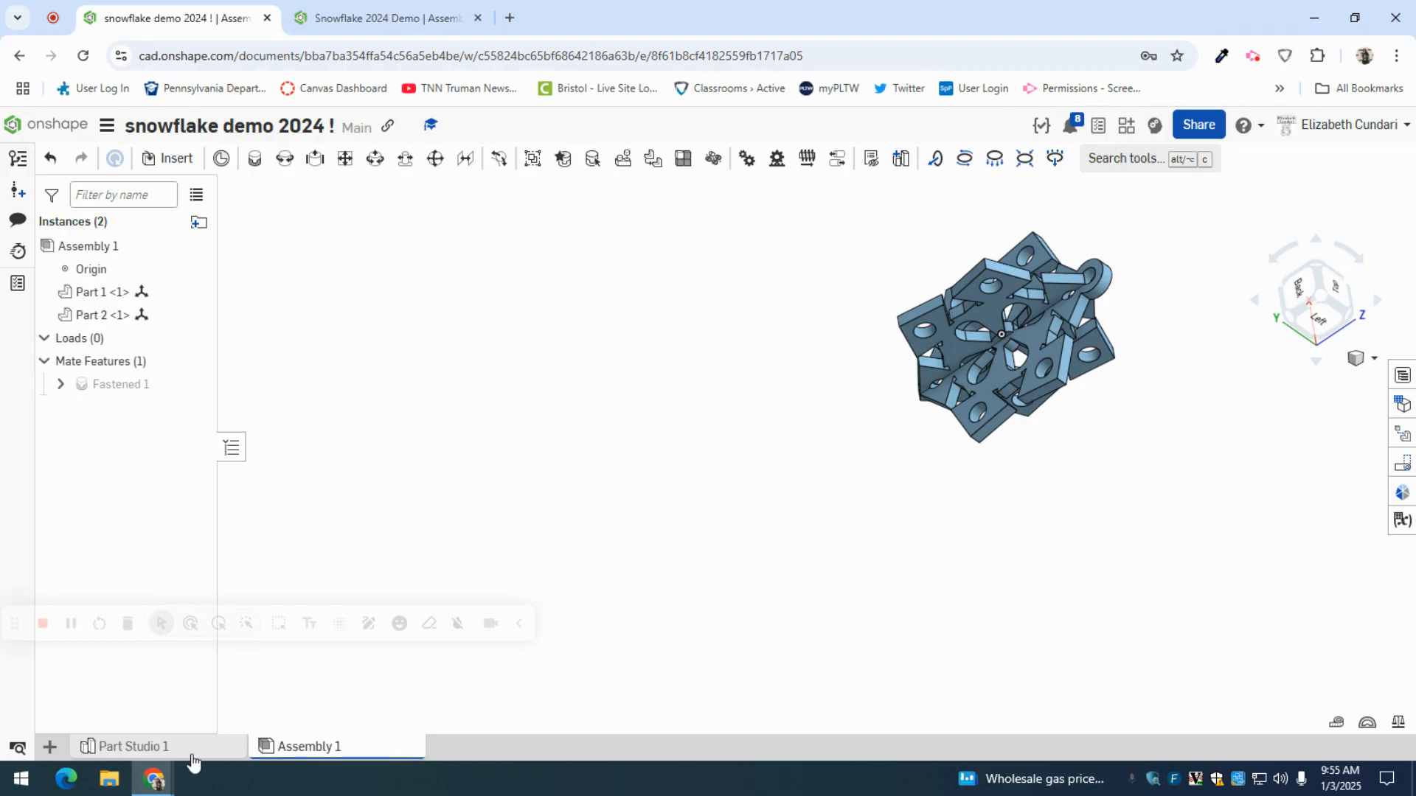
Step: Switch to Part Studio 1 and hide the origin, the Top, Front and Right planes, and Plane 1
left_click(191, 755)
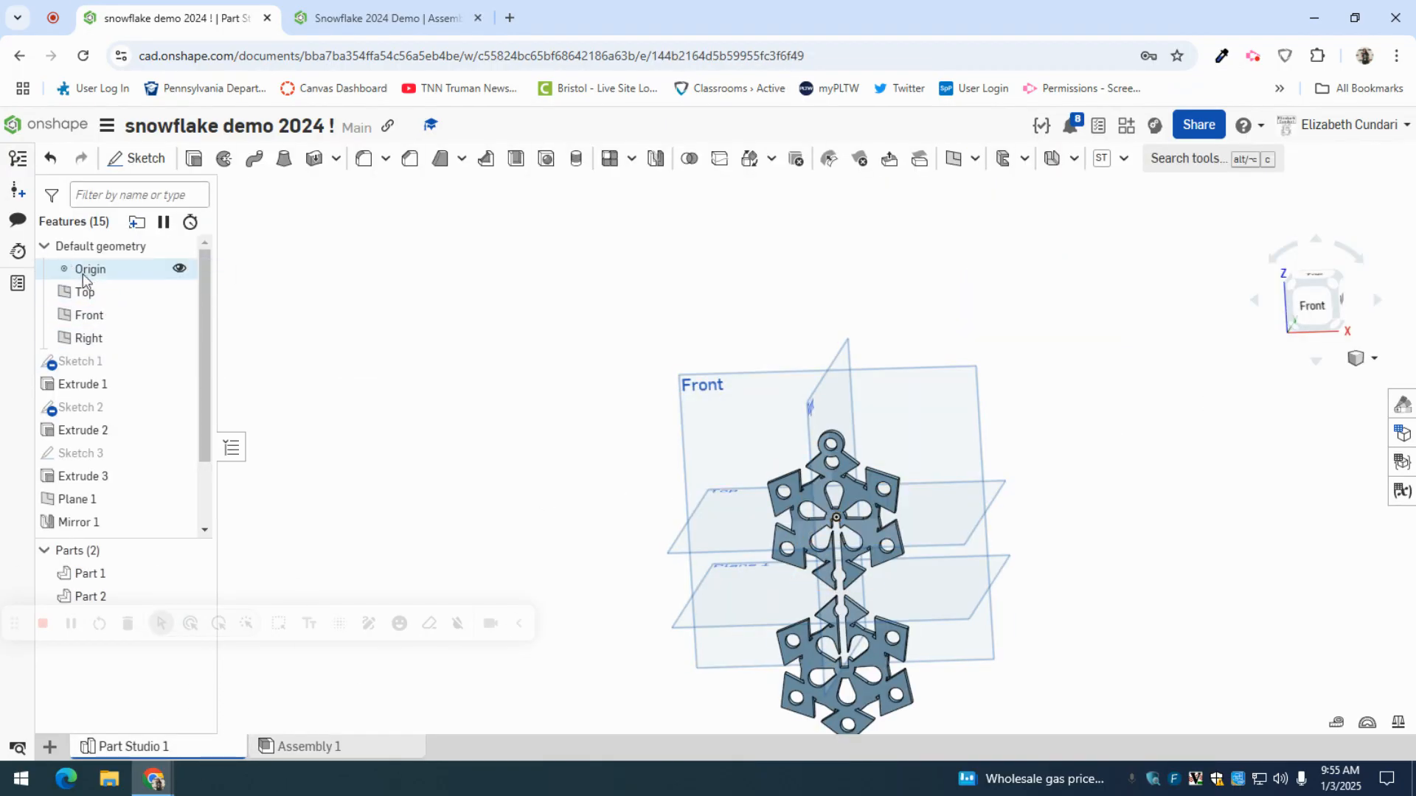
left_click(174, 294)
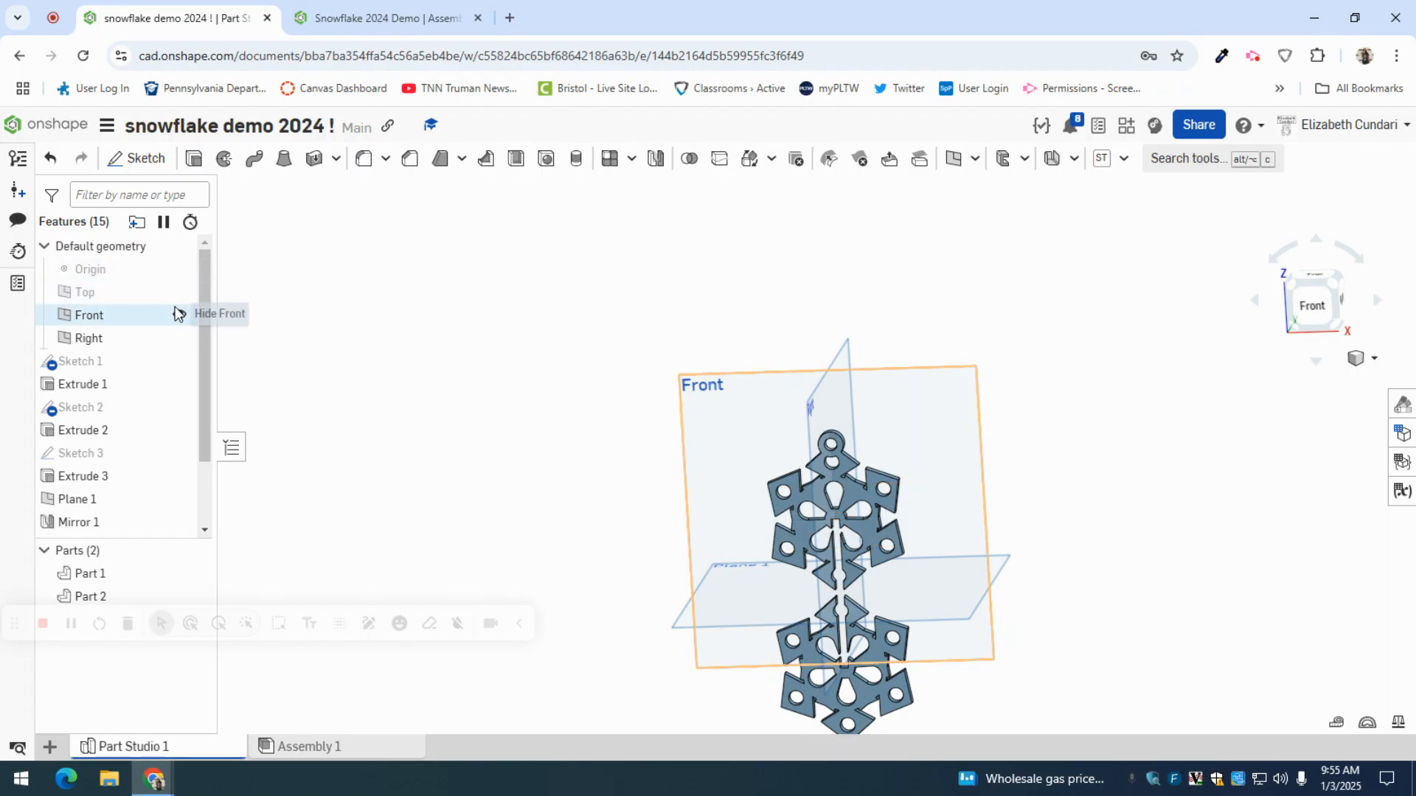
left_click(179, 315)
left_click(179, 338)
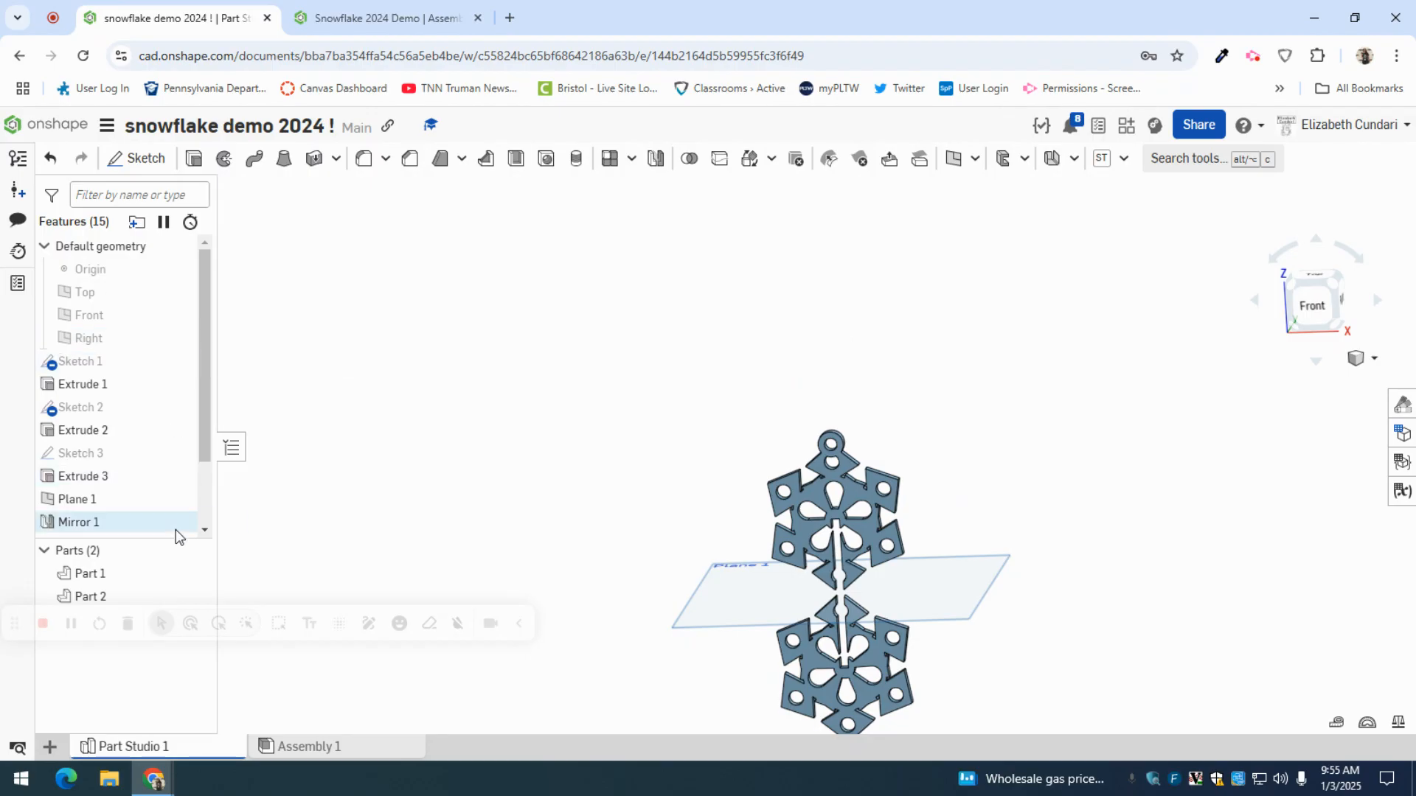
left_click(167, 500)
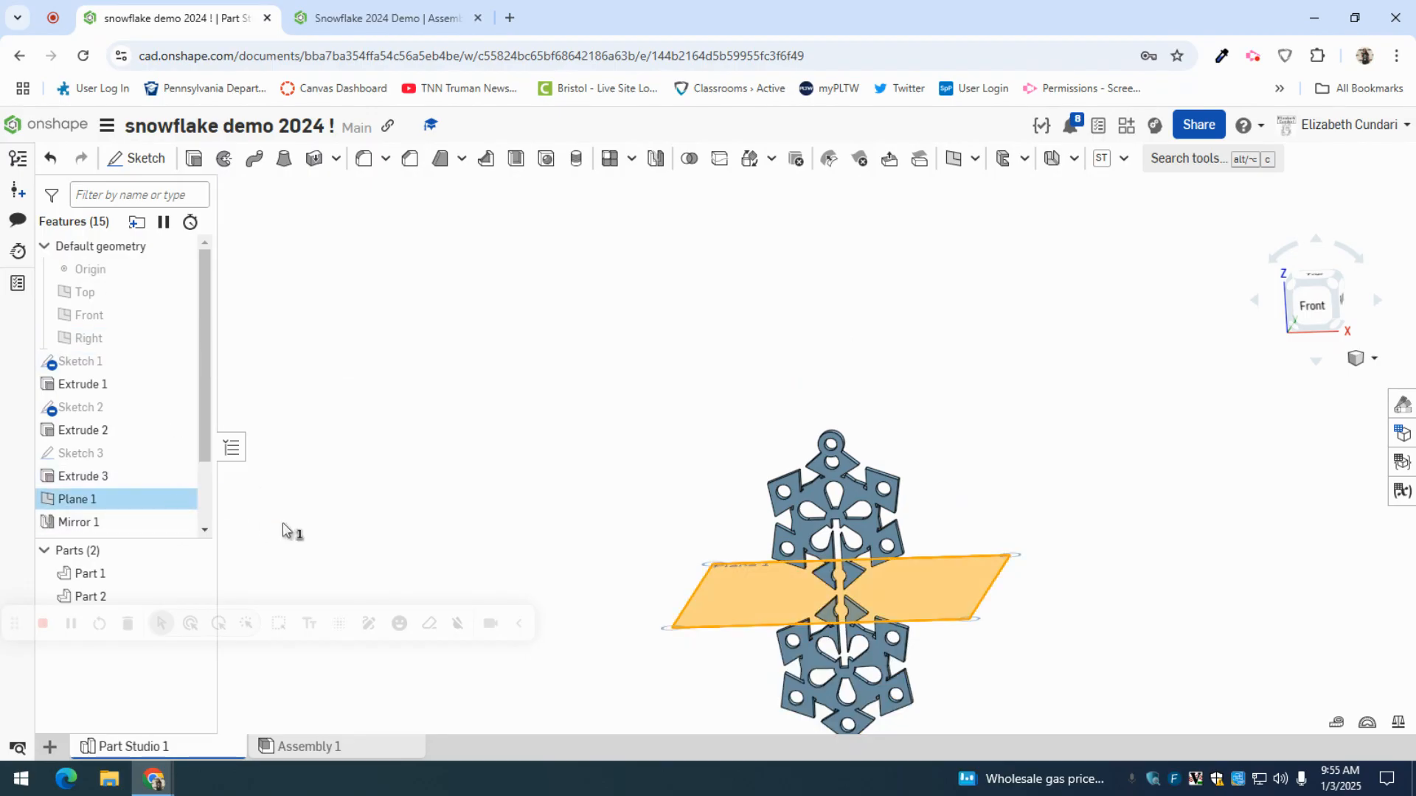
left_click(179, 499)
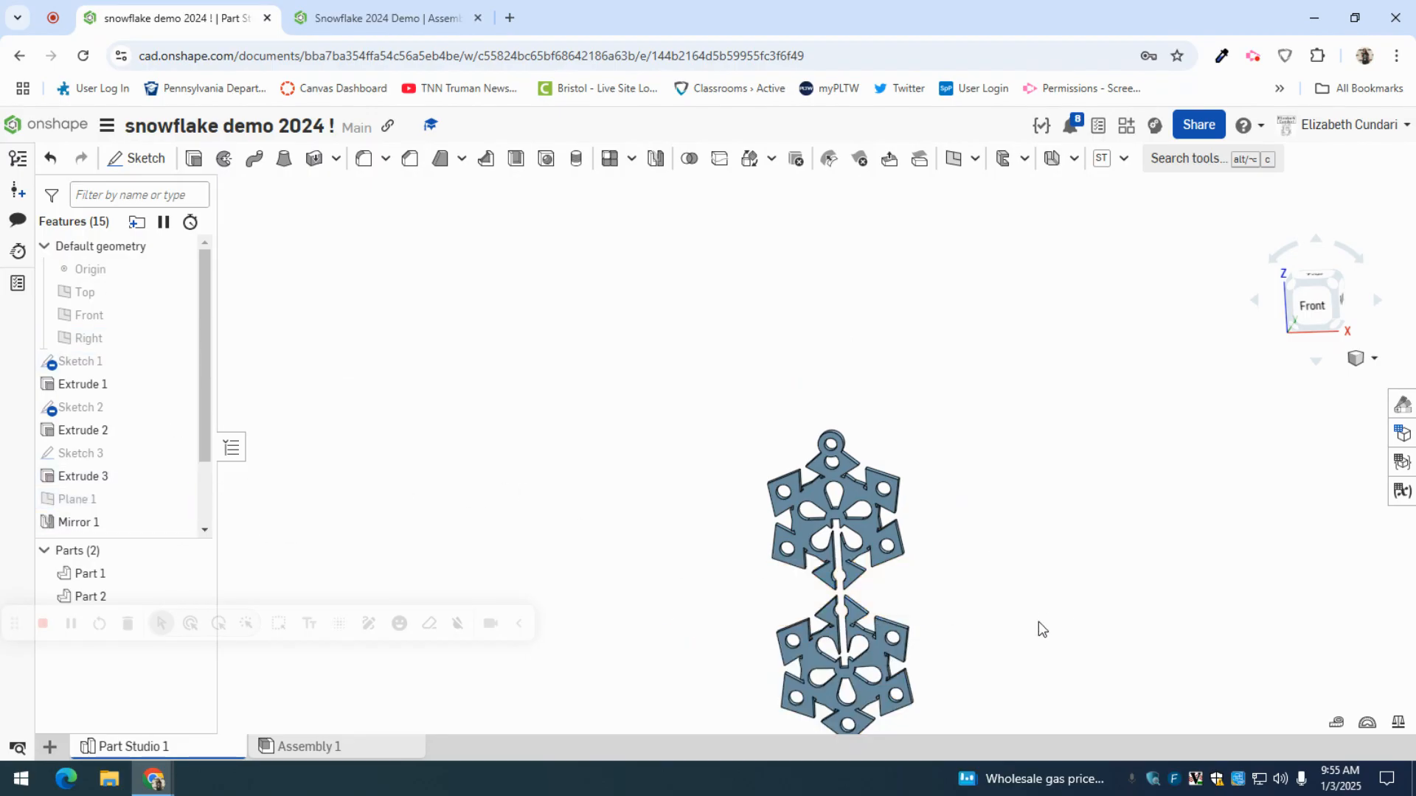
Step: Start a new sketch on the front face of the snowflake with the hanging ring
scroll(1038, 622, "up", 2)
scroll(1038, 627, "down", 4)
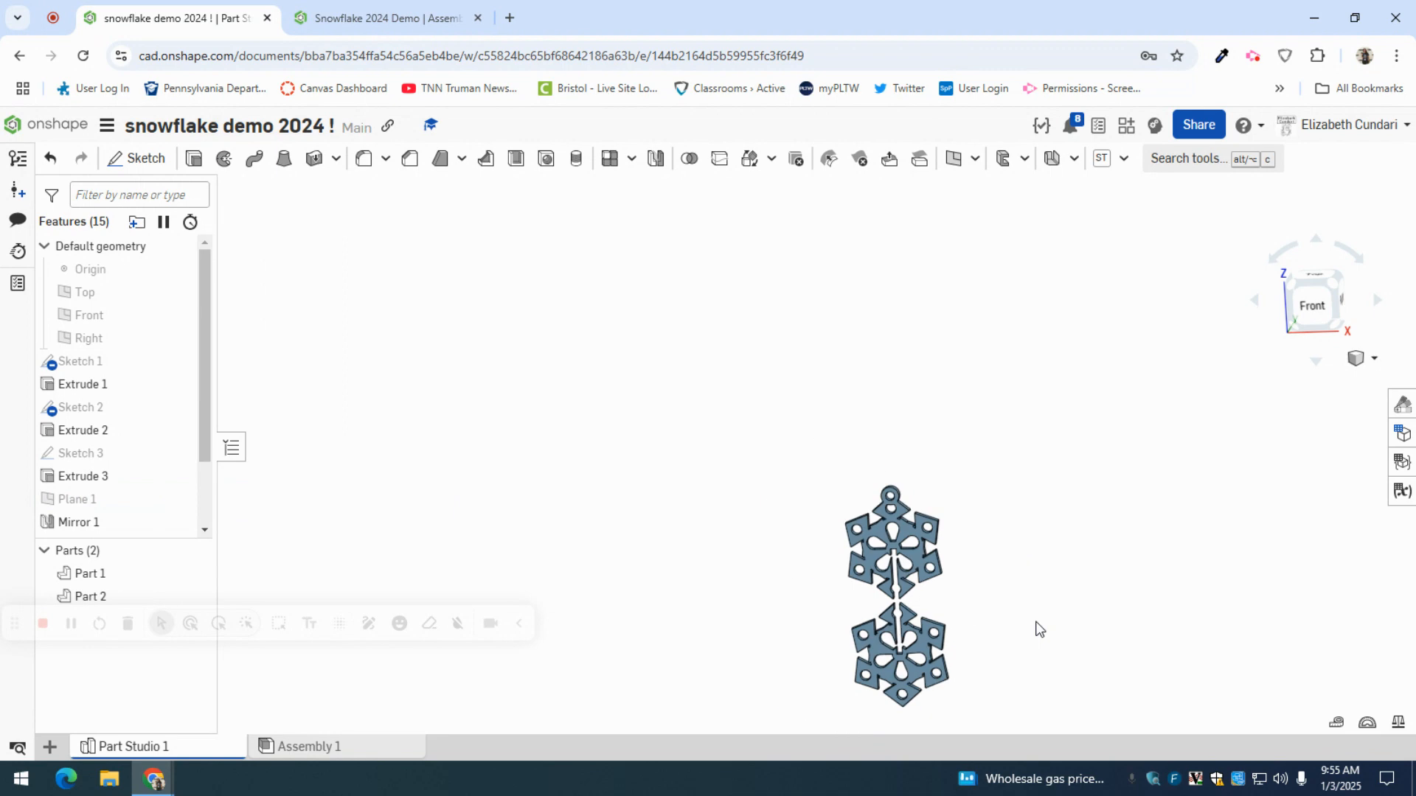
left_click(1316, 308)
scroll(955, 553, "up", 2)
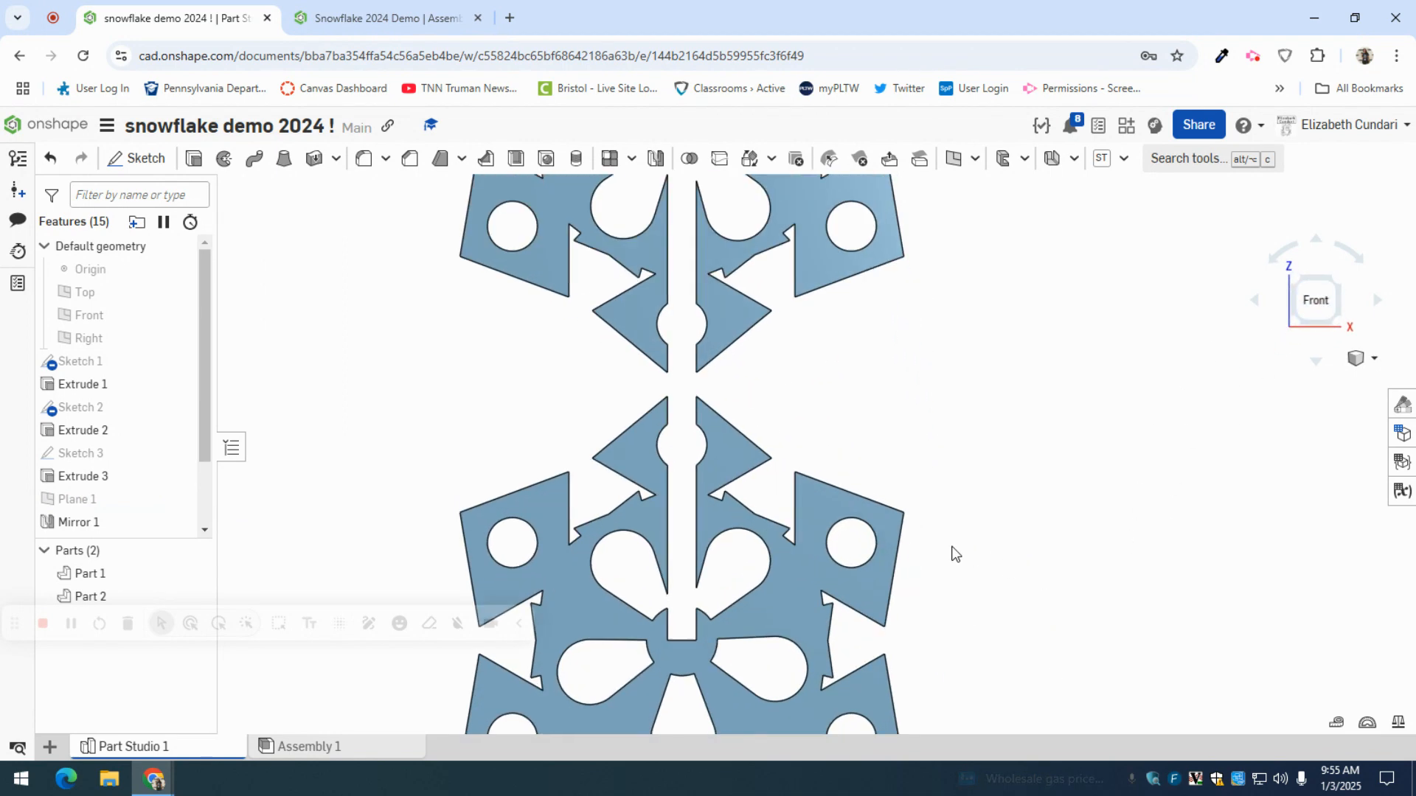
scroll(953, 554, "down", 3)
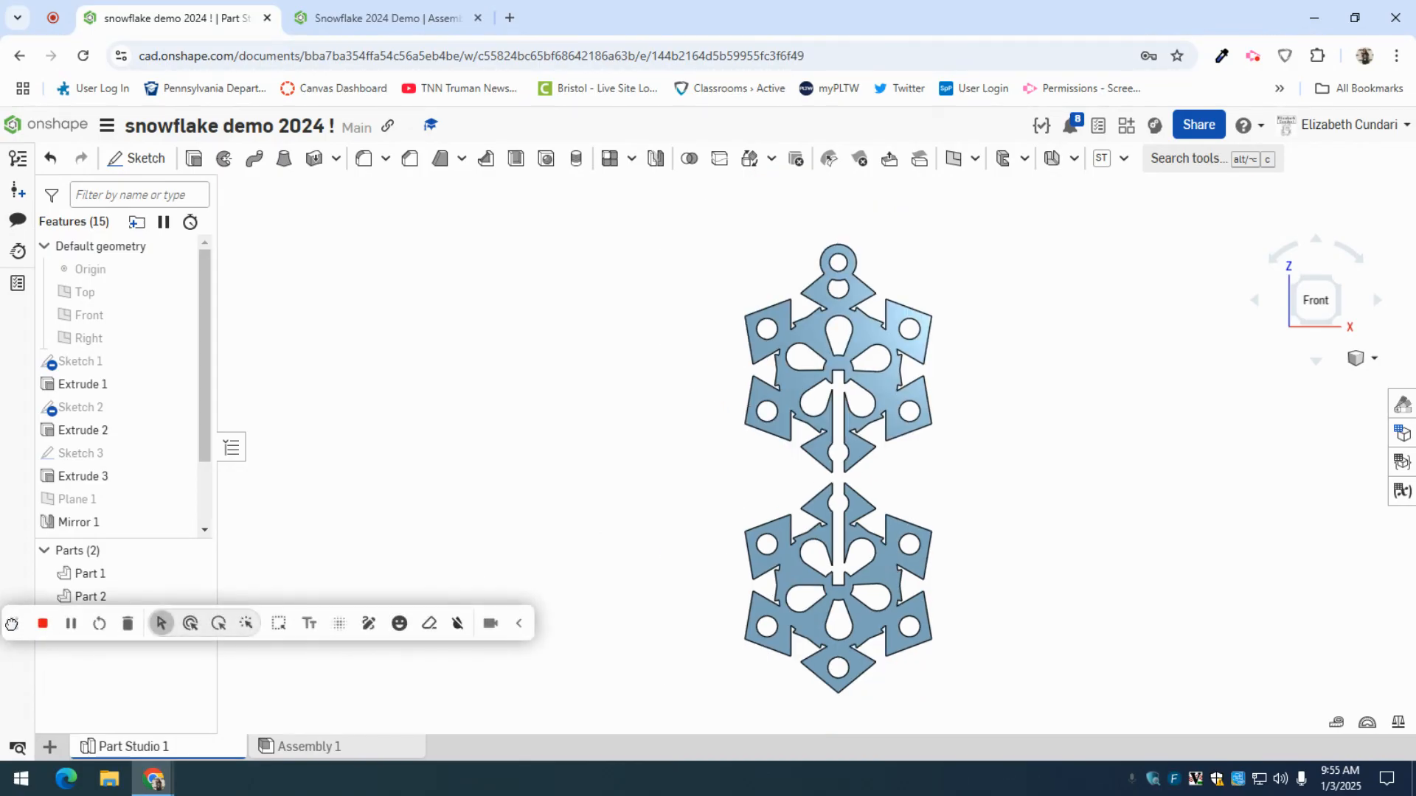
scroll(206, 493, "down", 1)
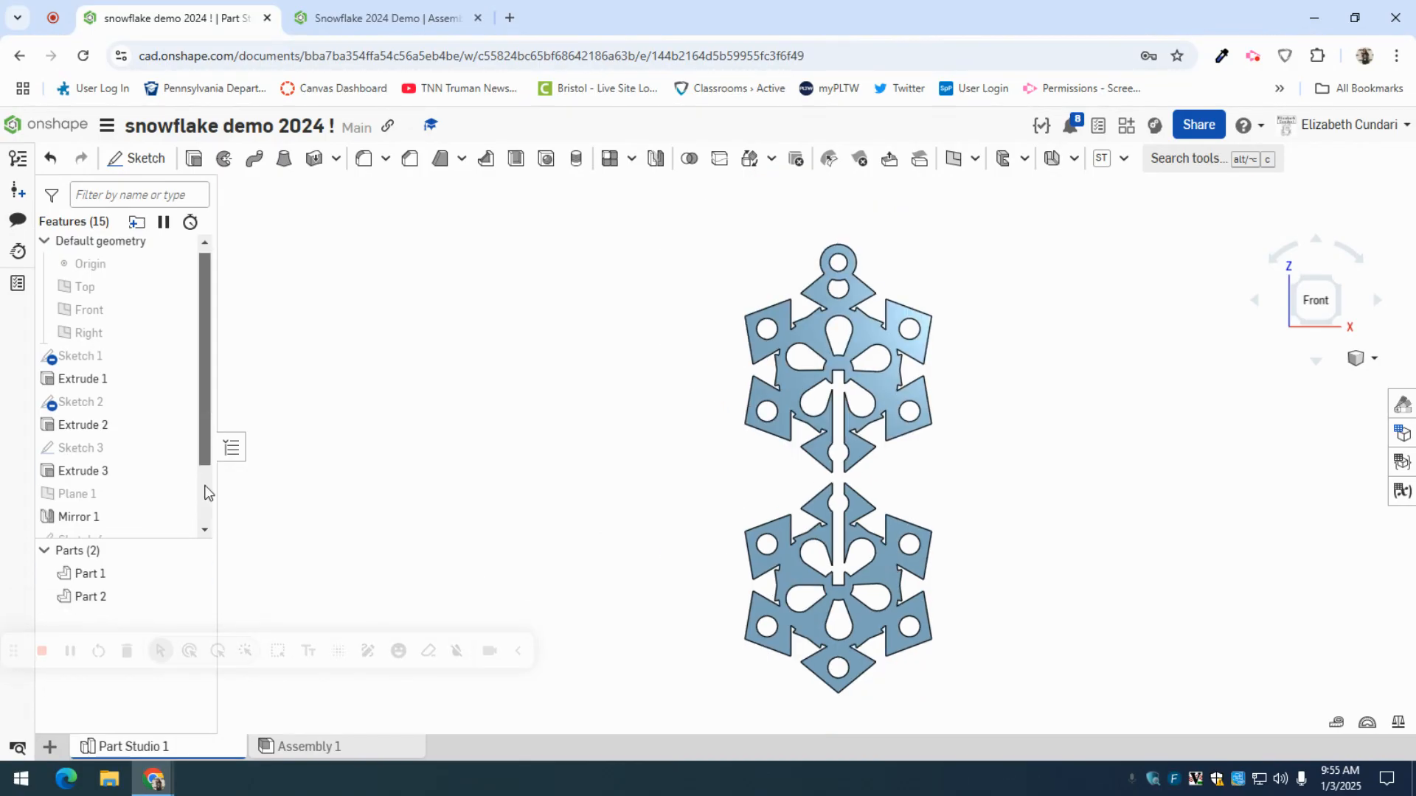
scroll(206, 493, "down", 3)
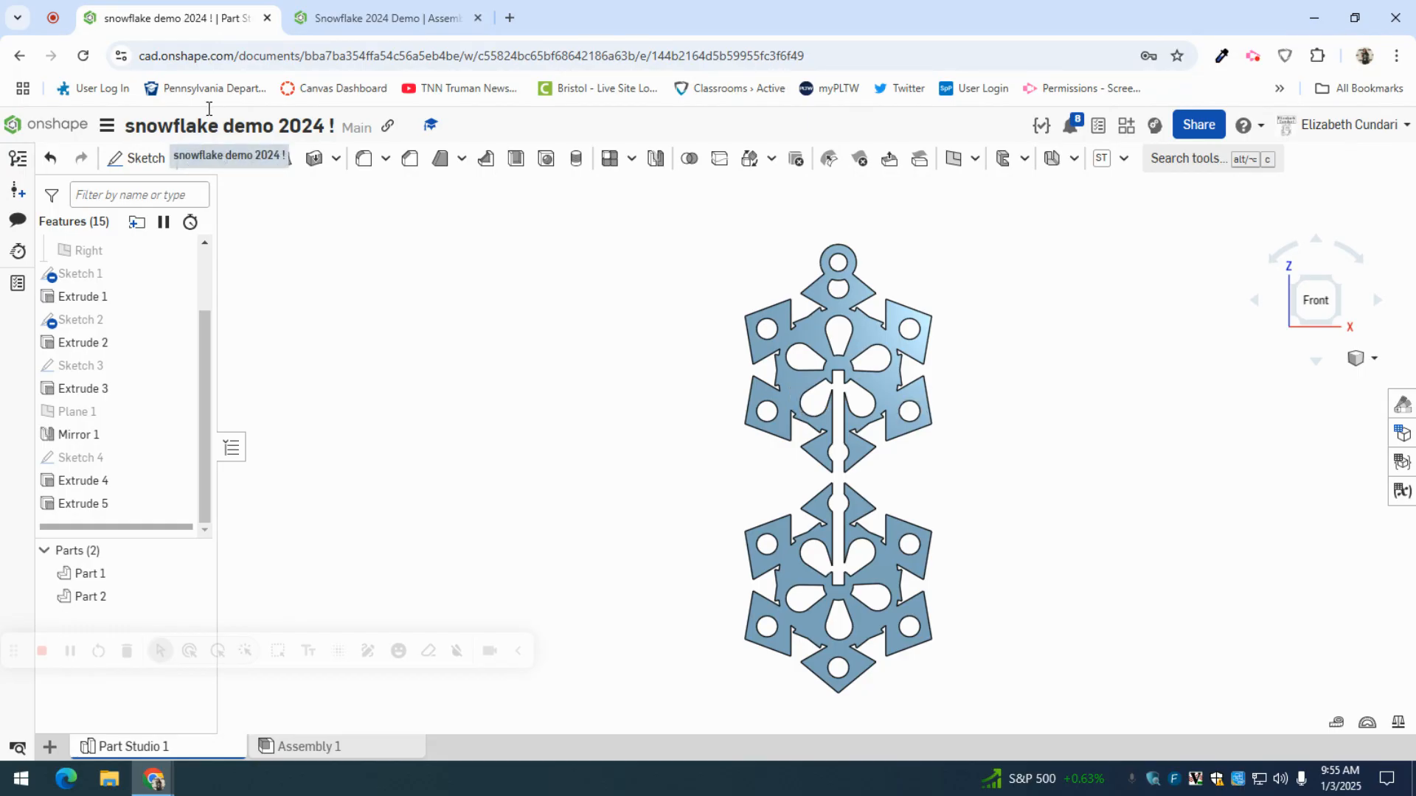
left_click(137, 158)
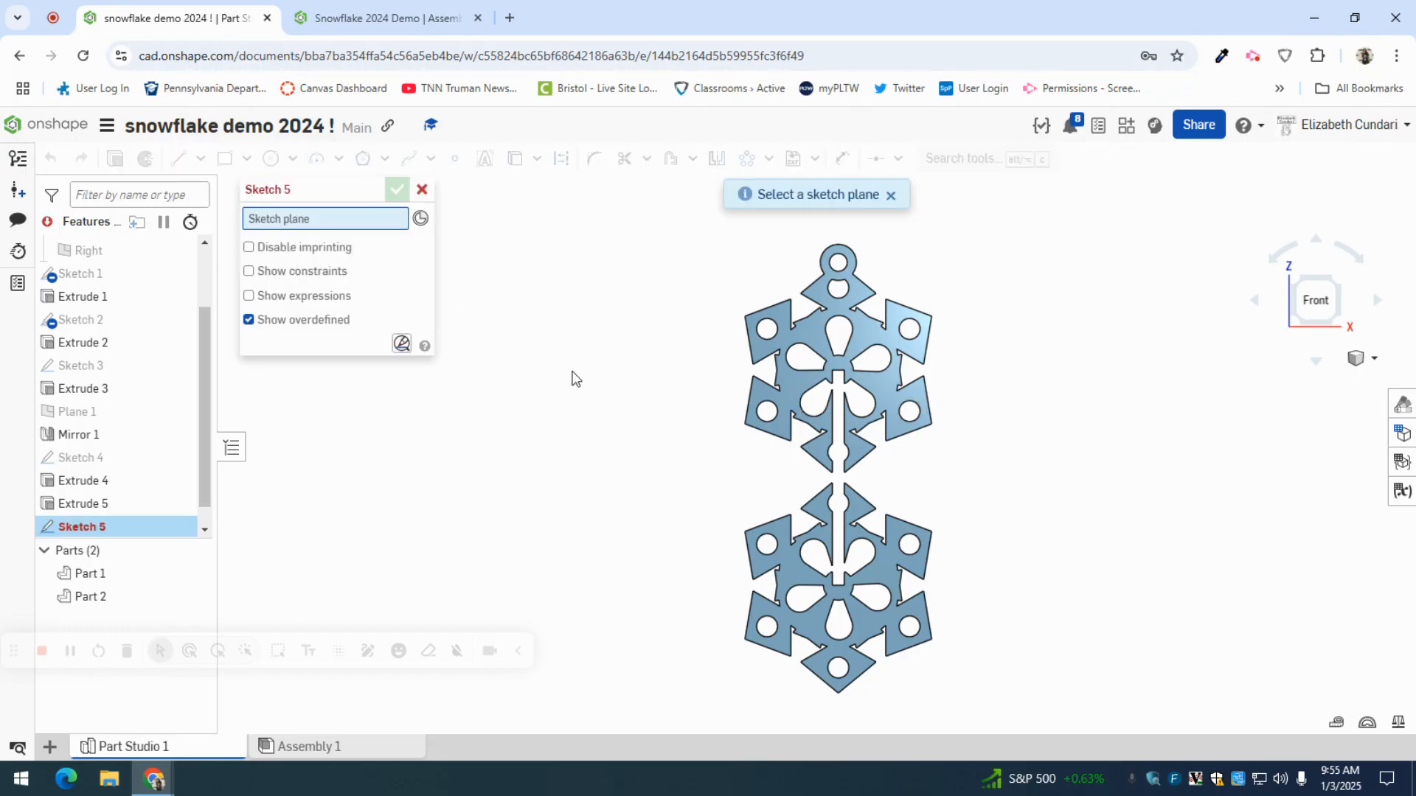
left_click(793, 390)
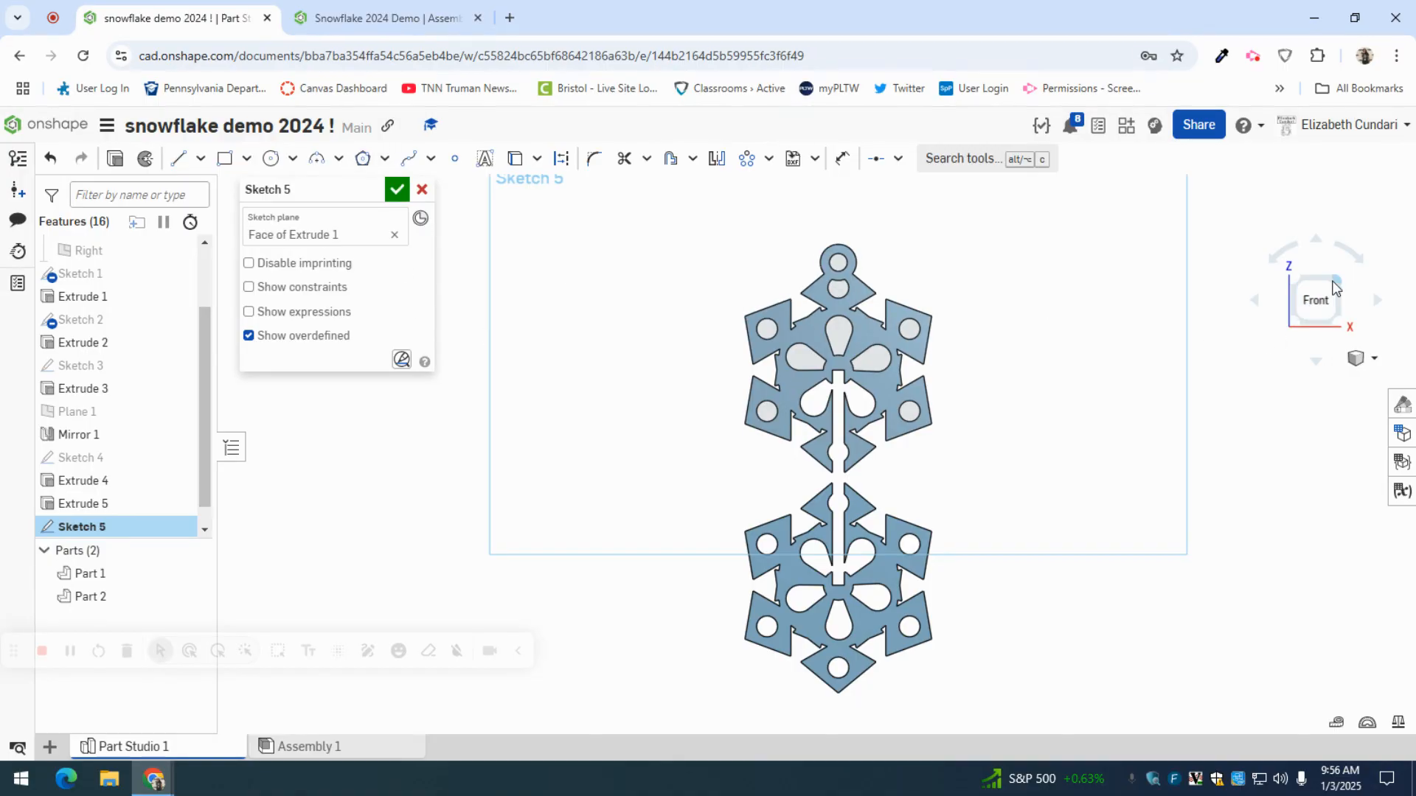
left_click(1339, 278)
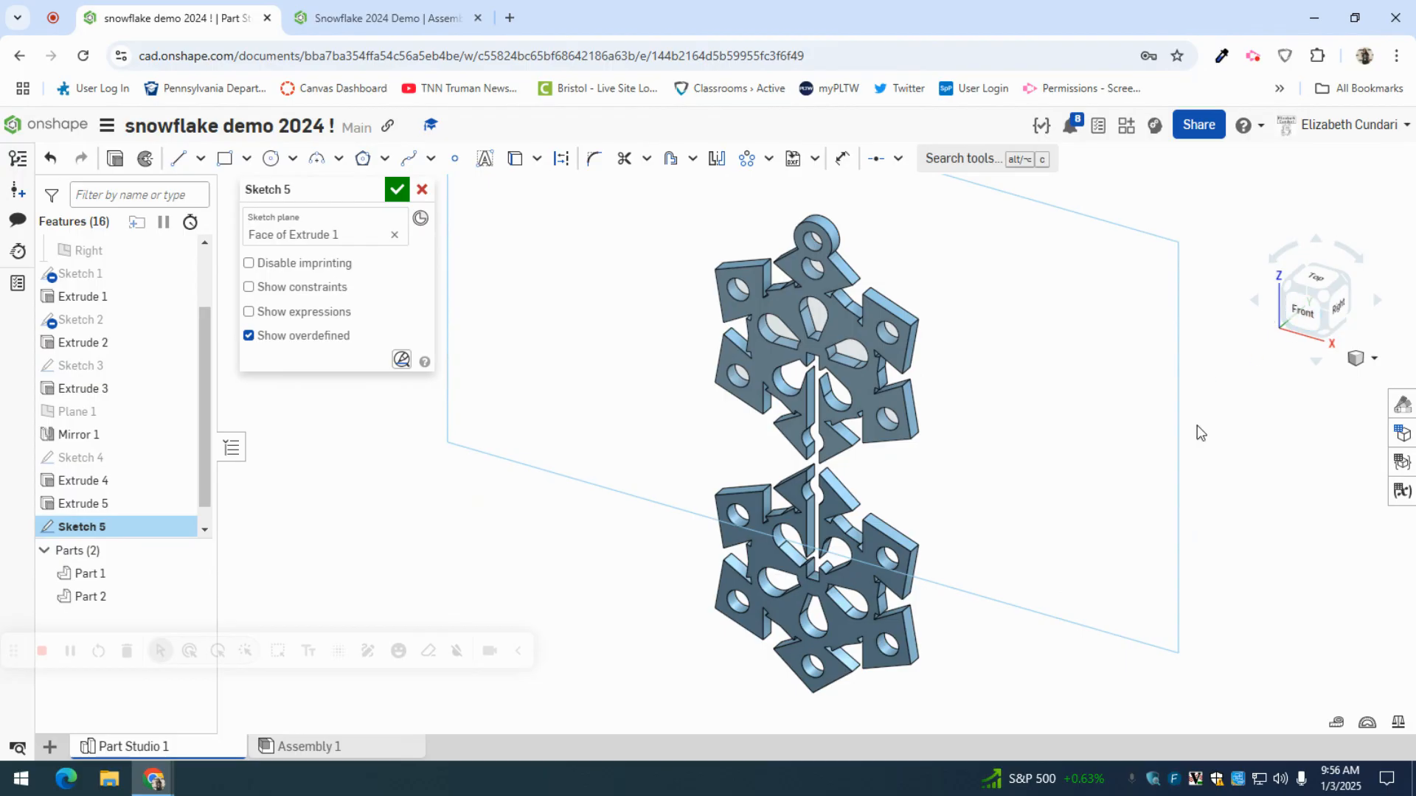
right_click_drag(1301, 448, 1247, 440)
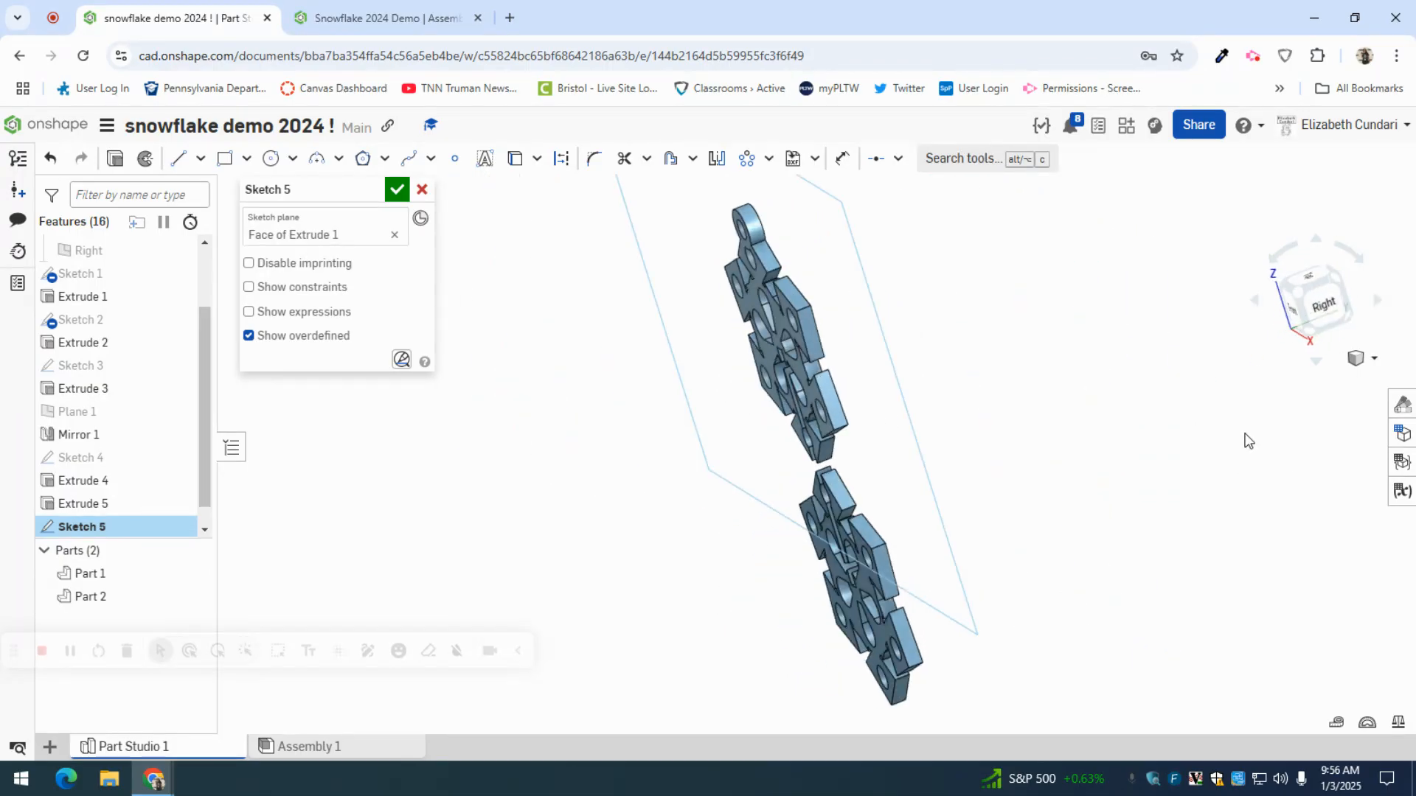
left_click(1324, 313)
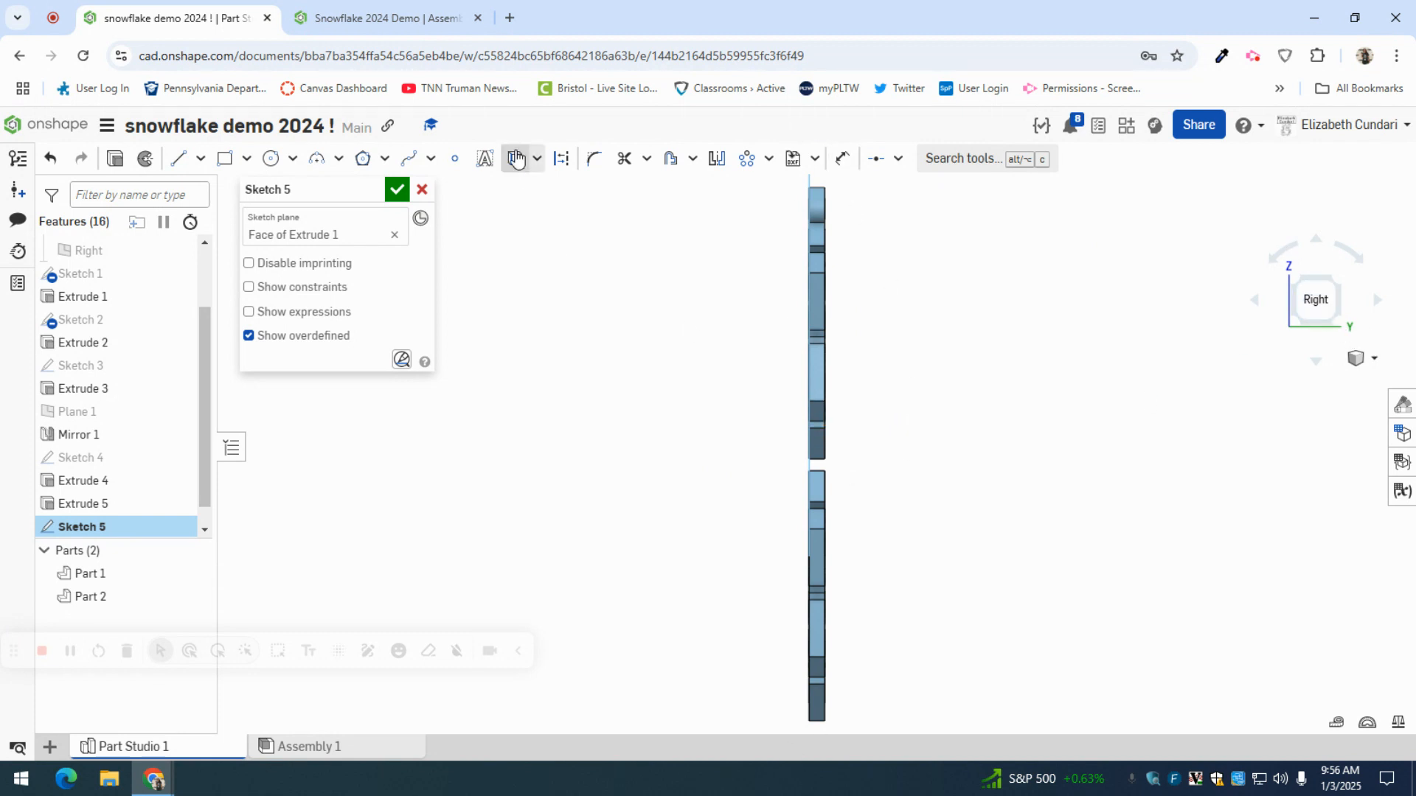
Step: Try to project the edges of both snowflakes into the sketch by box-selecting them in the edge-on side view
left_click(516, 161)
scroll(609, 363, "up", 3)
scroll(609, 363, "down", 4)
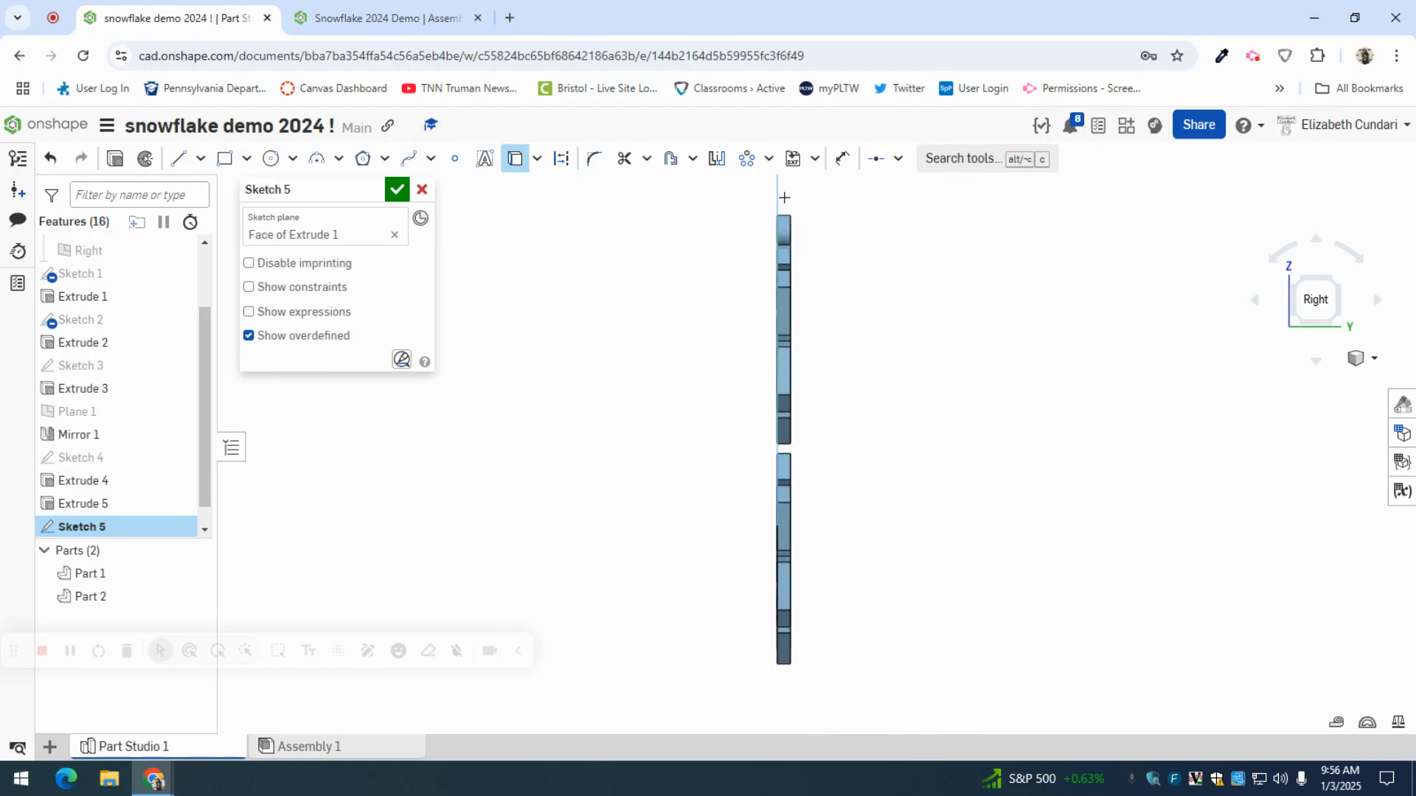
left_click_drag(784, 195, 842, 700)
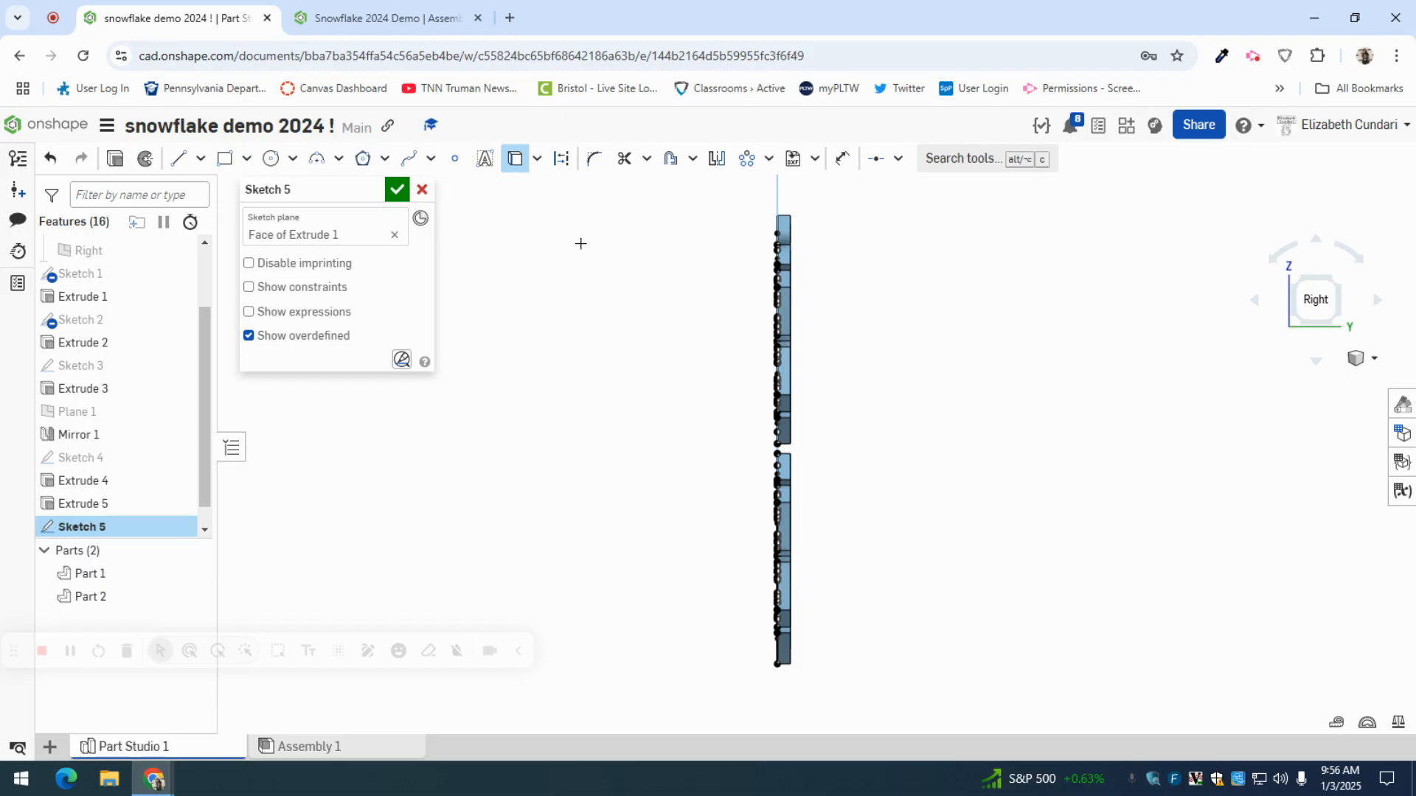
key("Escape")
key("ctrl+z")
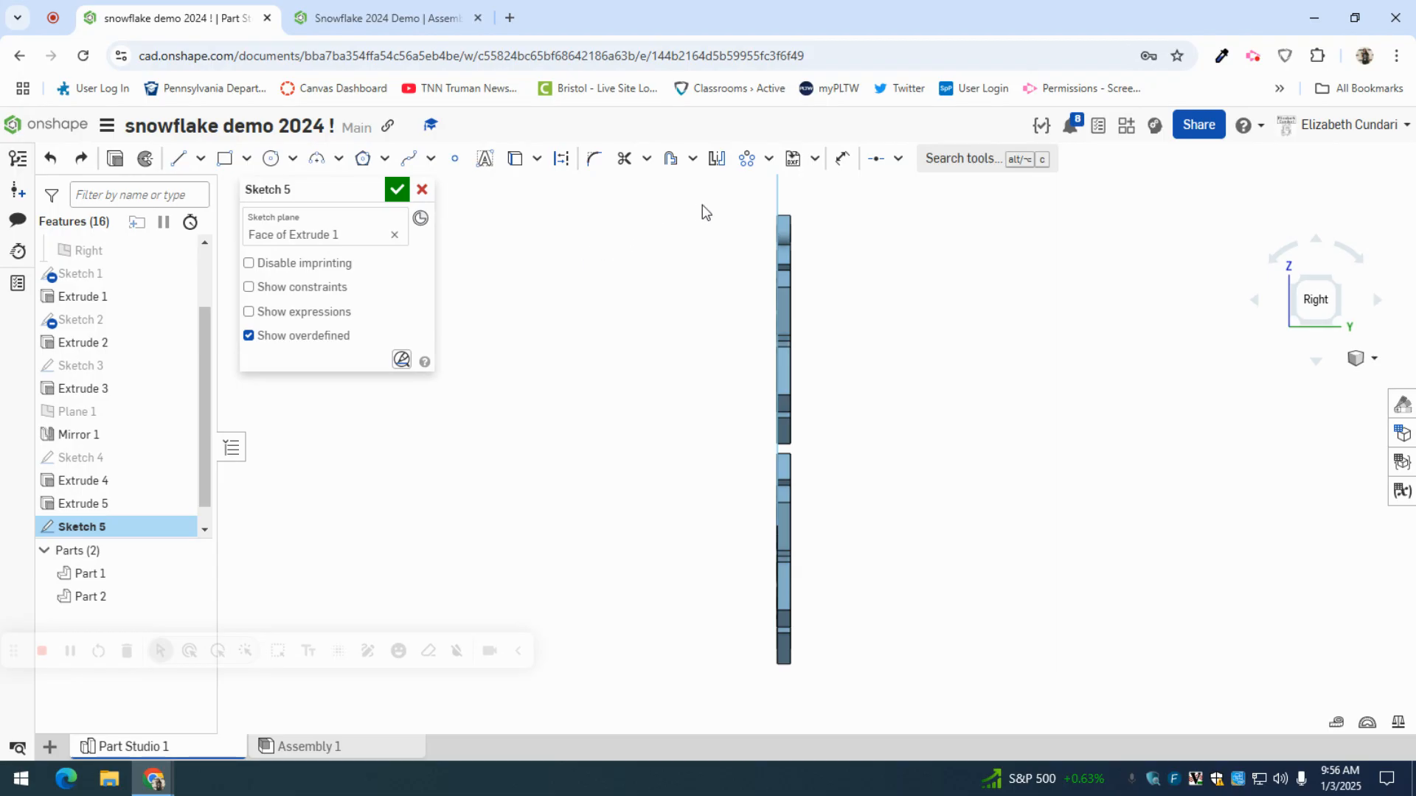
left_click(515, 159)
left_click_drag(785, 203, 718, 687)
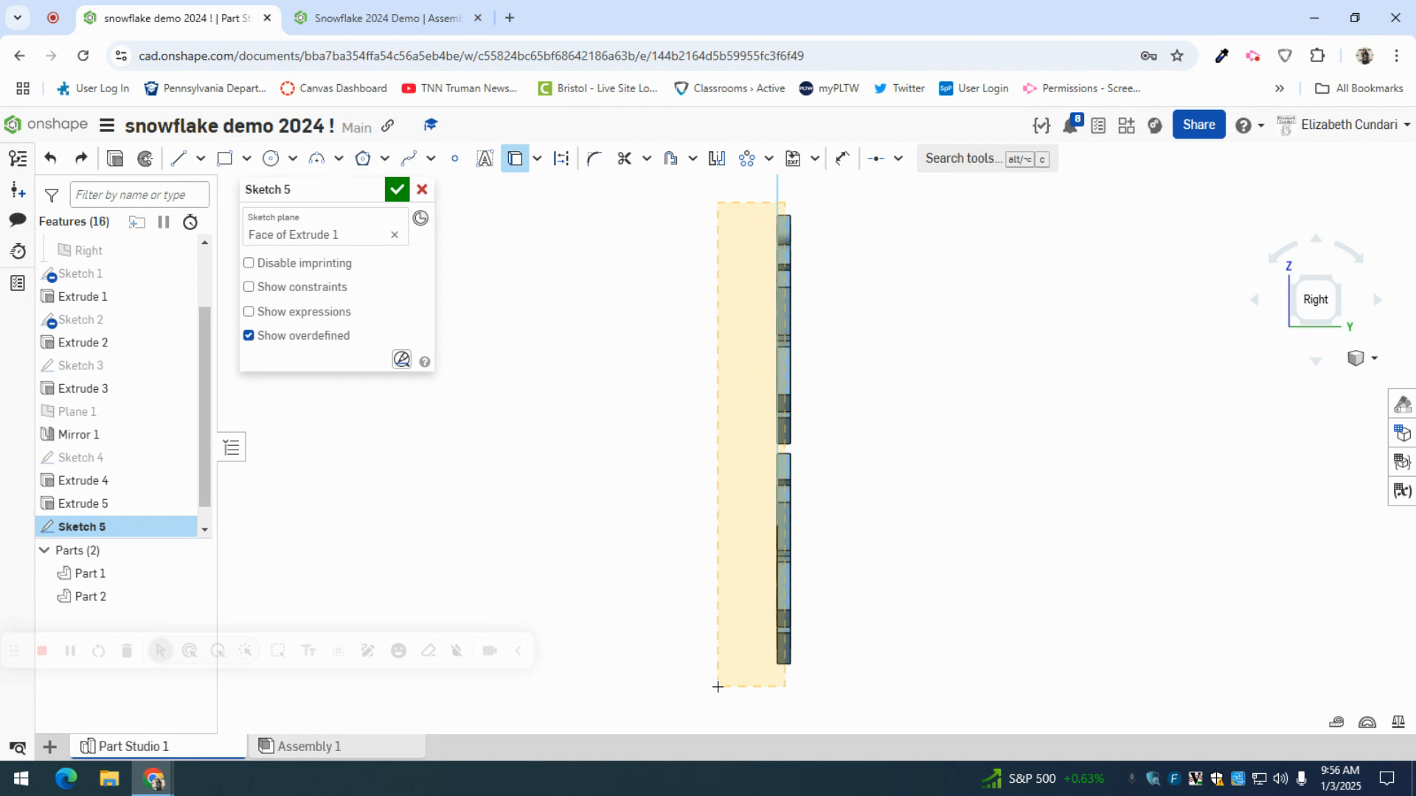
key("ctrl+z")
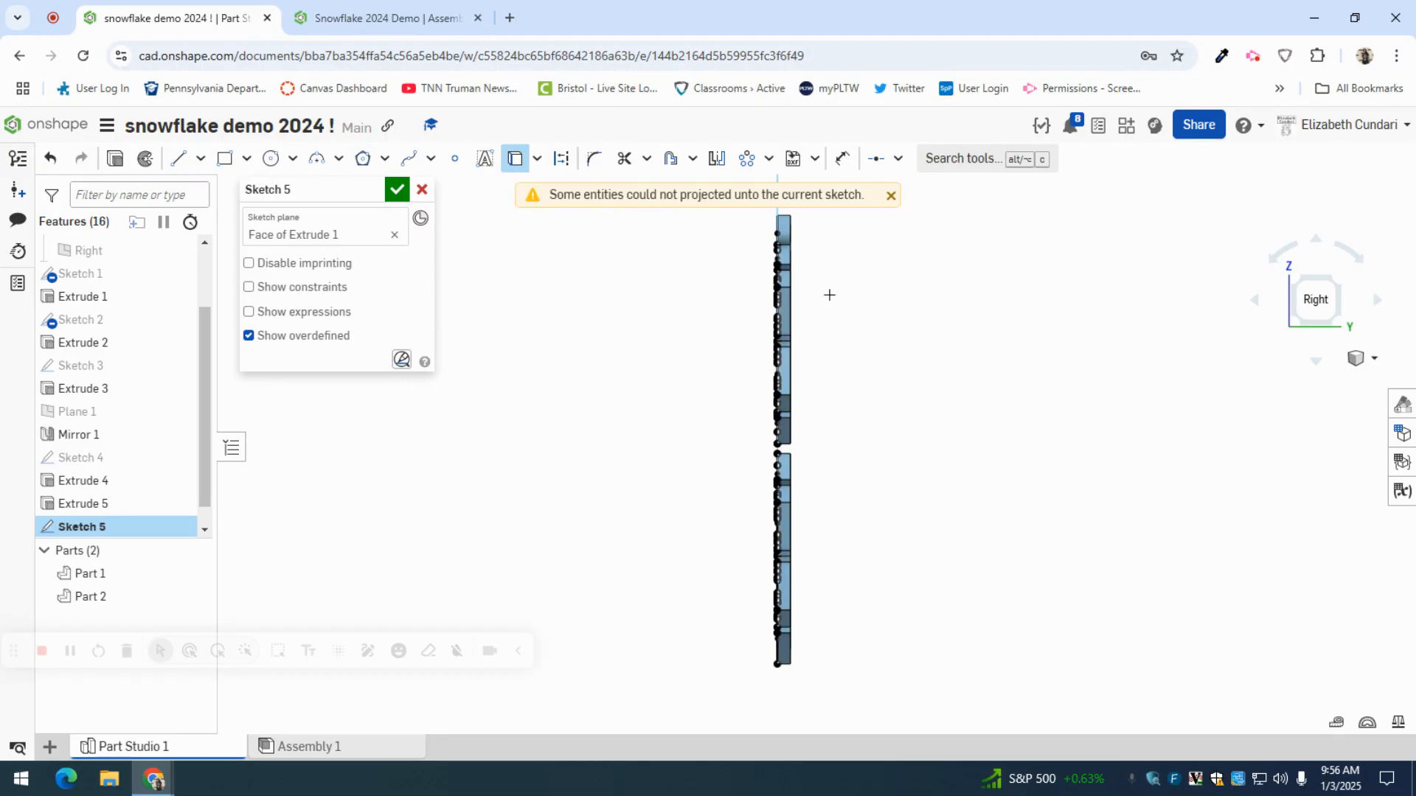
left_click(890, 197)
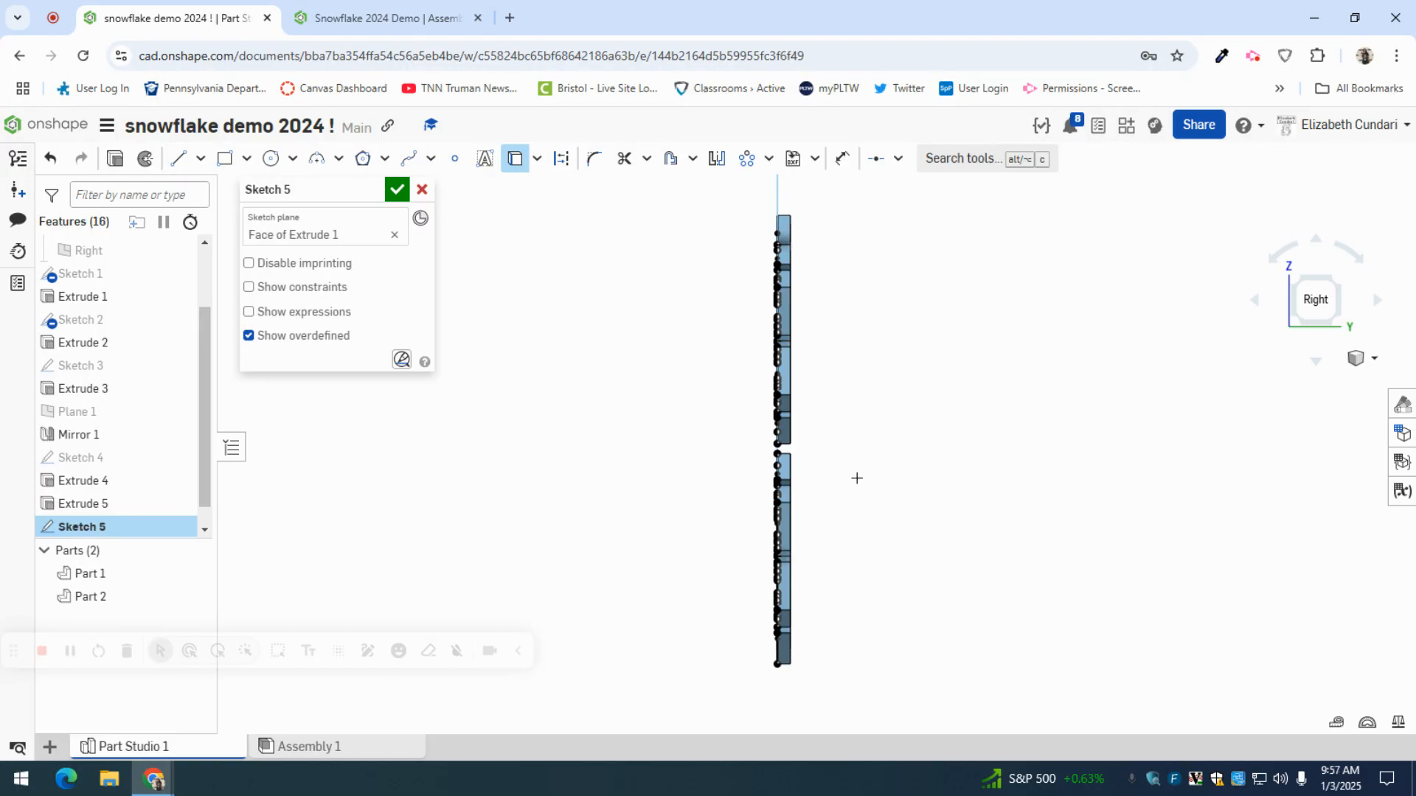
key("Escape")
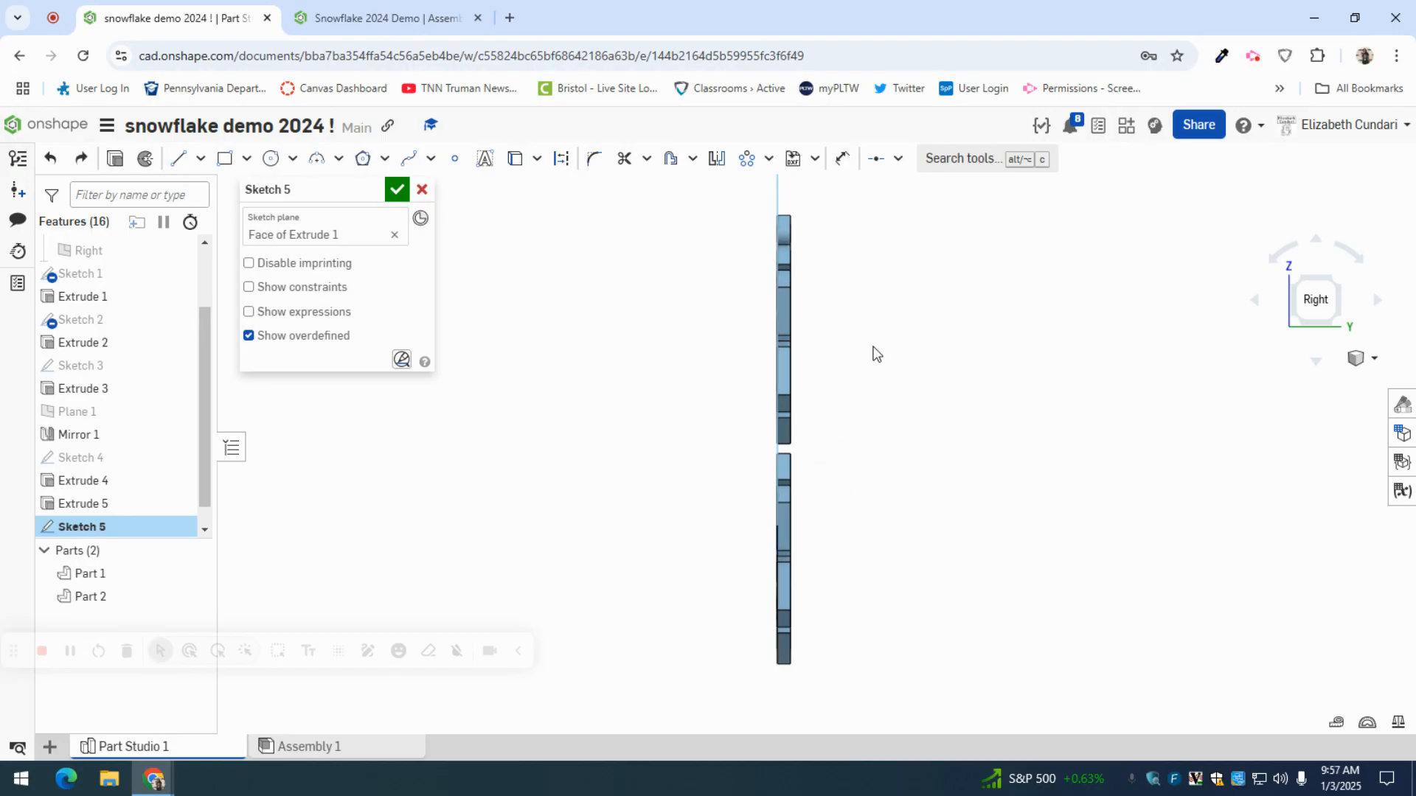
Step: Project the outlines and hole edges of both snowflakes onto the sketch plane with the Use/Project tool
left_click(515, 164)
left_click_drag(784, 197, 850, 689)
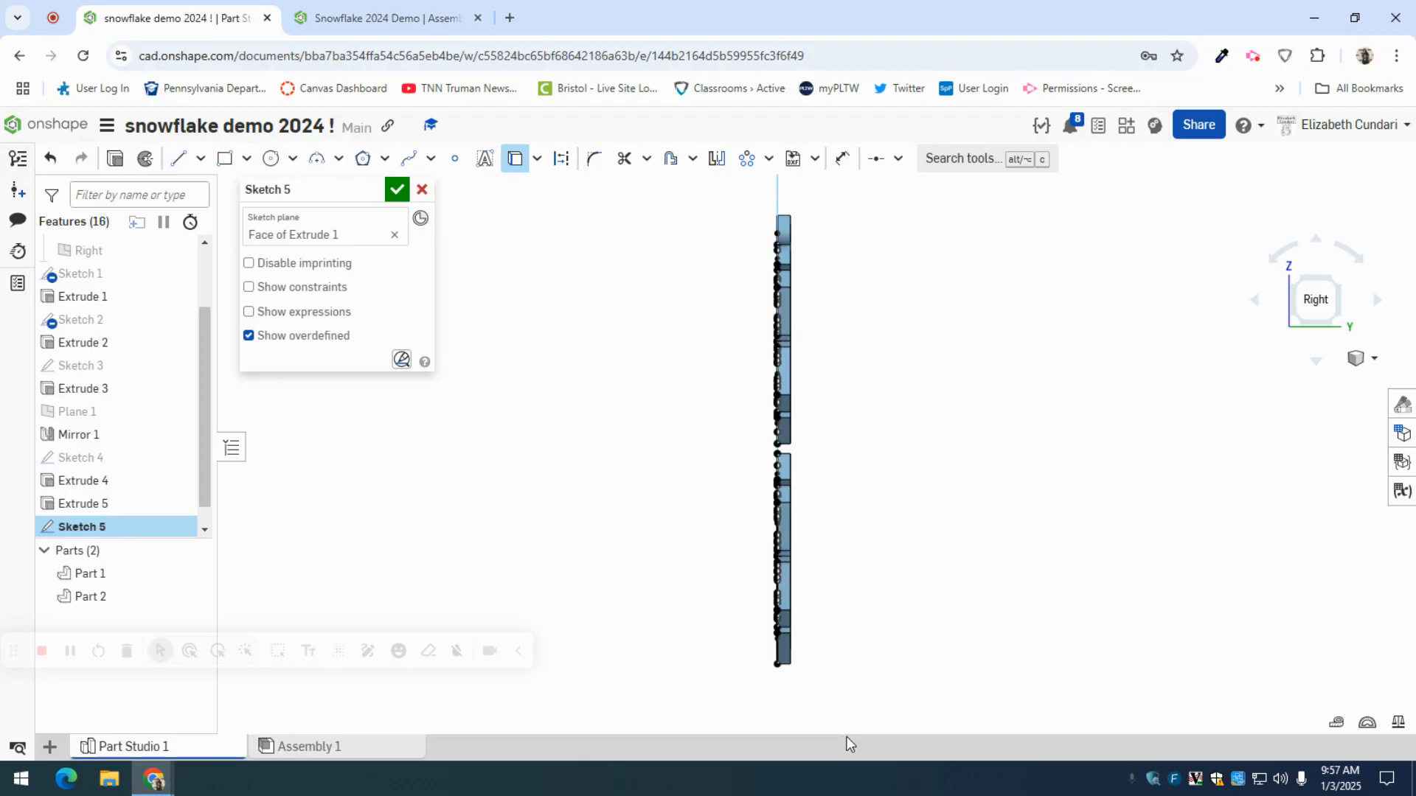
left_click(1298, 281)
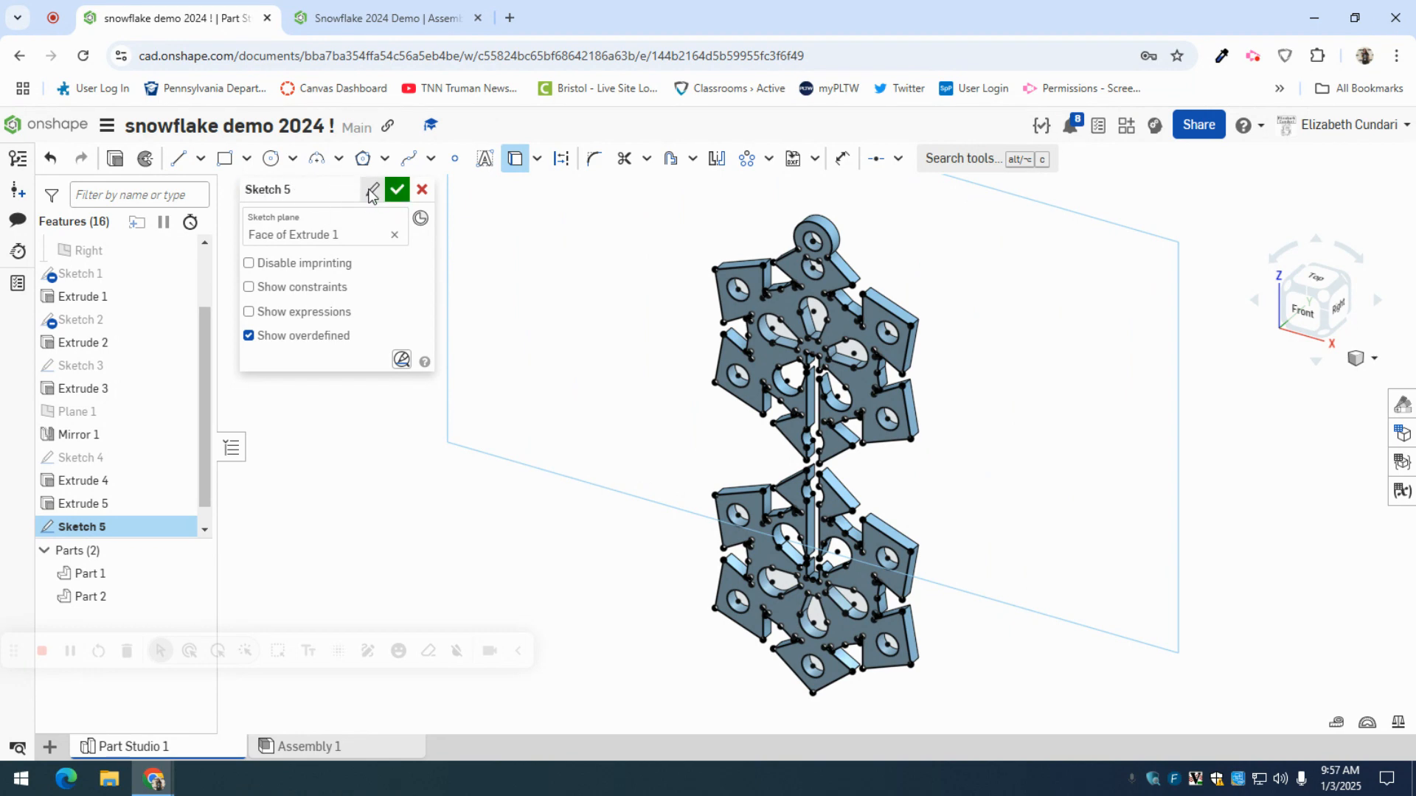
Step: Rename the sketch as dxf and finish it
left_click(371, 192)
type("dxf")
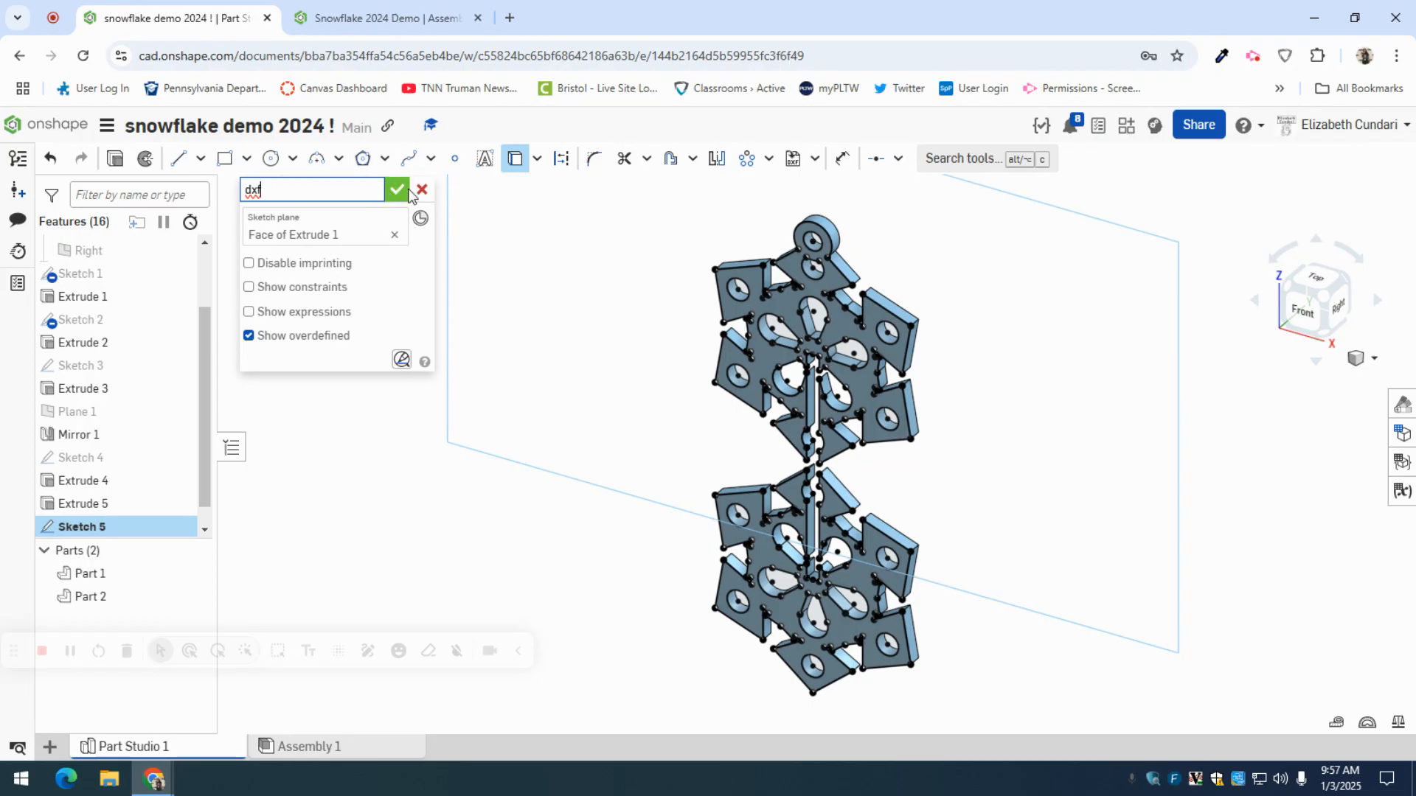
left_click(399, 191)
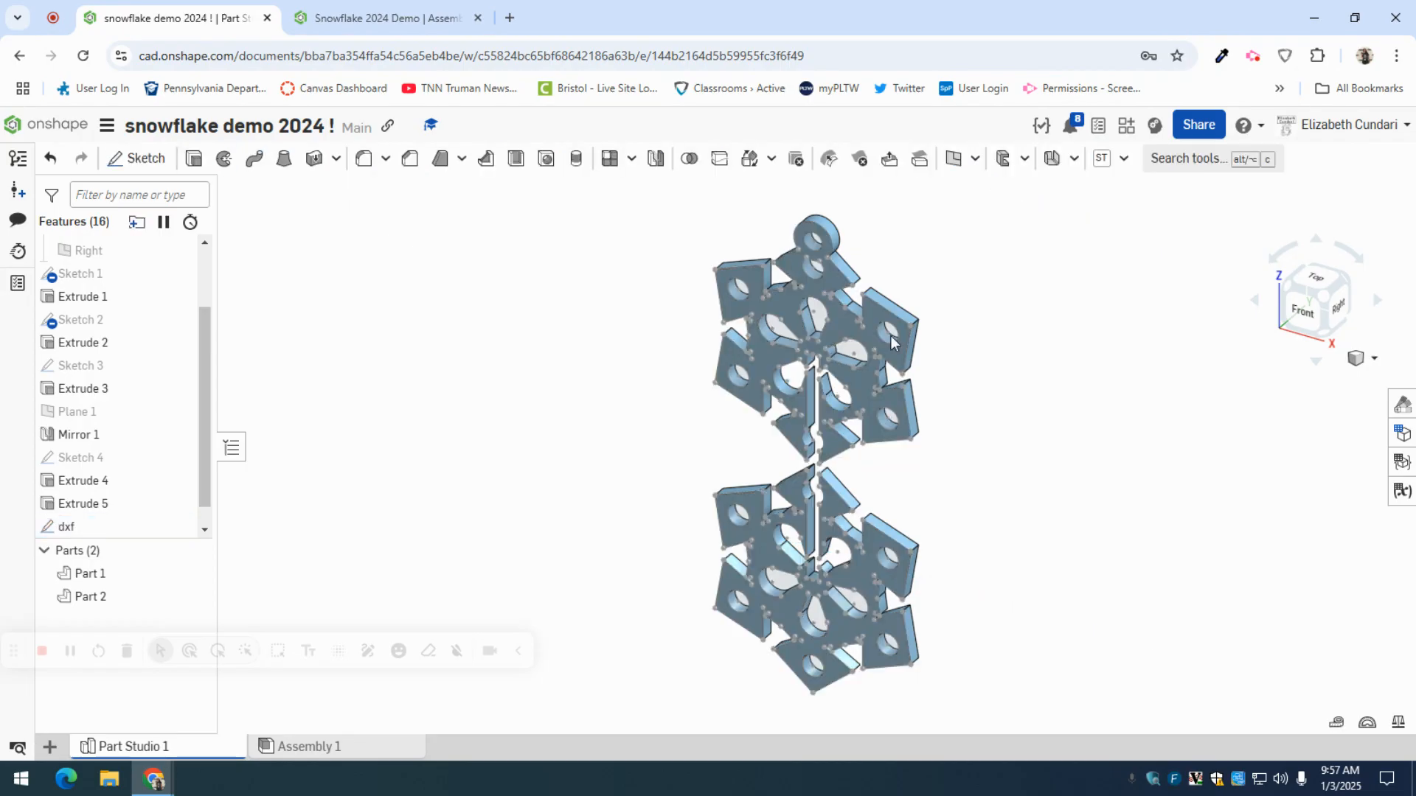
scroll(207, 457, "down", 1)
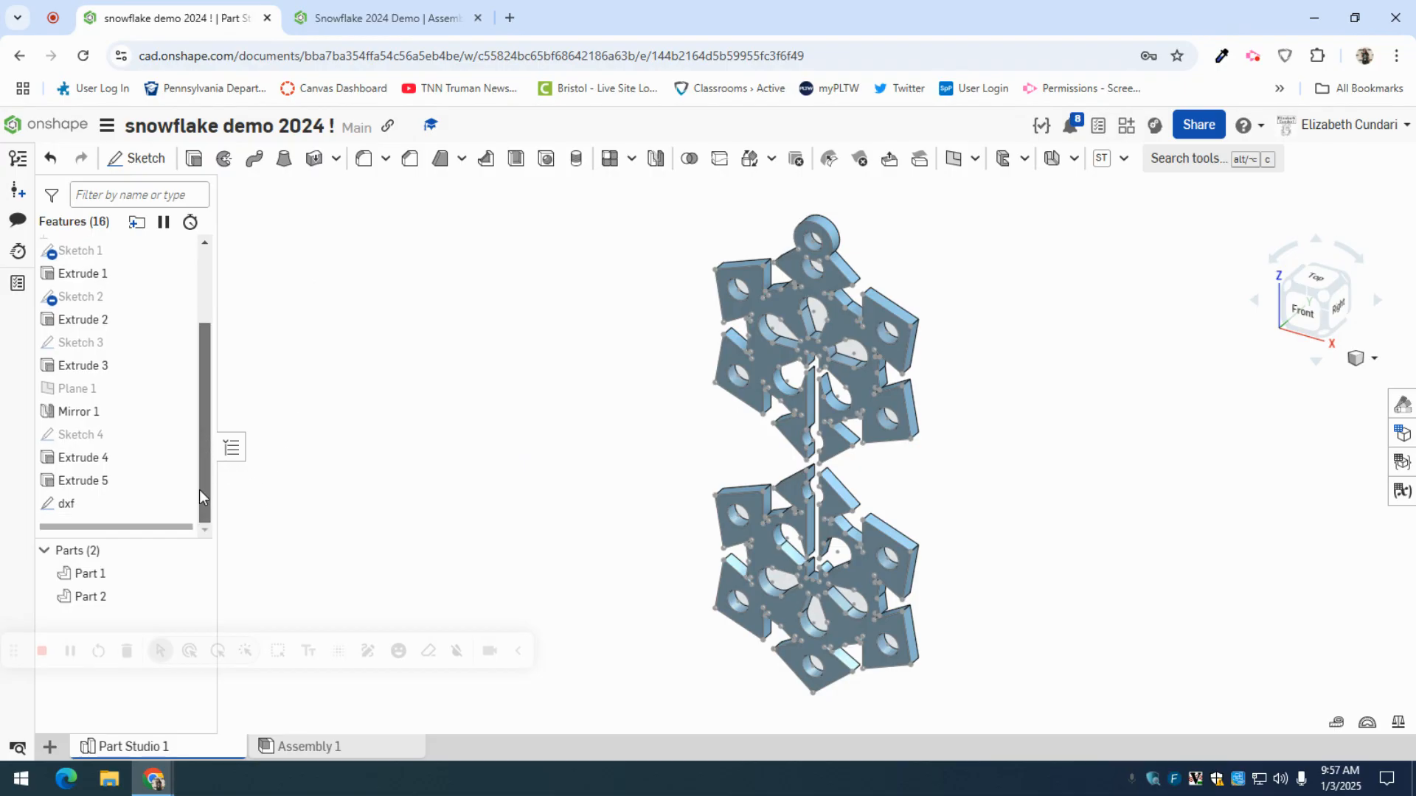
right_click(100, 511)
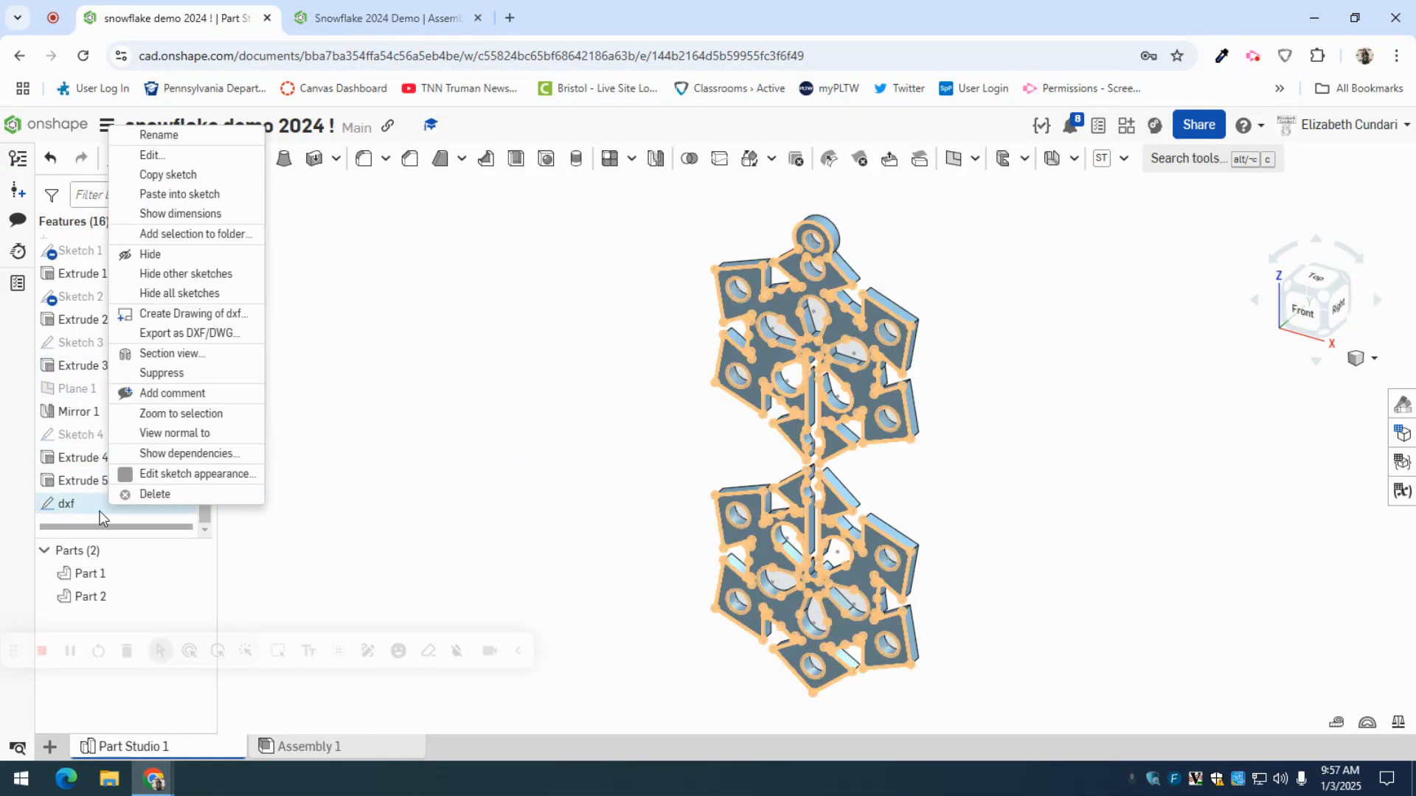
left_click(225, 334)
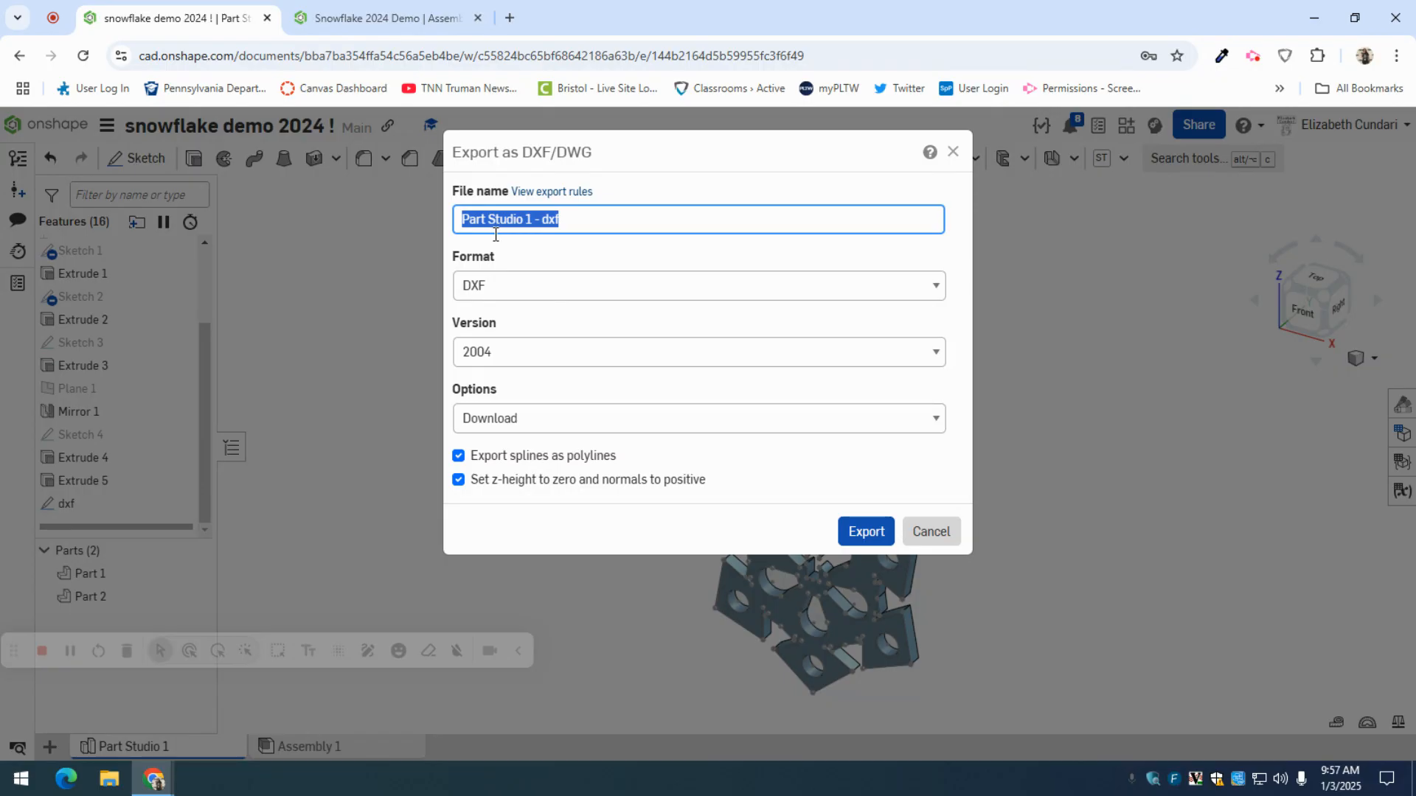
left_click(954, 155)
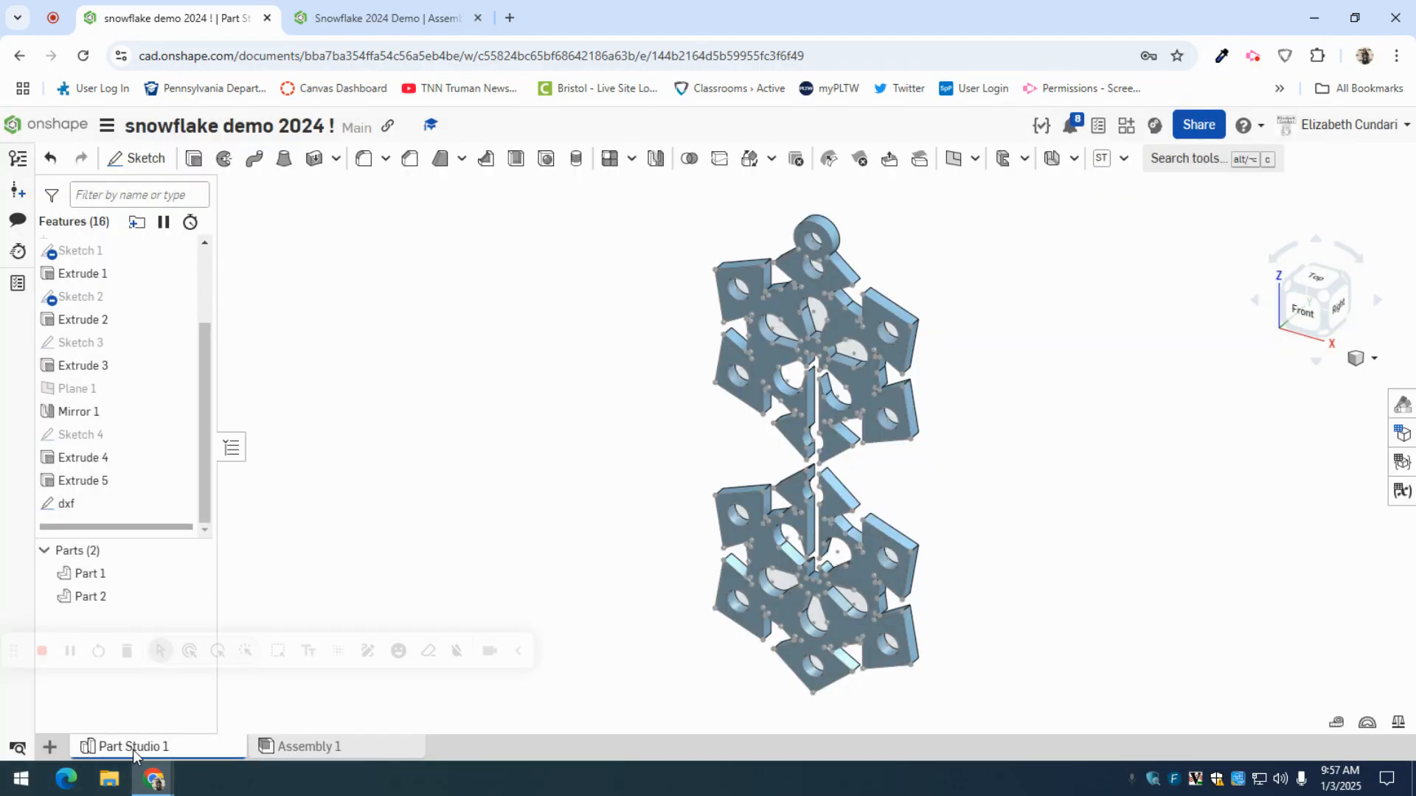
Step: Rename the Part Studio 1 tab as "first name last name snowflake"
right_click(124, 752)
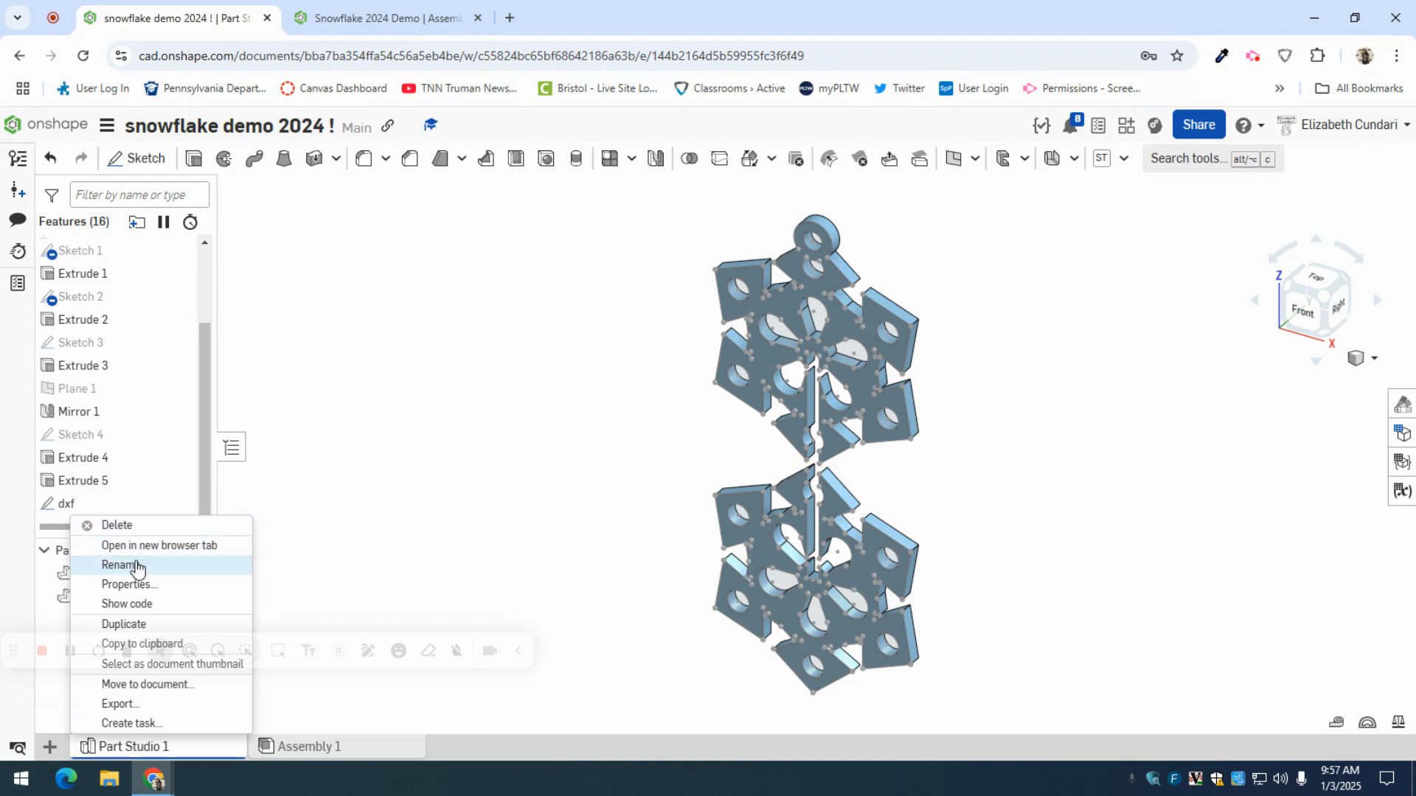
left_click(129, 565)
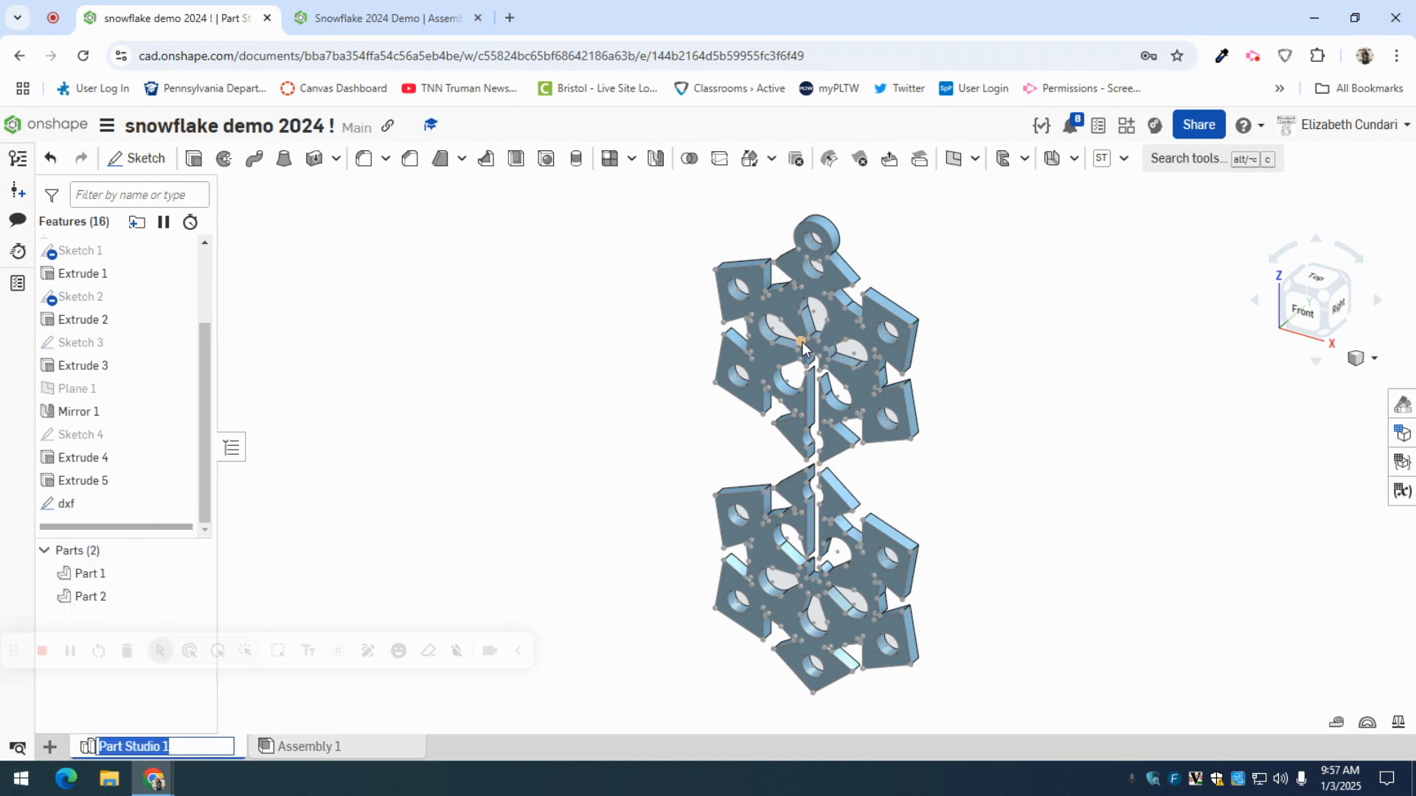
type("fir")
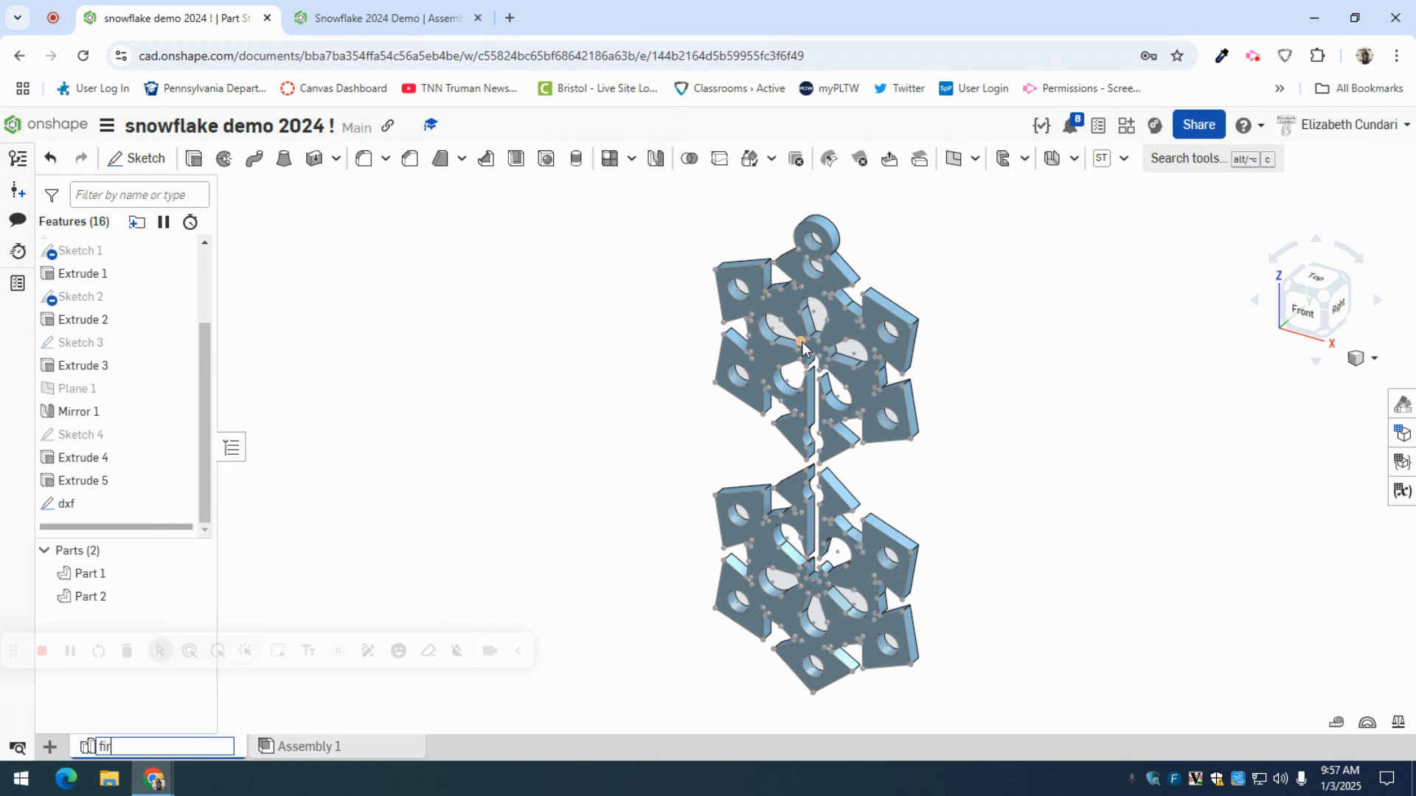
type("st name last naem")
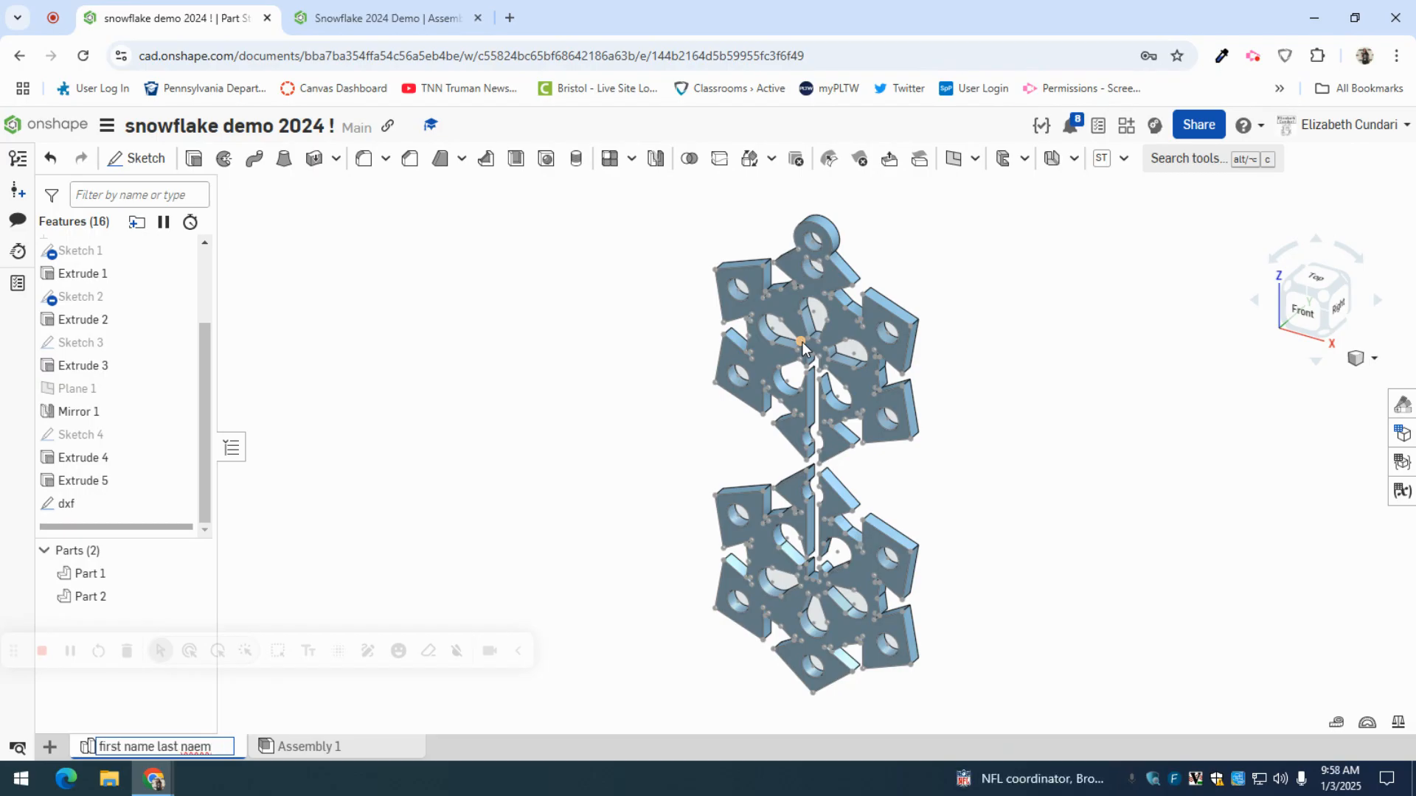
key("BackSpace")
key("BackSpace")
type("me snowflake")
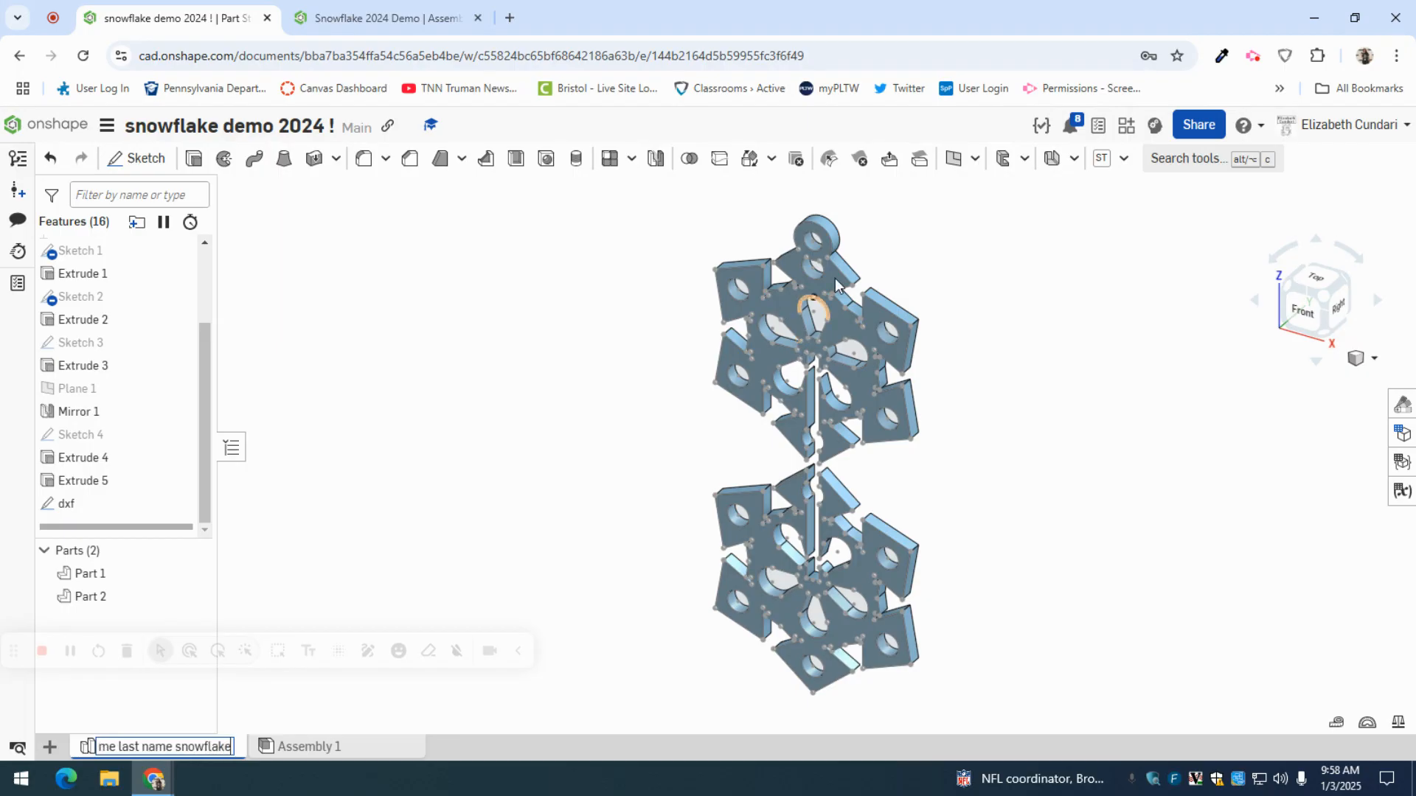
left_click(570, 435)
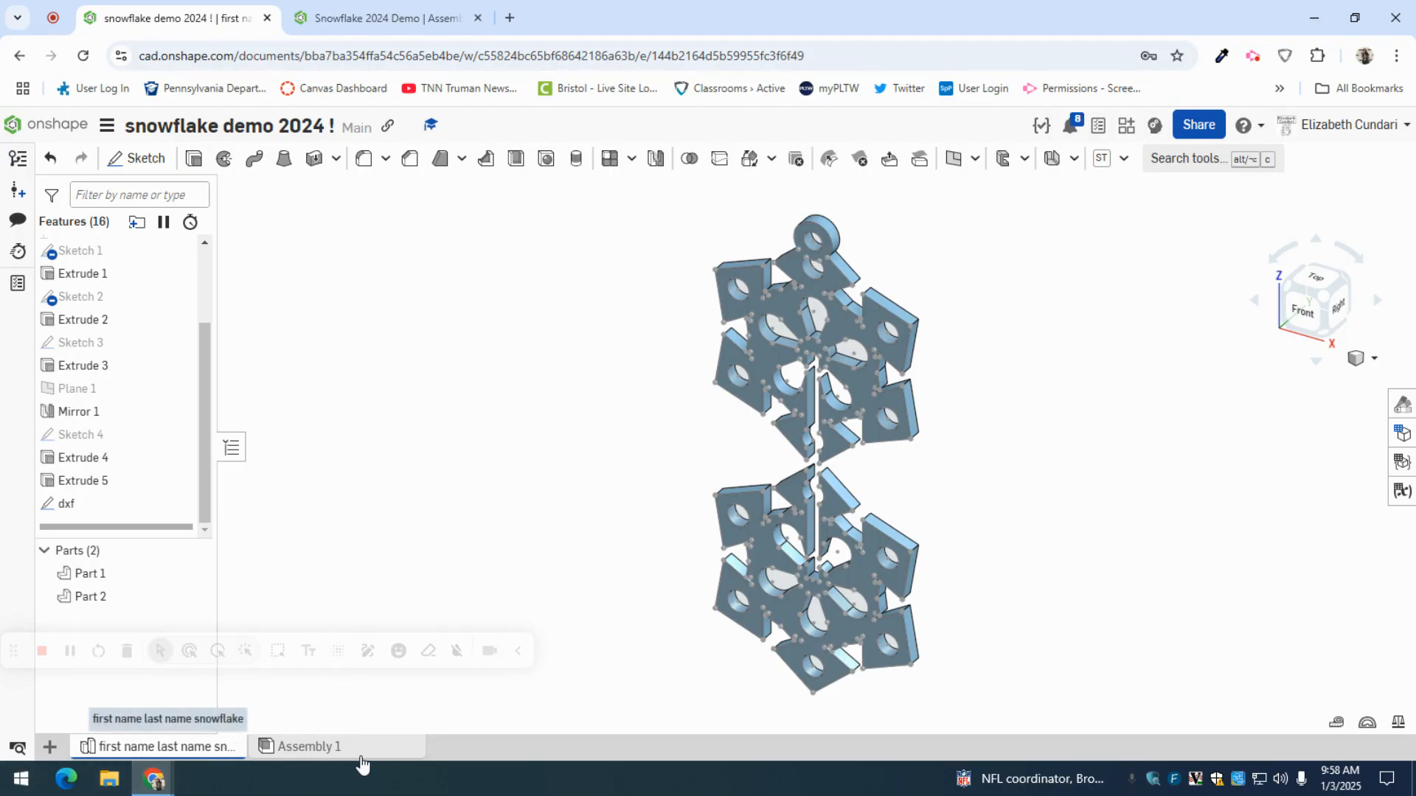
Step: Export the dxf sketch as a downloaded DXF file, keeping version 2004 and the file name "first name last name snowflake - dxf"
right_click(122, 503)
left_click(238, 325)
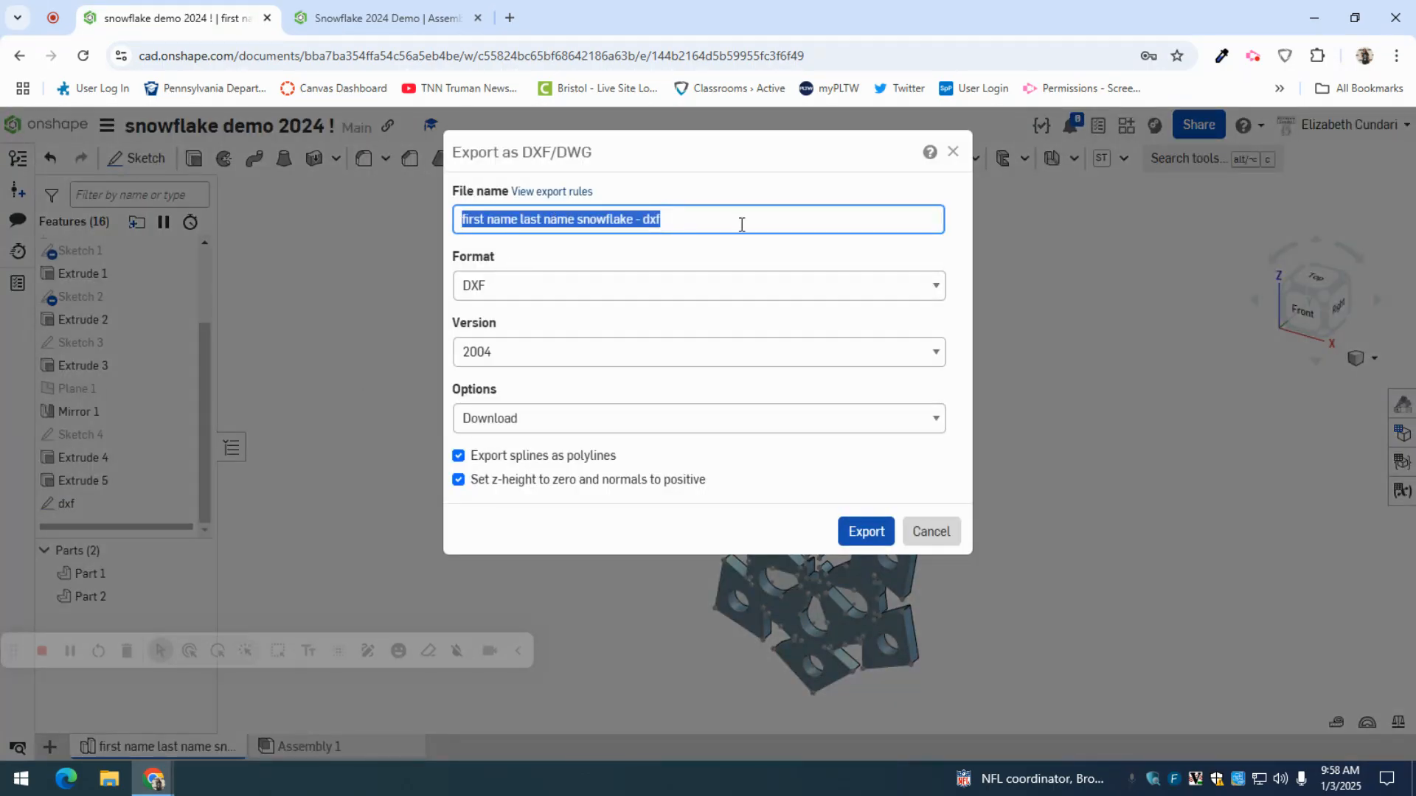
left_click(478, 289)
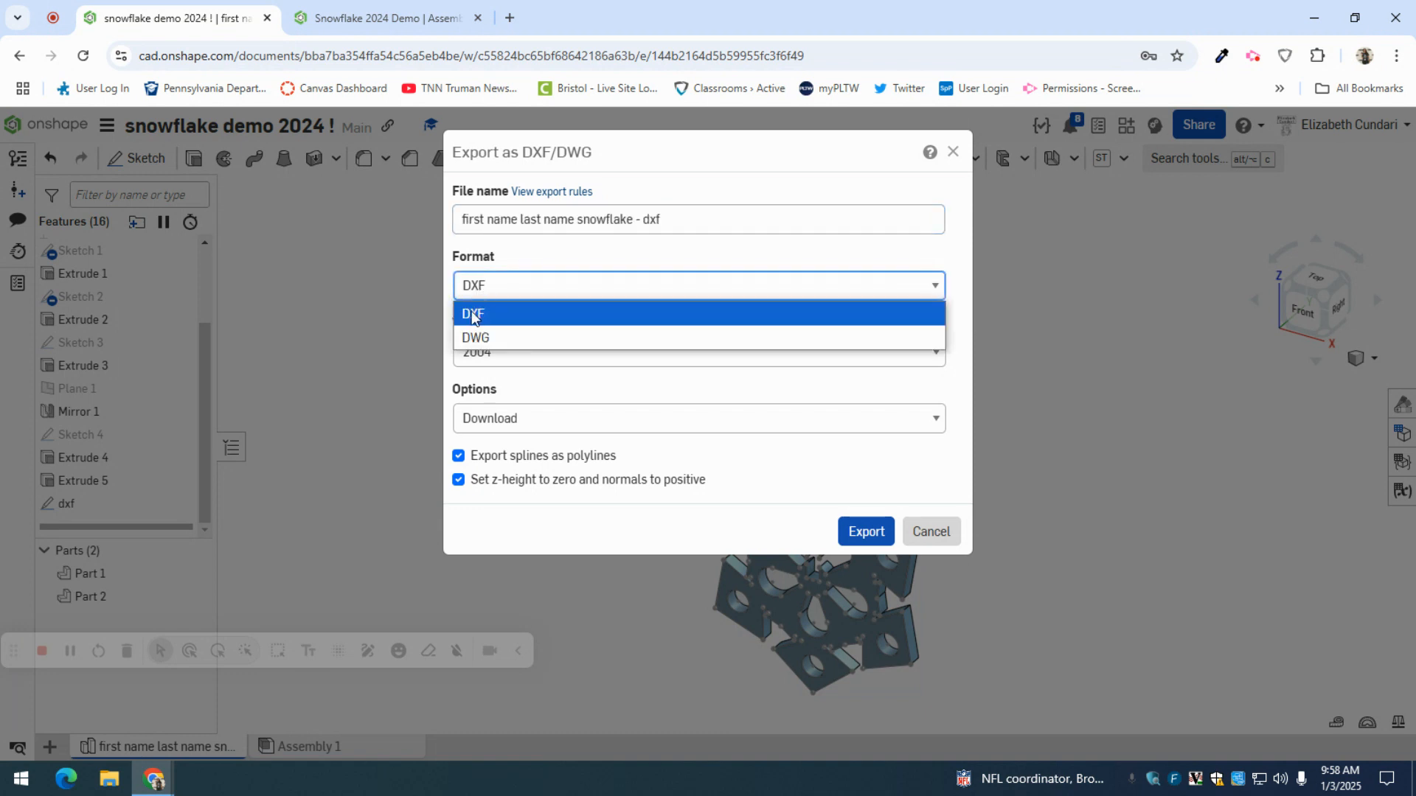
left_click(481, 311)
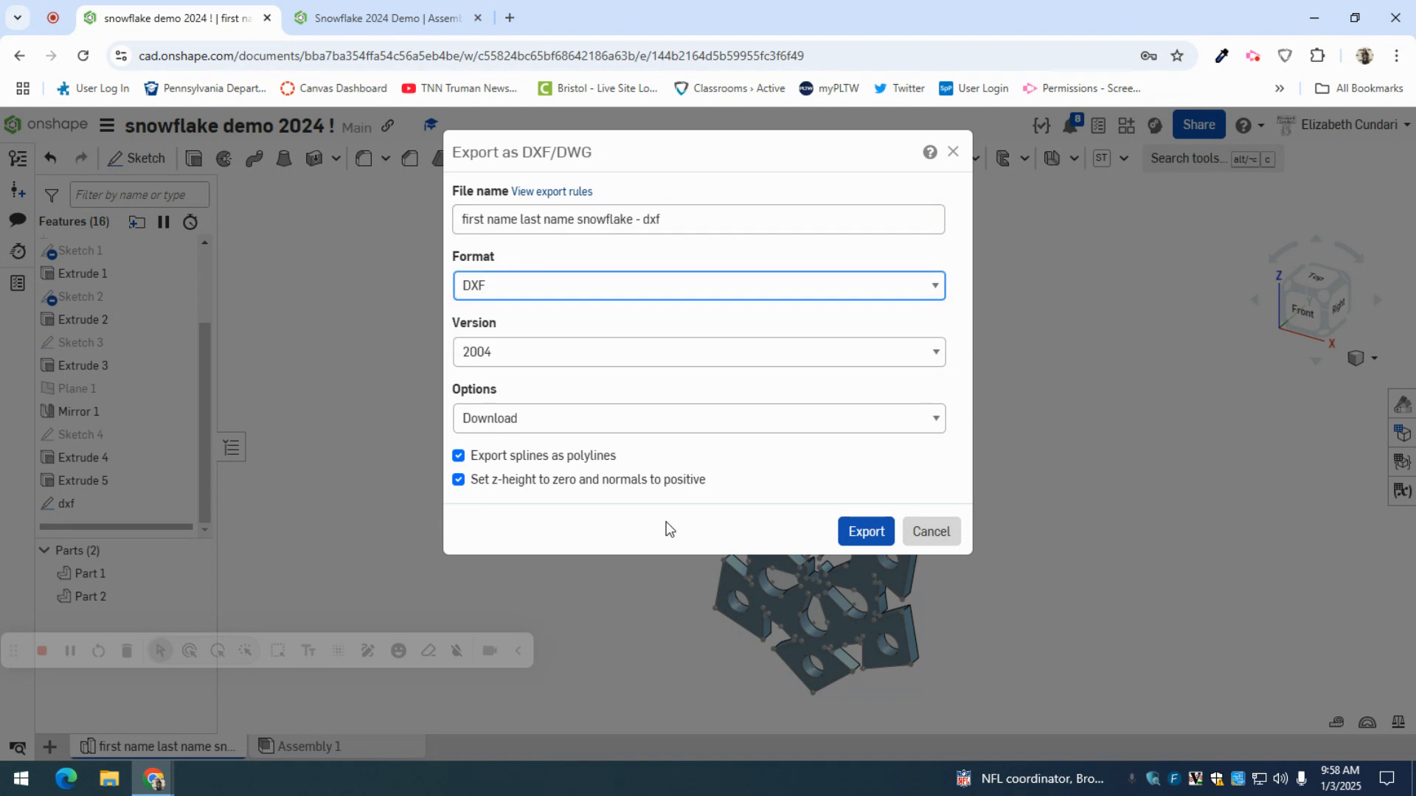
left_click(864, 533)
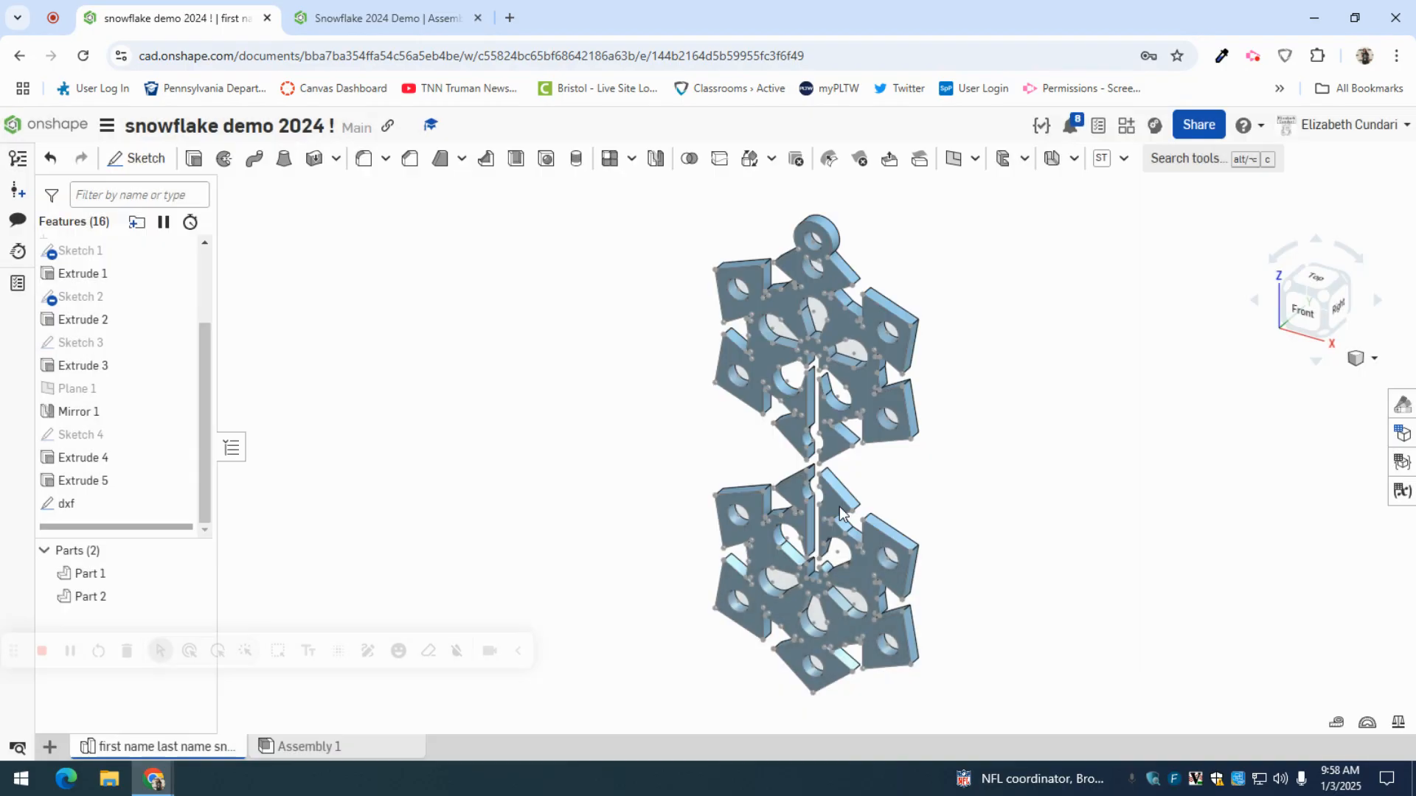